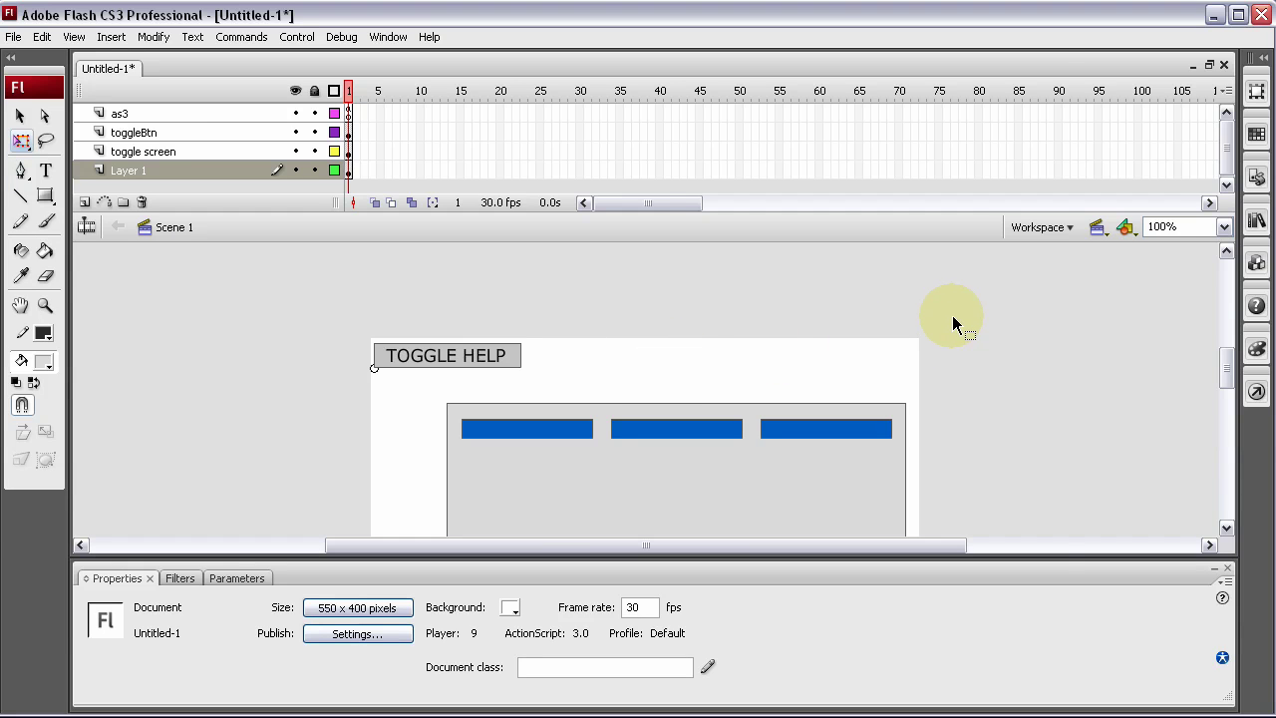
Preview the movie in Internet Explorer with F12 and toggle the grey panel open and closed repeatedly.
{"action": "key", "text": "F12"}
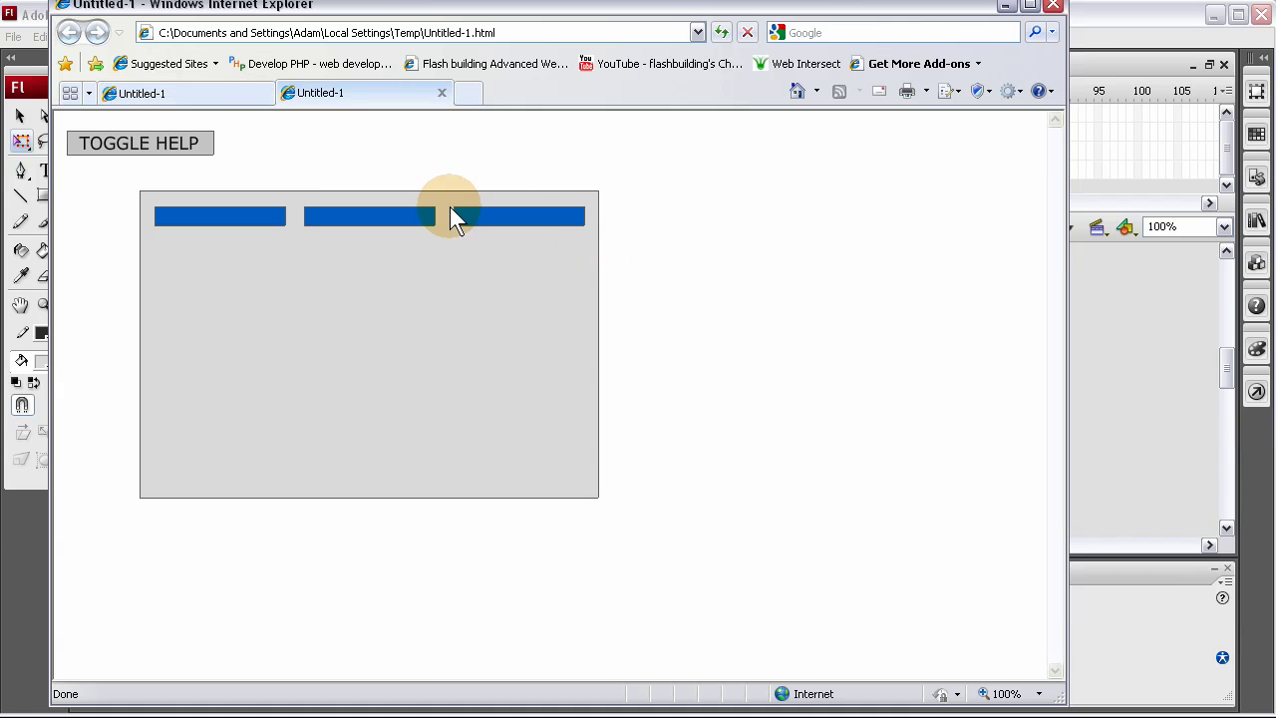
{"action": "left_click", "coordinate": [148, 148]}
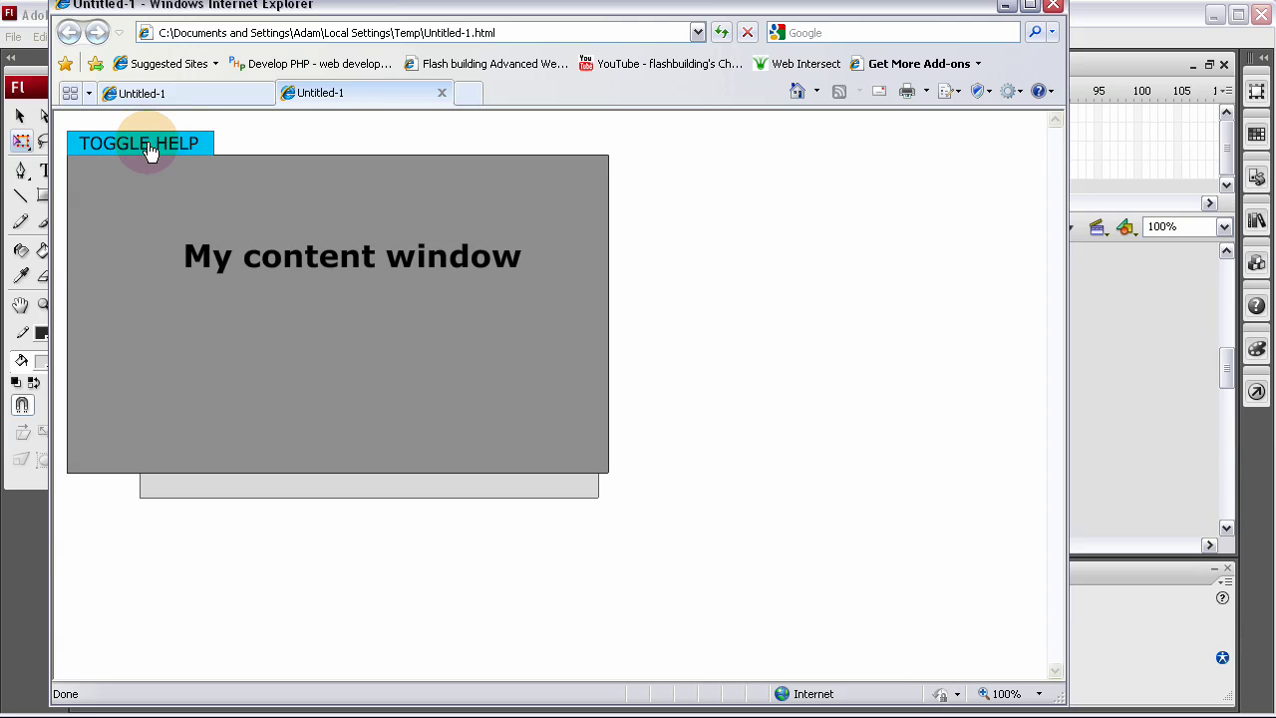
{"action": "left_click", "coordinate": [148, 149]}
{"action": "left_click", "coordinate": [149, 148]}
{"action": "left_click", "coordinate": [149, 149]}
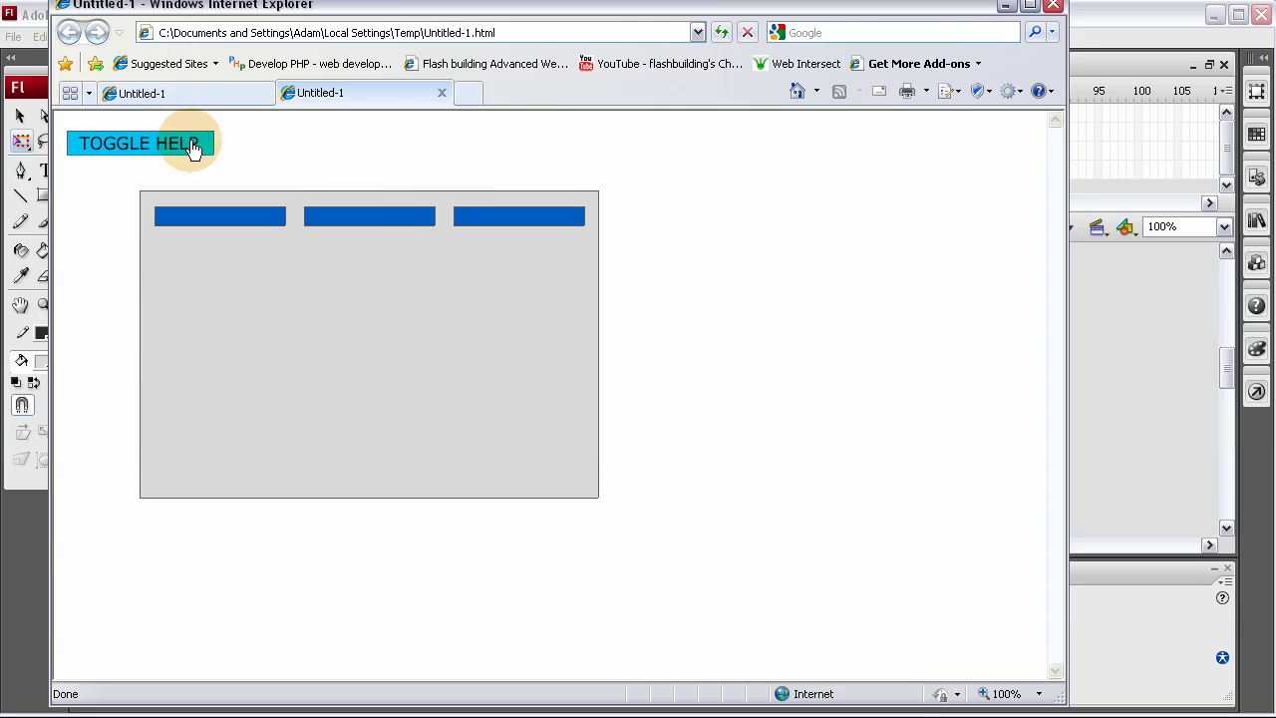
{"action": "left_click", "coordinate": [179, 140]}
{"action": "left_click", "coordinate": [177, 138]}
{"action": "left_click", "coordinate": [158, 144]}
{"action": "left_click", "coordinate": [159, 146]}
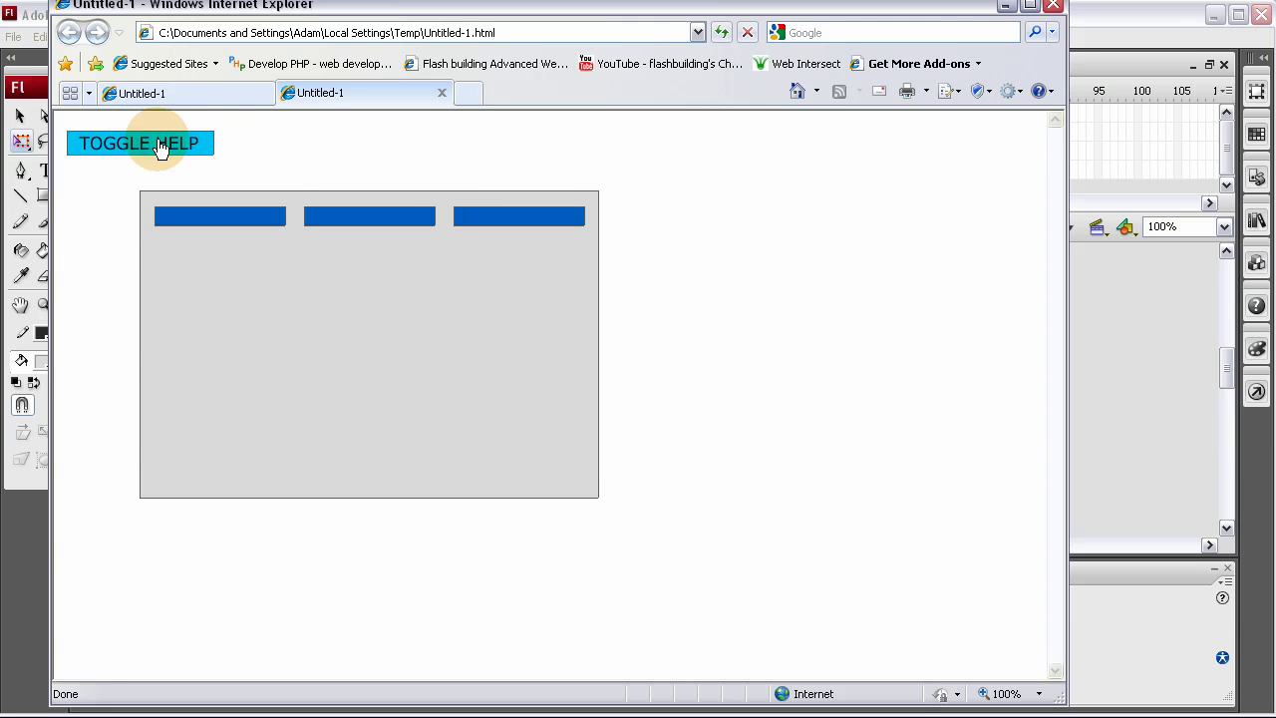
{"action": "left_click", "coordinate": [161, 147]}
{"action": "left_click", "coordinate": [162, 149]}
{"action": "left_click", "coordinate": [182, 150]}
{"action": "left_click", "coordinate": [169, 149]}
{"action": "left_click", "coordinate": [158, 144]}
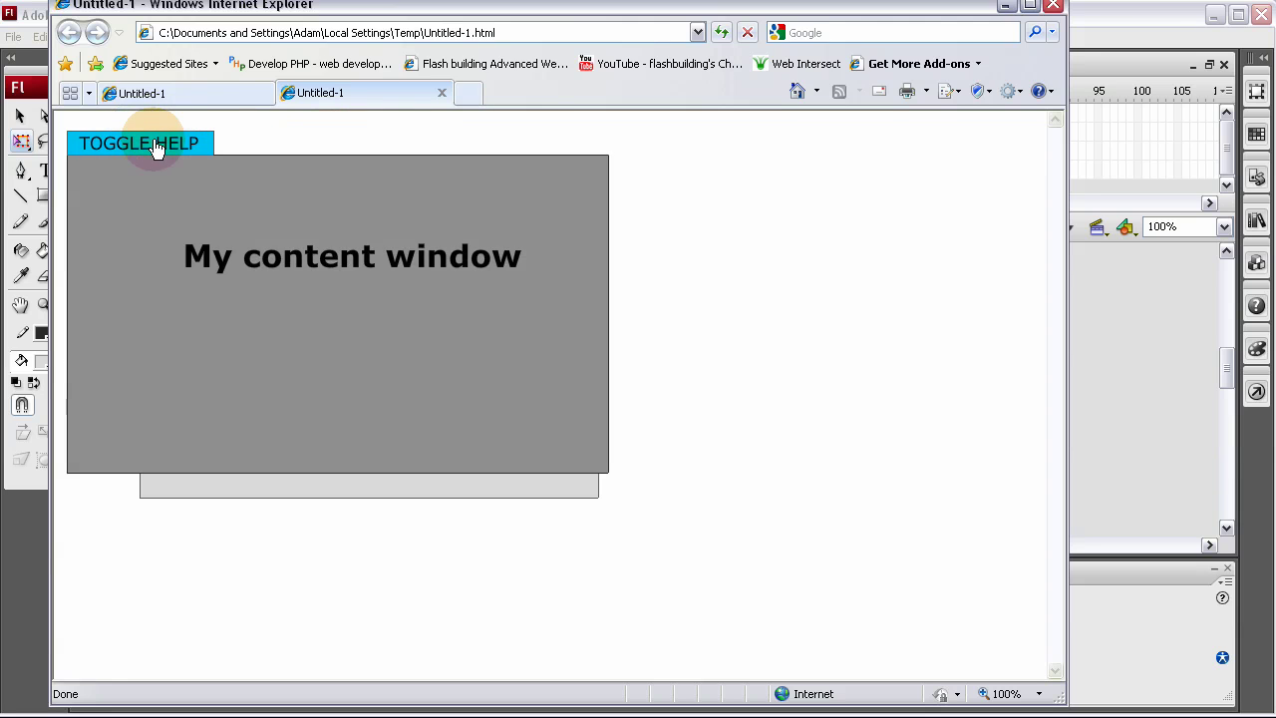
{"action": "left_click", "coordinate": [156, 145]}
{"action": "left_click", "coordinate": [144, 146]}
{"action": "left_click", "coordinate": [143, 148]}
{"action": "left_click", "coordinate": [144, 147]}
{"action": "left_click", "coordinate": [145, 147]}
{"action": "left_click", "coordinate": [144, 147]}
{"action": "left_click", "coordinate": [137, 148]}
{"action": "left_click", "coordinate": [139, 148]}
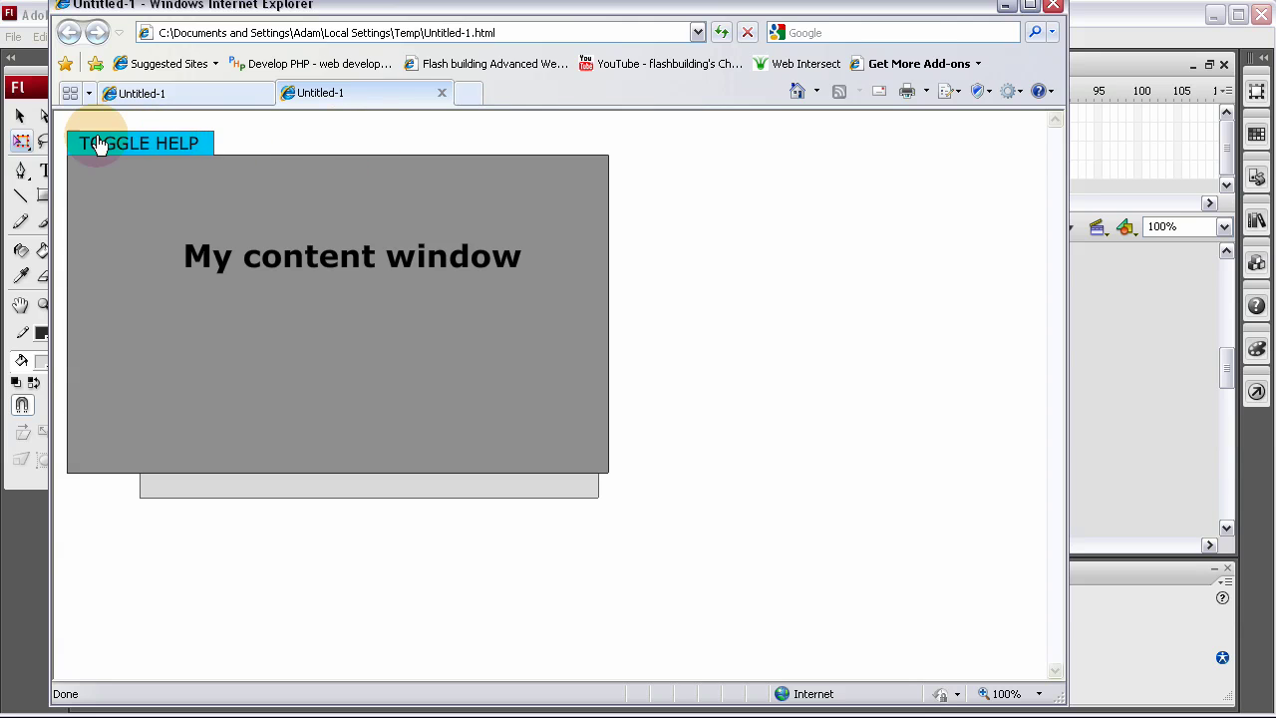
{"action": "left_click", "coordinate": [112, 147]}
{"action": "left_click", "coordinate": [195, 144]}
{"action": "left_click", "coordinate": [177, 149]}
{"action": "left_click", "coordinate": [164, 150]}
{"action": "left_click", "coordinate": [174, 147]}
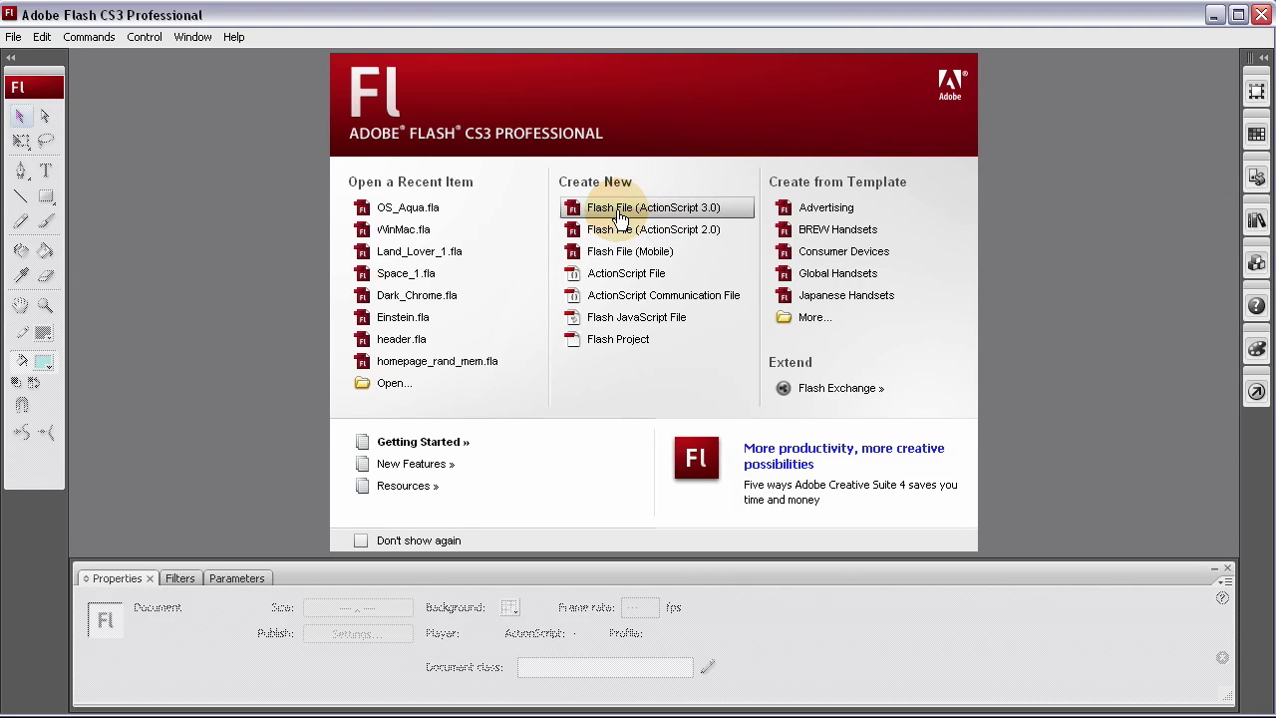
Create a new Flash File (ActionScript 3.0) from the Start page.
{"action": "left_click", "coordinate": [620, 217]}
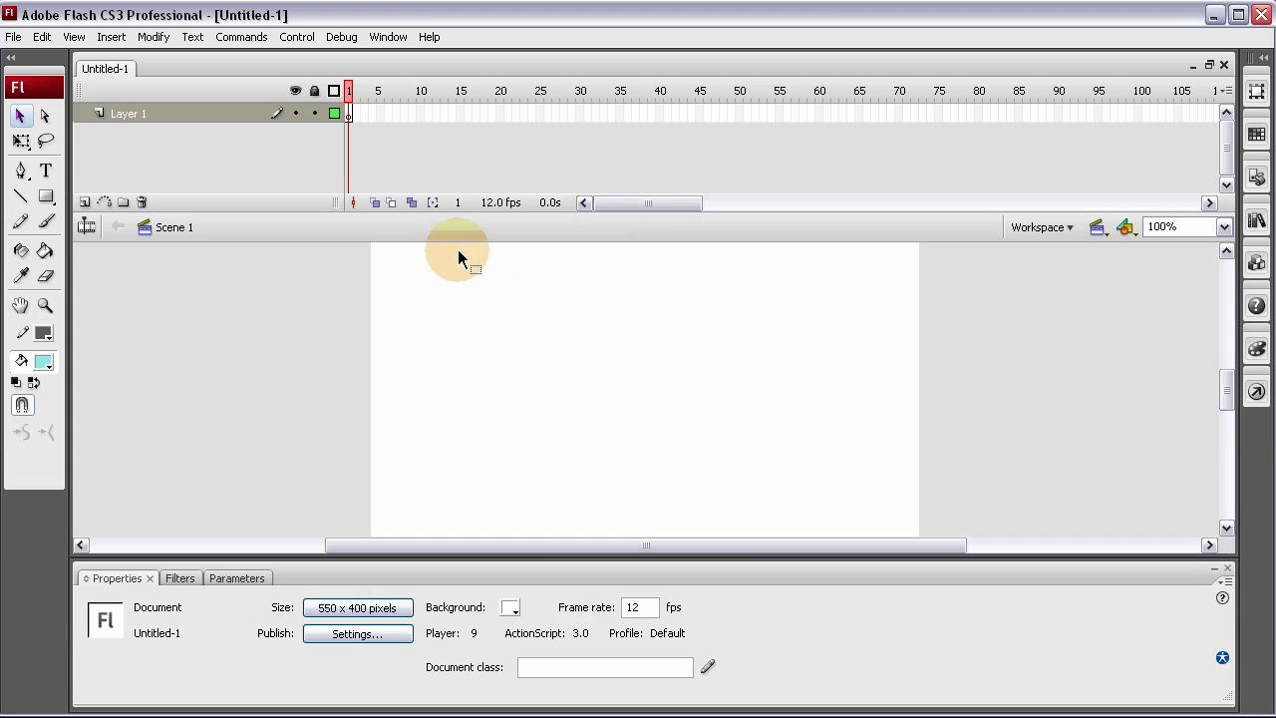
Draw a 459.9 × 308 light-cyan rectangle primitive across most of the stage.
{"action": "left_click", "coordinate": [310, 352]}
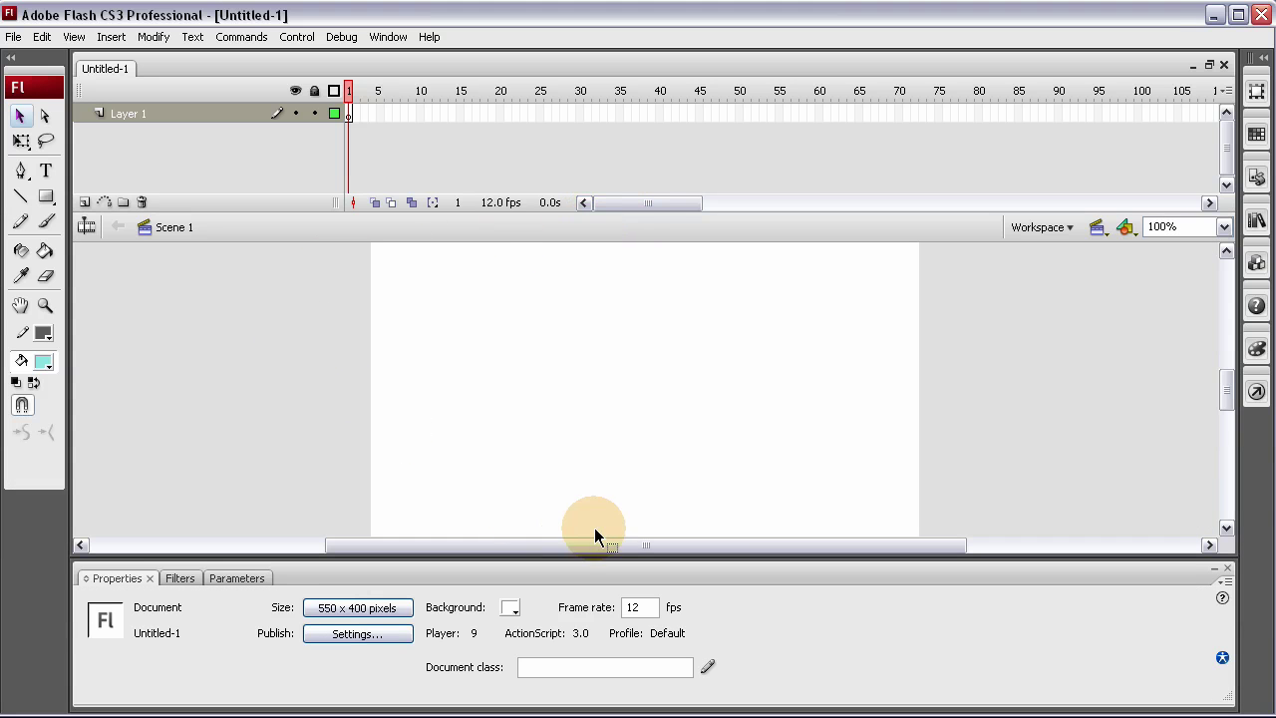
{"action": "left_click_drag", "start_coordinate": [1226, 403], "coordinate": [1229, 393]}
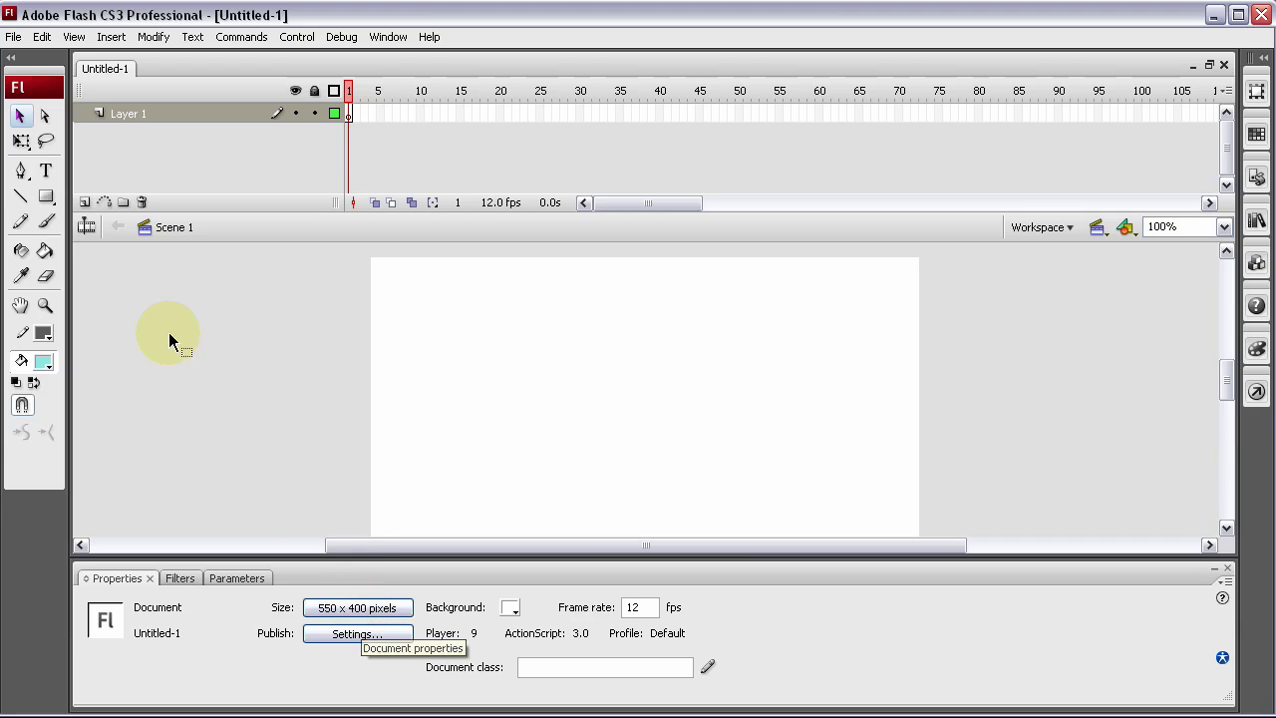
{"action": "left_click", "coordinate": [46, 198]}
{"action": "left_click_drag", "start_coordinate": [47, 204], "coordinate": [155, 282]}
{"action": "left_click_drag", "start_coordinate": [439, 274], "coordinate": [899, 584]}
{"action": "scroll", "coordinate": [677, 419], "scroll_direction": "down", "scroll_amount": 3}
{"action": "scroll", "coordinate": [678, 419], "scroll_direction": "up", "scroll_amount": 3}
{"action": "left_click", "coordinate": [19, 115]}
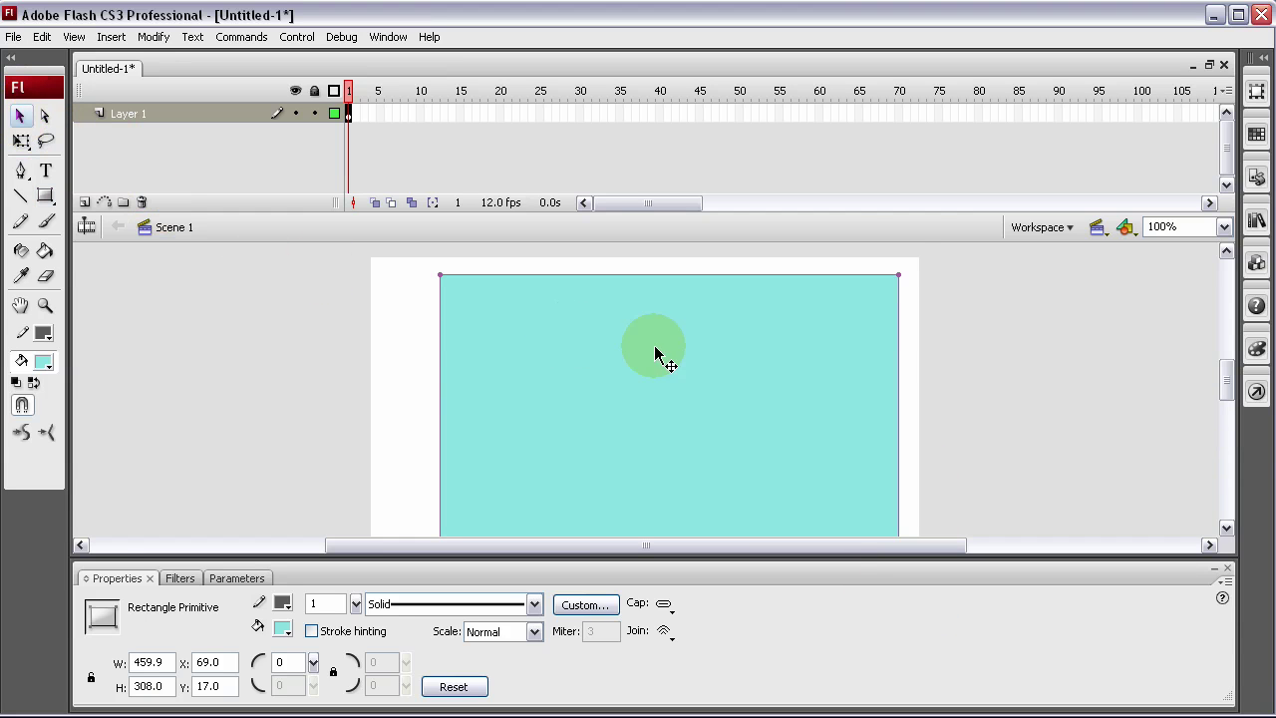
{"action": "right_click", "coordinate": [660, 355]}
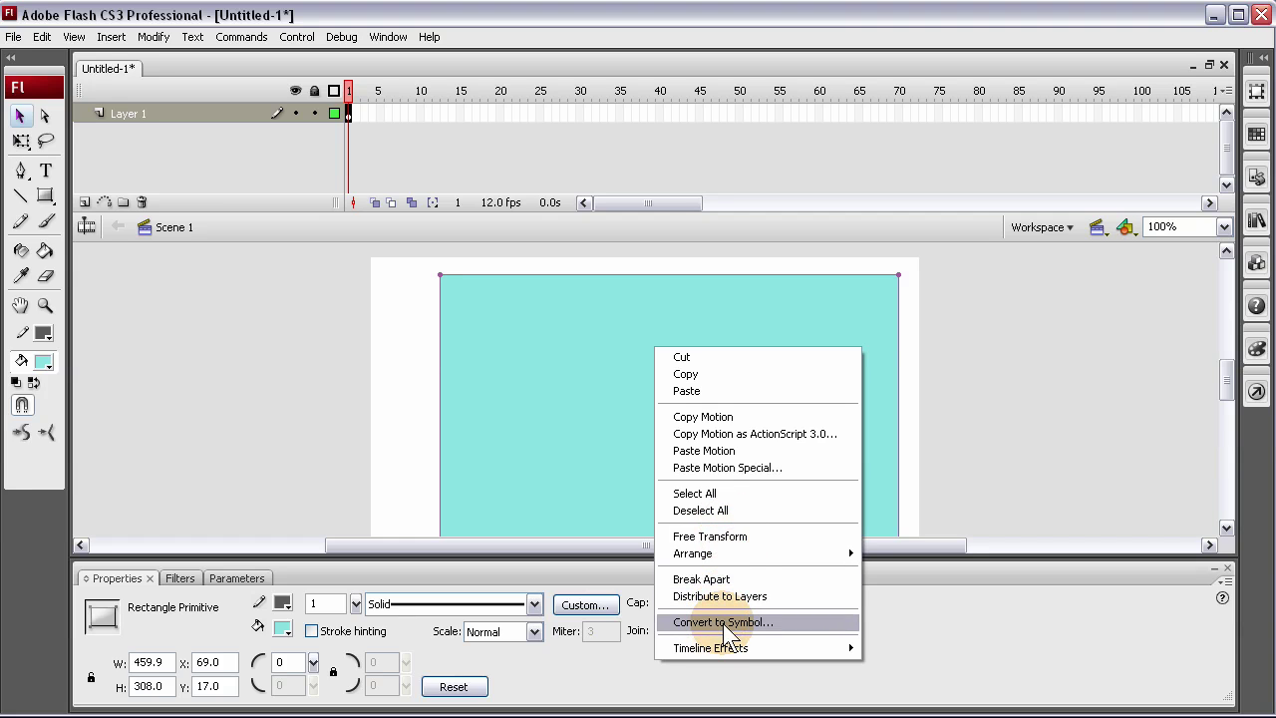
{"action": "left_click", "coordinate": [341, 342]}
{"action": "left_click", "coordinate": [722, 383]}
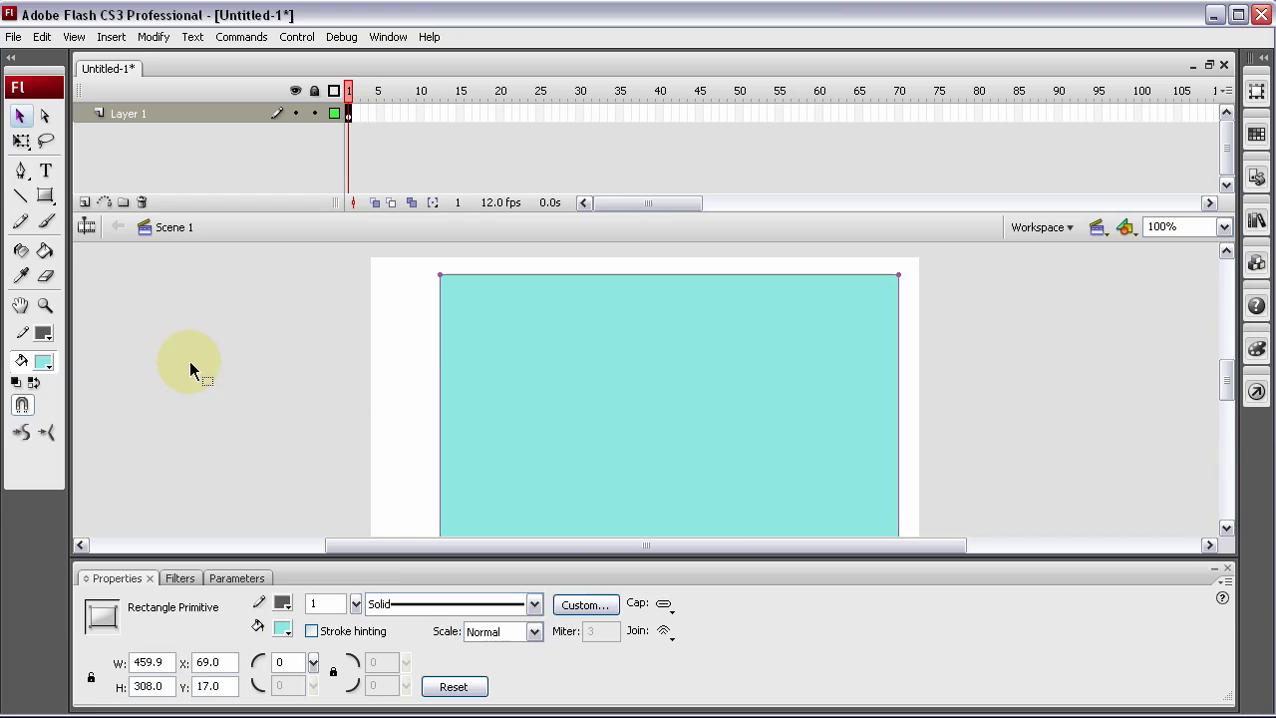
{"action": "left_click", "coordinate": [396, 328]}
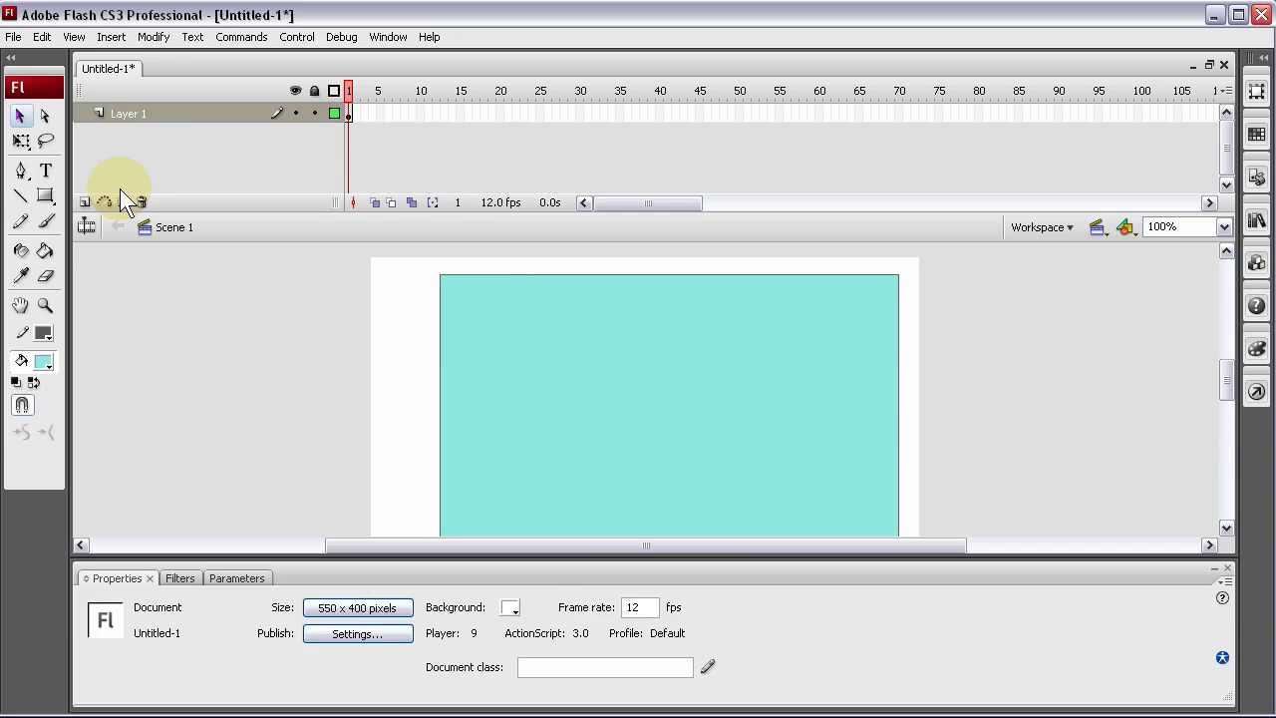
Add Layer 2, then on Layer 1 draw a red 130.9 × 19 bar near the panel's top-left.
{"action": "left_click", "coordinate": [83, 200]}
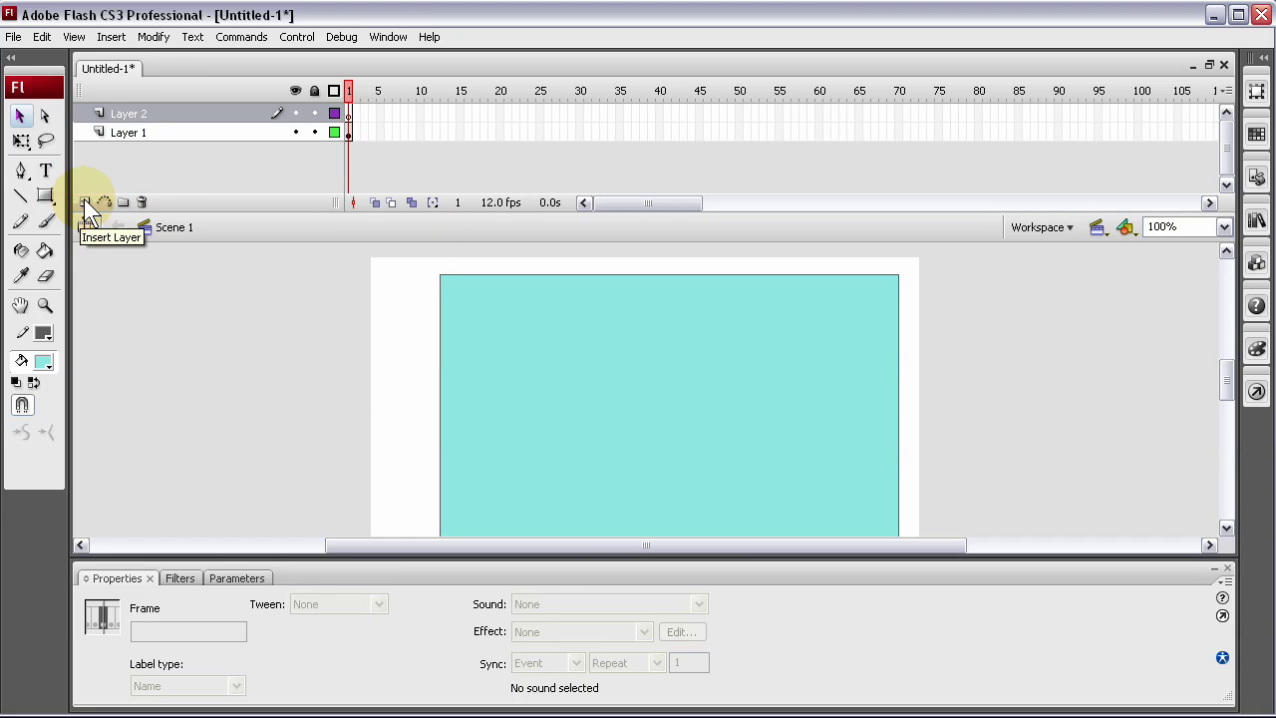
{"action": "left_click", "coordinate": [348, 132]}
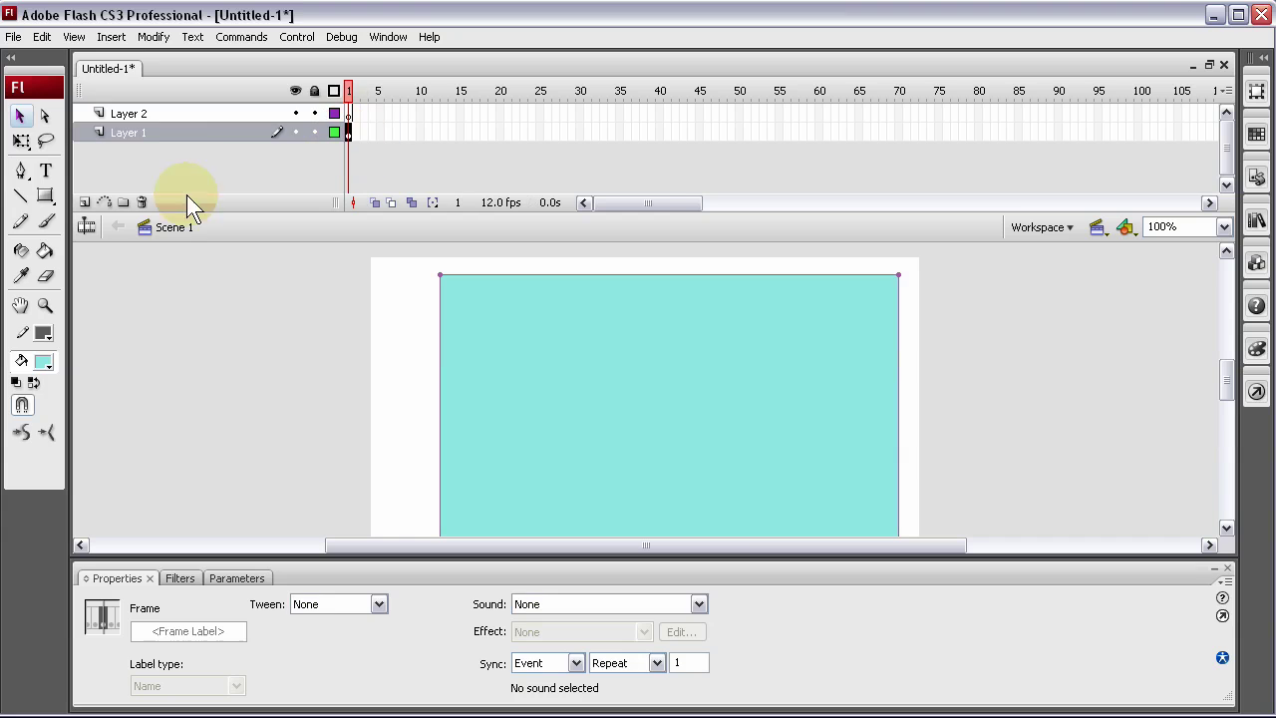
{"action": "left_click", "coordinate": [45, 196]}
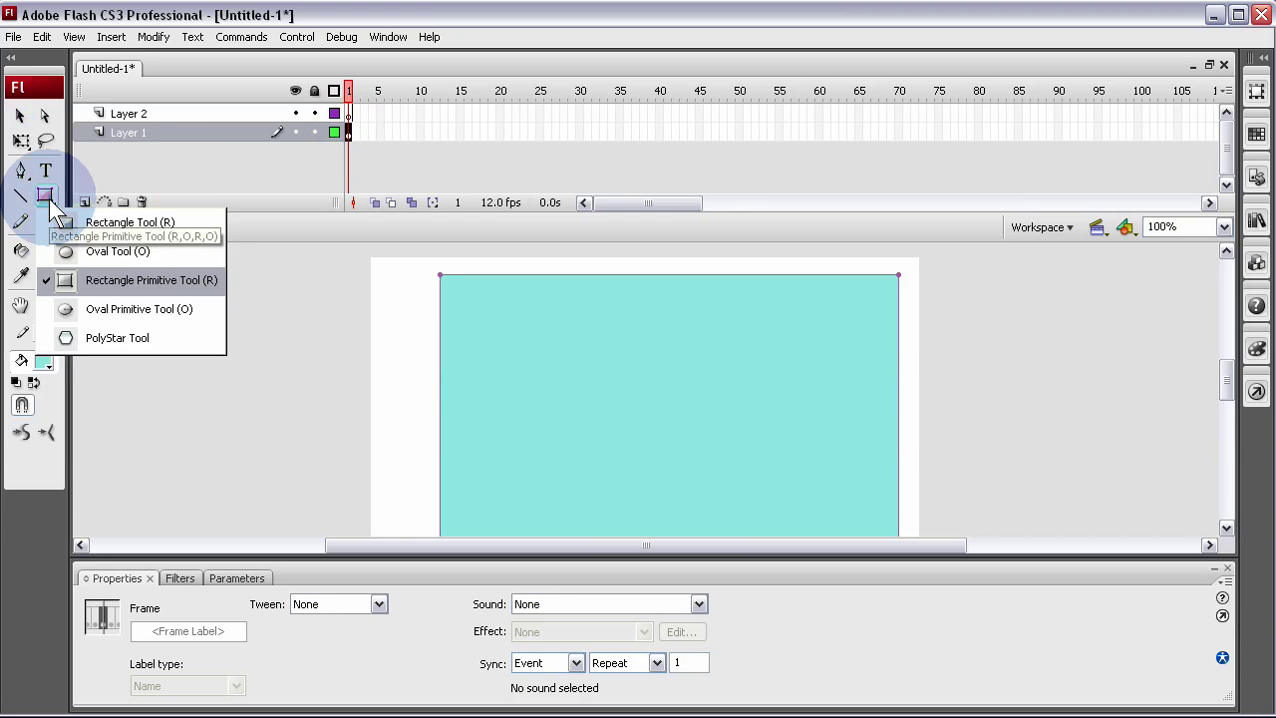
{"action": "left_click", "coordinate": [141, 275]}
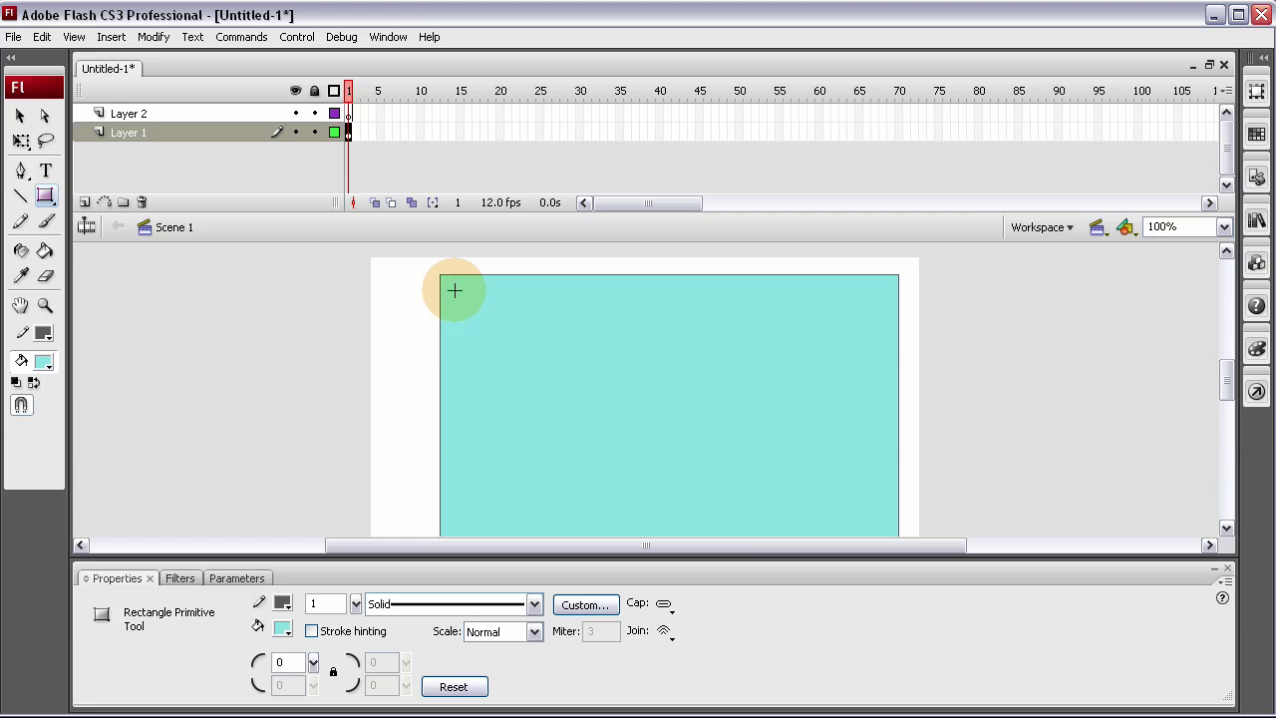
{"action": "left_click_drag", "start_coordinate": [455, 290], "coordinate": [586, 309]}
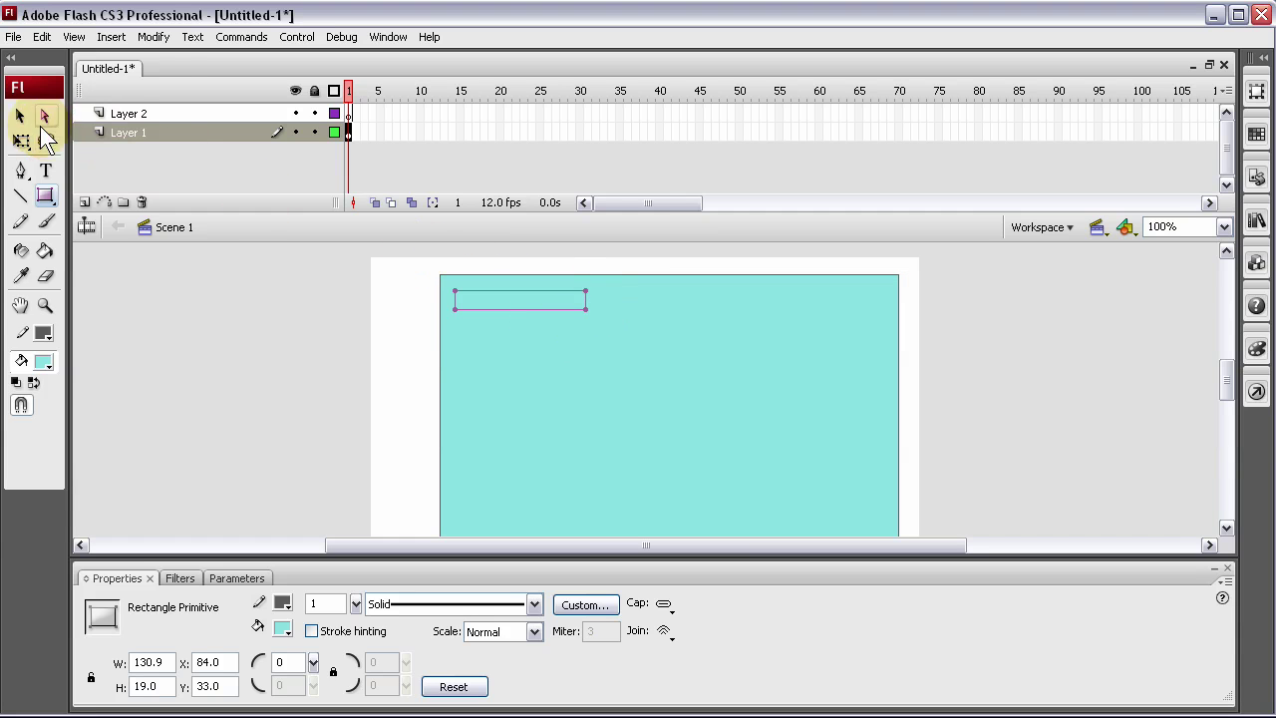
{"action": "left_click", "coordinate": [282, 603]}
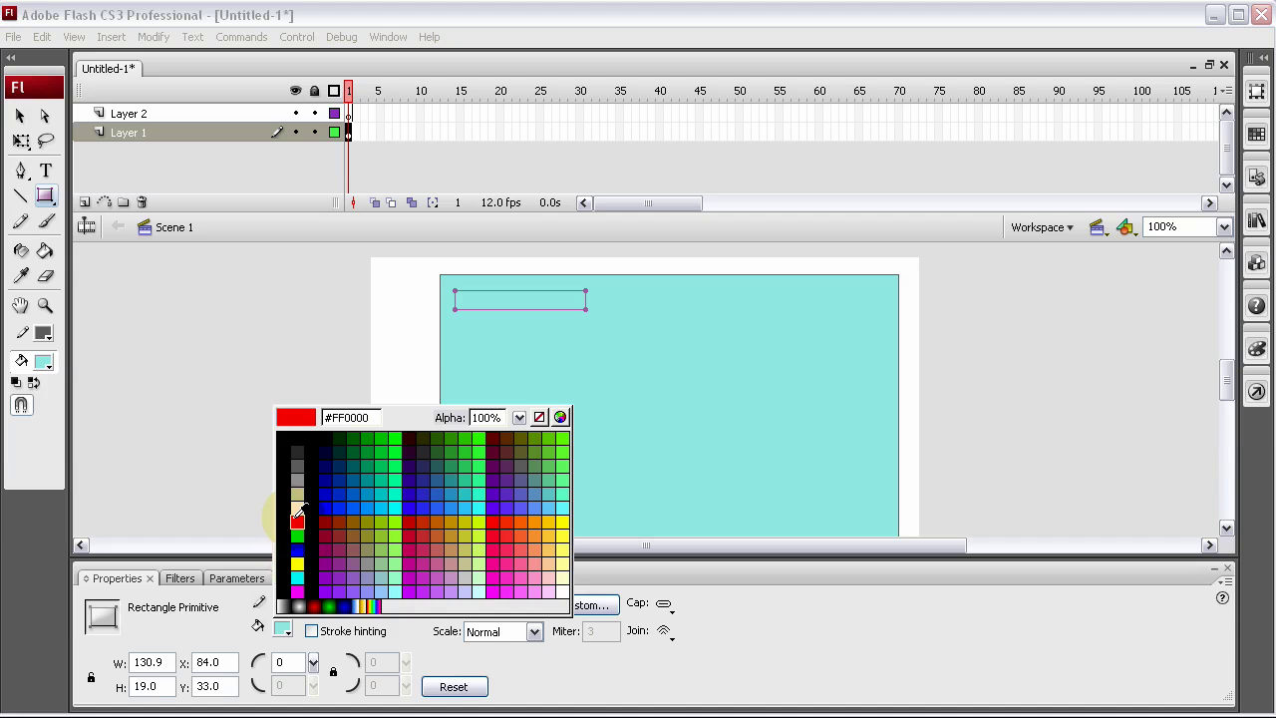
{"action": "left_click", "coordinate": [297, 519]}
Copy the red bar and place the pasted copy beside it along the panel's top.
{"action": "left_click", "coordinate": [19, 116]}
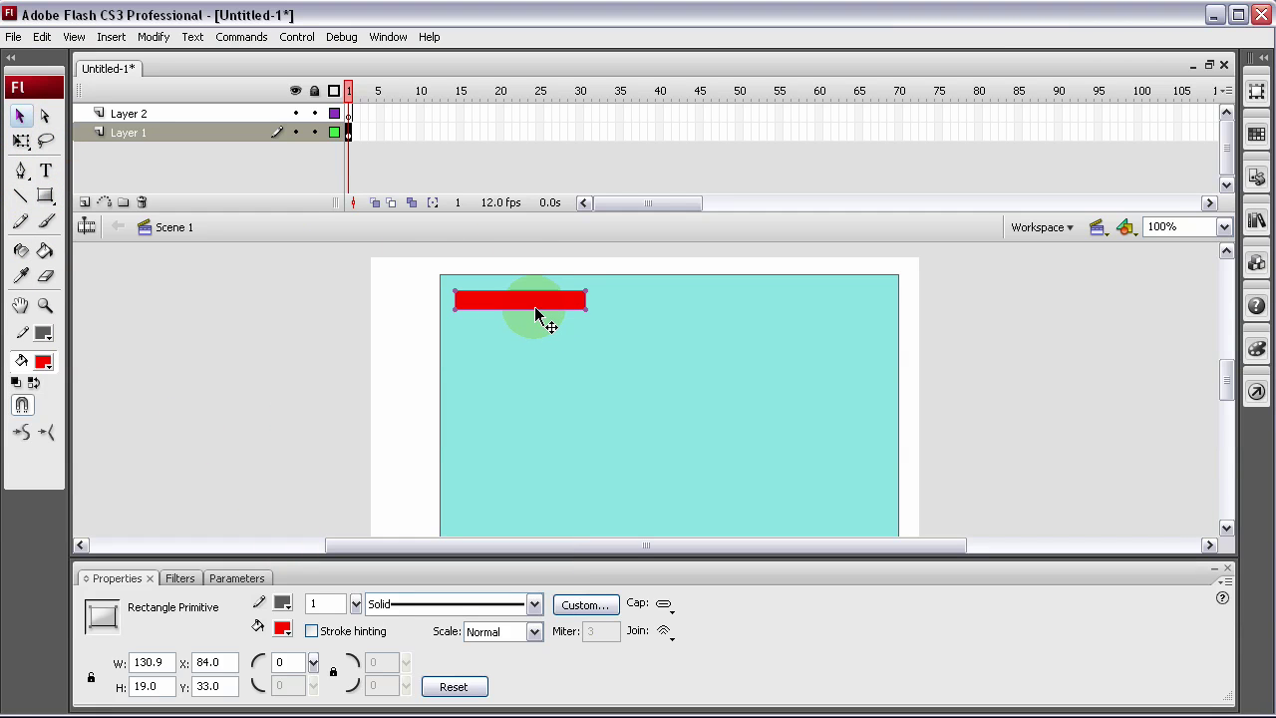
{"action": "key", "text": "ctrl+c"}
{"action": "key", "text": "ctrl+v"}
{"action": "left_click_drag", "start_coordinate": [670, 381], "coordinate": [690, 293]}
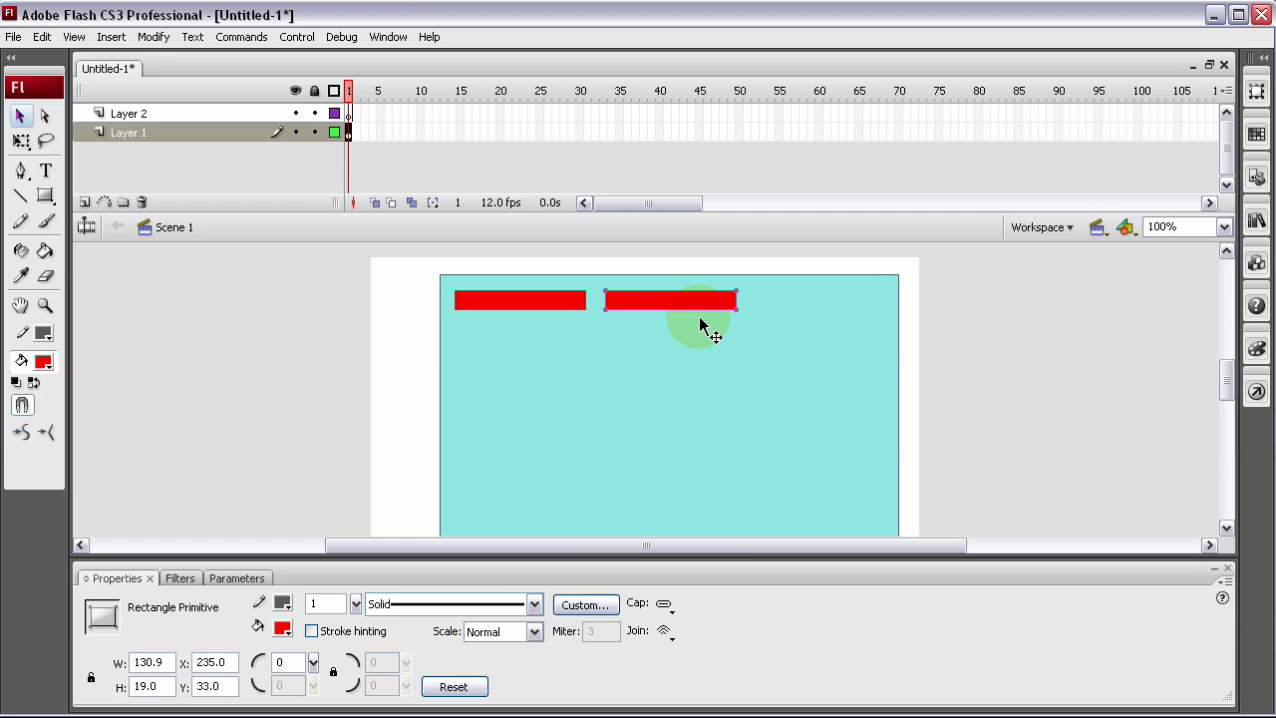
{"action": "key", "text": "Right"}
{"action": "key", "text": "Right"}
{"action": "key", "text": "Right"}
{"action": "key", "text": "Right"}
{"action": "key", "text": "Right"}
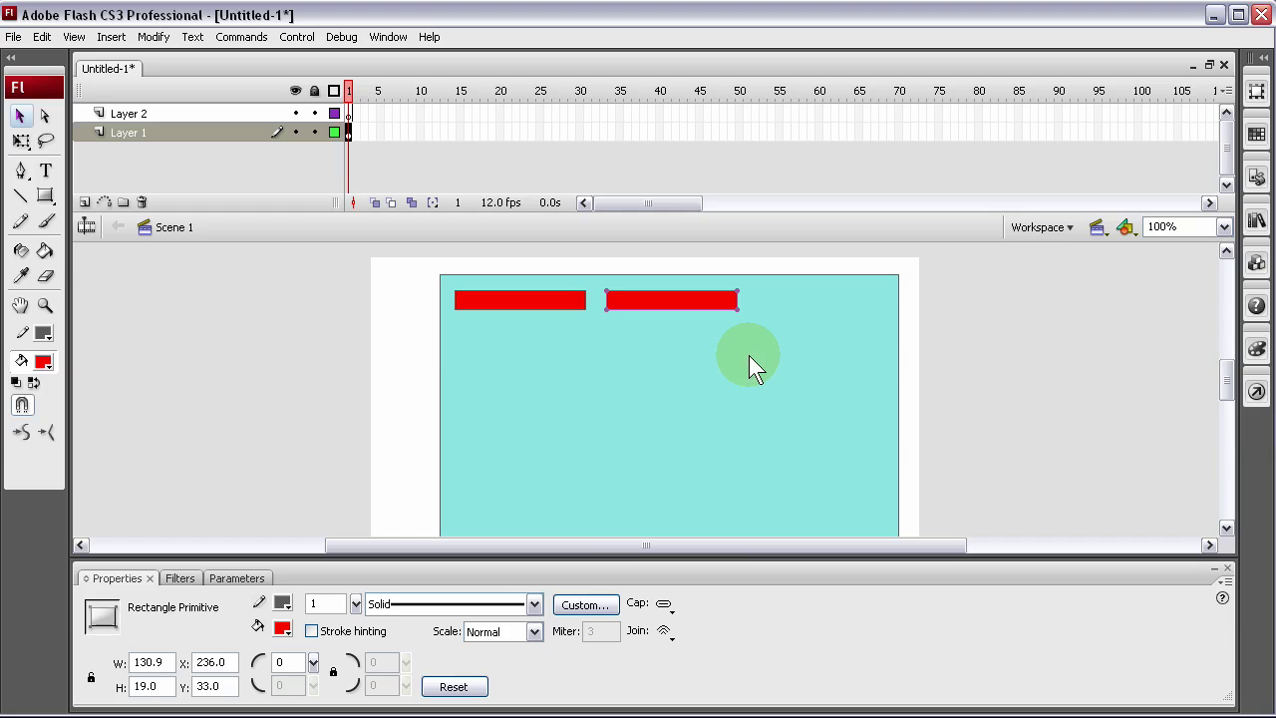
{"action": "key", "text": "Right"}
{"action": "key", "text": "Right"}
{"action": "key", "text": "Right"}
{"action": "key", "text": "Right"}
{"action": "key", "text": "Right"}
{"action": "key", "text": "Right"}
{"action": "key", "text": "Right"}
{"action": "key", "text": "Right"}
{"action": "key", "text": "Right"}
{"action": "key", "text": "Right"}
{"action": "key", "text": "Right"}
{"action": "key", "text": "Right"}
{"action": "key", "text": "Right"}
{"action": "key", "text": "Right"}
{"action": "key", "text": "Right"}
{"action": "key", "text": "Right"}
{"action": "key", "text": "Right"}
{"action": "key", "text": "Right"}
{"action": "key", "text": "Right"}
{"action": "key", "text": "Right"}
{"action": "key", "text": "Right"}
{"action": "key", "text": "Right"}
{"action": "key", "text": "Right"}
{"action": "key", "text": "Right"}
{"action": "key", "text": "Right"}
{"action": "key", "text": "Right"}
{"action": "key", "text": "Right"}
{"action": "key", "text": "Right"}
{"action": "key", "text": "Right"}
{"action": "key", "text": "Right"}
{"action": "key", "text": "Right"}
{"action": "key", "text": "Right"}
{"action": "key", "text": "Right"}
{"action": "key", "text": "Right"}
{"action": "key", "text": "Right"}
{"action": "key", "text": "Right"}
{"action": "key", "text": "Right"}
{"action": "key", "text": "Right"}
{"action": "key", "text": "Right"}
{"action": "key", "text": "Right"}
{"action": "key", "text": "Right"}
{"action": "key", "text": "Right"}
{"action": "key", "text": "Right"}
{"action": "key", "text": "Right"}
{"action": "key", "text": "Right"}
{"action": "key", "text": "Right"}
{"action": "key", "text": "Right"}
{"action": "key", "text": "Right"}
{"action": "key", "text": "Right"}
{"action": "key", "text": "Right"}
{"action": "key", "text": "Right"}
{"action": "key", "text": "Right"}
{"action": "key", "text": "Right"}
{"action": "key", "text": "Right"}
{"action": "key", "text": "Right"}
{"action": "key", "text": "Right"}
{"action": "key", "text": "Right"}
{"action": "key", "text": "Right"}
{"action": "key", "text": "Right"}
{"action": "key", "text": "Right"}
{"action": "key", "text": "Right"}
{"action": "key", "text": "Right"}
{"action": "key", "text": "Right"}
{"action": "key", "text": "Right"}
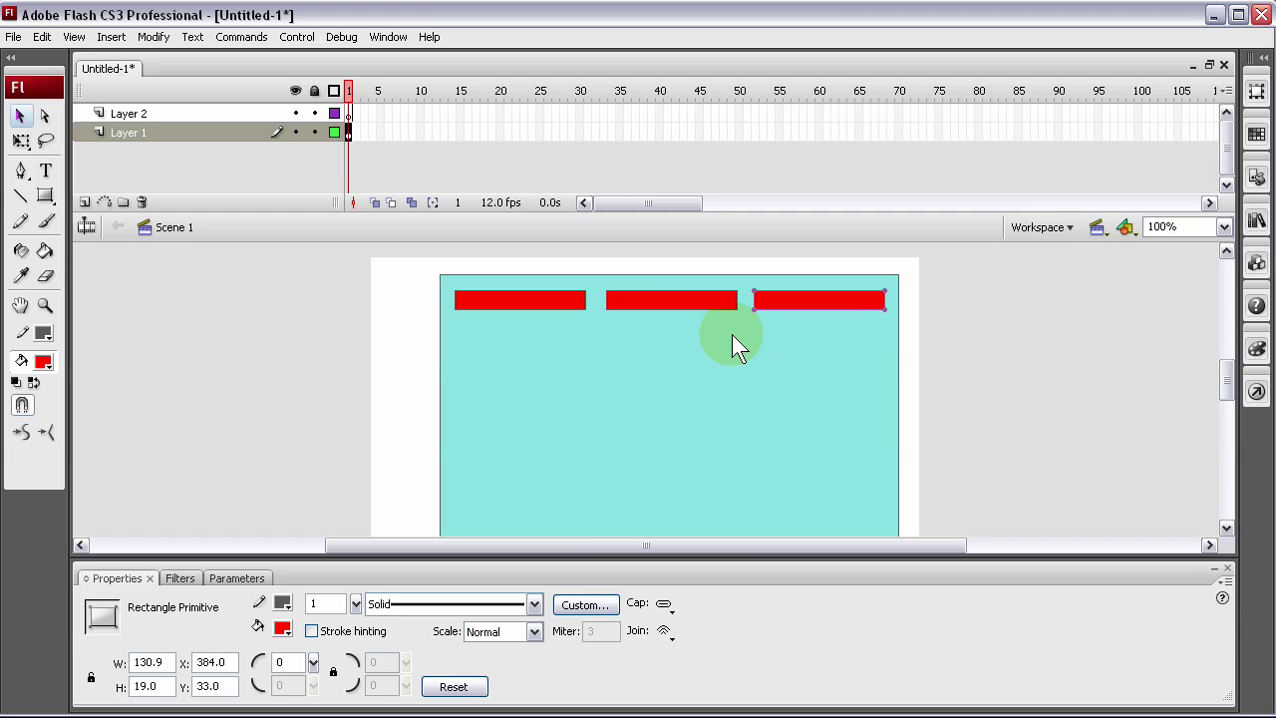
Select all three bars and fill them #0066CC blue.
{"action": "left_click", "coordinate": [705, 303]}
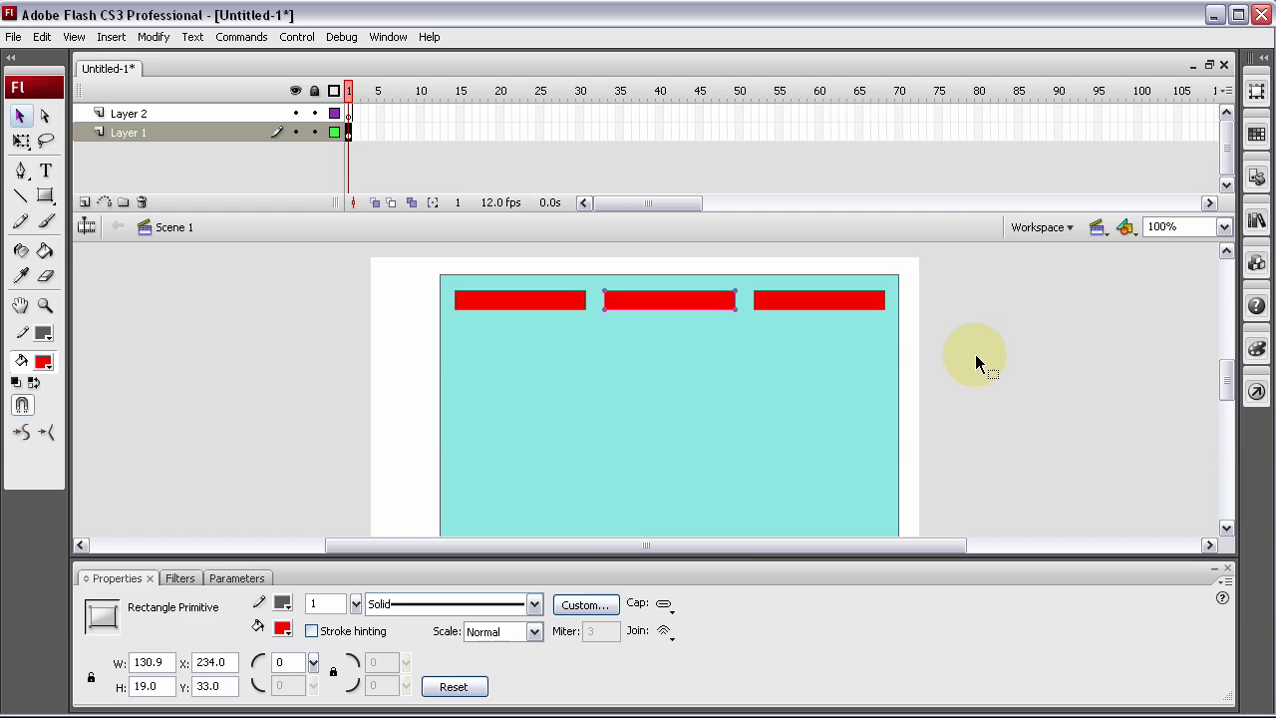
{"action": "left_click", "coordinate": [976, 363]}
{"action": "left_click", "coordinate": [562, 301]}
{"action": "left_click", "coordinate": [649, 305], "text": "shift"}
{"action": "left_click", "coordinate": [797, 300], "text": "shift"}
{"action": "left_click", "coordinate": [284, 627]}
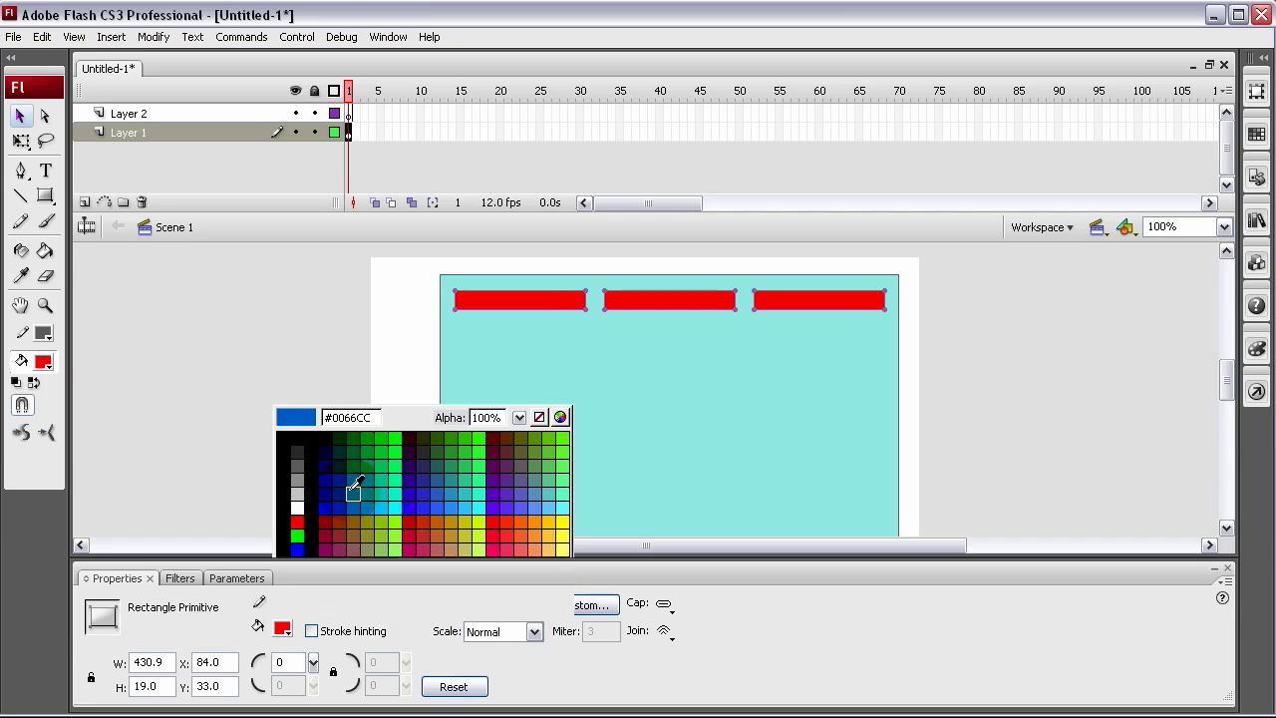
{"action": "left_click", "coordinate": [354, 488]}
{"action": "left_click", "coordinate": [284, 399]}
Marquee-select the cyan panel with its bars and move them lower on the stage.
{"action": "scroll", "coordinate": [284, 394], "scroll_direction": "down", "scroll_amount": 2}
{"action": "scroll", "coordinate": [284, 394], "scroll_direction": "up", "scroll_amount": 3}
{"action": "scroll", "coordinate": [284, 394], "scroll_direction": "down", "scroll_amount": 3}
{"action": "scroll", "coordinate": [289, 331], "scroll_direction": "up", "scroll_amount": 3}
{"action": "left_click_drag", "start_coordinate": [376, 270], "coordinate": [1173, 541]}
{"action": "left_click_drag", "start_coordinate": [763, 389], "coordinate": [773, 443]}
{"action": "left_click", "coordinate": [943, 383]}
{"action": "scroll", "coordinate": [945, 394], "scroll_direction": "down", "scroll_amount": 3}
{"action": "scroll", "coordinate": [945, 394], "scroll_direction": "up", "scroll_amount": 3}
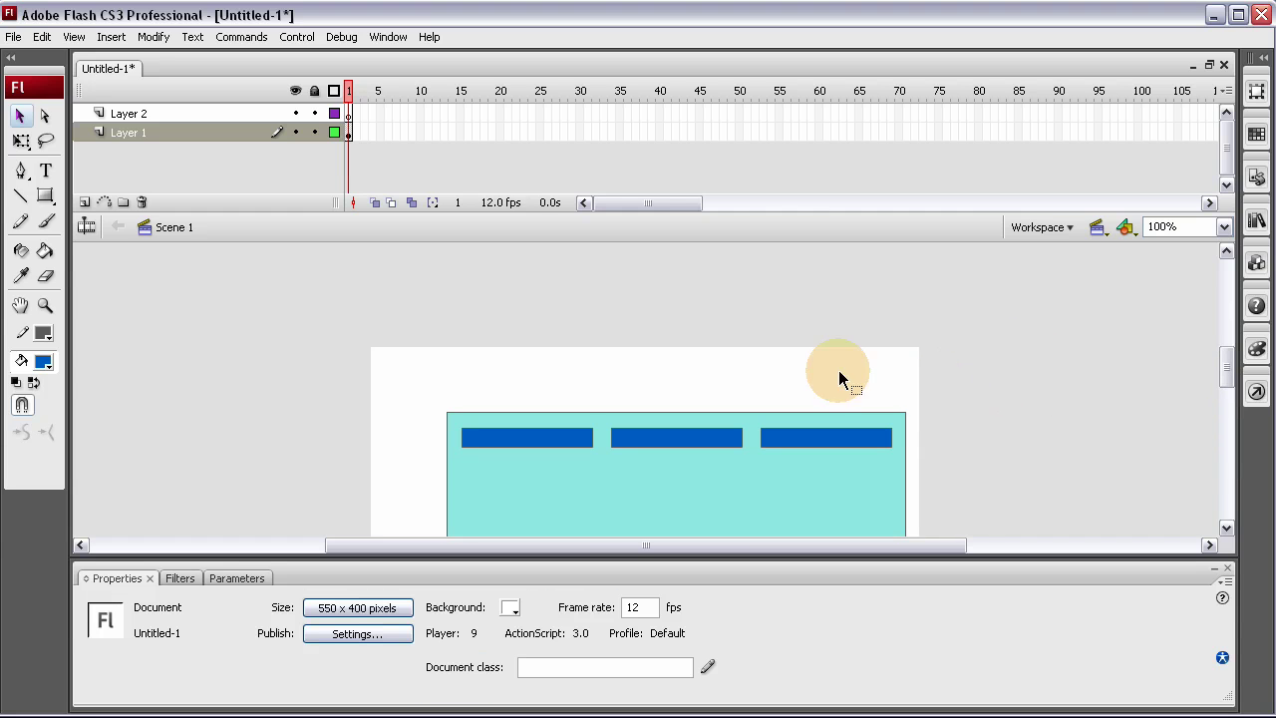
On Layer 2, draw a 146.9 × 24 rectangle primitive at the stage's top-left and fill it #CCCCCC.
{"action": "left_click", "coordinate": [126, 116]}
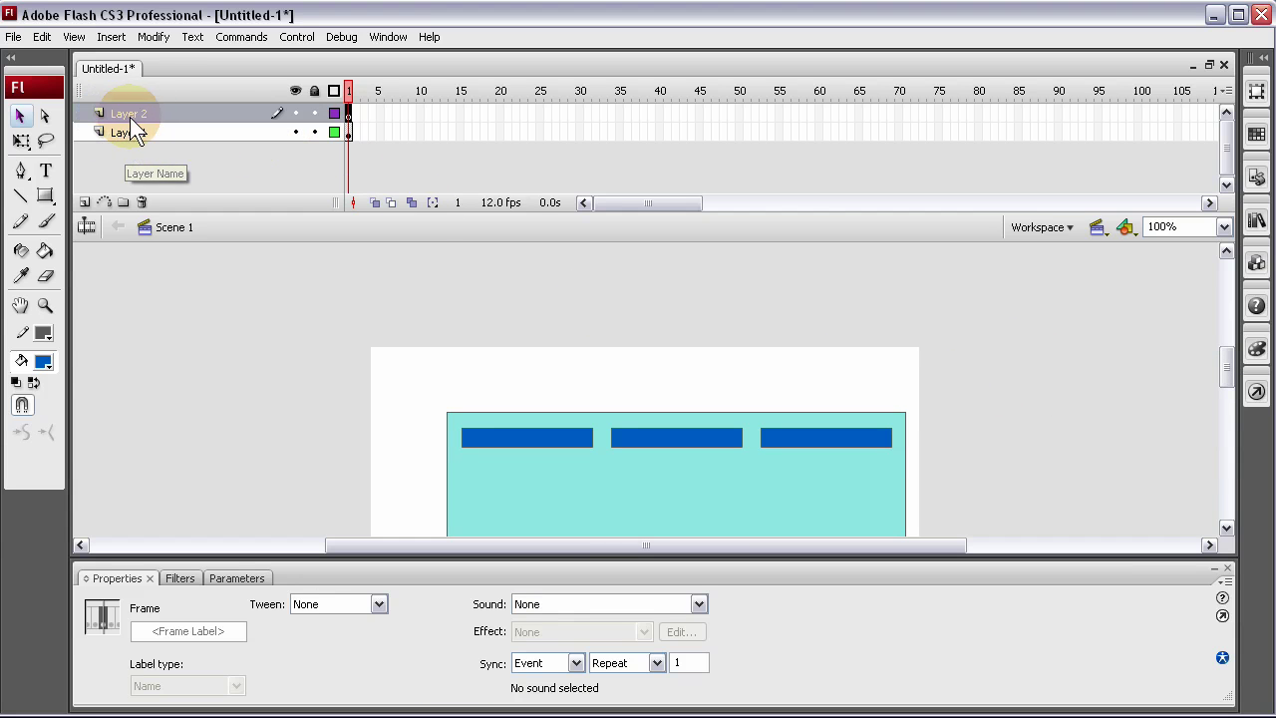
{"action": "left_click", "coordinate": [45, 195]}
{"action": "left_click", "coordinate": [124, 282]}
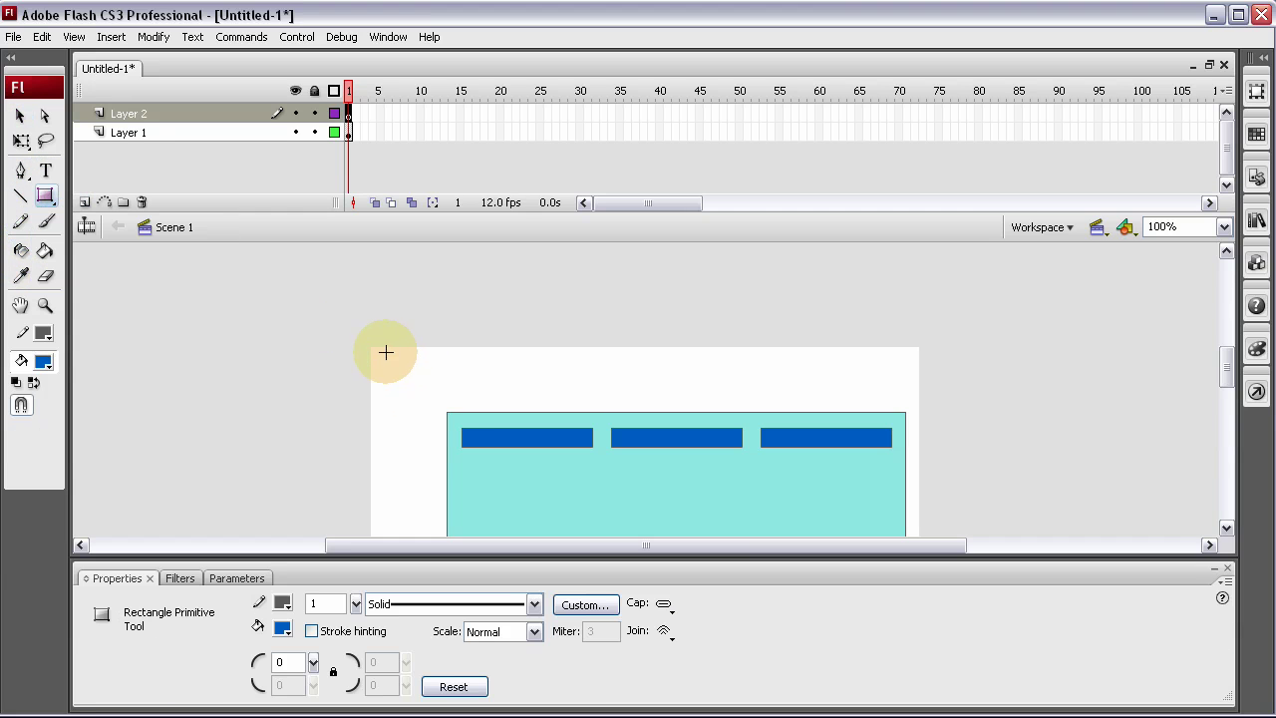
{"action": "left_click_drag", "start_coordinate": [374, 351], "coordinate": [520, 375]}
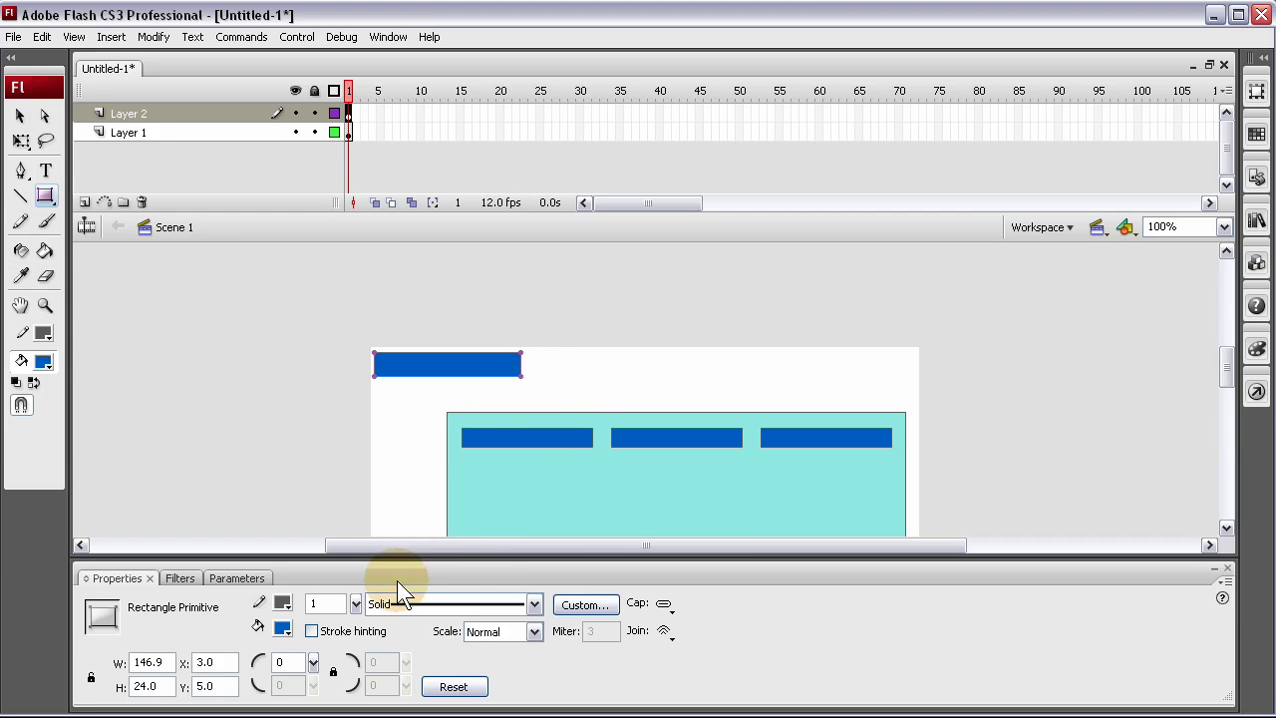
{"action": "left_click", "coordinate": [283, 627]}
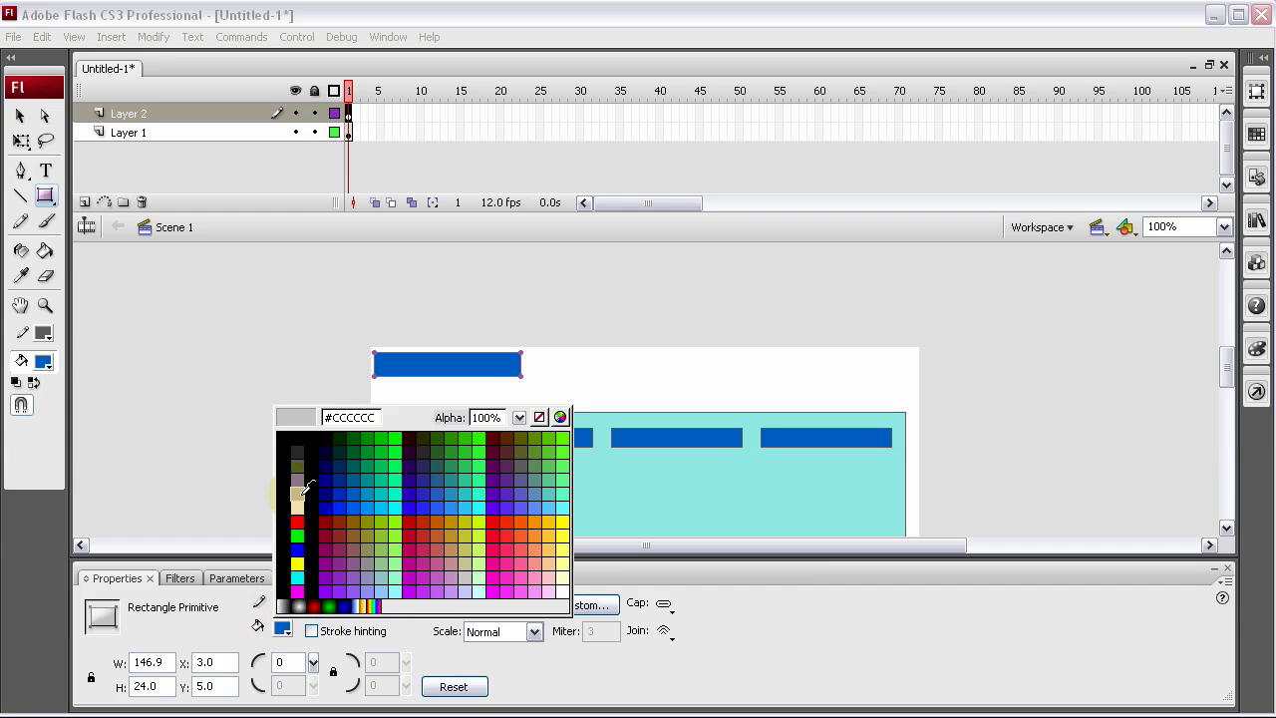
{"action": "left_click", "coordinate": [299, 490]}
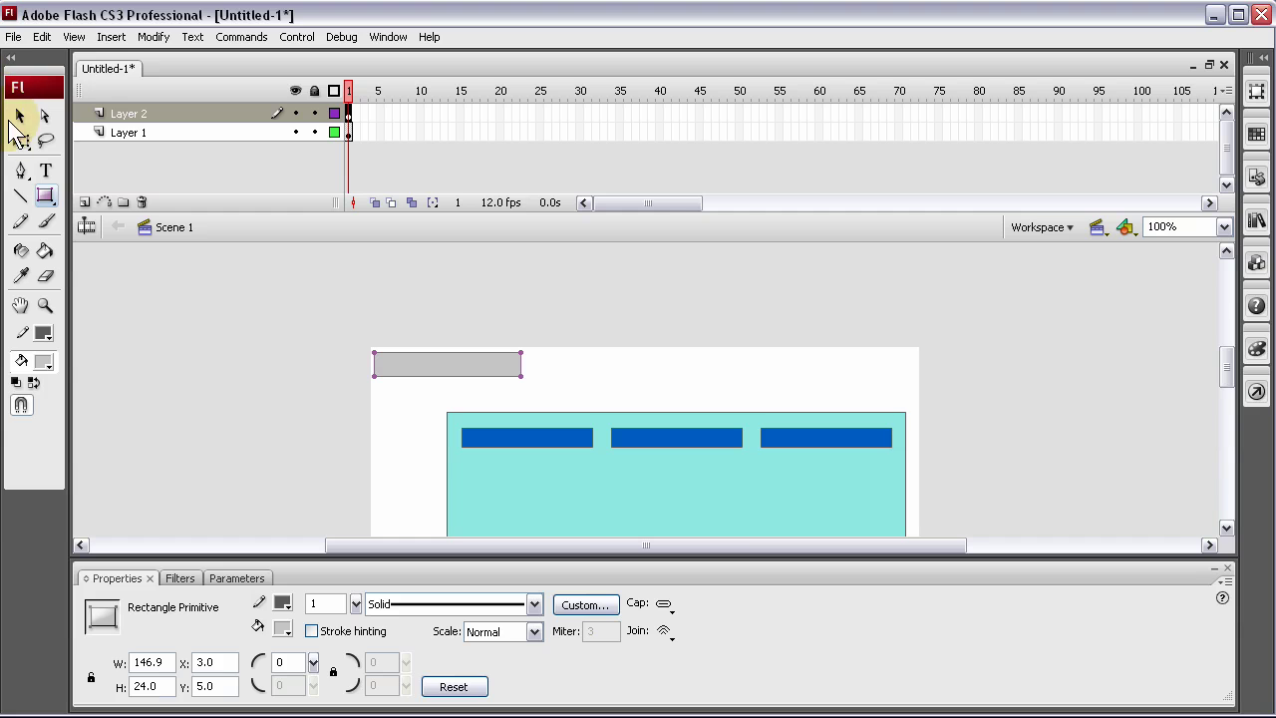
{"action": "left_click", "coordinate": [19, 115]}
{"action": "left_click", "coordinate": [236, 317]}
{"action": "right_click", "coordinate": [442, 364]}
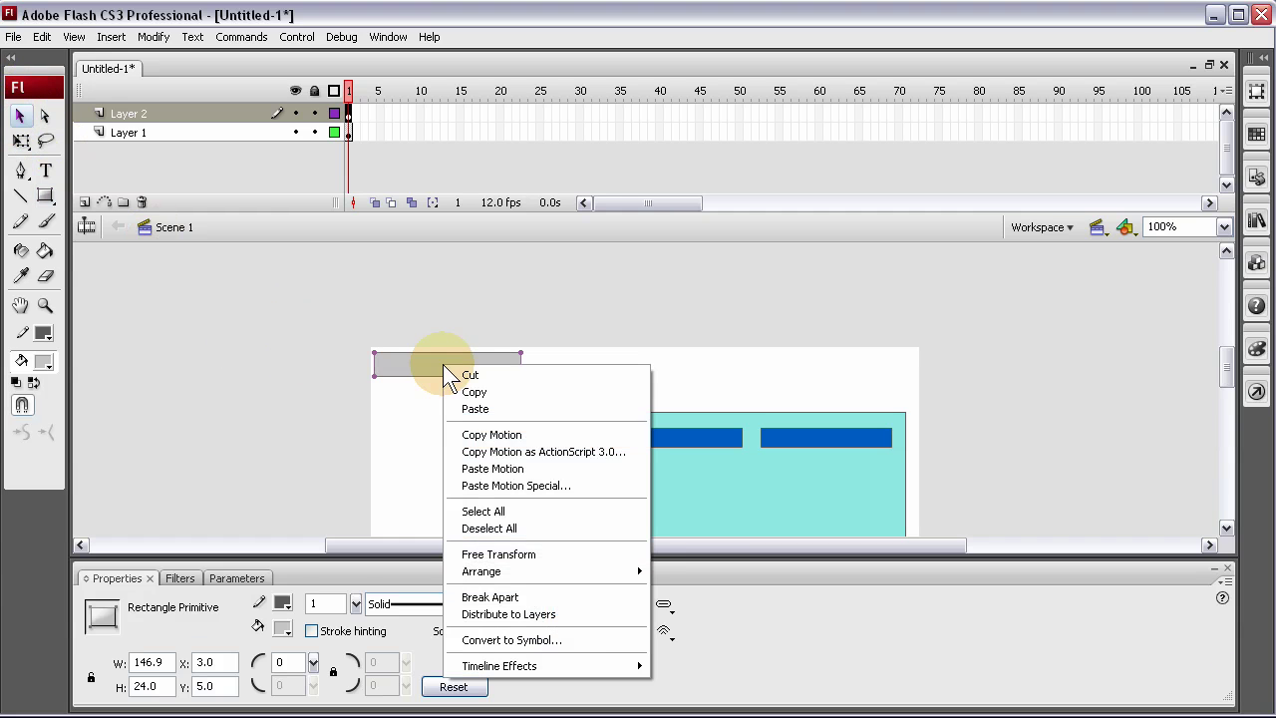
Convert the grey rectangle to a Button symbol named toggleButton, with instance name toggle_btn.
{"action": "left_click", "coordinate": [506, 636]}
{"action": "left_click", "coordinate": [450, 185]}
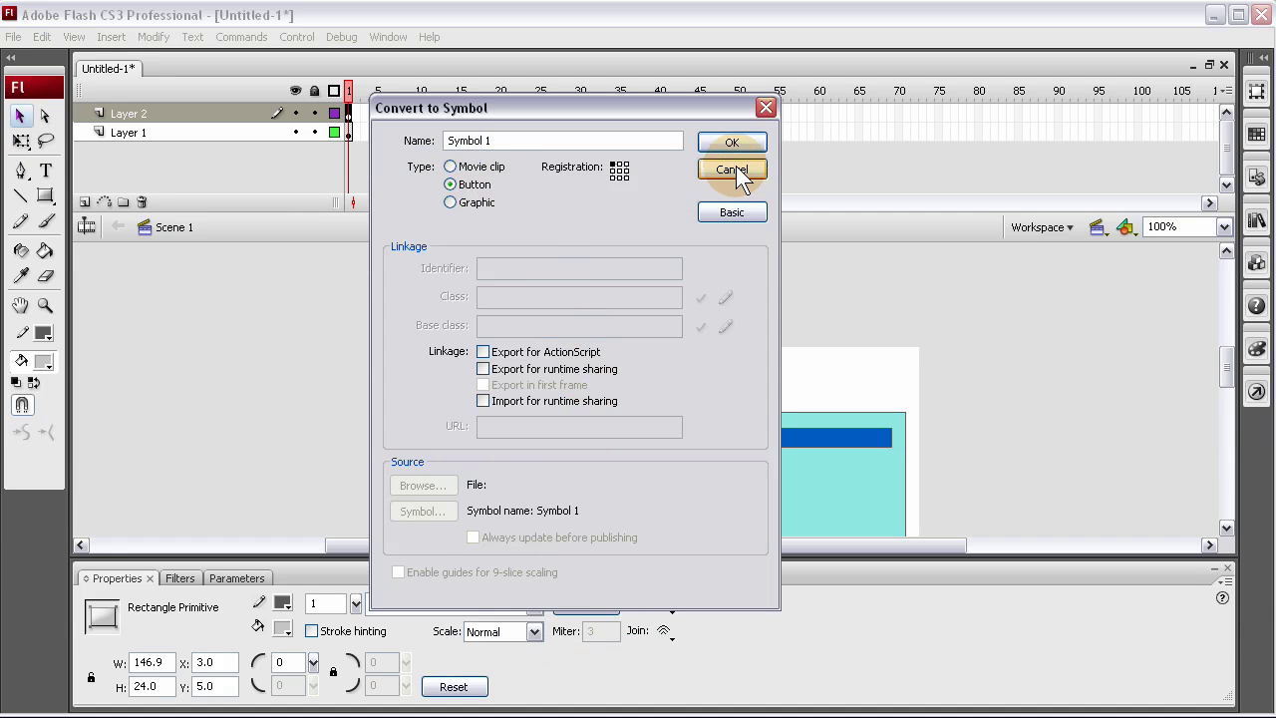
{"action": "left_click", "coordinate": [295, 140]}
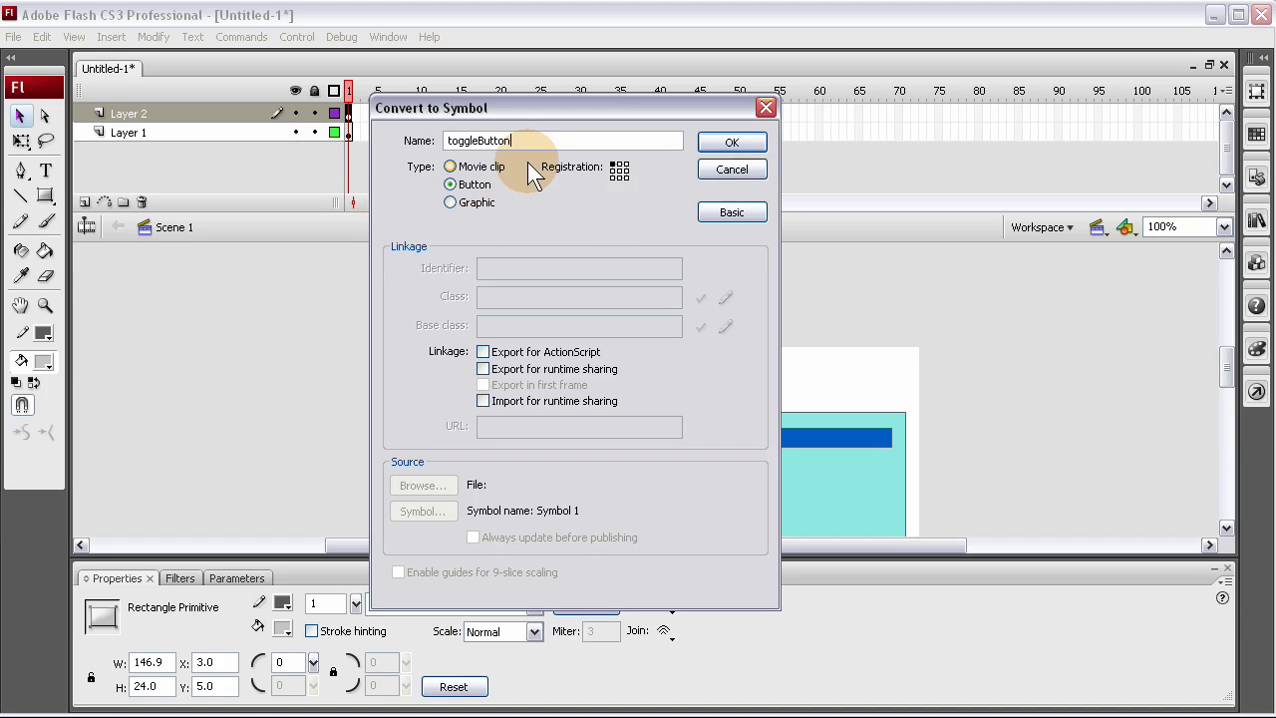
{"action": "left_click_drag", "start_coordinate": [535, 142], "coordinate": [388, 144]}
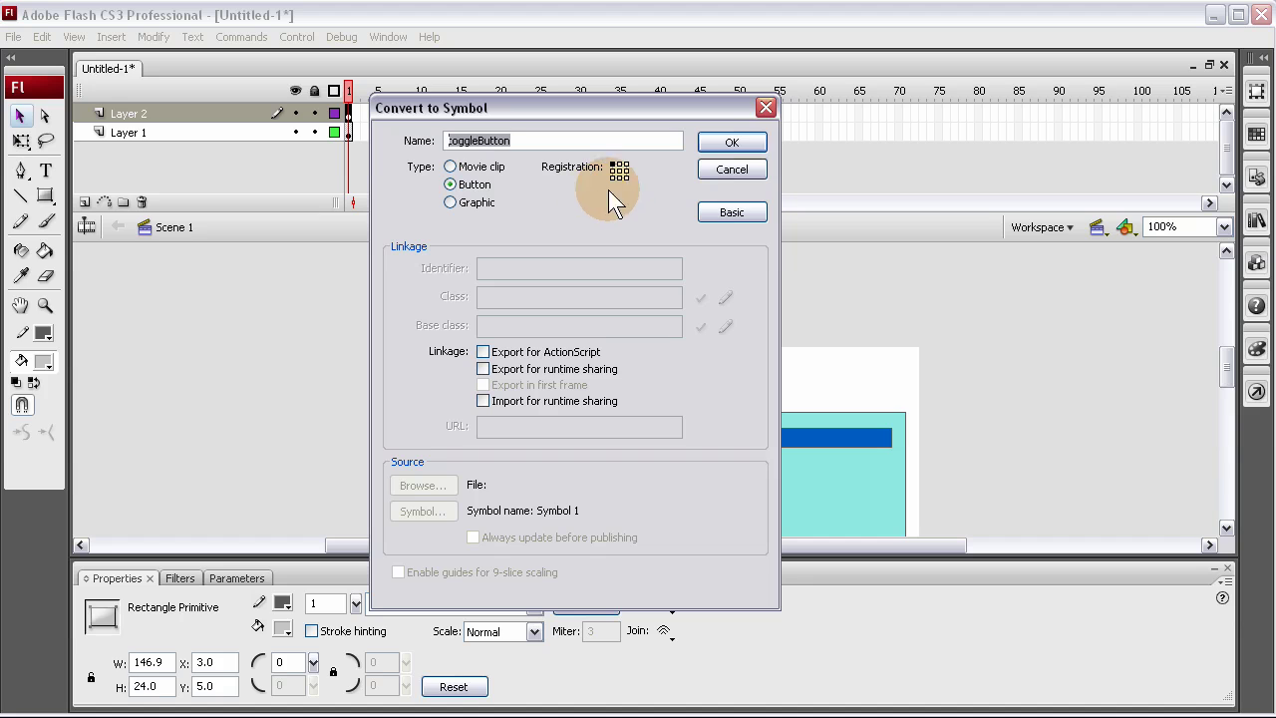
{"action": "left_click", "coordinate": [731, 142]}
{"action": "left_click", "coordinate": [168, 629]}
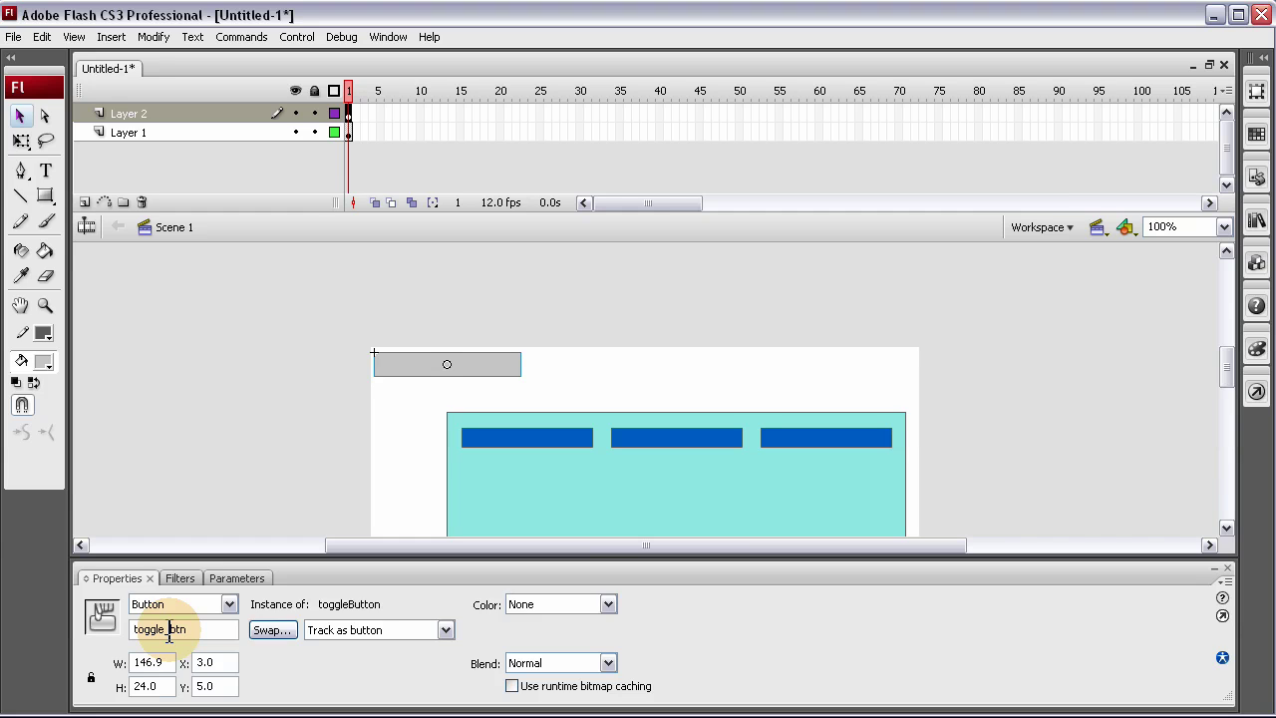
Inside the toggleButton symbol, add a TOGGLE HELP text label on the grey rectangle.
{"action": "left_click", "coordinate": [279, 444]}
{"action": "left_click", "coordinate": [473, 384]}
{"action": "double_click", "coordinate": [488, 380]}
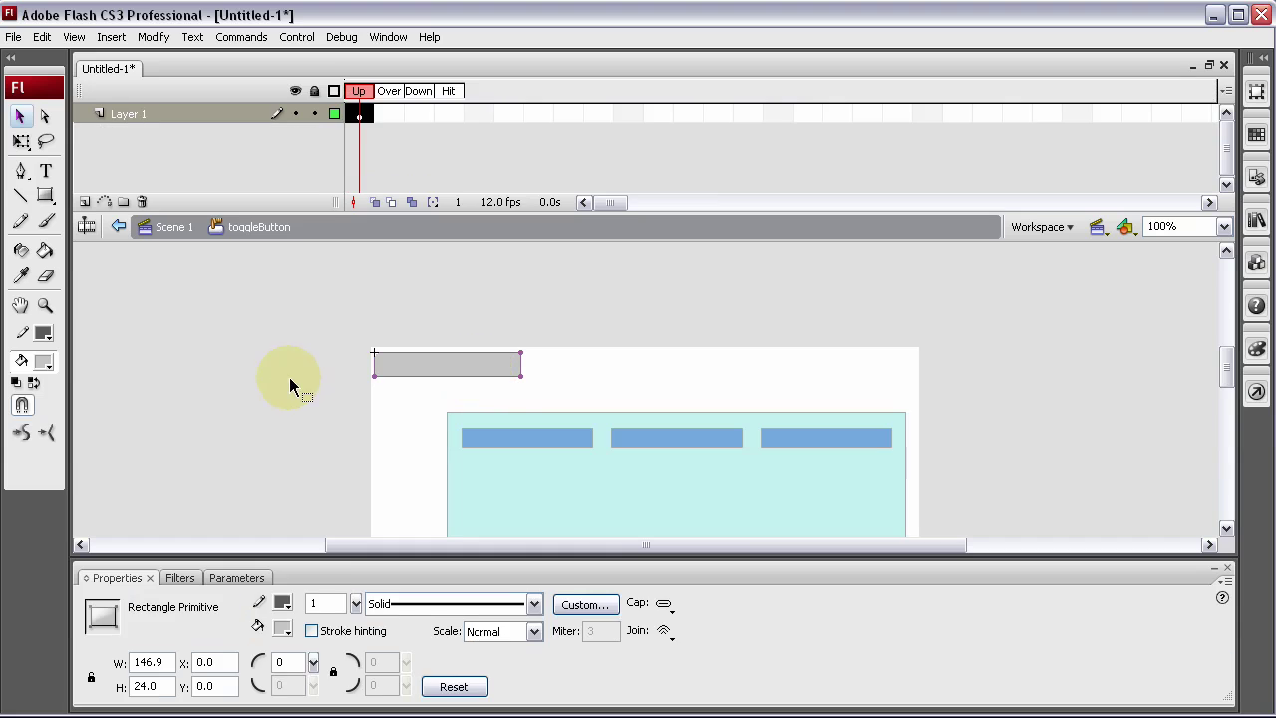
{"action": "left_click", "coordinate": [44, 171]}
{"action": "left_click", "coordinate": [404, 364]}
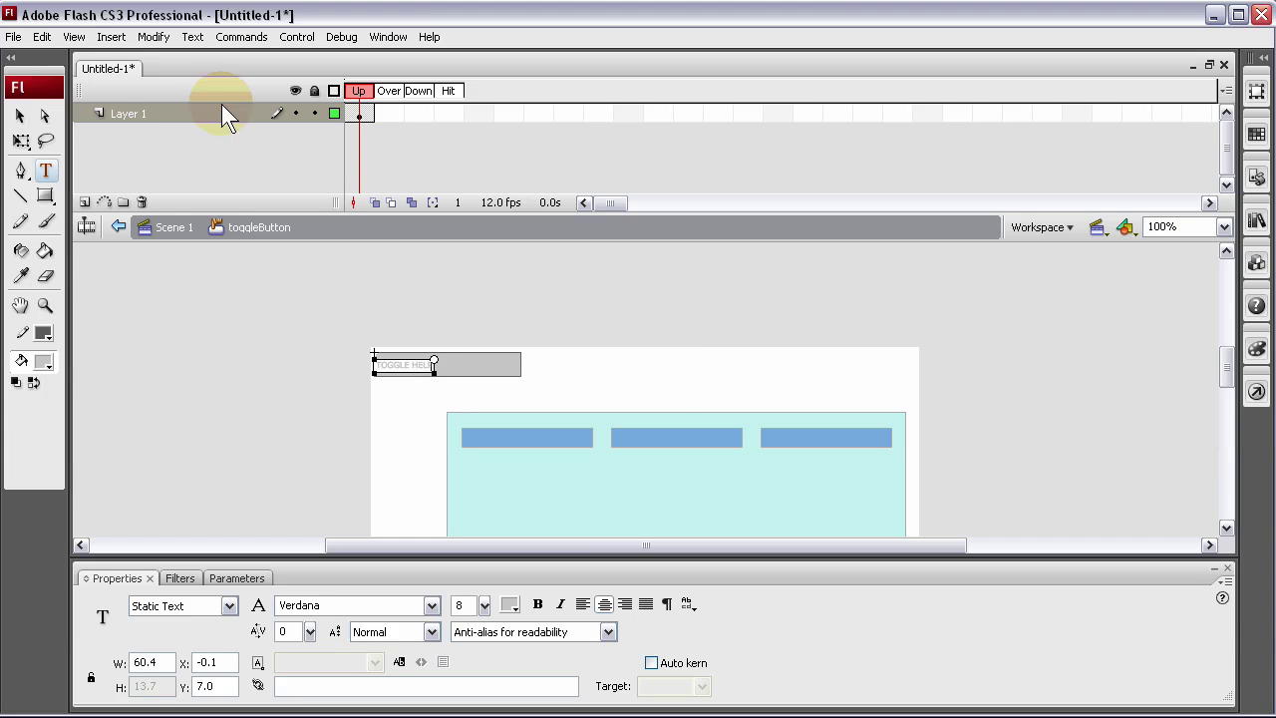
{"action": "left_click", "coordinate": [19, 116]}
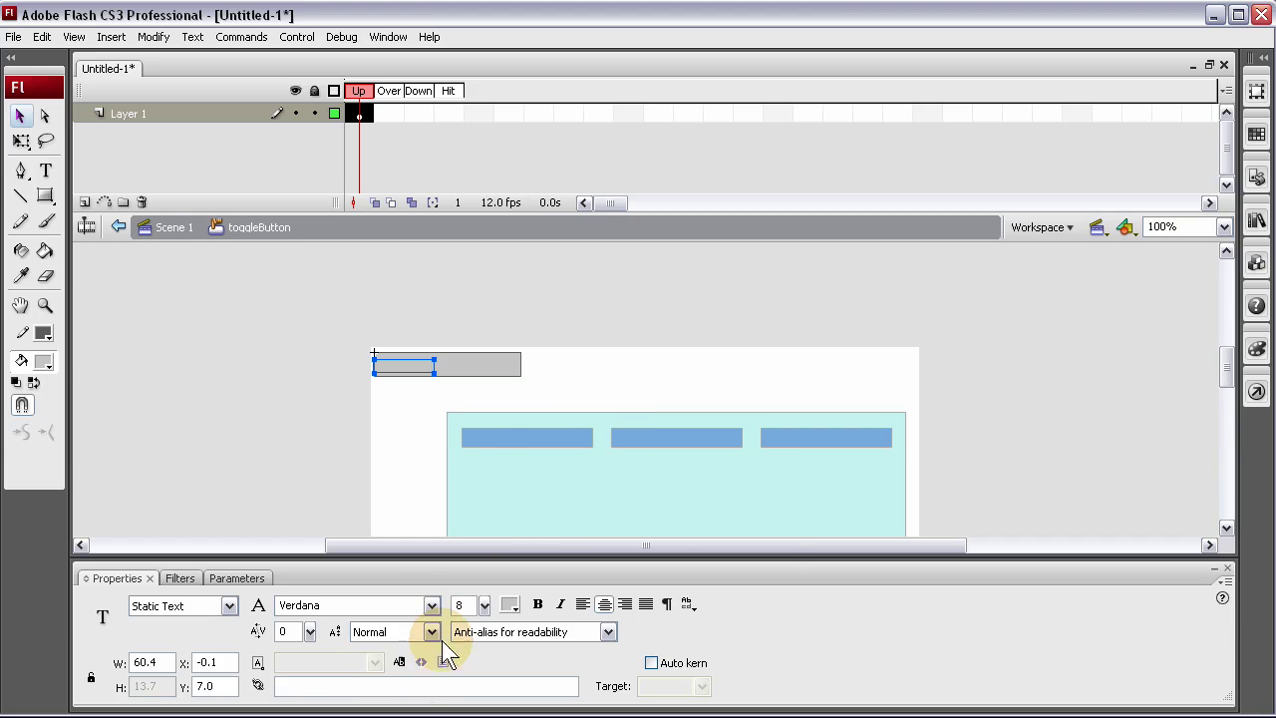
Make the TOGGLE HELP text black and enlarge it to size 17.
{"action": "left_click", "coordinate": [510, 604]}
{"action": "left_click", "coordinate": [539, 504]}
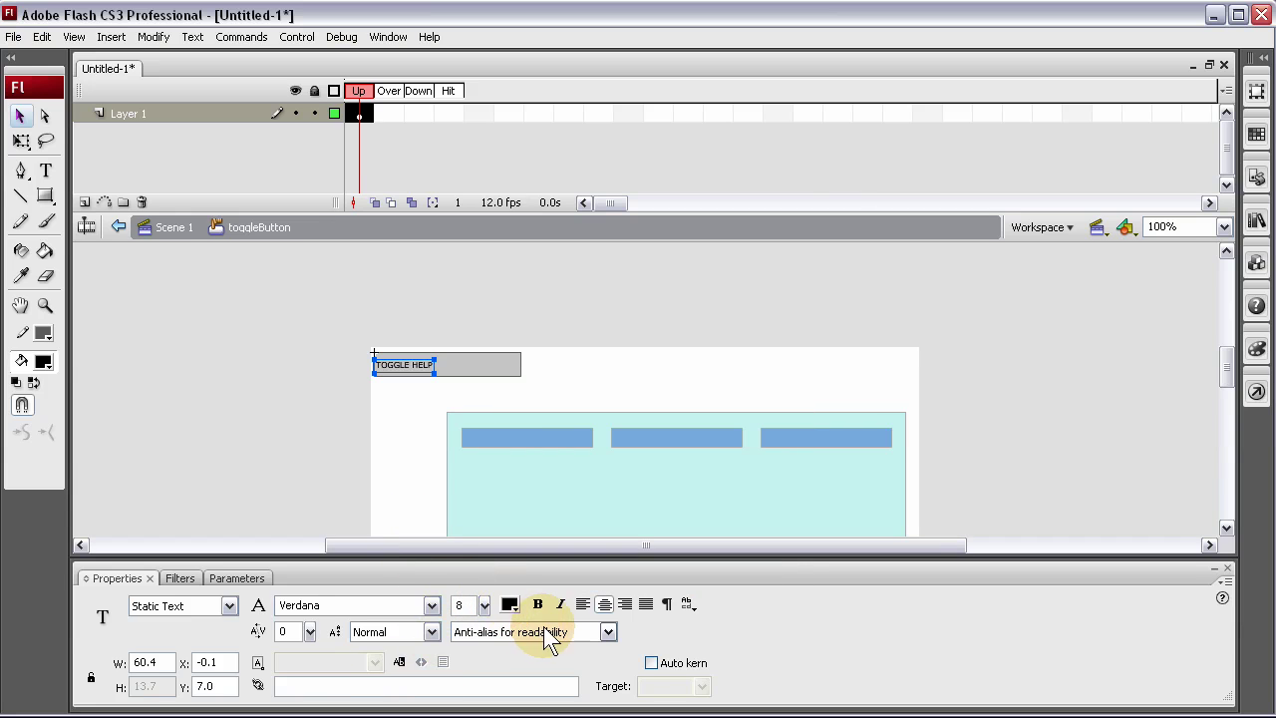
{"action": "left_click", "coordinate": [484, 605]}
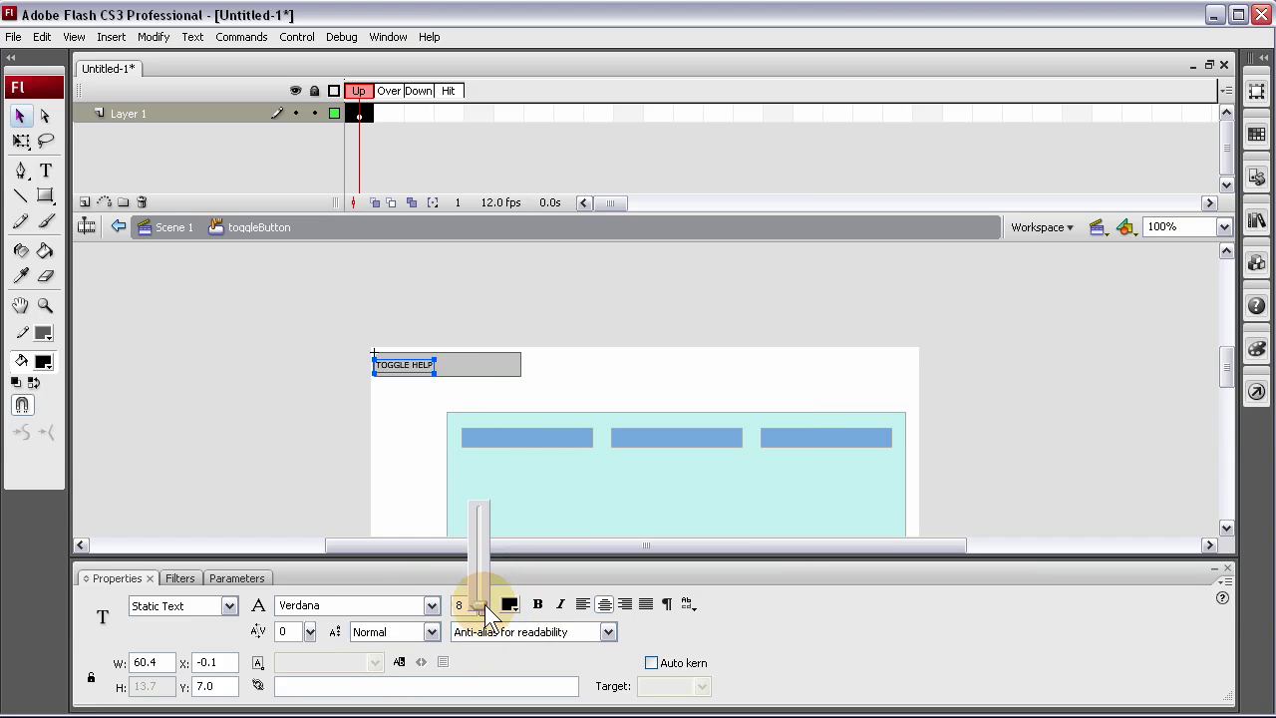
{"action": "left_click_drag", "start_coordinate": [484, 611], "coordinate": [486, 598]}
{"action": "left_click", "coordinate": [450, 370]}
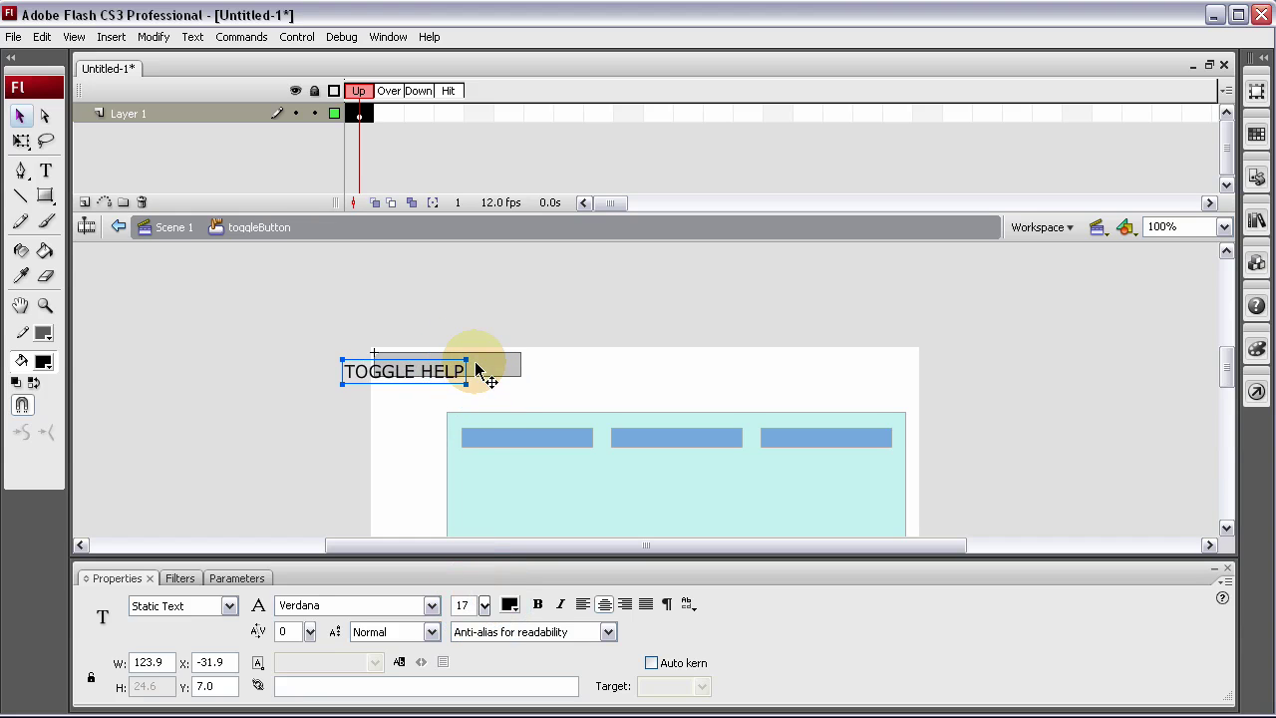
Centre the TOGGLE HELP label on the grey button bar.
{"action": "left_click", "coordinate": [445, 369]}
{"action": "left_click_drag", "start_coordinate": [445, 371], "coordinate": [489, 375]}
{"action": "key", "text": "Up"}
{"action": "key", "text": "Up"}
{"action": "left_click", "coordinate": [355, 440]}
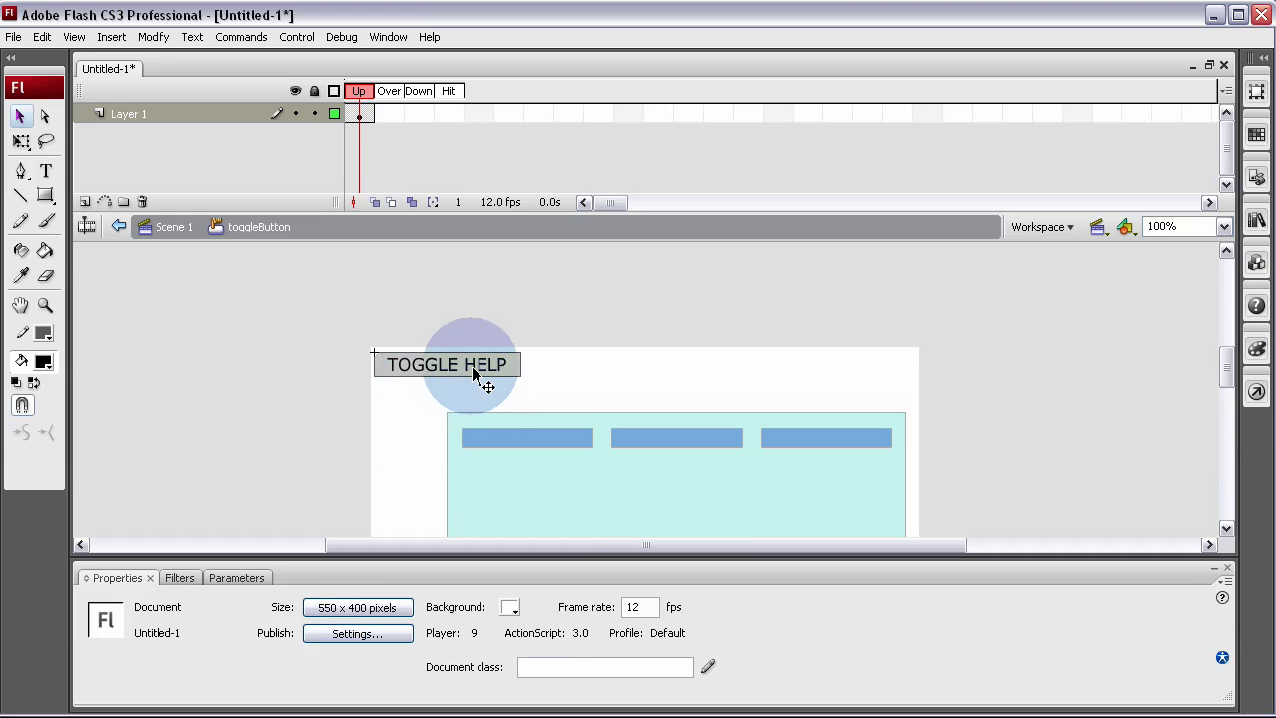
{"action": "left_click", "coordinate": [472, 373]}
{"action": "left_click", "coordinate": [284, 386]}
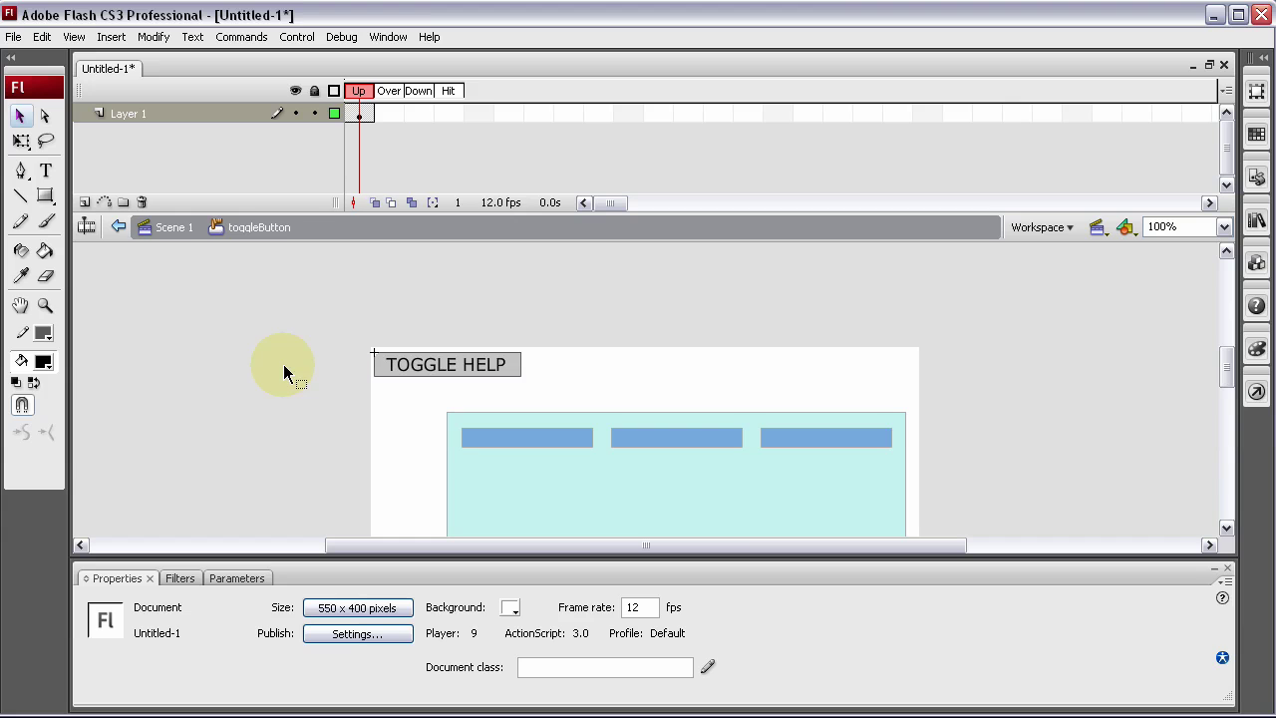
{"action": "left_click", "coordinate": [388, 377]}
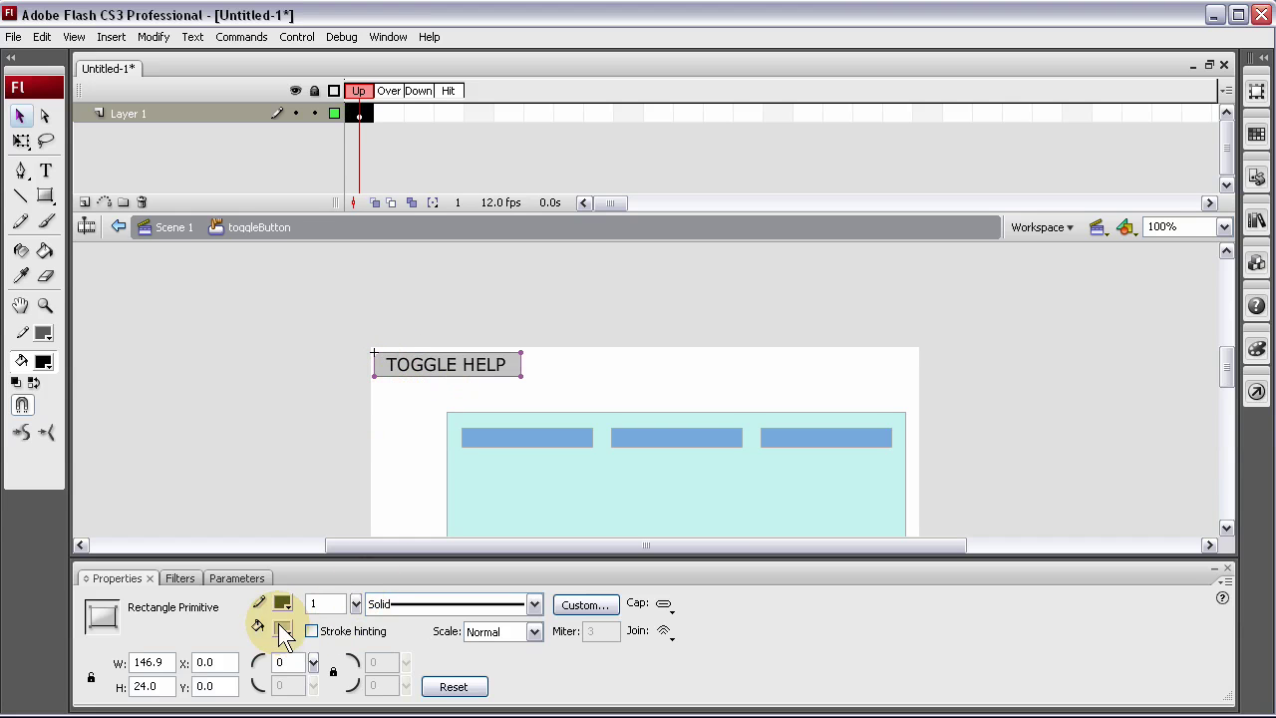
Insert keyframes for the button's Over and Down states.
{"action": "left_click", "coordinate": [388, 116]}
{"action": "key", "text": "F6"}
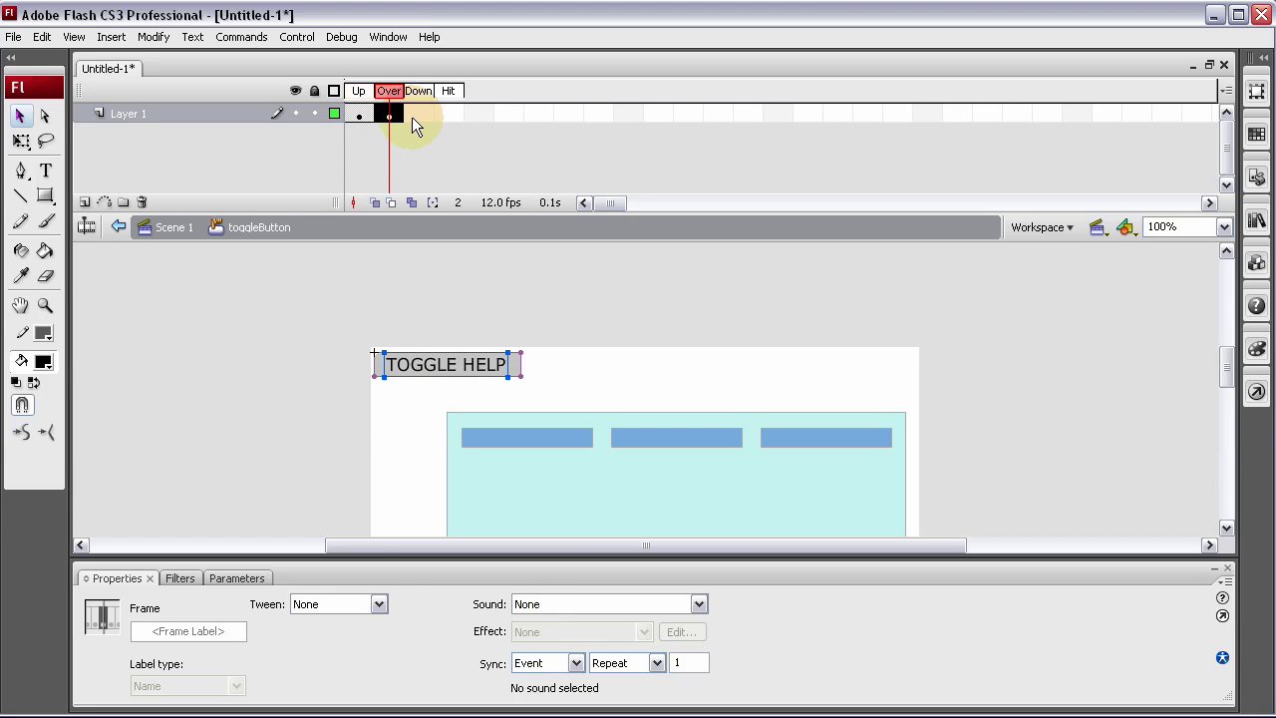
{"action": "left_click", "coordinate": [411, 116]}
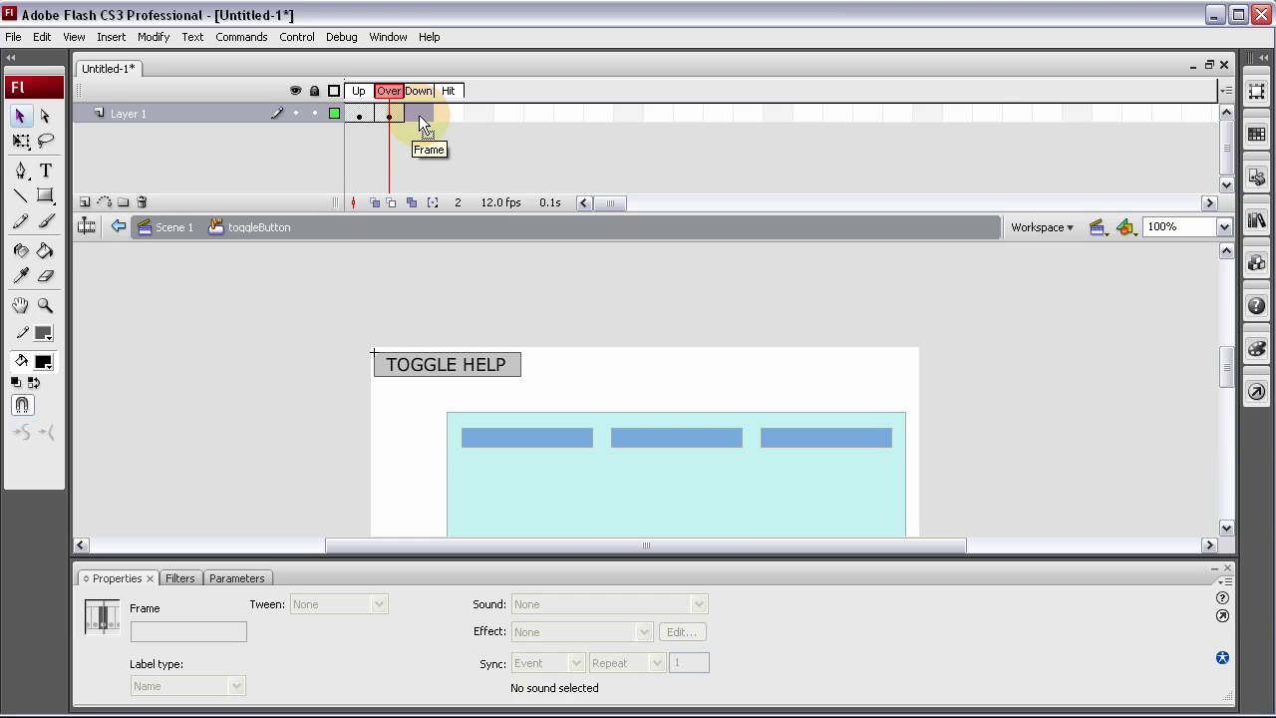
{"action": "key", "text": "F6"}
{"action": "left_click", "coordinate": [389, 114]}
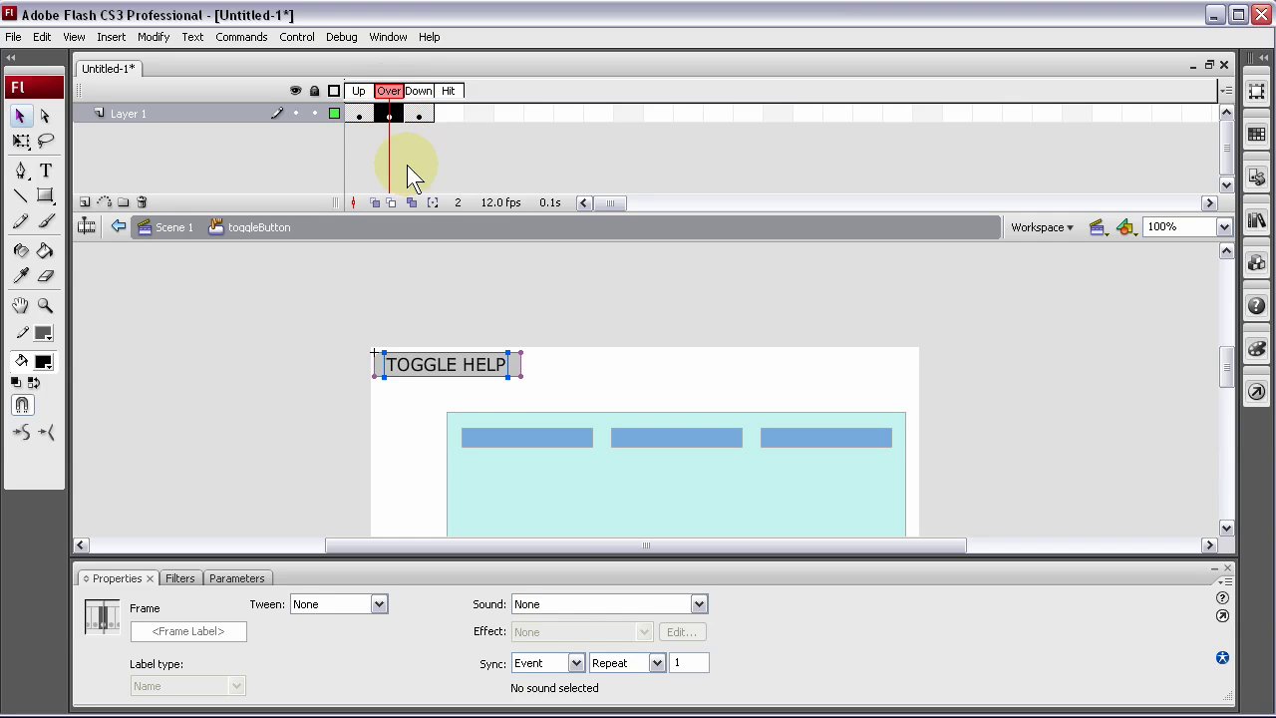
Fill the Over-state button rectangle bright cyan.
{"action": "left_click", "coordinate": [353, 382]}
{"action": "left_click", "coordinate": [387, 373]}
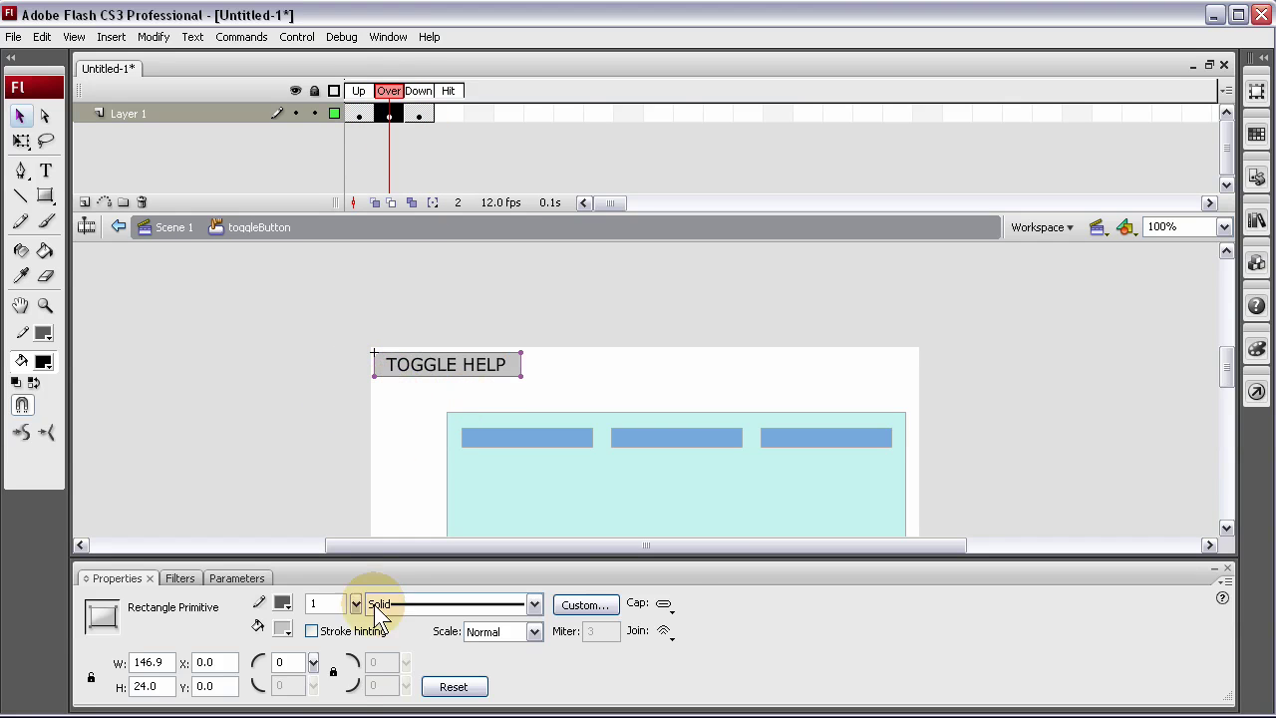
{"action": "left_click", "coordinate": [283, 628]}
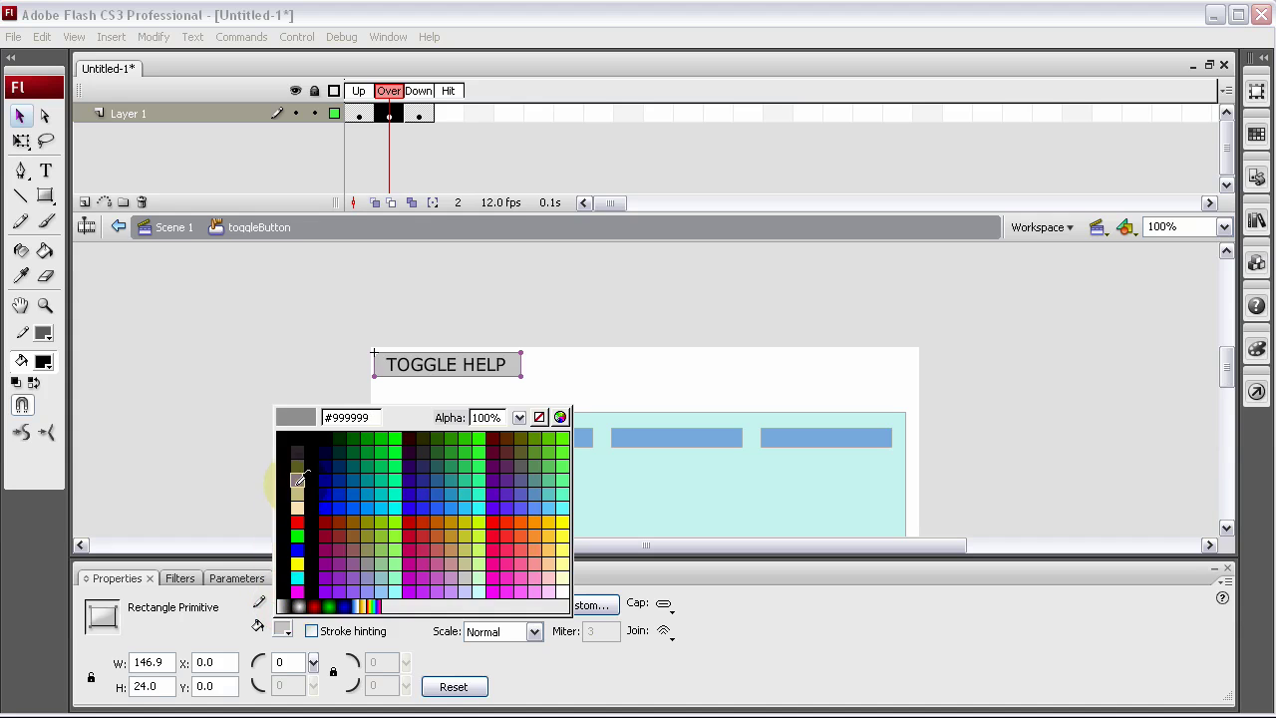
{"action": "left_click", "coordinate": [384, 498]}
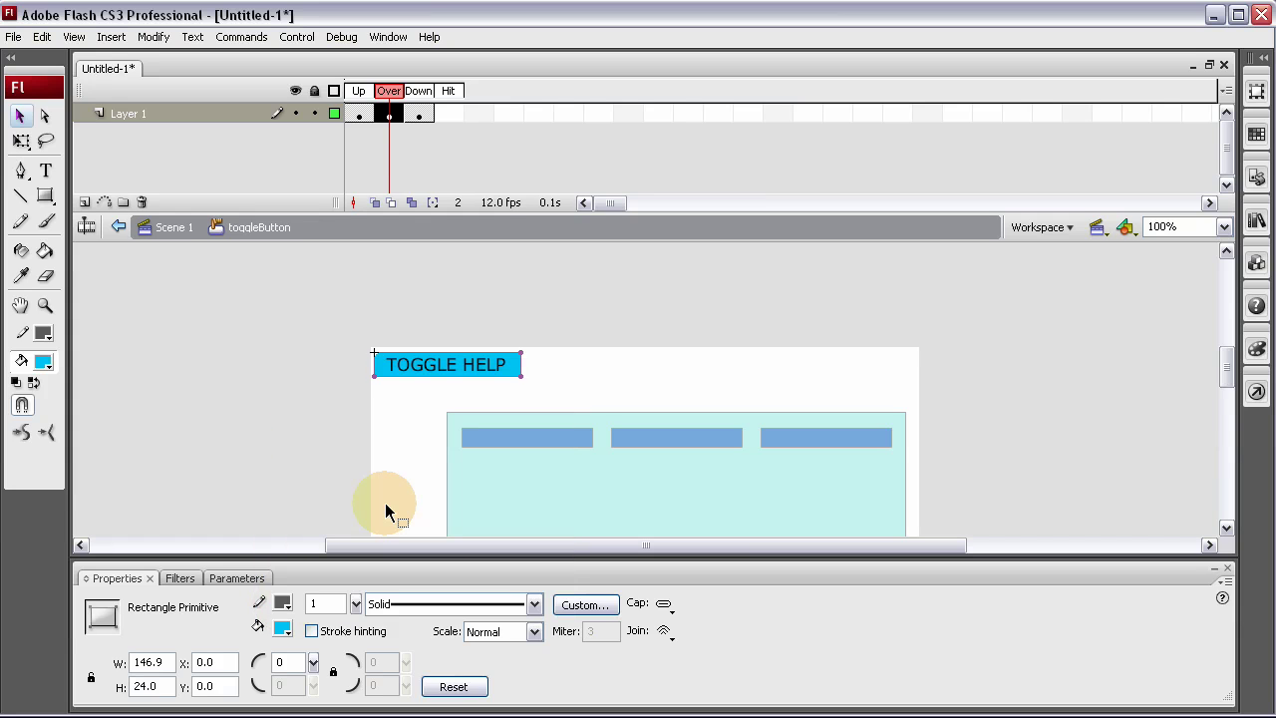
{"action": "left_click", "coordinate": [261, 457]}
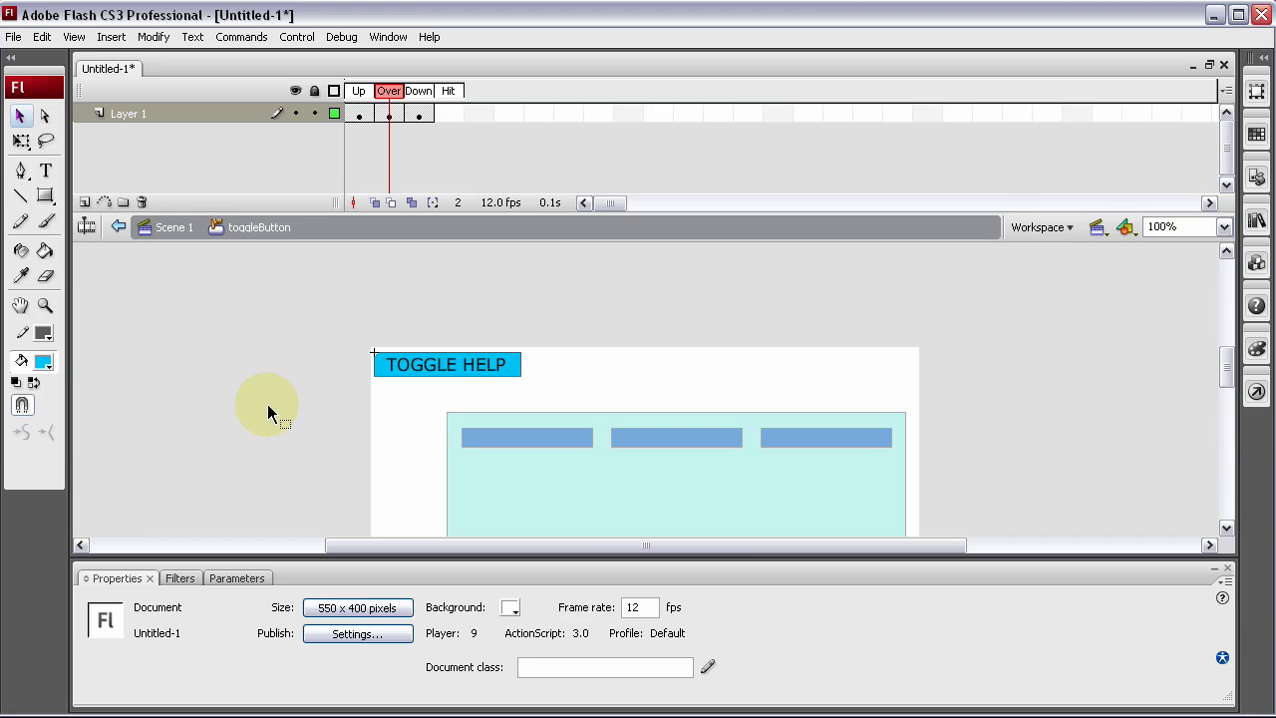
Return to Scene 1 and select the TOGGLE HELP button to inspect its properties.
{"action": "double_click", "coordinate": [267, 404]}
{"action": "left_click", "coordinate": [267, 403]}
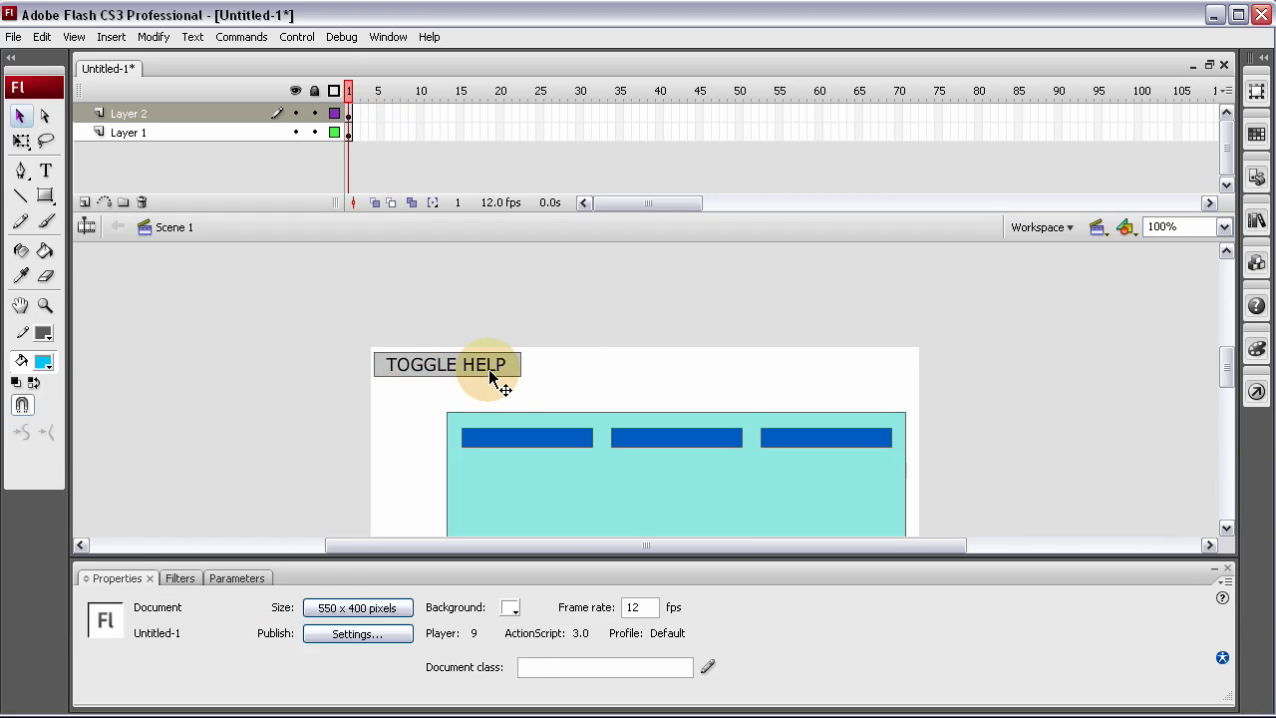
{"action": "left_click", "coordinate": [490, 374]}
{"action": "left_click", "coordinate": [259, 413]}
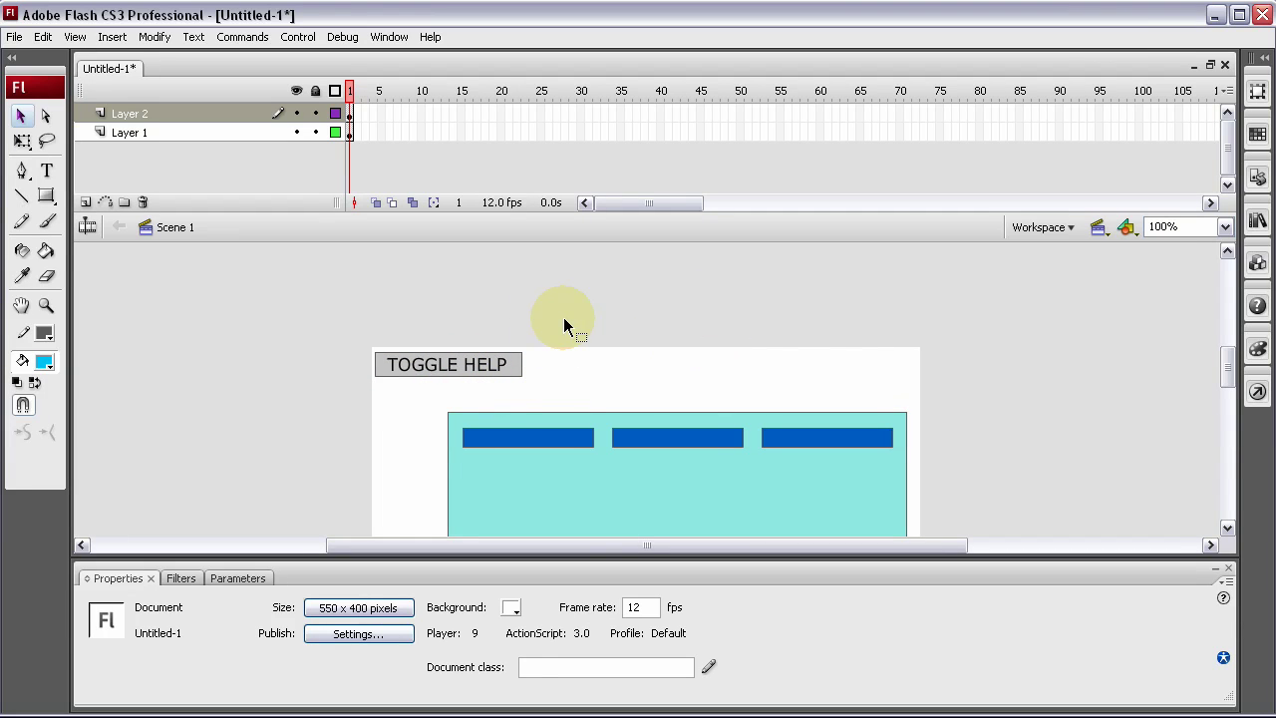
{"action": "left_click", "coordinate": [453, 370]}
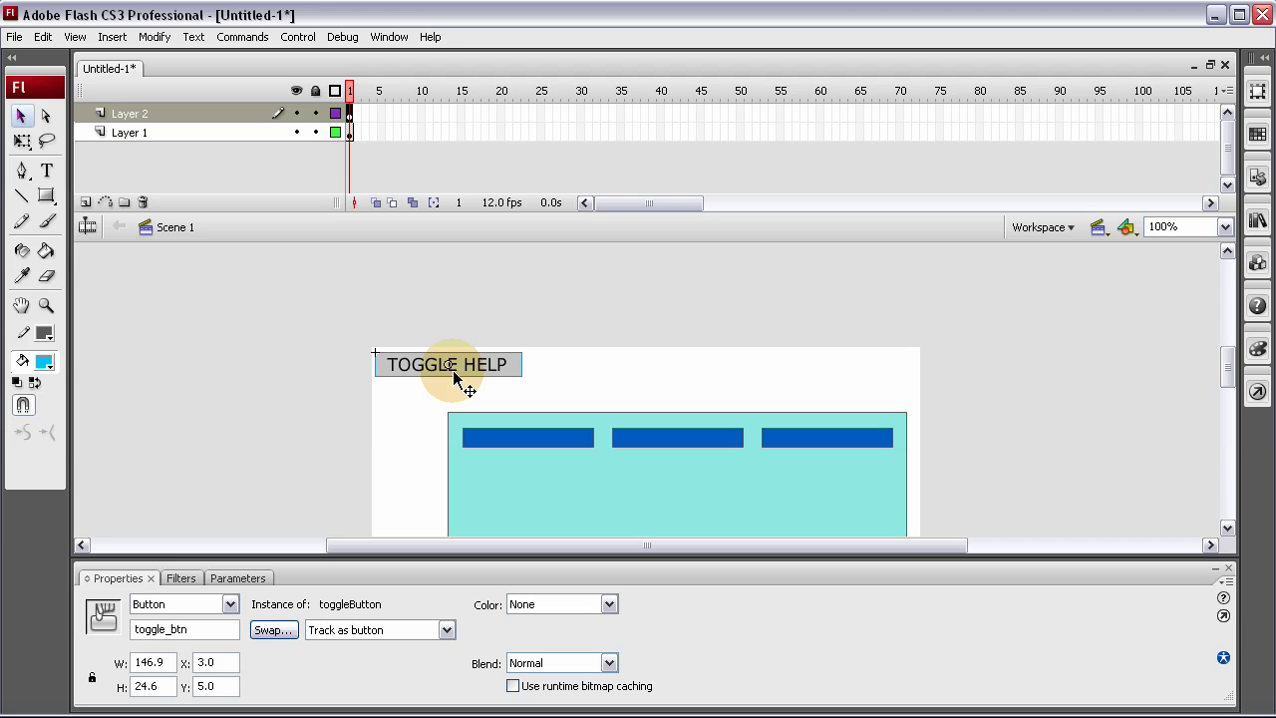
{"action": "scroll", "coordinate": [403, 373], "scroll_direction": "down", "scroll_amount": 3}
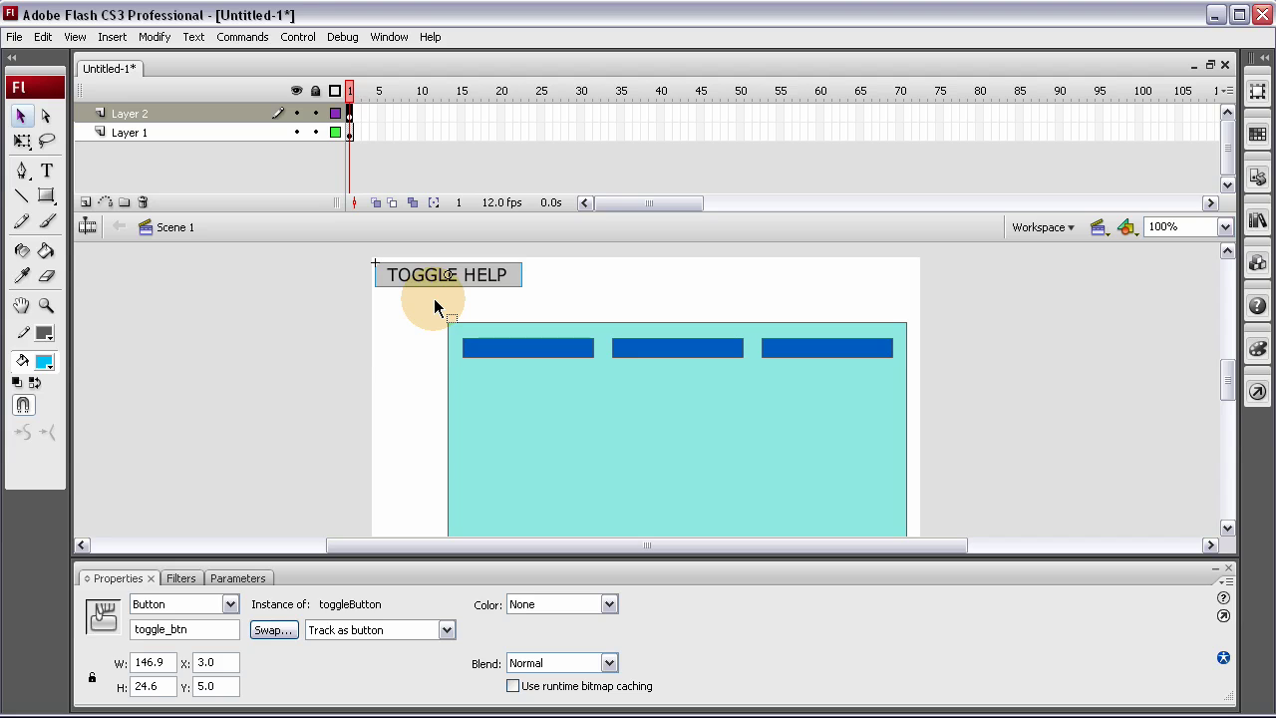
{"action": "left_click", "coordinate": [304, 340]}
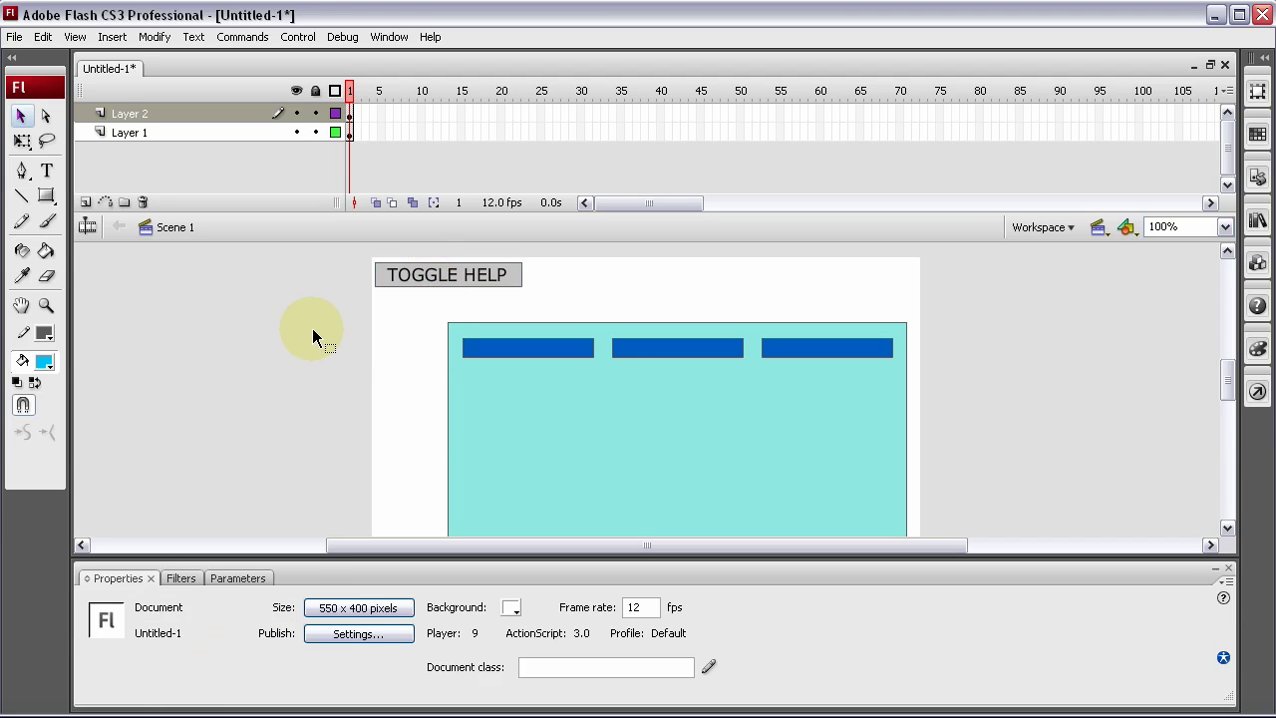
{"action": "left_click", "coordinate": [447, 284]}
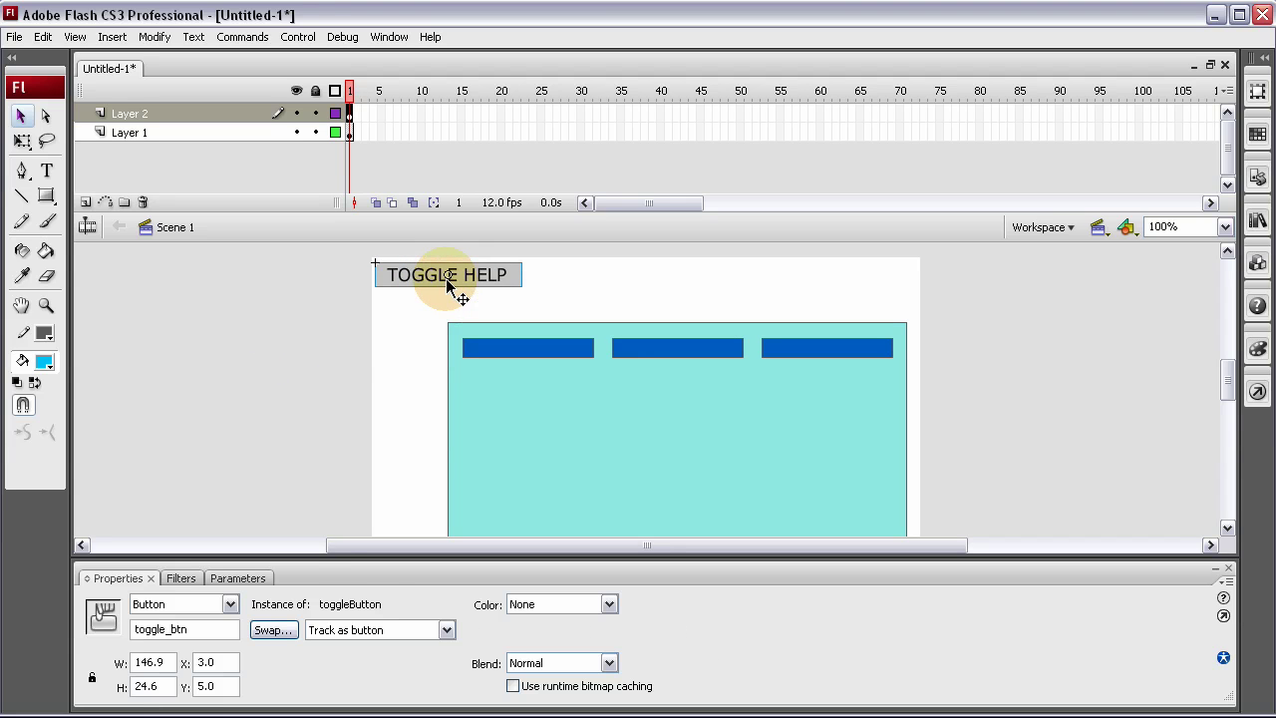
Confirm the button's toggle_btn instance name, then choose the Rectangle Primitive Tool.
{"action": "left_click", "coordinate": [350, 334]}
{"action": "left_click", "coordinate": [389, 288]}
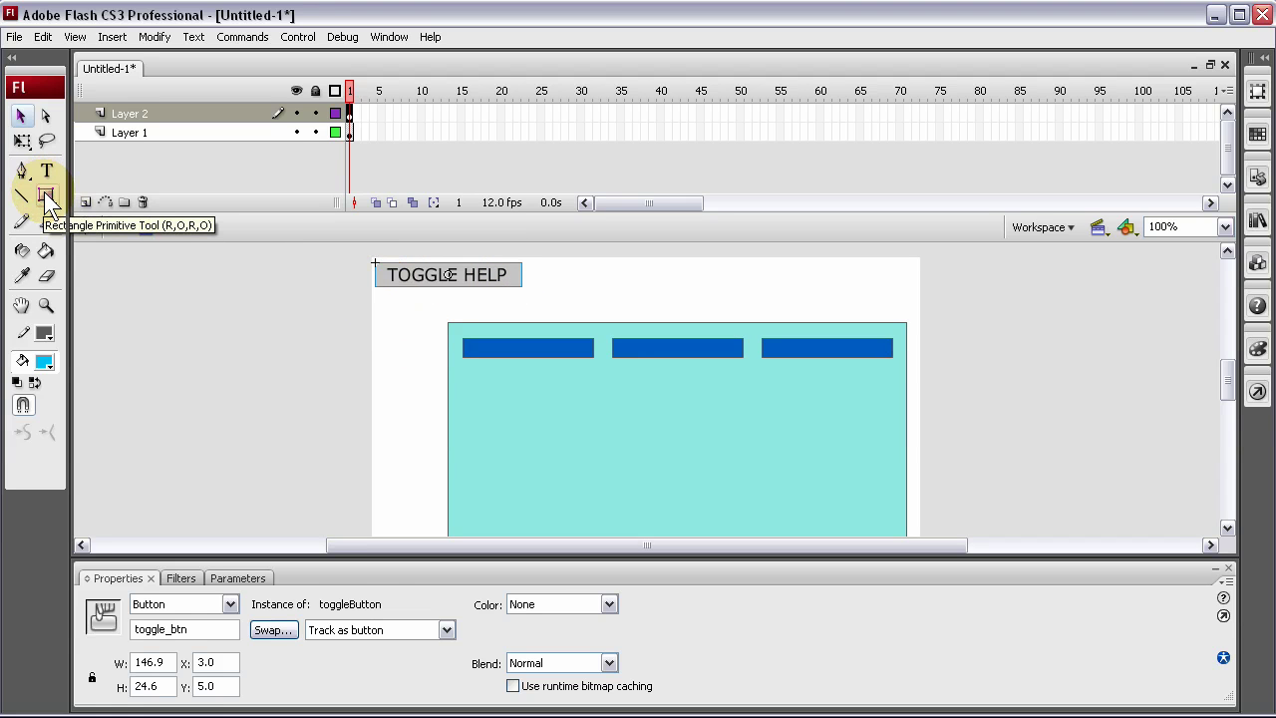
{"action": "left_click", "coordinate": [470, 291]}
{"action": "left_click", "coordinate": [468, 282]}
{"action": "left_click", "coordinate": [321, 287]}
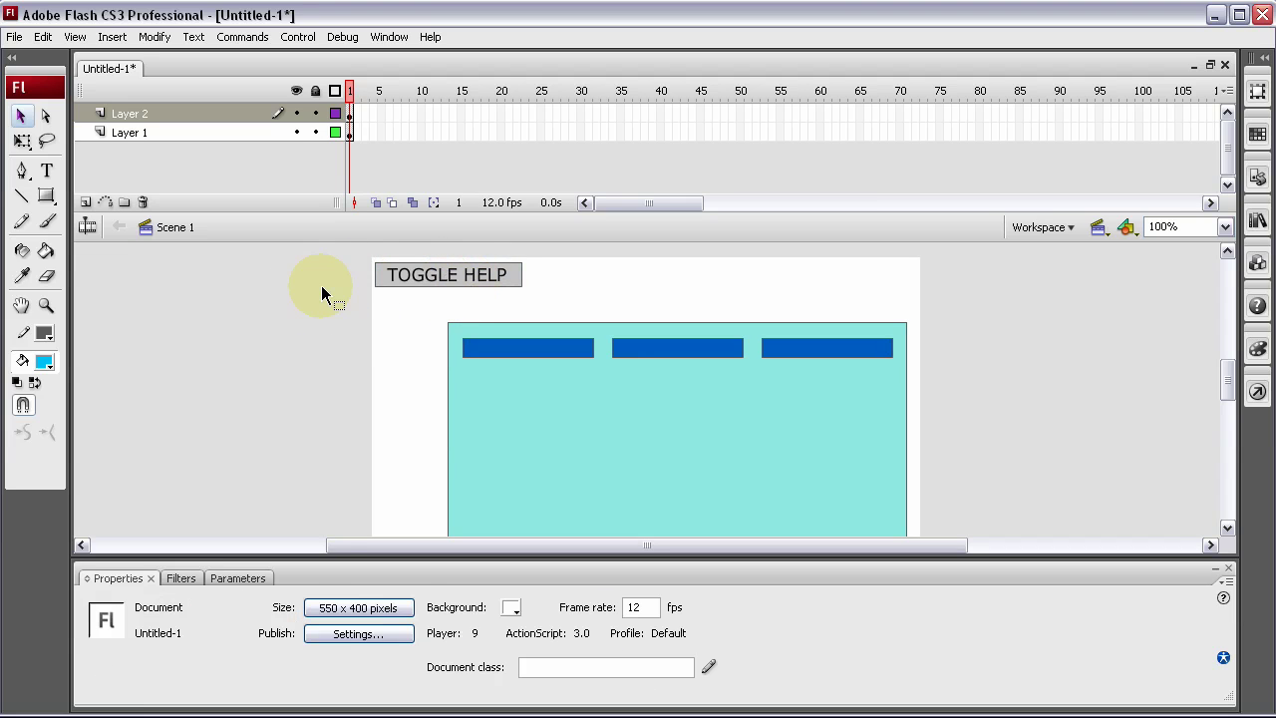
{"action": "left_click", "coordinate": [452, 288]}
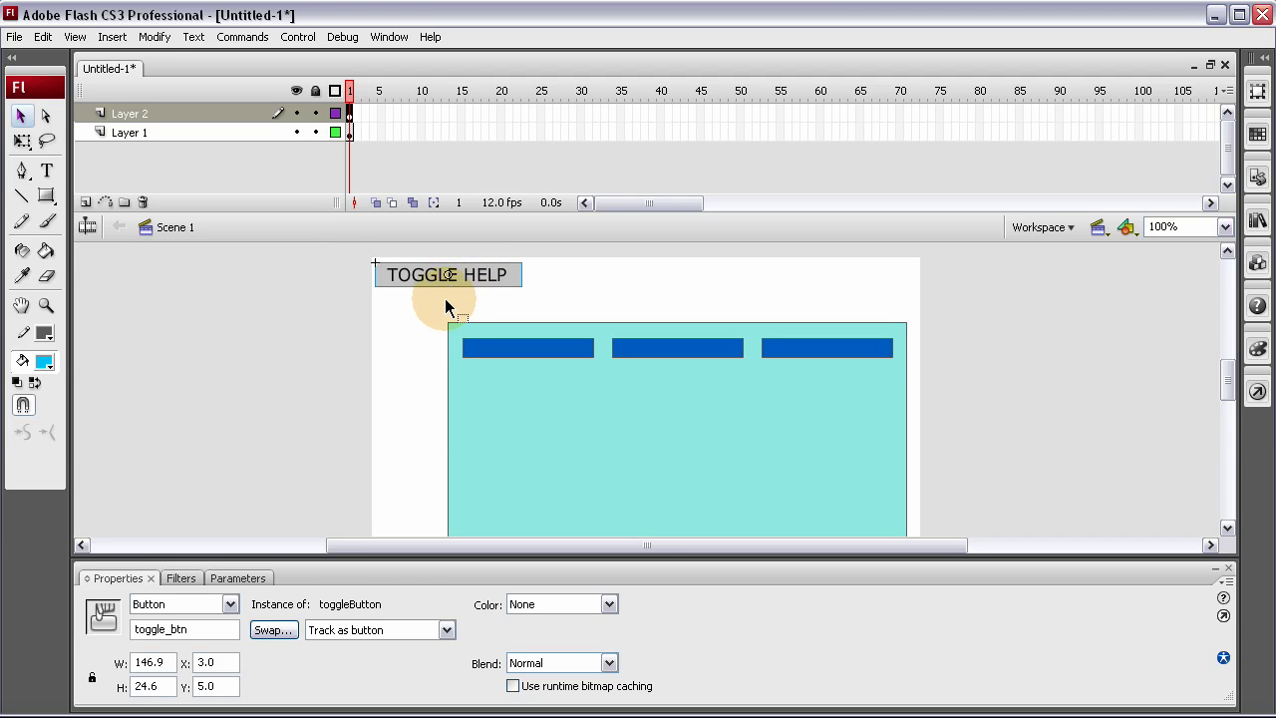
{"action": "left_click", "coordinate": [232, 299]}
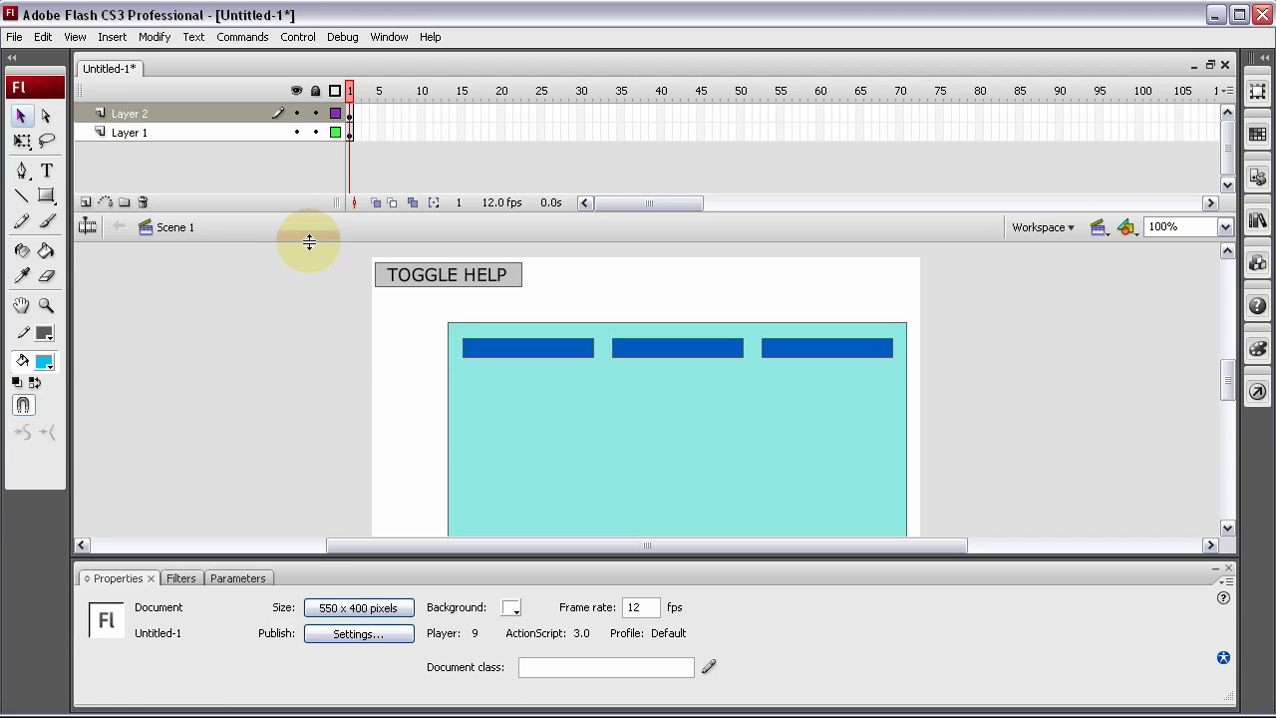
{"action": "left_click", "coordinate": [439, 283]}
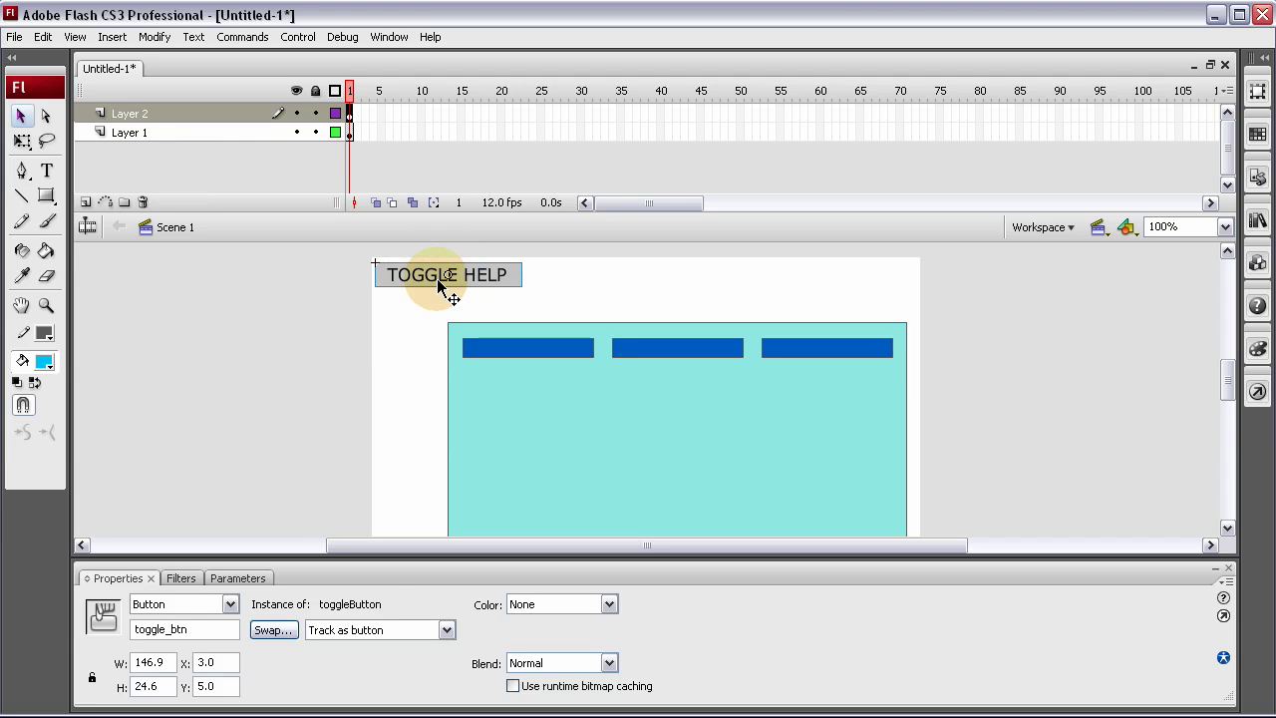
{"action": "left_click", "coordinate": [47, 195]}
{"action": "left_click", "coordinate": [160, 279]}
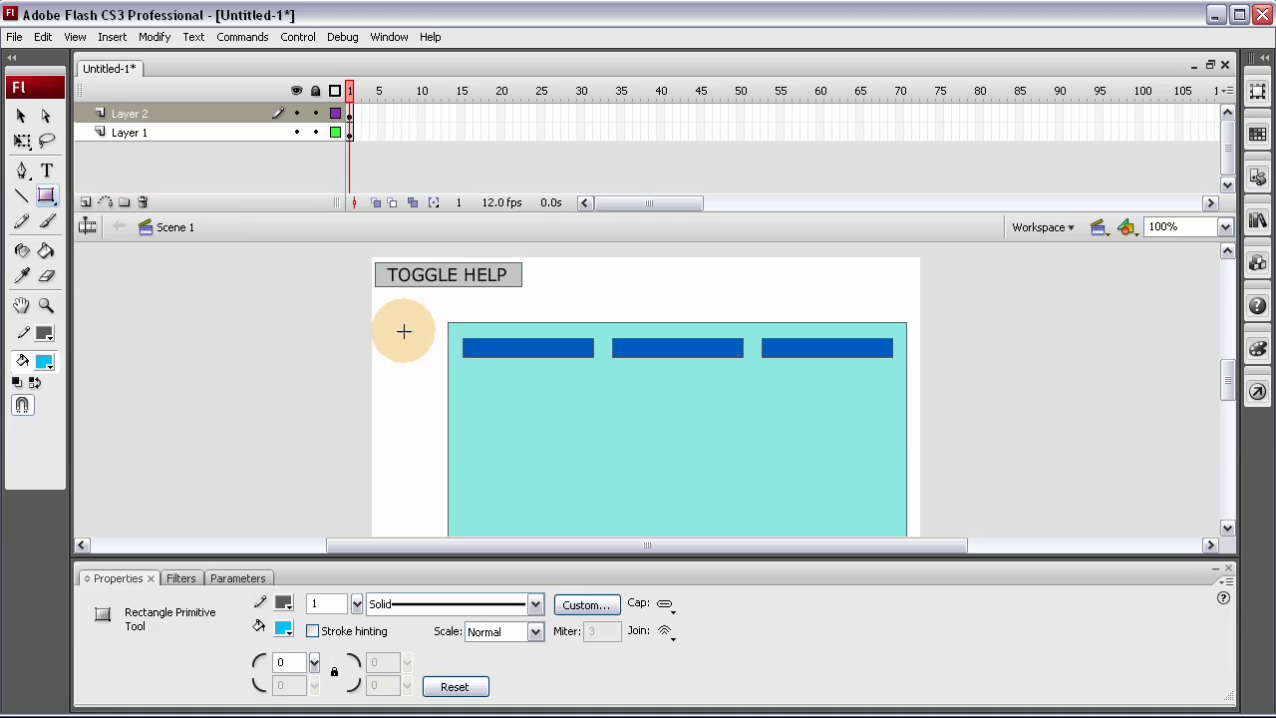
Insert a new layer below the button's layer and rename the button's layer toggleBtn.
{"action": "left_click", "coordinate": [86, 201]}
{"action": "left_click_drag", "start_coordinate": [174, 131], "coordinate": [154, 116]}
{"action": "double_click", "coordinate": [140, 114]}
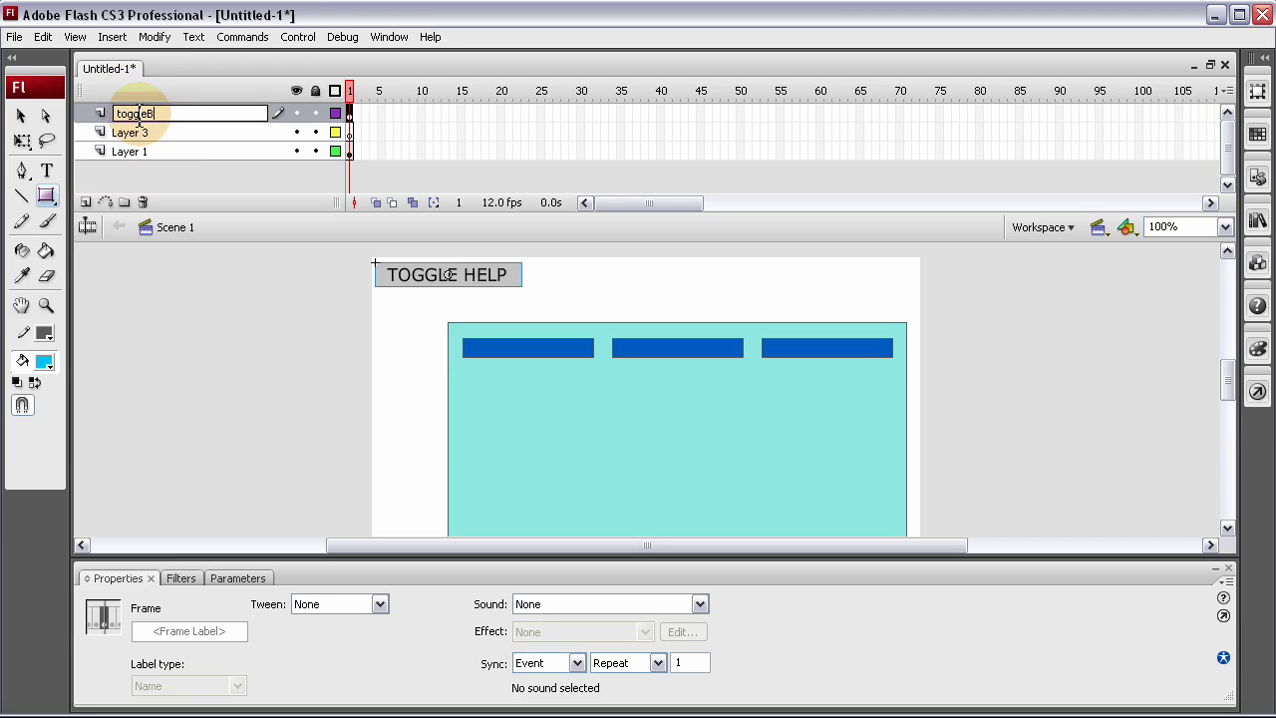
{"action": "type", "text": "toggleBtn"}
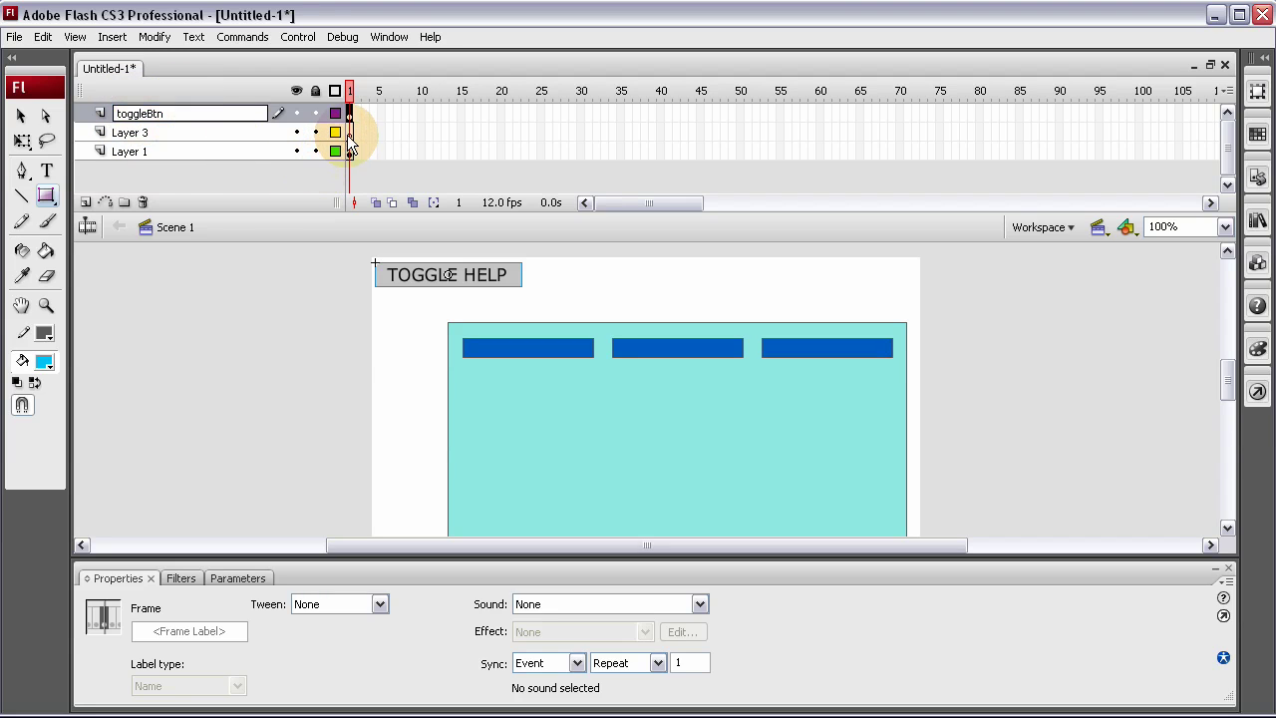
{"action": "key", "text": "Return"}
Rename the new layer 'toggle screen' and select its first frame.
{"action": "double_click", "coordinate": [131, 132]}
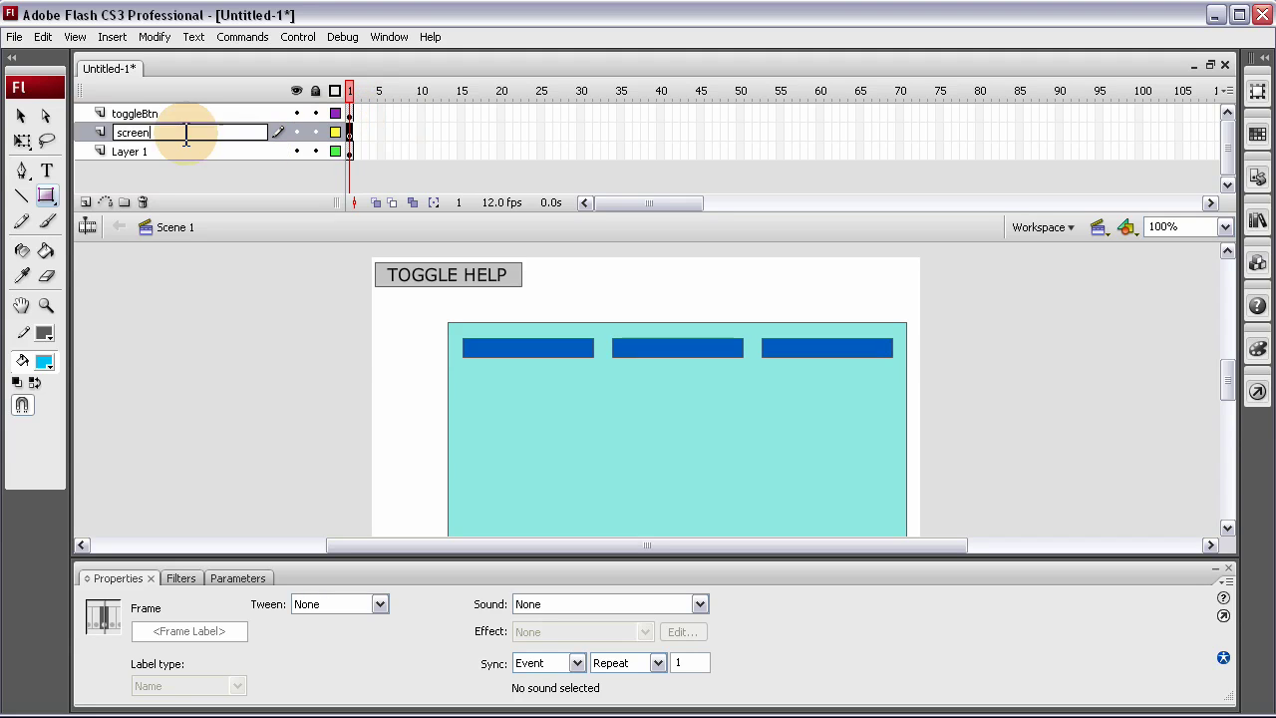
{"action": "left_click", "coordinate": [116, 133]}
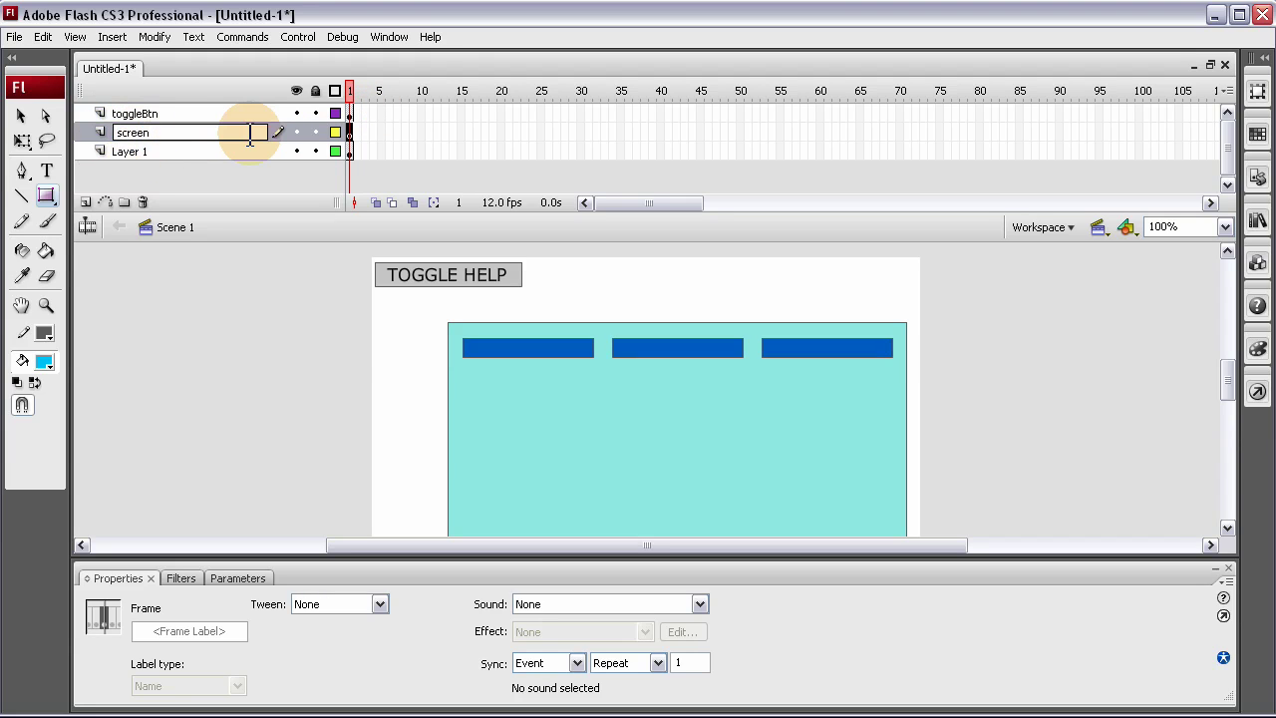
{"action": "type", "text": "toggle"}
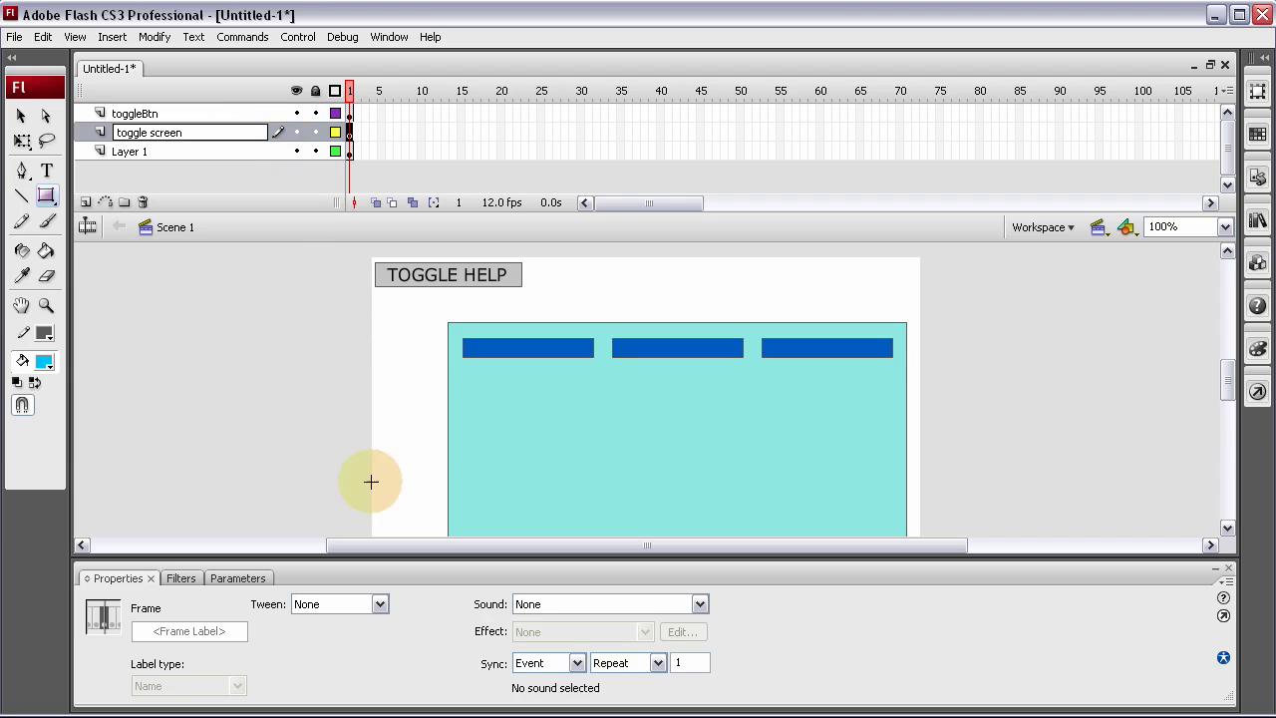
{"action": "key", "text": "Return"}
{"action": "left_click", "coordinate": [349, 135]}
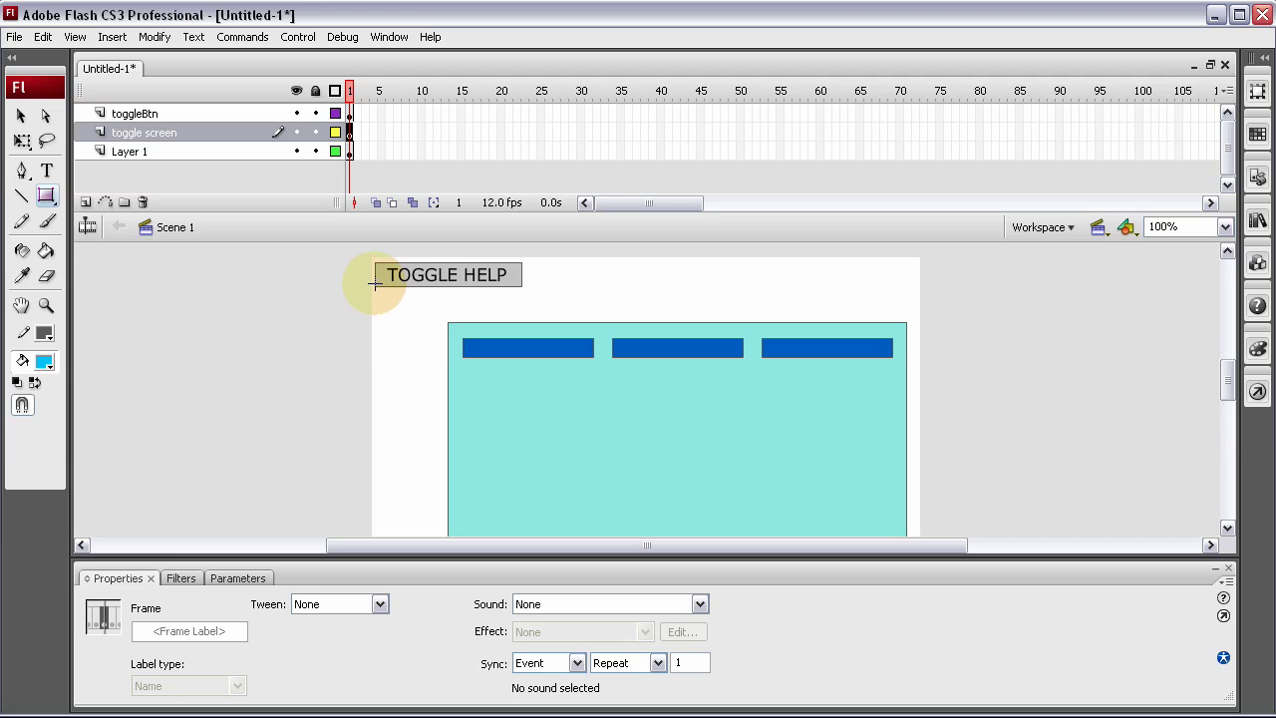
Draw a large rectangle below TOGGLE HELP with a grey fill and a dark outline.
{"action": "left_click_drag", "start_coordinate": [373, 286], "coordinate": [916, 604]}
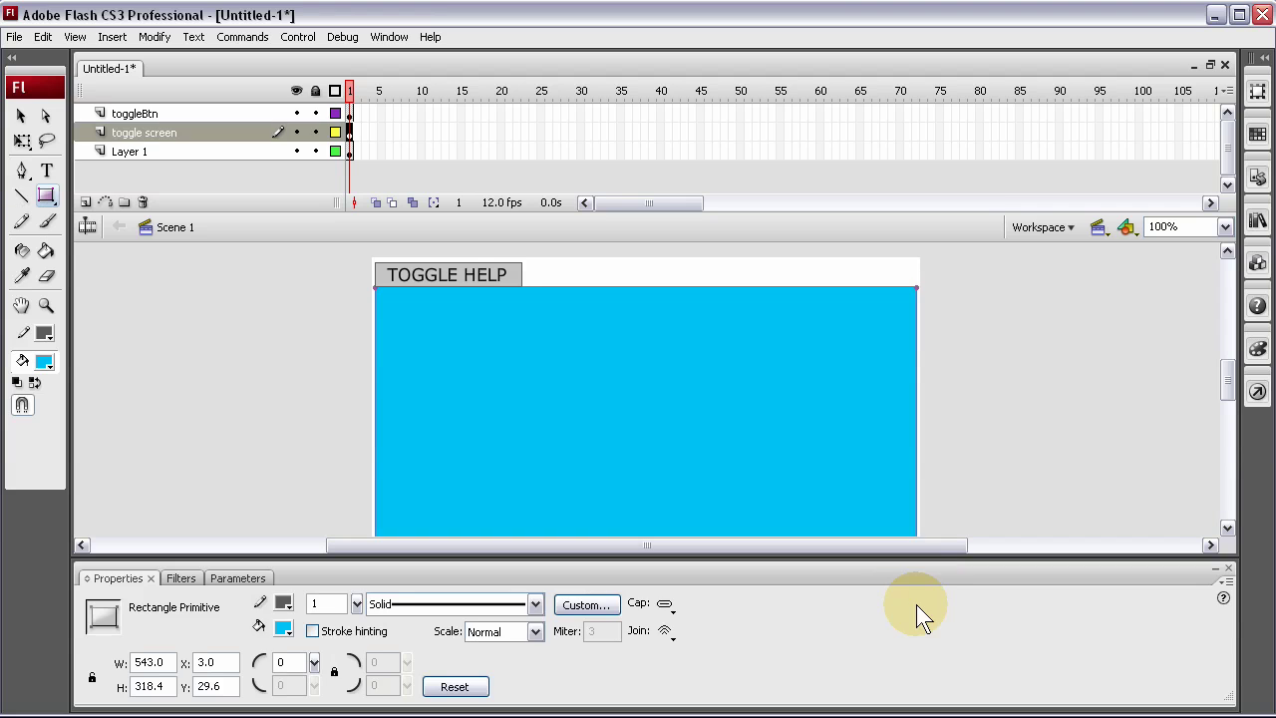
{"action": "left_click", "coordinate": [280, 624]}
{"action": "left_click", "coordinate": [294, 469]}
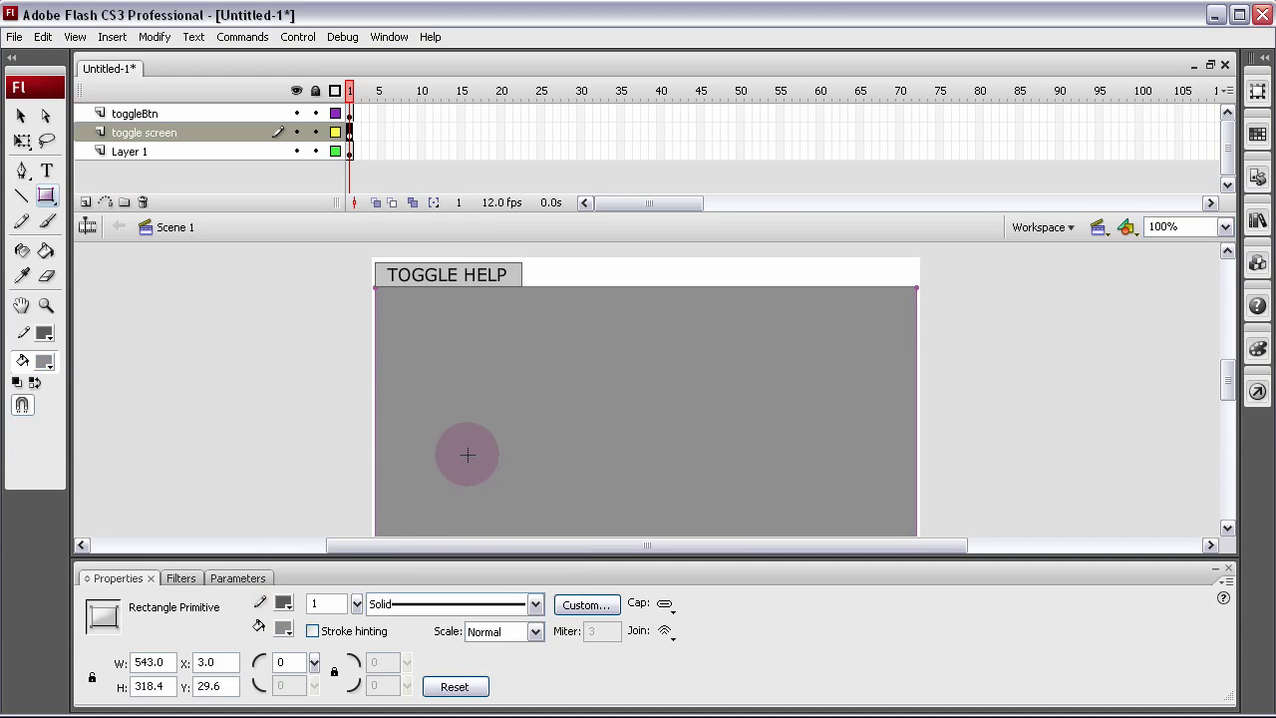
{"action": "left_click", "coordinate": [283, 603]}
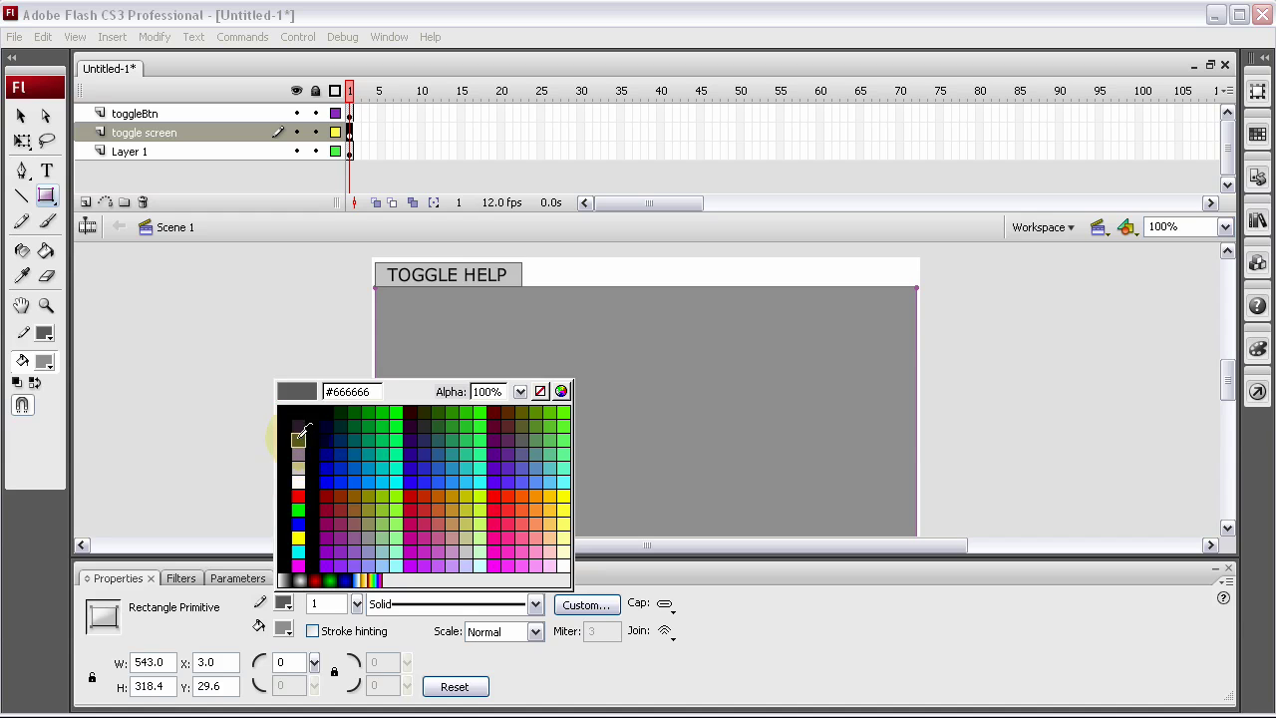
{"action": "left_click", "coordinate": [296, 436]}
{"action": "left_click", "coordinate": [21, 116]}
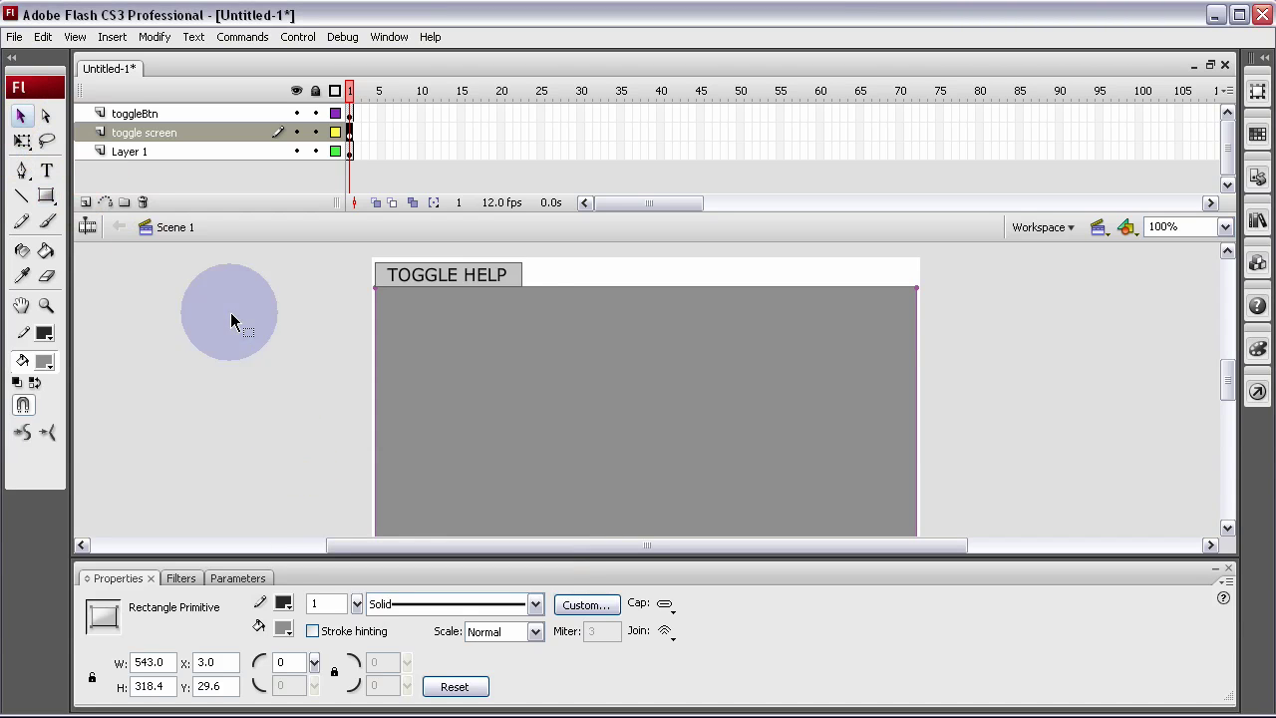
{"action": "left_click", "coordinate": [231, 316]}
{"action": "right_click", "coordinate": [526, 387]}
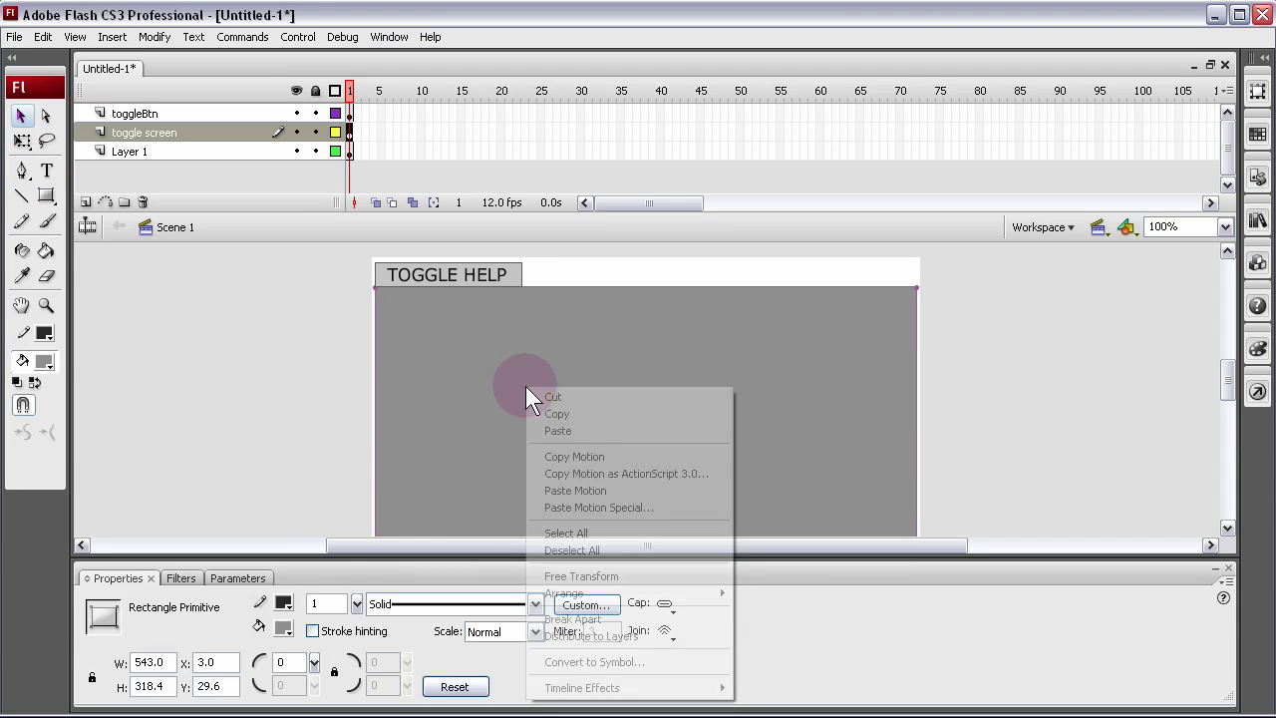
{"action": "left_click", "coordinate": [239, 422]}
Add black, bold, size 31 text 'My content window' on the grey panel and position it.
{"action": "left_click", "coordinate": [45, 175]}
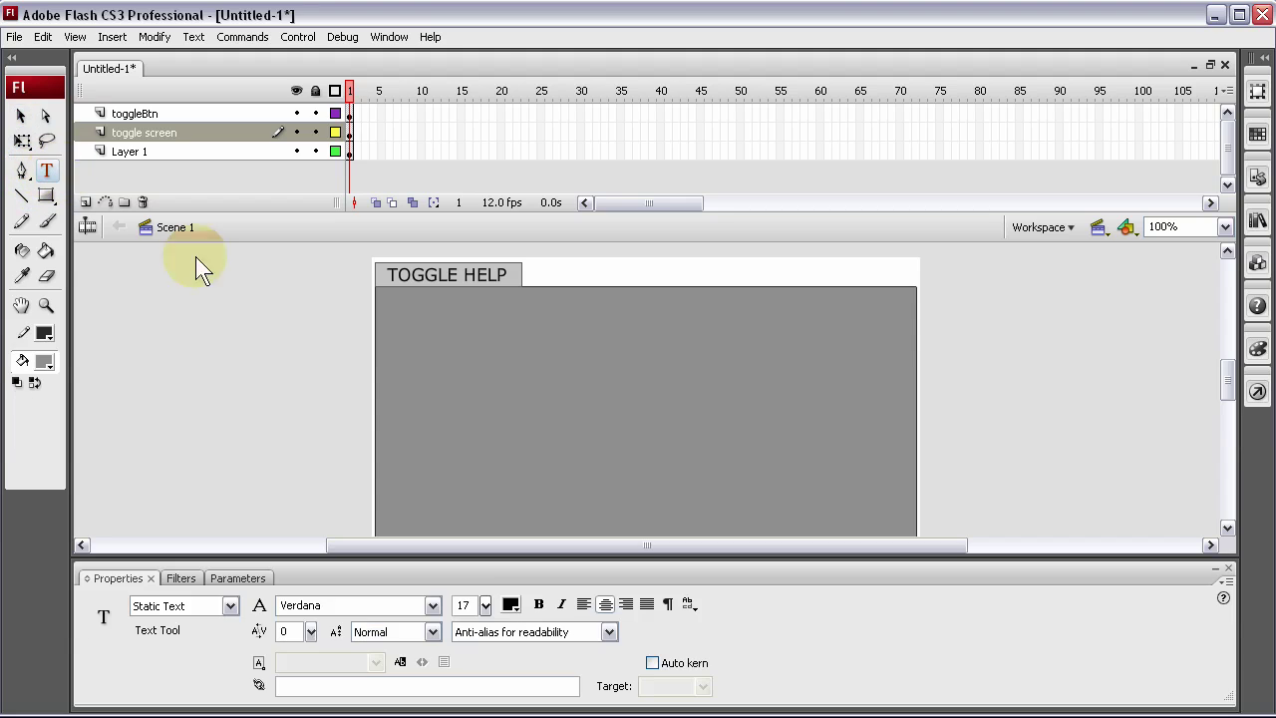
{"action": "left_click", "coordinate": [536, 349]}
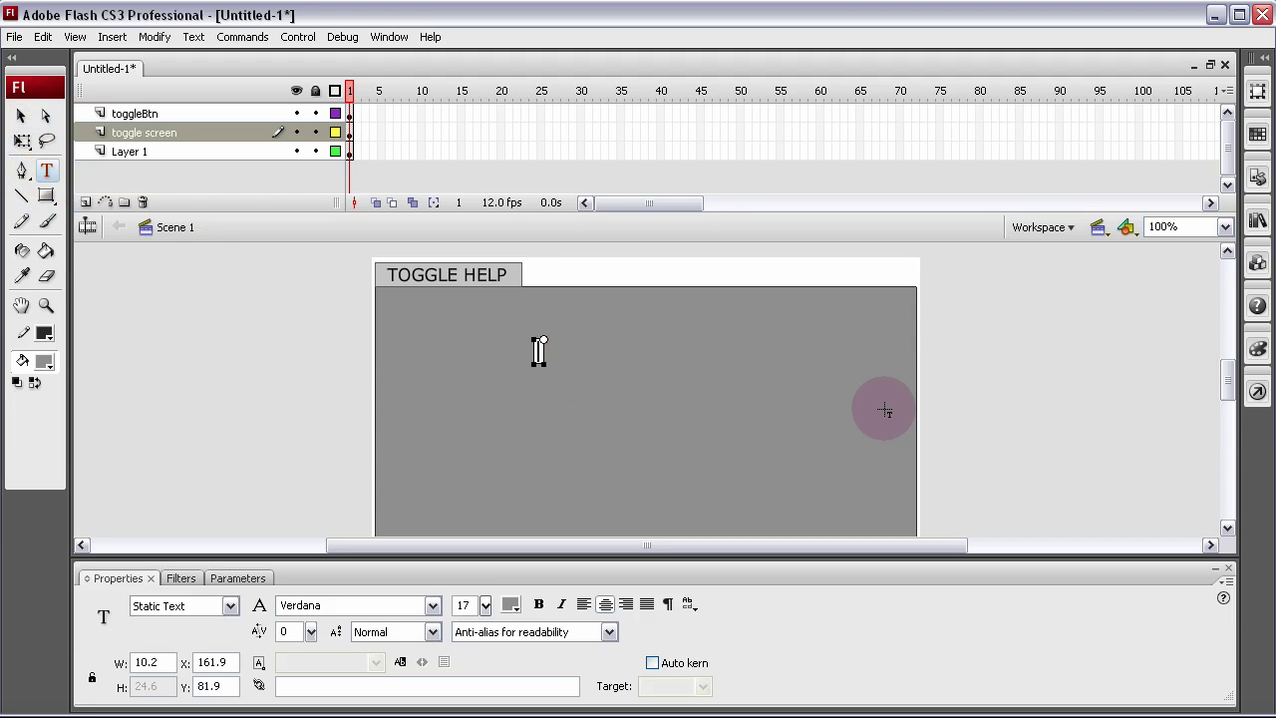
{"action": "type", "text": "My content w"}
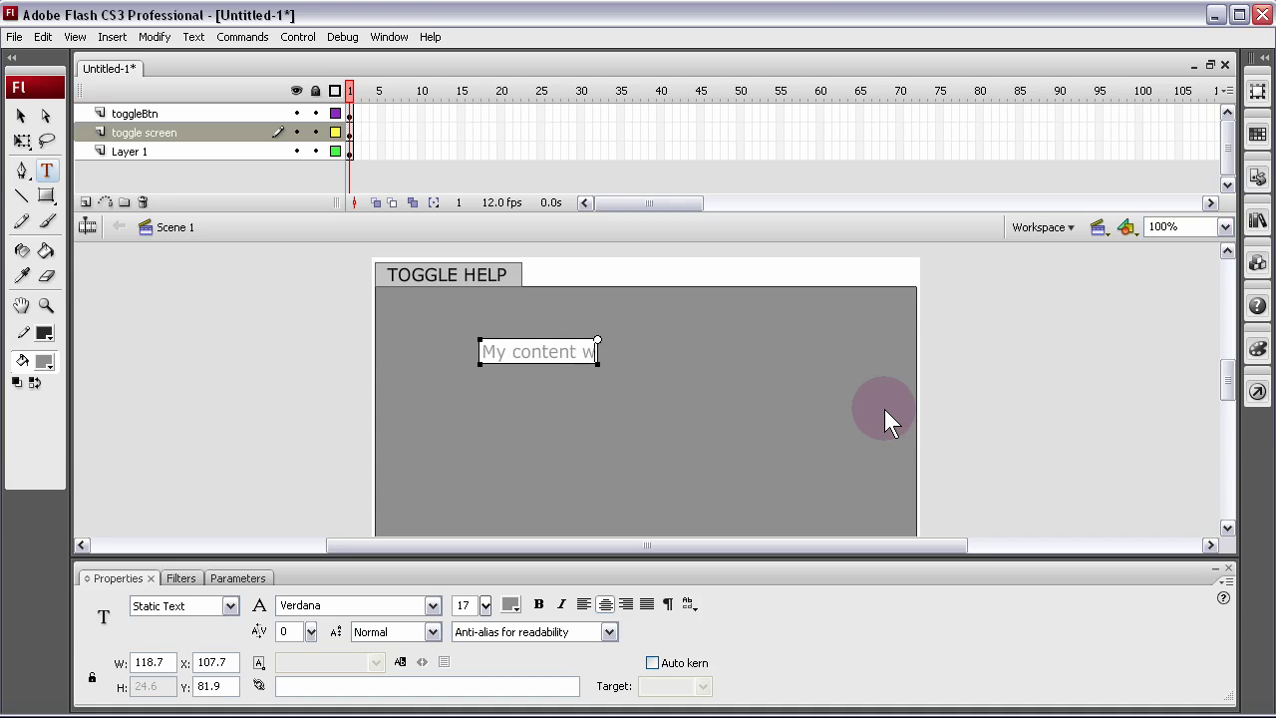
{"action": "type", "text": "indow"}
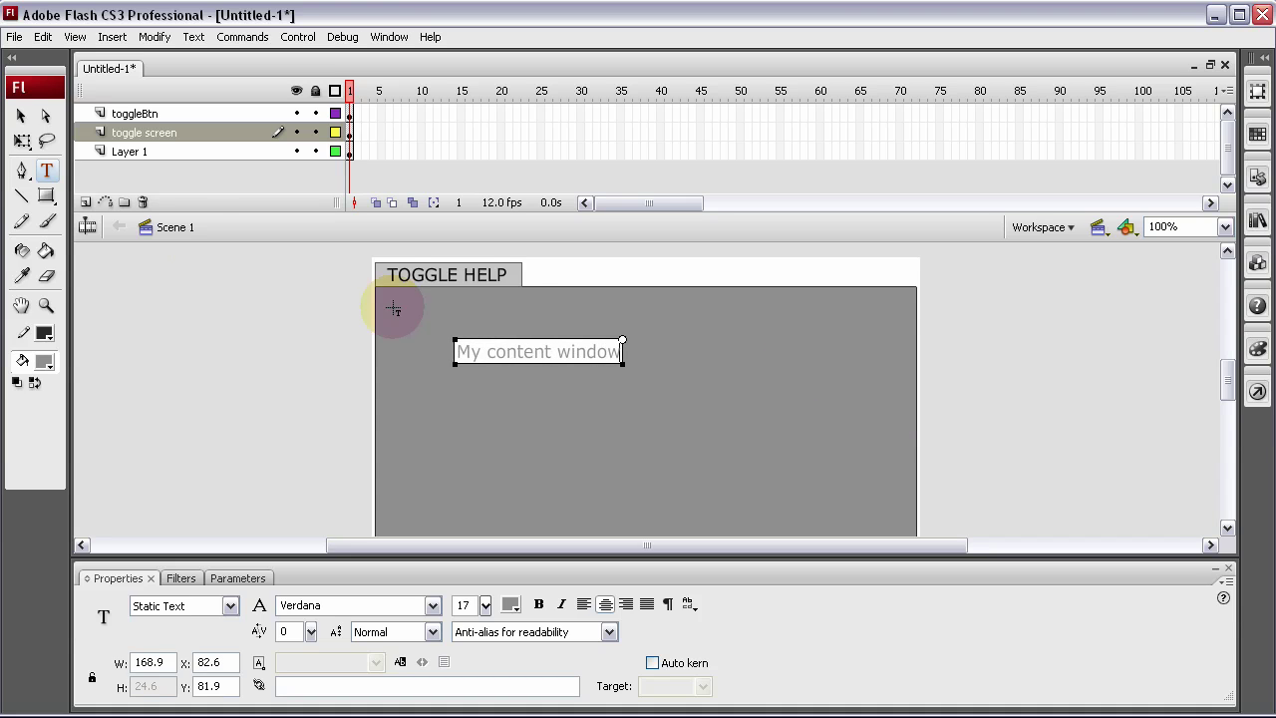
{"action": "left_click", "coordinate": [20, 116]}
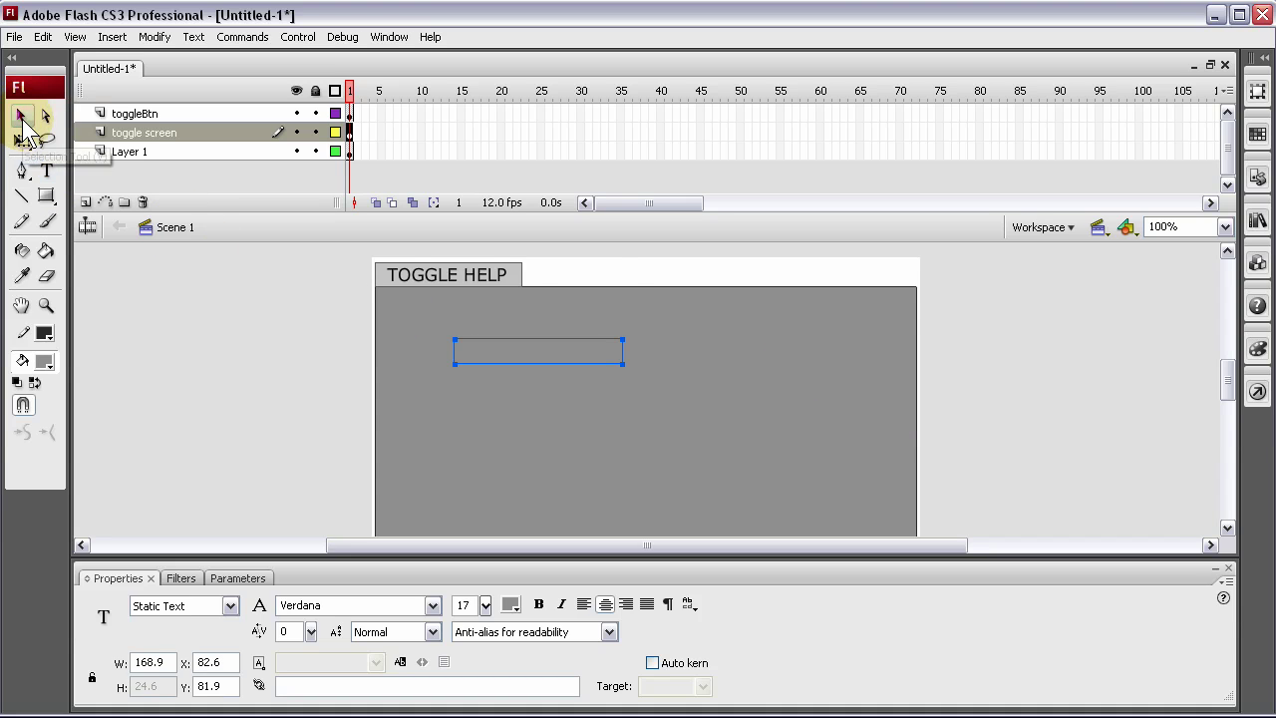
{"action": "left_click", "coordinate": [509, 606]}
{"action": "left_click", "coordinate": [541, 489]}
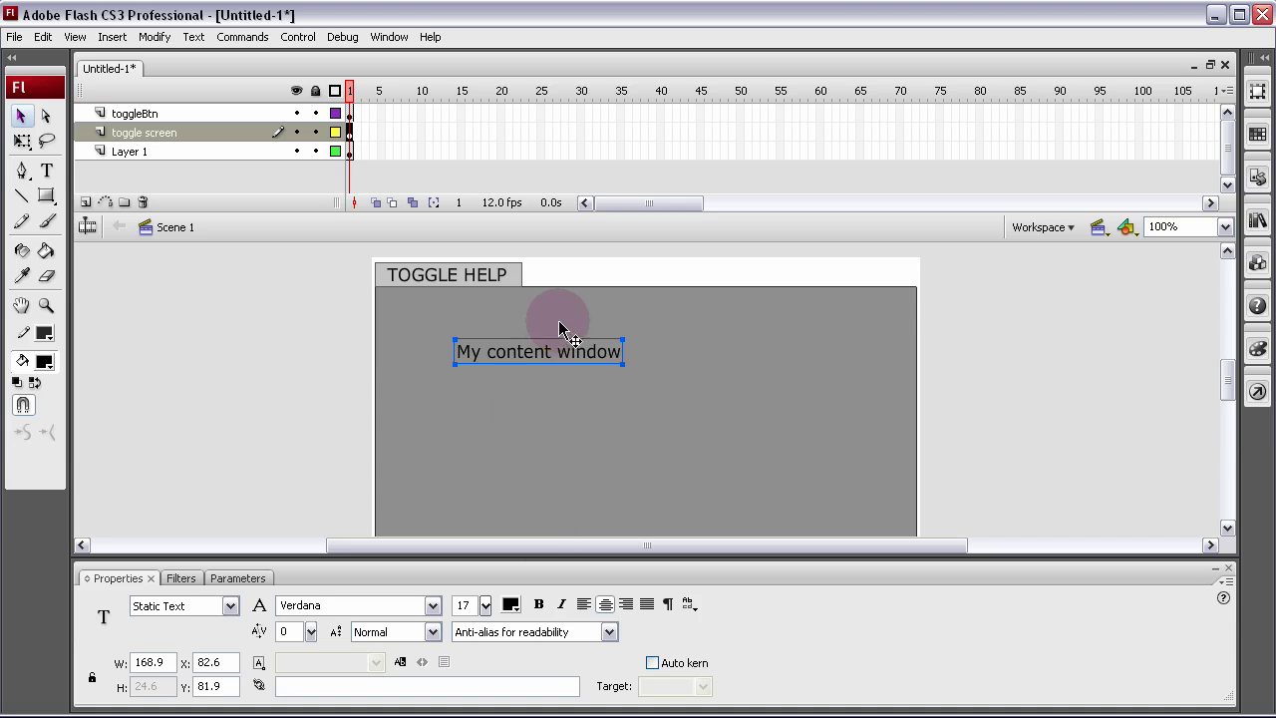
{"action": "left_click", "coordinate": [538, 604]}
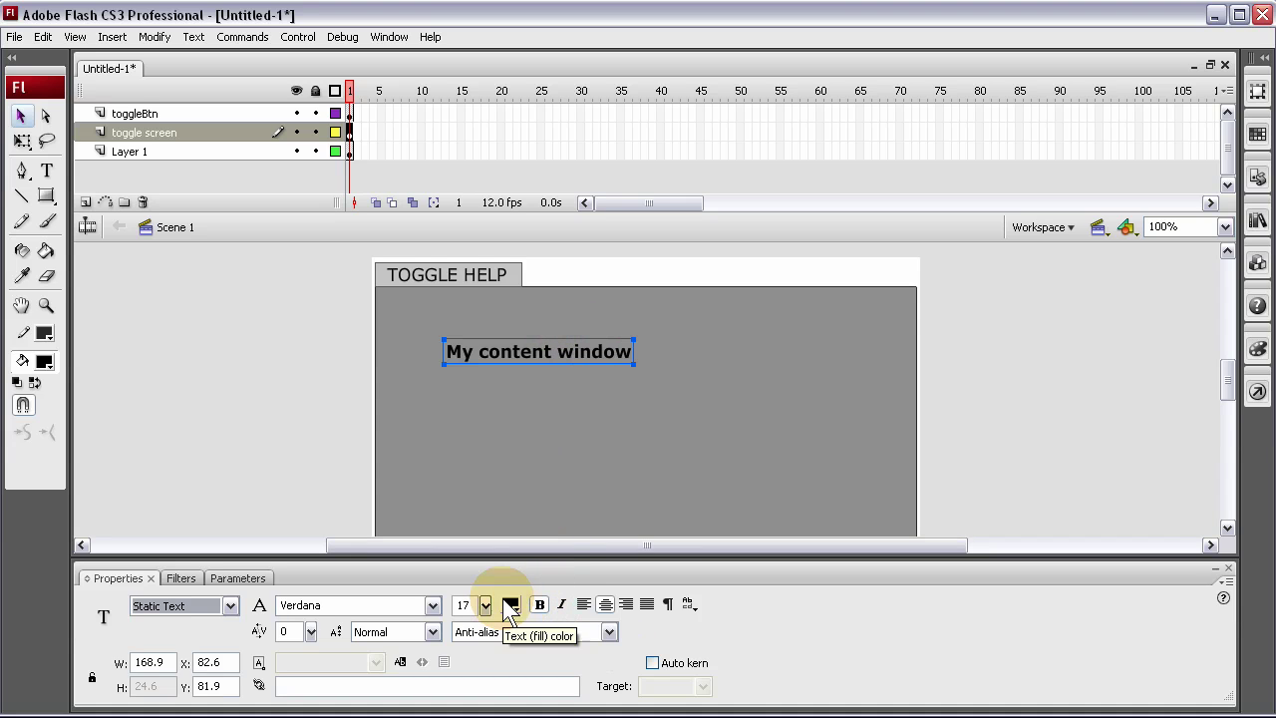
{"action": "left_click_drag", "start_coordinate": [485, 605], "coordinate": [511, 453]}
{"action": "left_click_drag", "start_coordinate": [544, 367], "coordinate": [665, 394]}
Select the My content window title and the grey panel together.
{"action": "left_click", "coordinate": [300, 361]}
{"action": "left_click_drag", "start_coordinate": [280, 327], "coordinate": [941, 417]}
{"action": "scroll", "coordinate": [1029, 396], "scroll_direction": "down", "scroll_amount": 2}
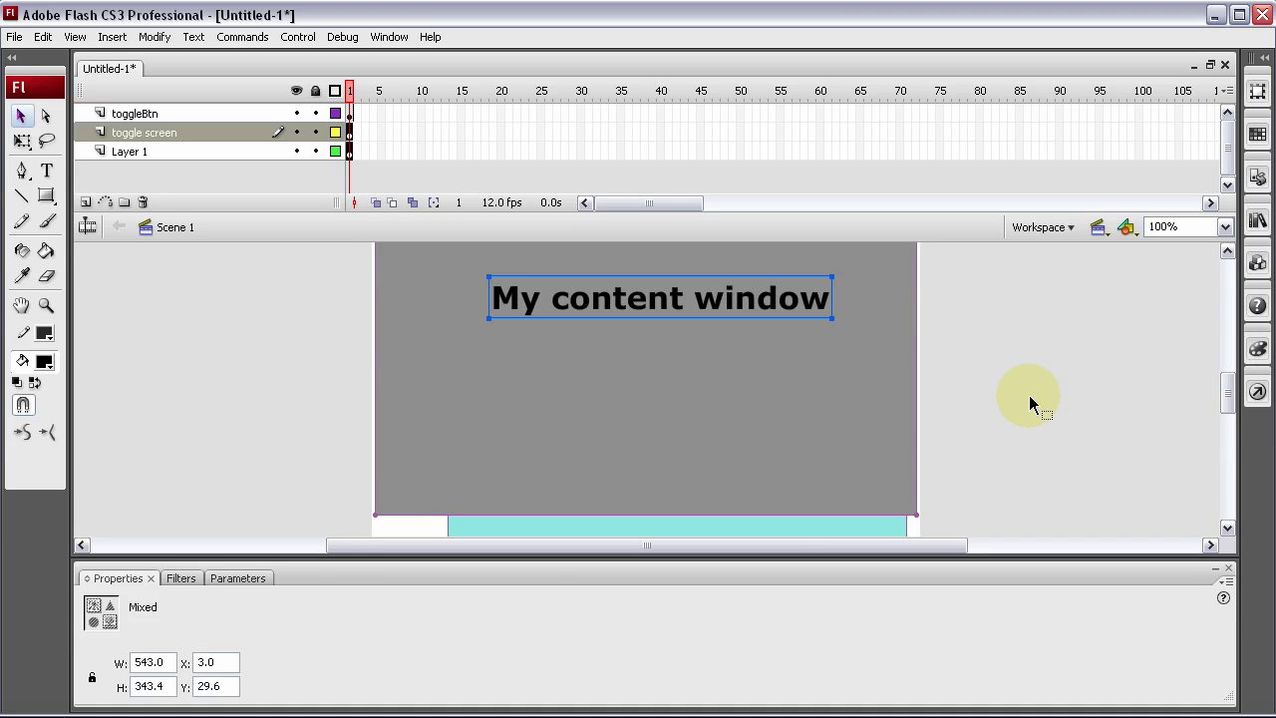
{"action": "left_click", "coordinate": [1028, 394]}
{"action": "left_click", "coordinate": [821, 317]}
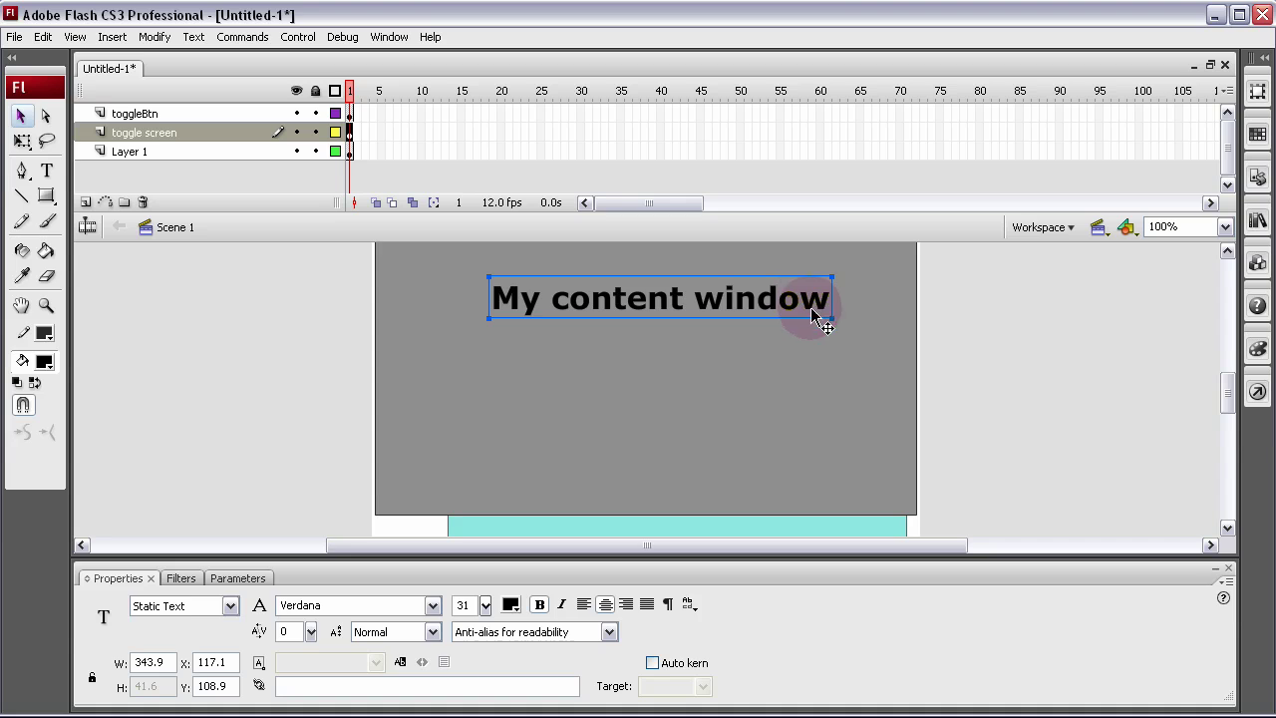
{"action": "left_click", "coordinate": [425, 376], "text": "shift"}
{"action": "scroll", "coordinate": [310, 417], "scroll_direction": "up", "scroll_amount": 4}
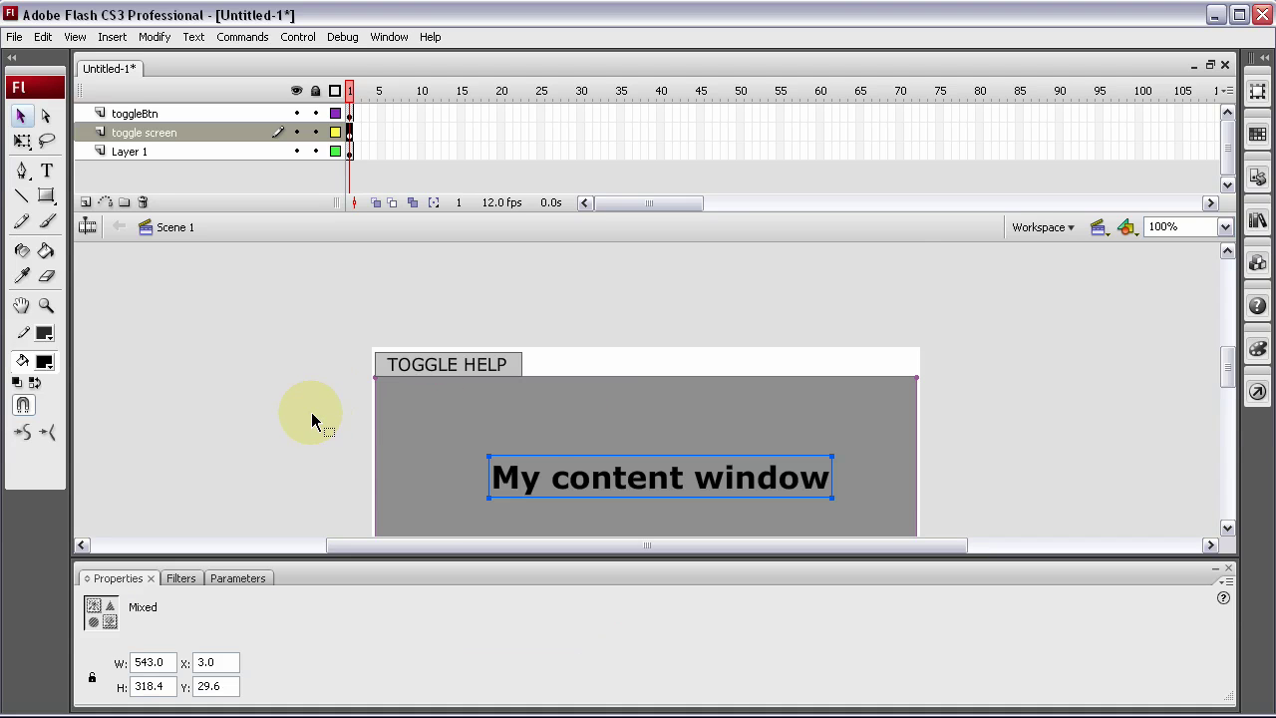
{"action": "left_click", "coordinate": [538, 480]}
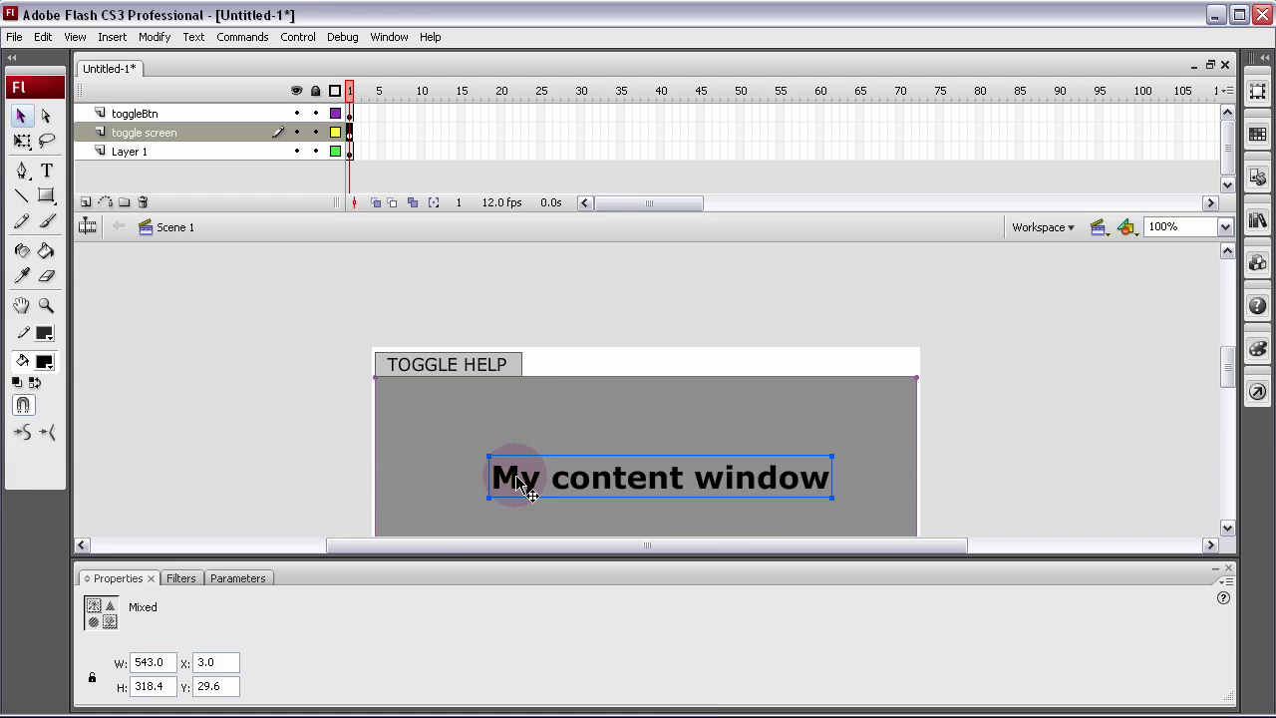
Convert the selection into a movie clip symbol named togglescreen.
{"action": "right_click", "coordinate": [520, 483]}
{"action": "left_click", "coordinate": [598, 714]}
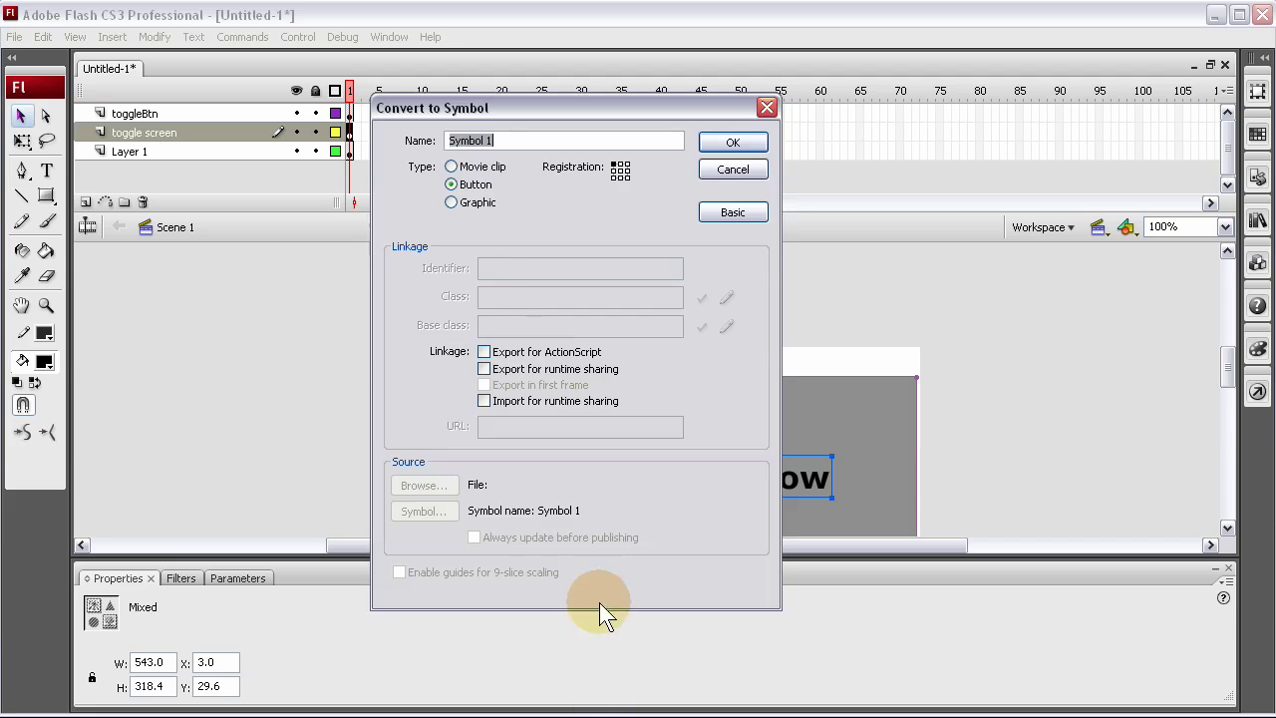
{"action": "left_click", "coordinate": [454, 166]}
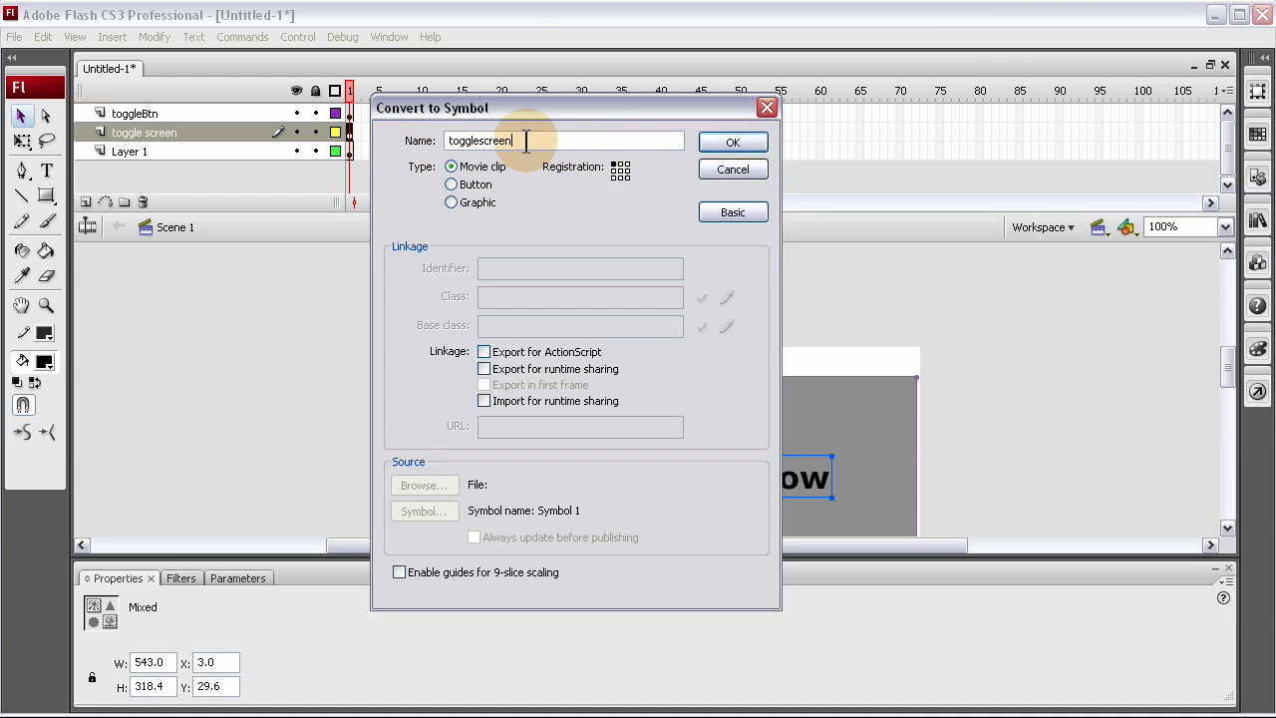
{"action": "left_click_drag", "start_coordinate": [519, 140], "coordinate": [350, 141]}
{"action": "key", "text": "ctrl+c"}
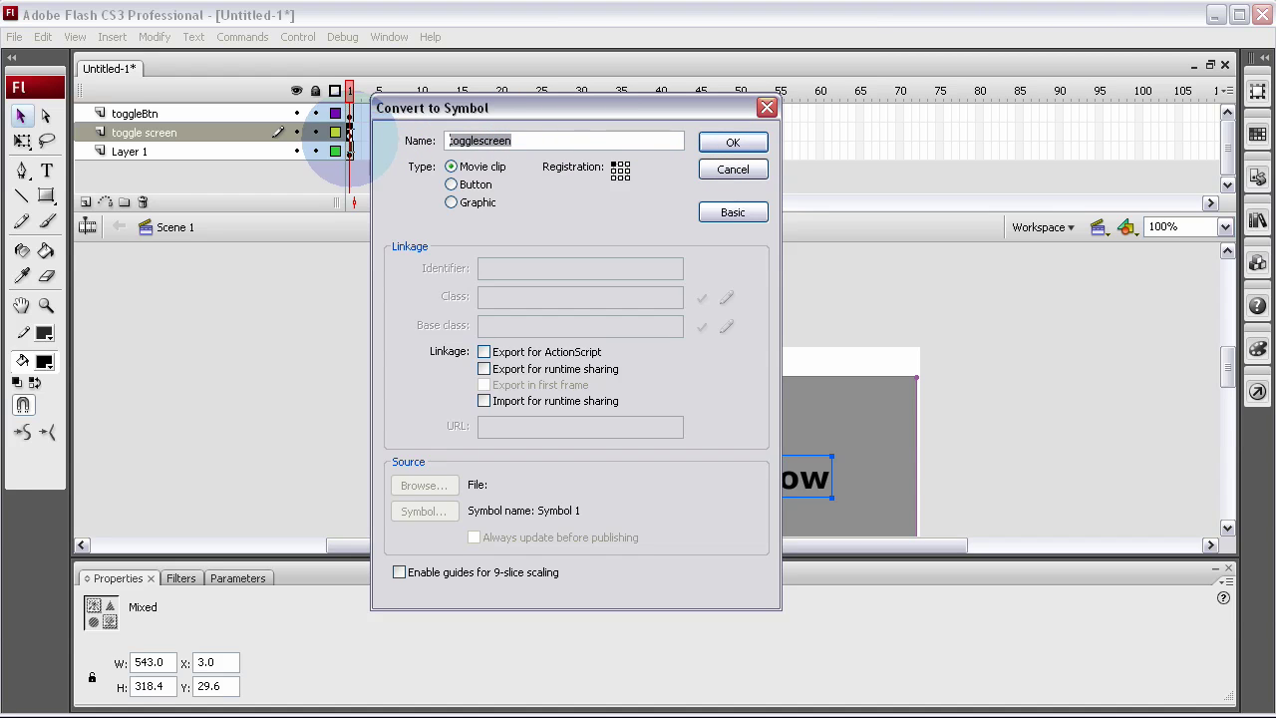
{"action": "left_click", "coordinate": [755, 143]}
Give the clip the instance name togglescreen.
{"action": "left_click", "coordinate": [183, 627]}
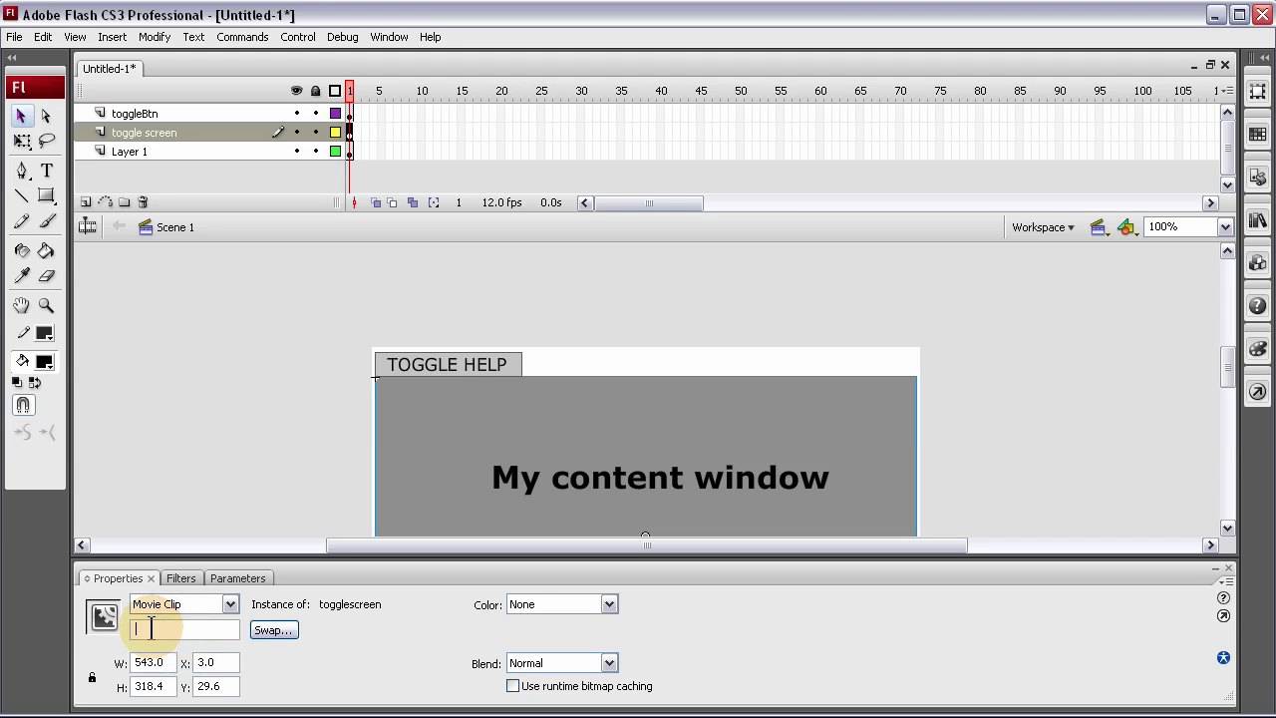
{"action": "key", "text": "ctrl+v"}
{"action": "left_click", "coordinate": [268, 447]}
{"action": "left_click", "coordinate": [449, 448]}
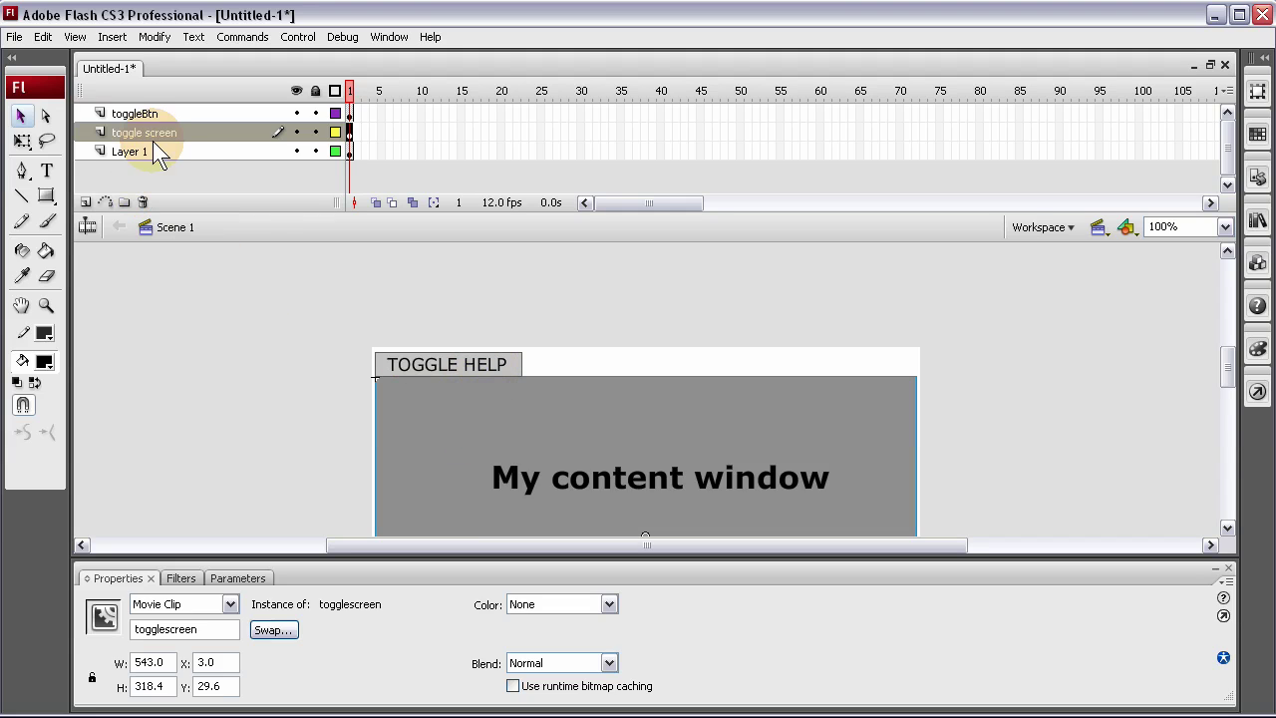
{"action": "left_click", "coordinate": [475, 395]}
{"action": "left_click", "coordinate": [498, 365]}
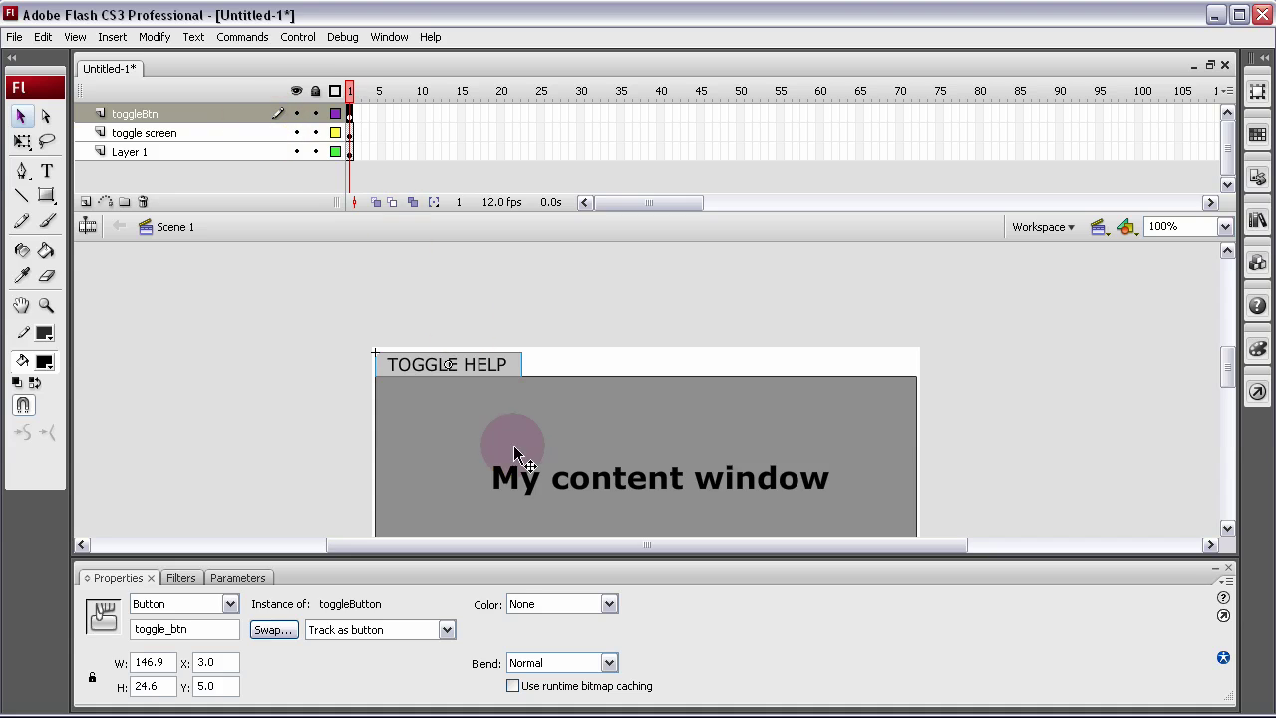
{"action": "left_click", "coordinate": [580, 343]}
{"action": "scroll", "coordinate": [564, 407], "scroll_direction": "down", "scroll_amount": 5}
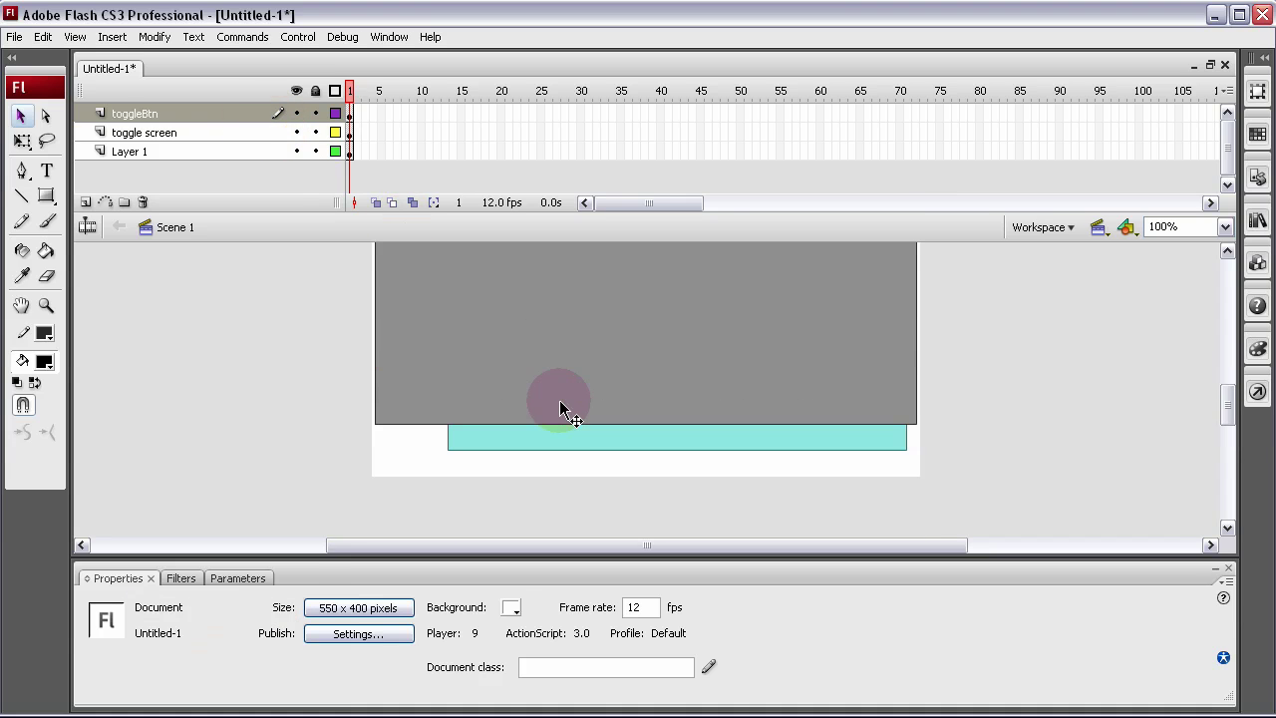
{"action": "left_click", "coordinate": [564, 438]}
{"action": "scroll", "coordinate": [563, 451], "scroll_direction": "up", "scroll_amount": 5}
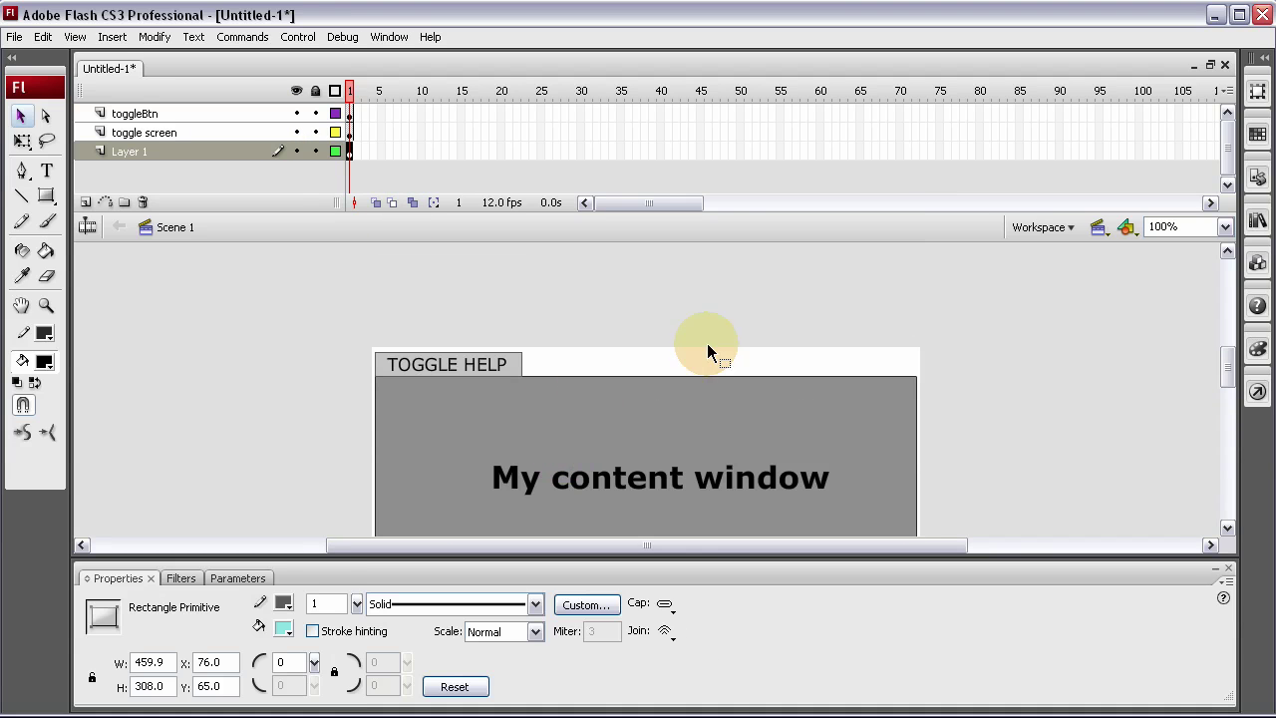
{"action": "left_click", "coordinate": [285, 398]}
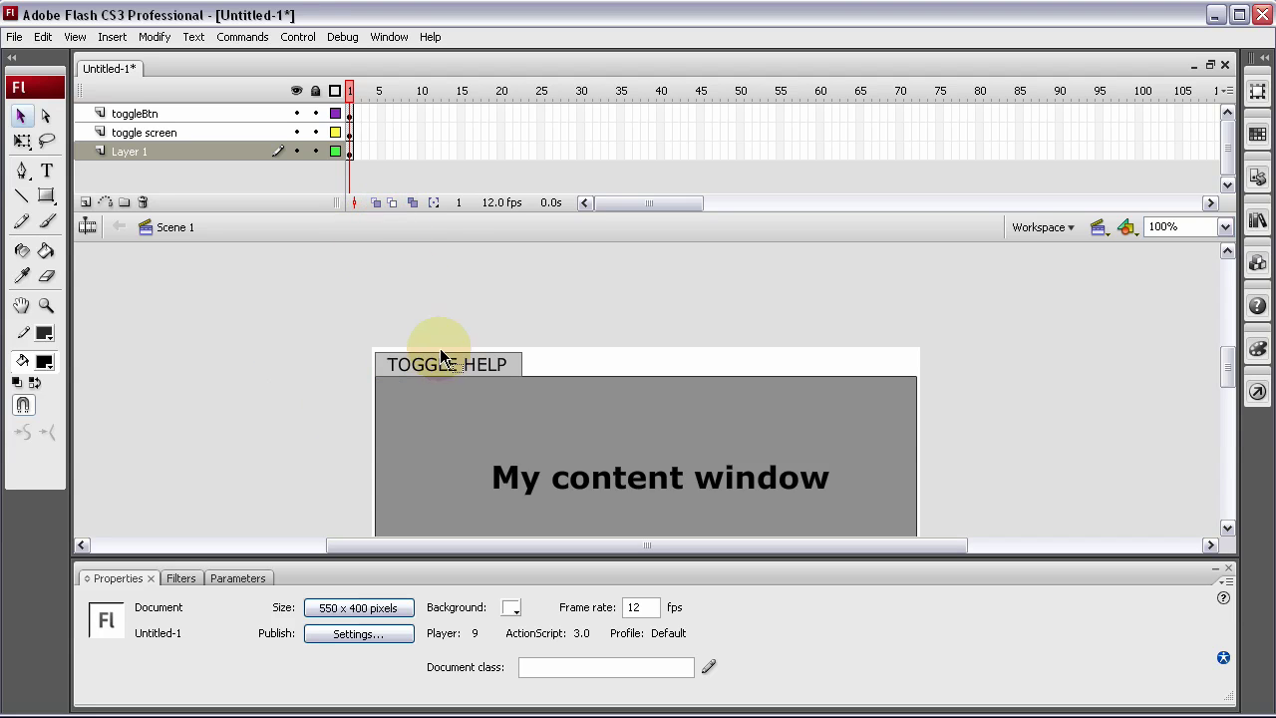
{"action": "left_click", "coordinate": [349, 114]}
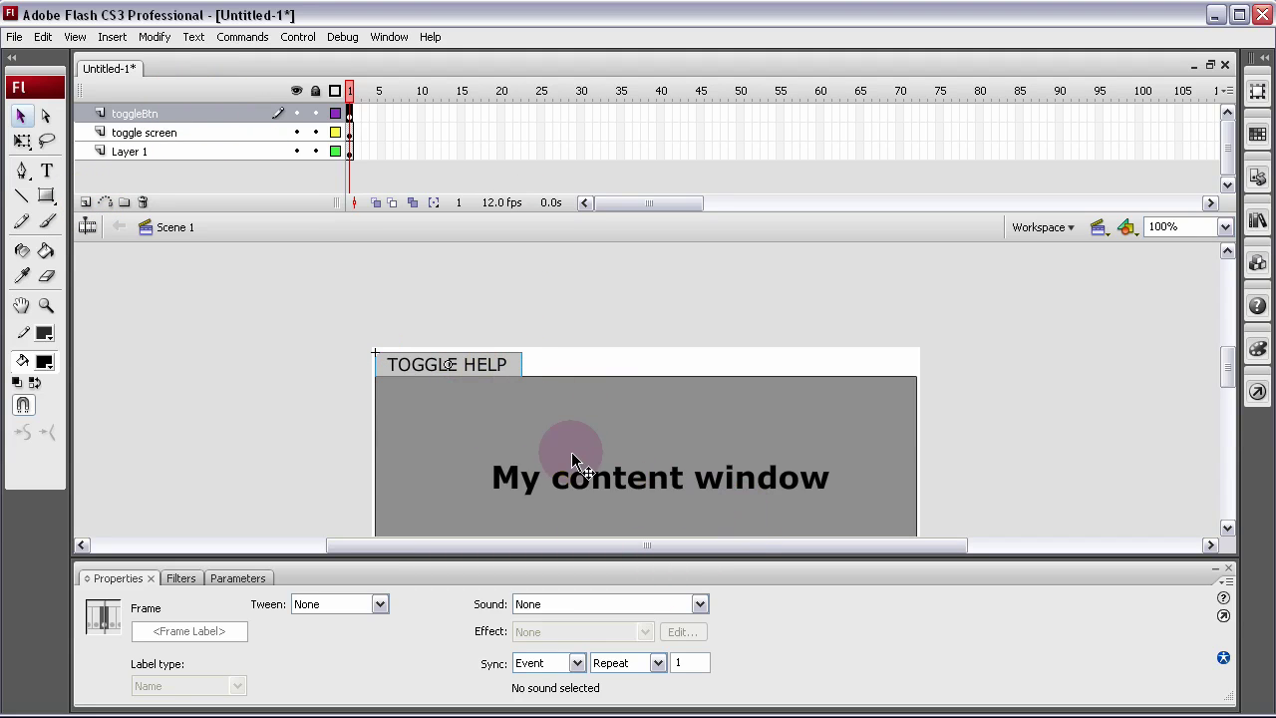
{"action": "left_click", "coordinate": [630, 440]}
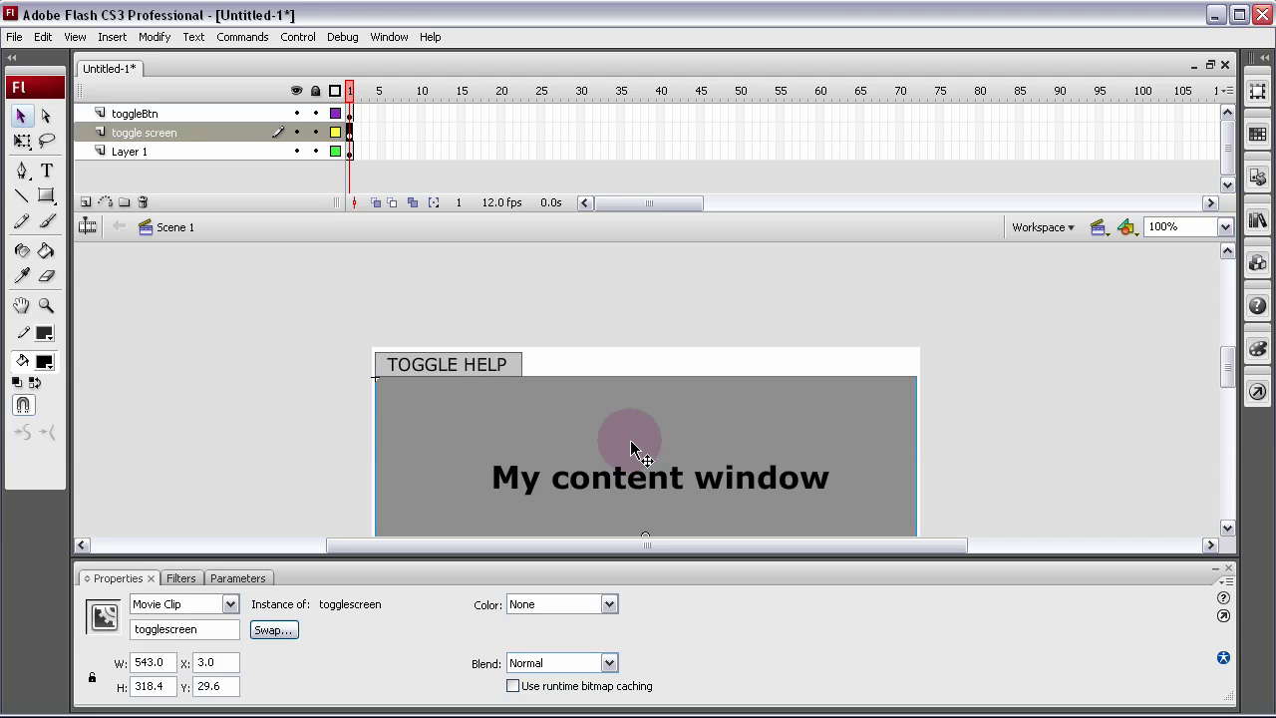
{"action": "left_click", "coordinate": [283, 436]}
{"action": "scroll", "coordinate": [298, 435], "scroll_direction": "down", "scroll_amount": 3}
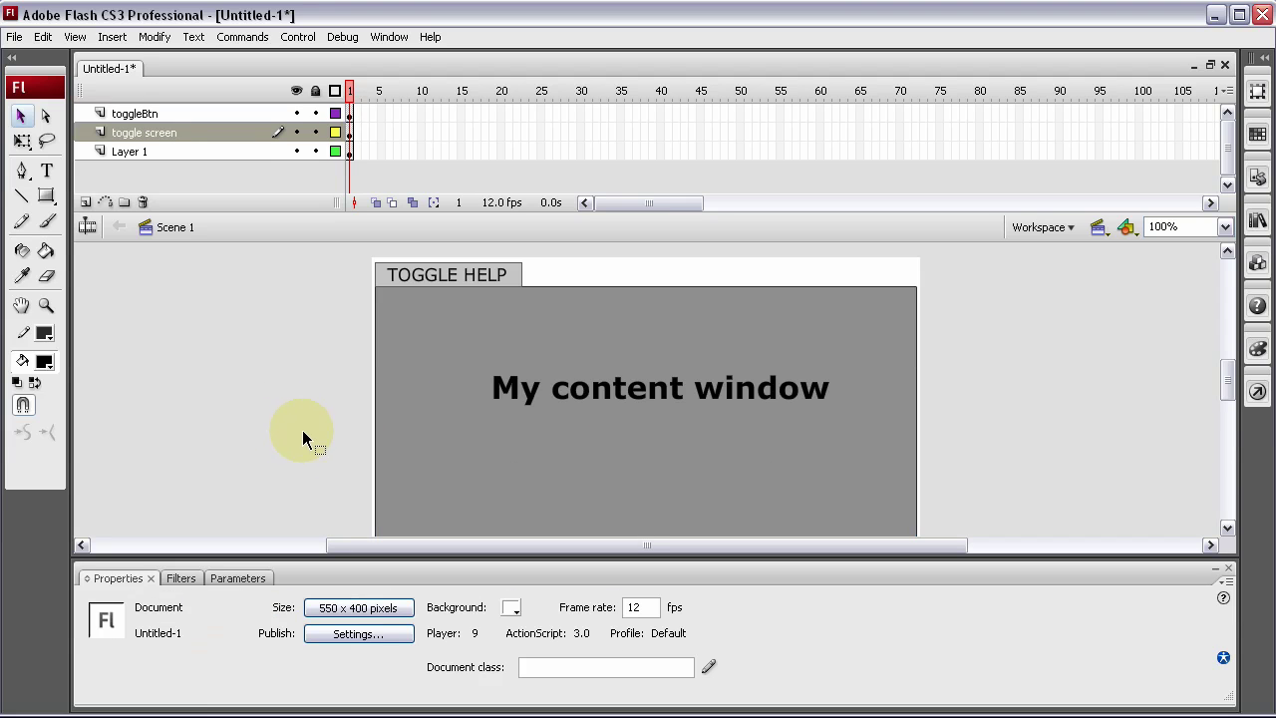
Inside togglescreen, convert the grey panel and its title into movie clip innertogglebutton.
{"action": "double_click", "coordinate": [638, 395]}
{"action": "left_click", "coordinate": [296, 332]}
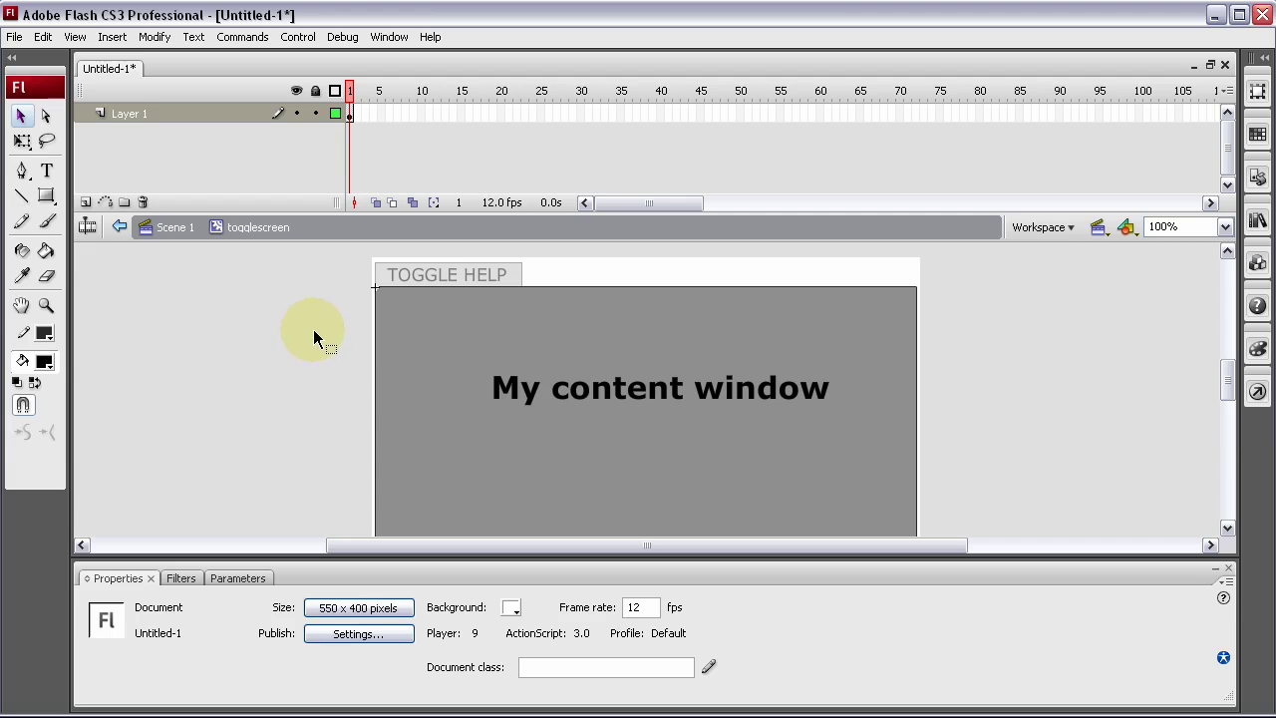
{"action": "left_click_drag", "start_coordinate": [313, 342], "coordinate": [704, 442]}
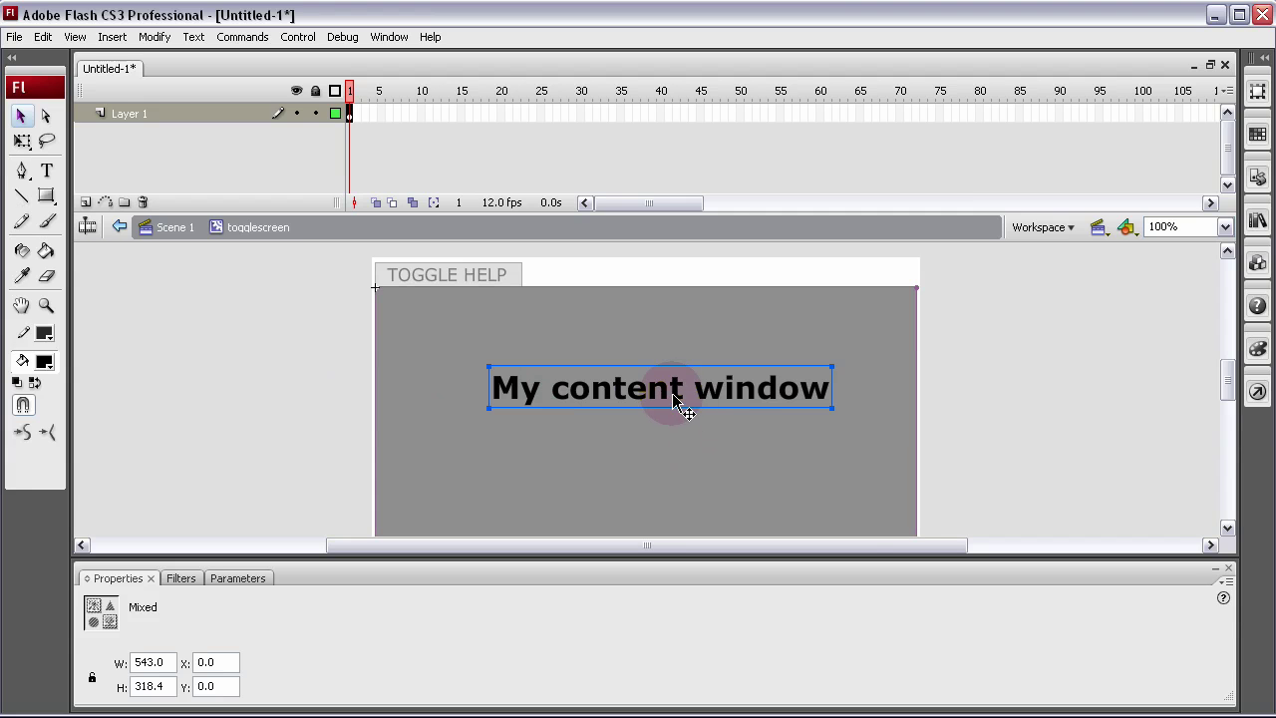
{"action": "right_click", "coordinate": [675, 398]}
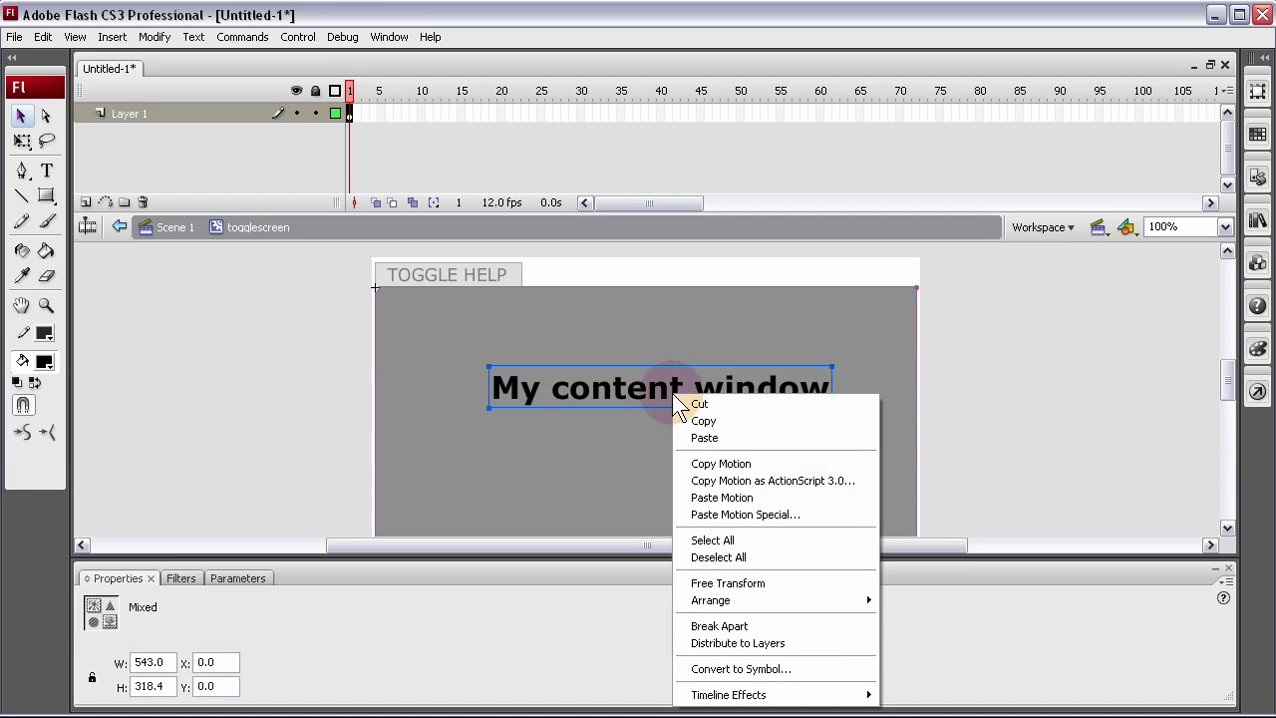
{"action": "left_click", "coordinate": [749, 669]}
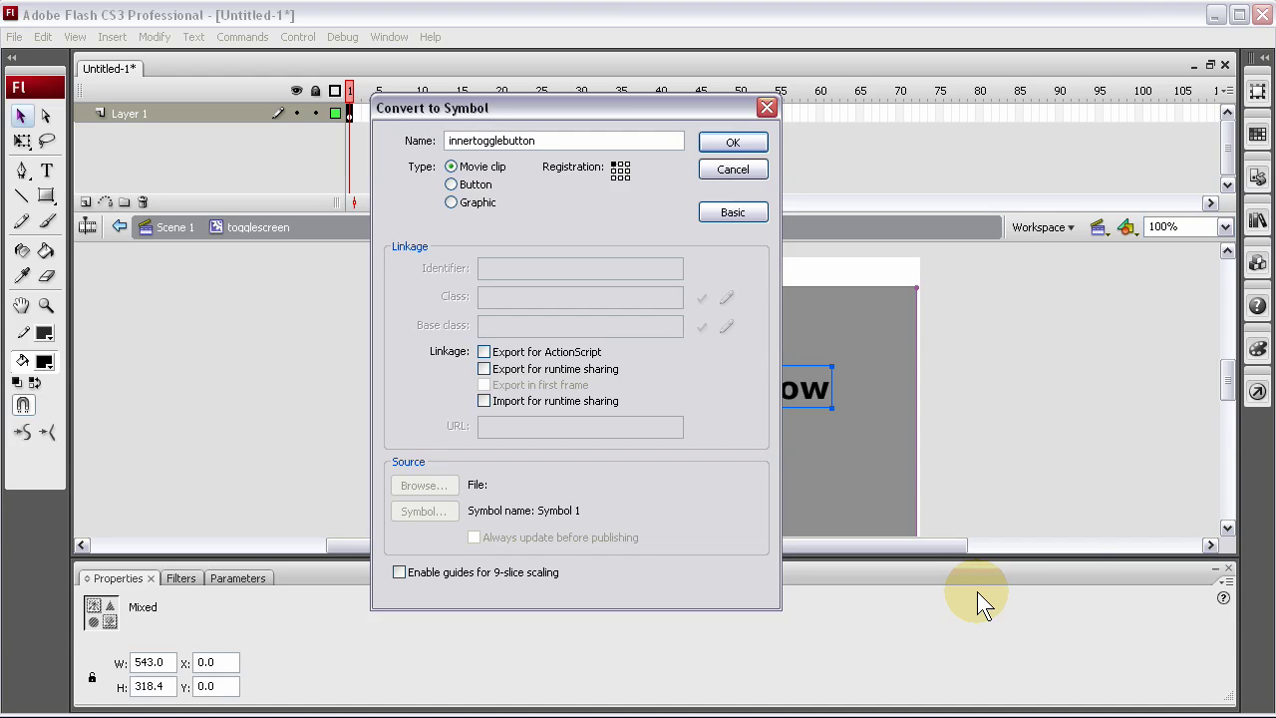
{"action": "left_click", "coordinate": [727, 139]}
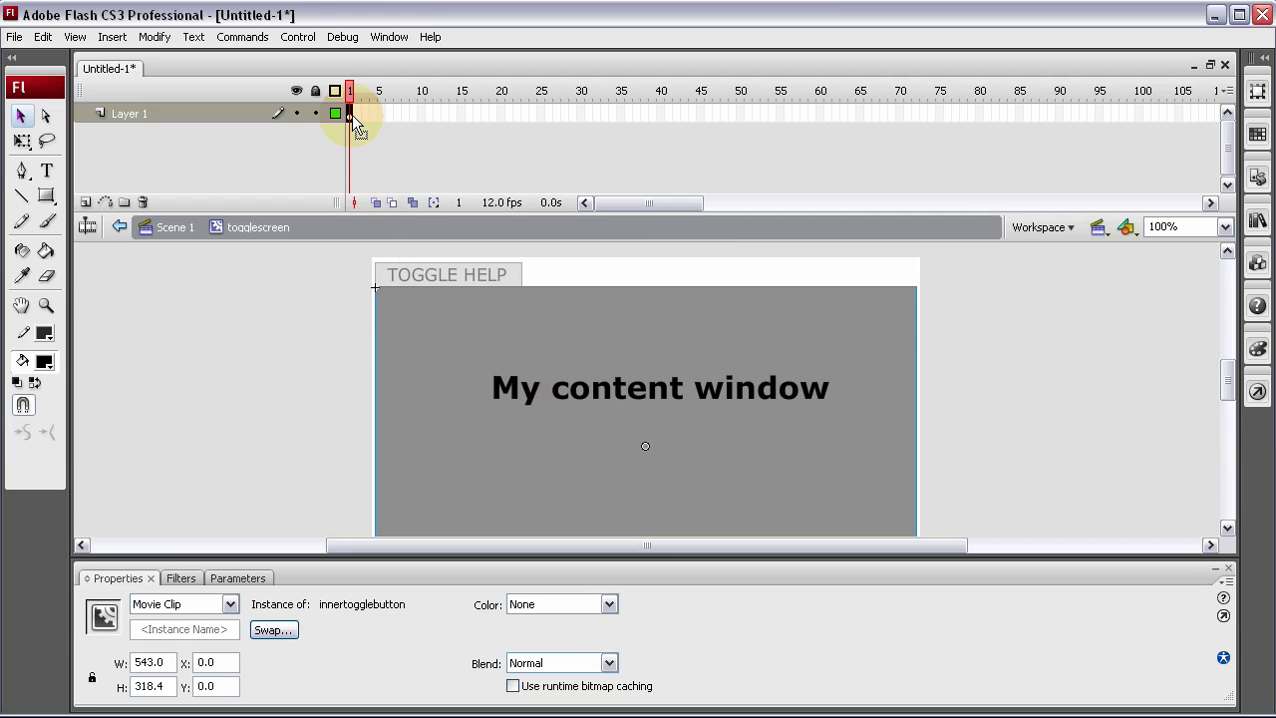
Inside togglescreen, add Layer 2 and put stop(); on its first frame.
{"action": "left_click", "coordinate": [84, 201]}
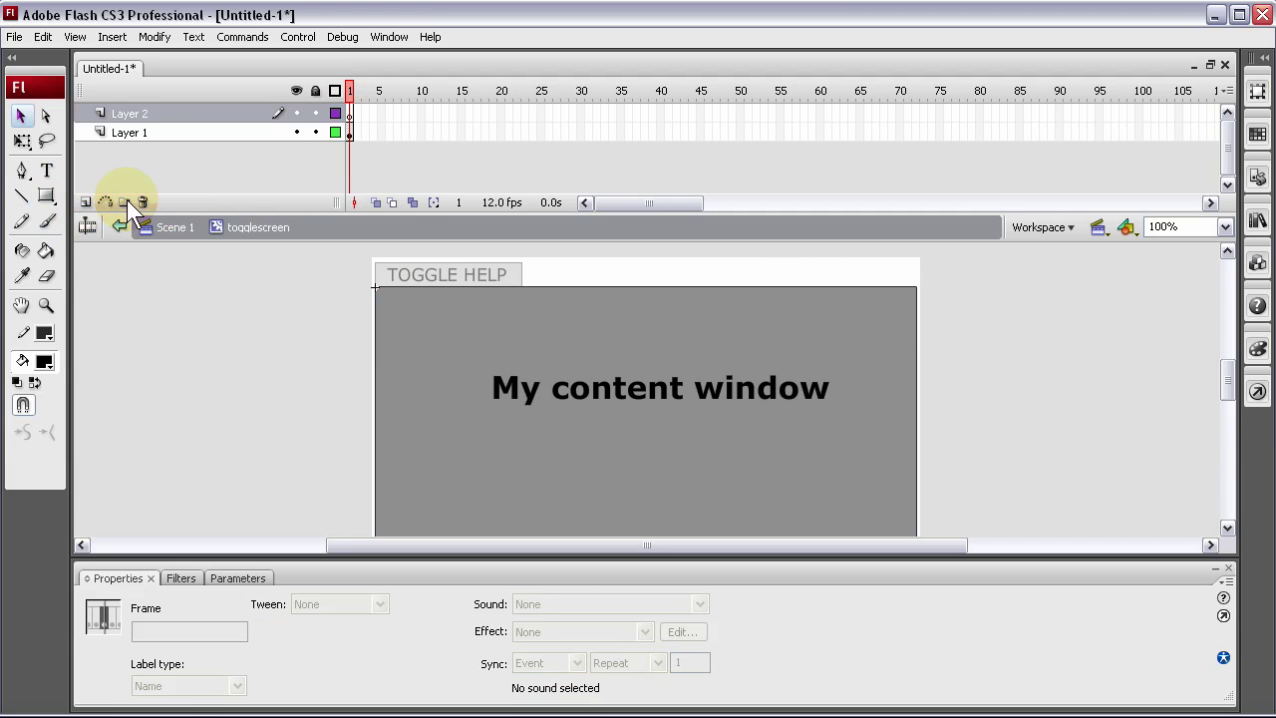
{"action": "left_click", "coordinate": [348, 113]}
{"action": "key", "text": "F9"}
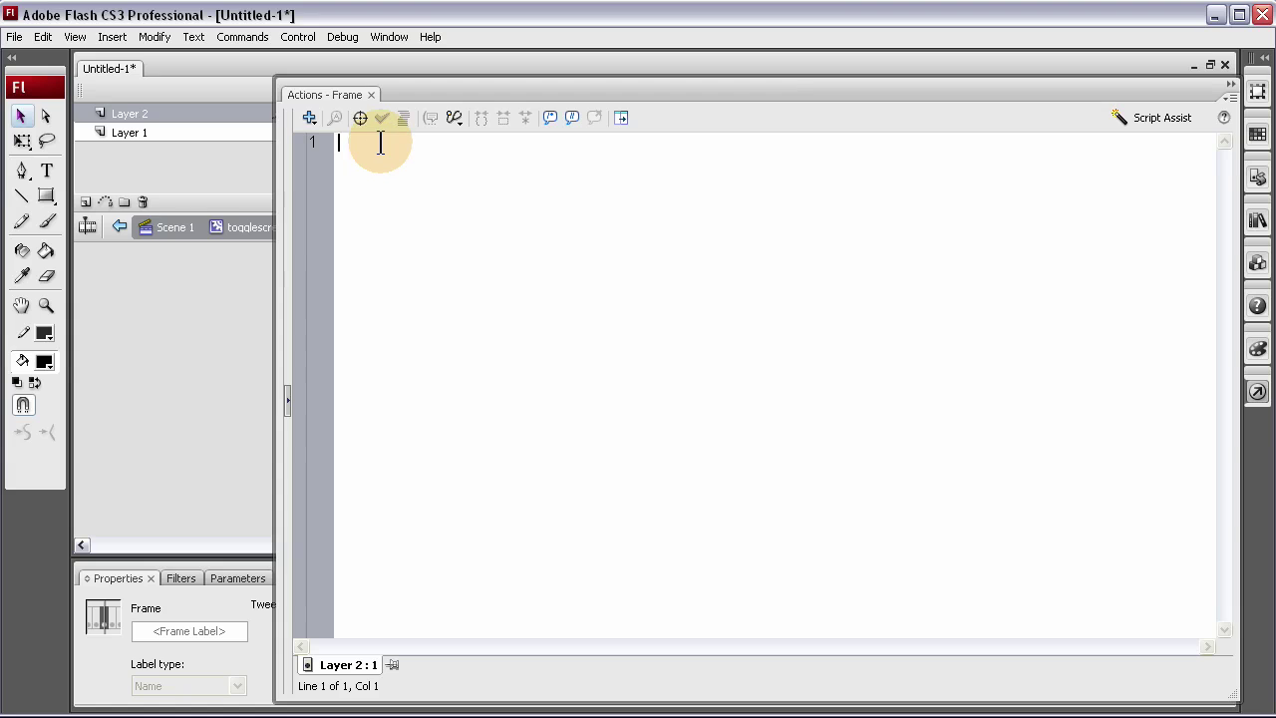
{"action": "type", "text": "s"}
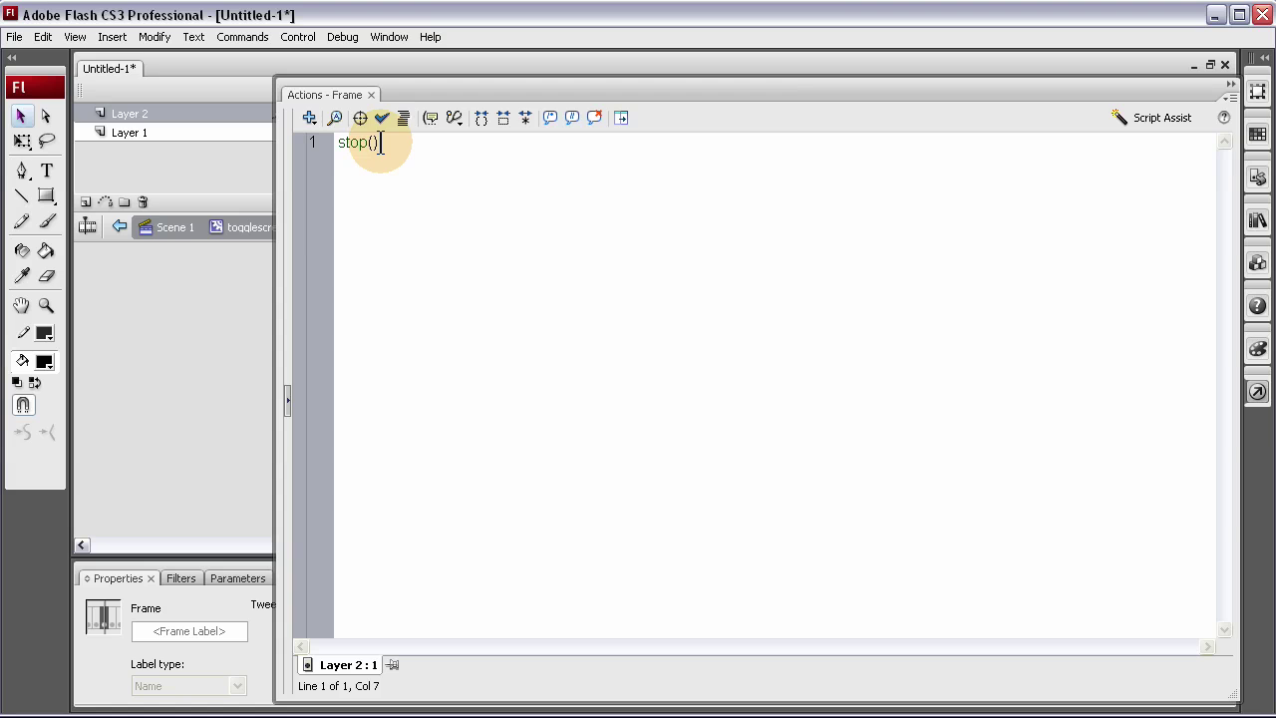
{"action": "type", "text": "top();"}
{"action": "key", "text": "F9"}
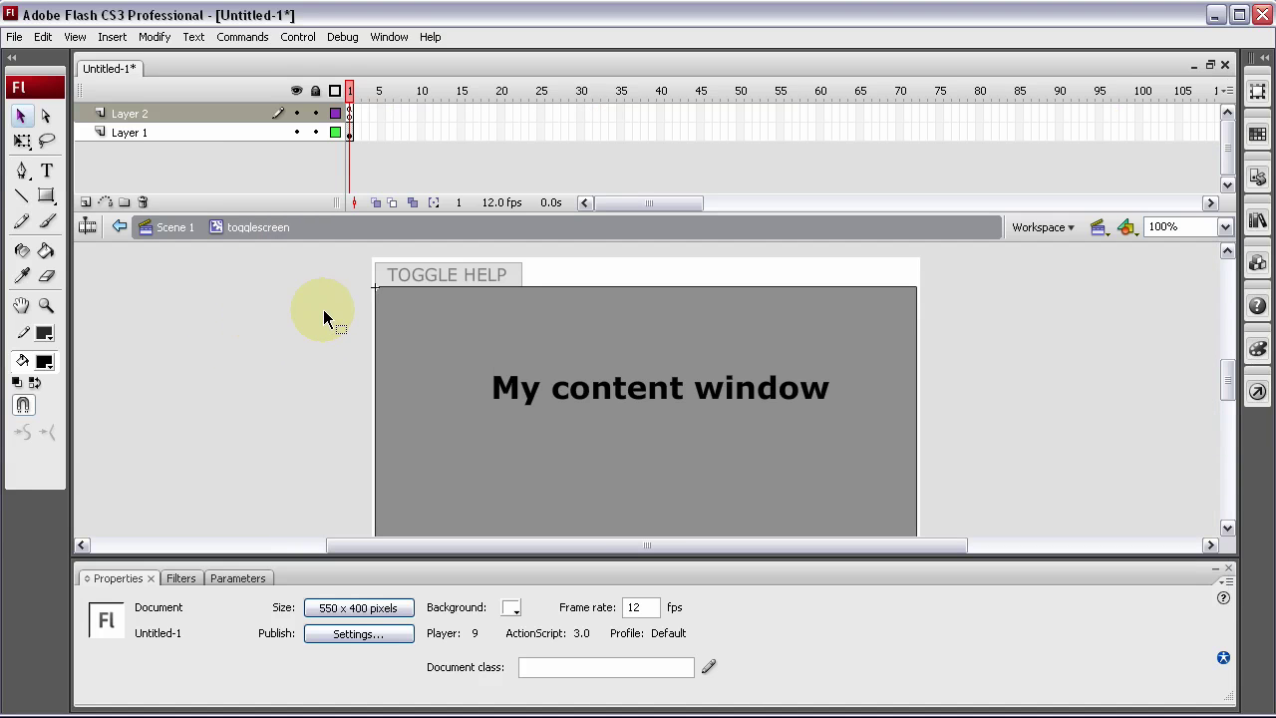
Add keyframes at frames 2, 10 and 20 on Layer 1.
{"action": "left_click", "coordinate": [350, 113]}
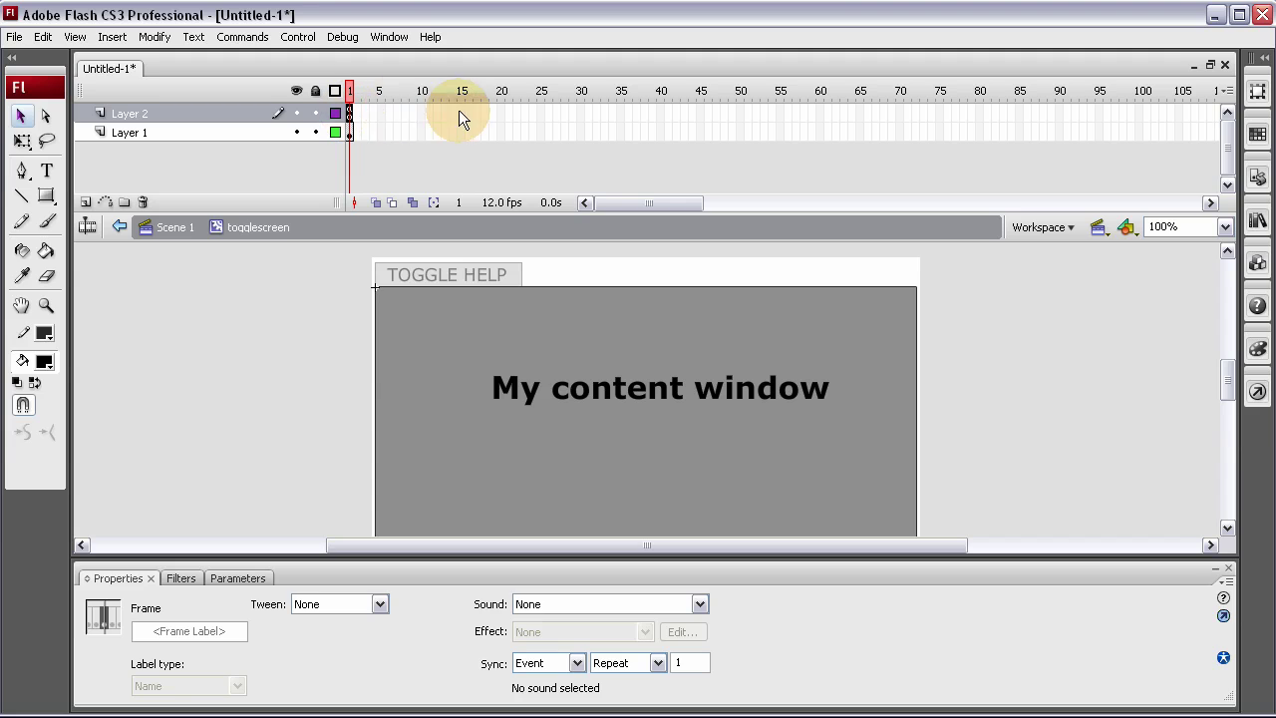
{"action": "left_click", "coordinate": [359, 133]}
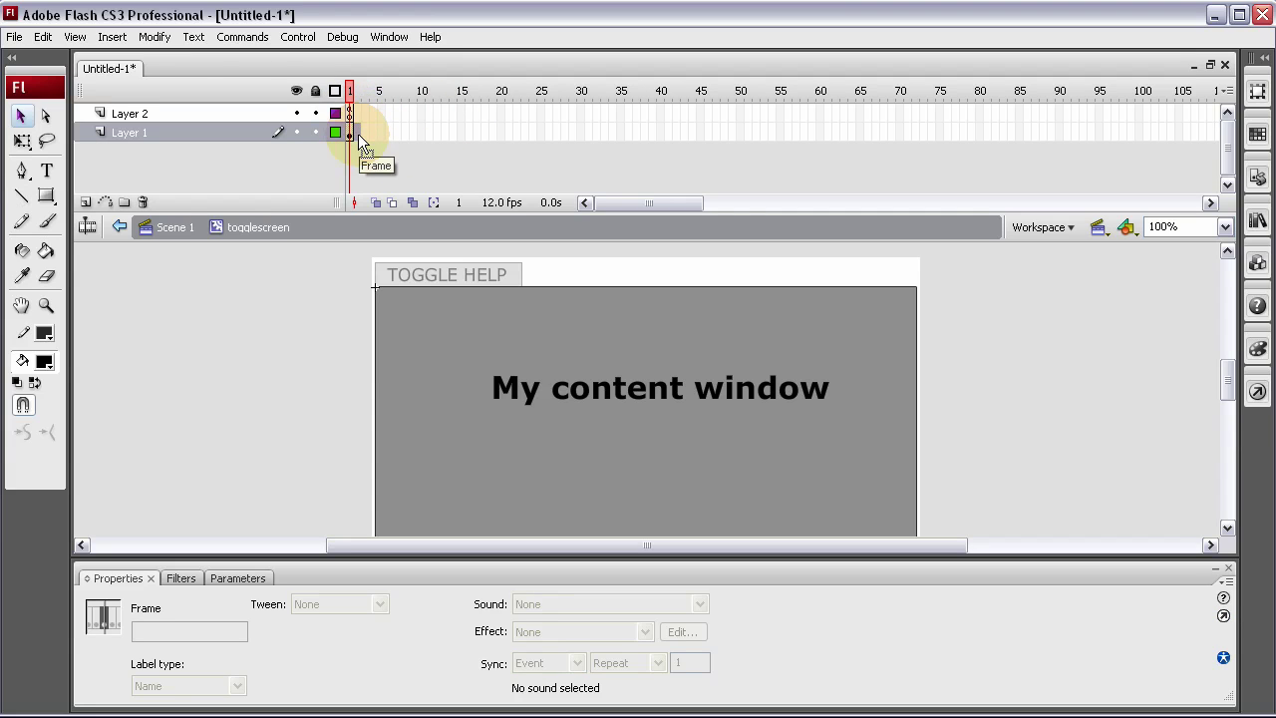
{"action": "key", "text": "F6"}
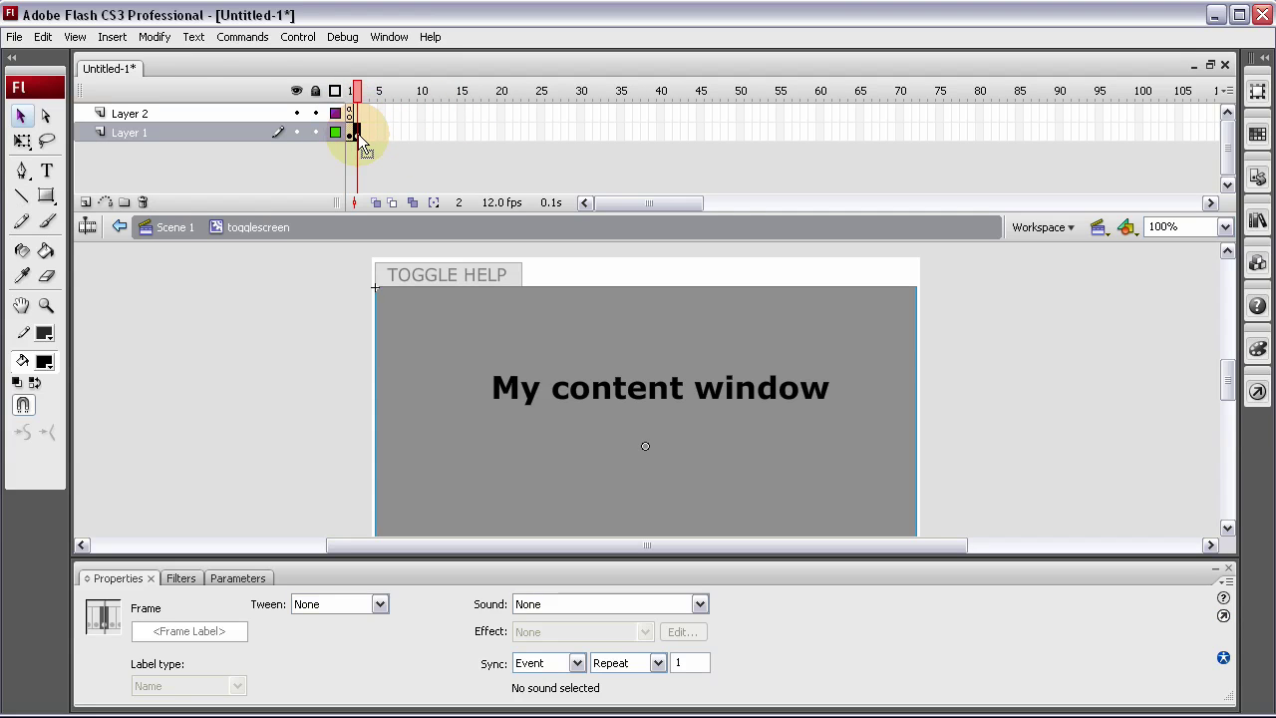
{"action": "left_click", "coordinate": [422, 133]}
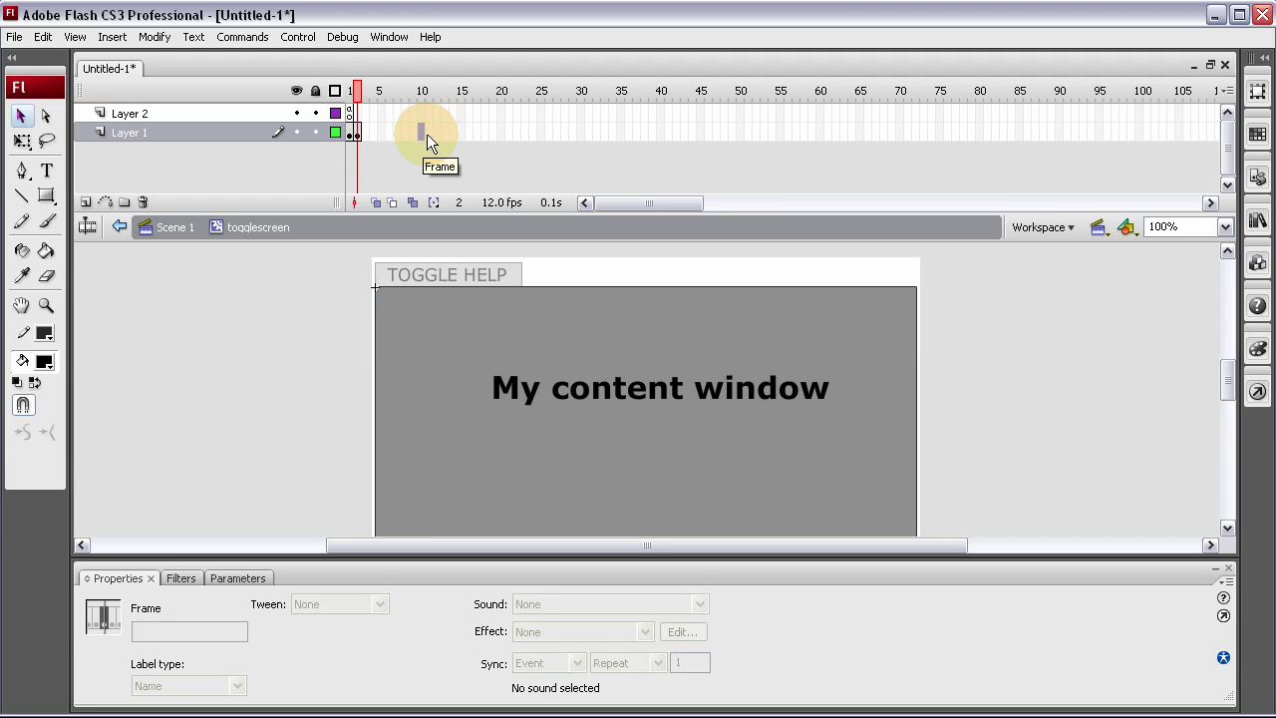
{"action": "key", "text": "F6"}
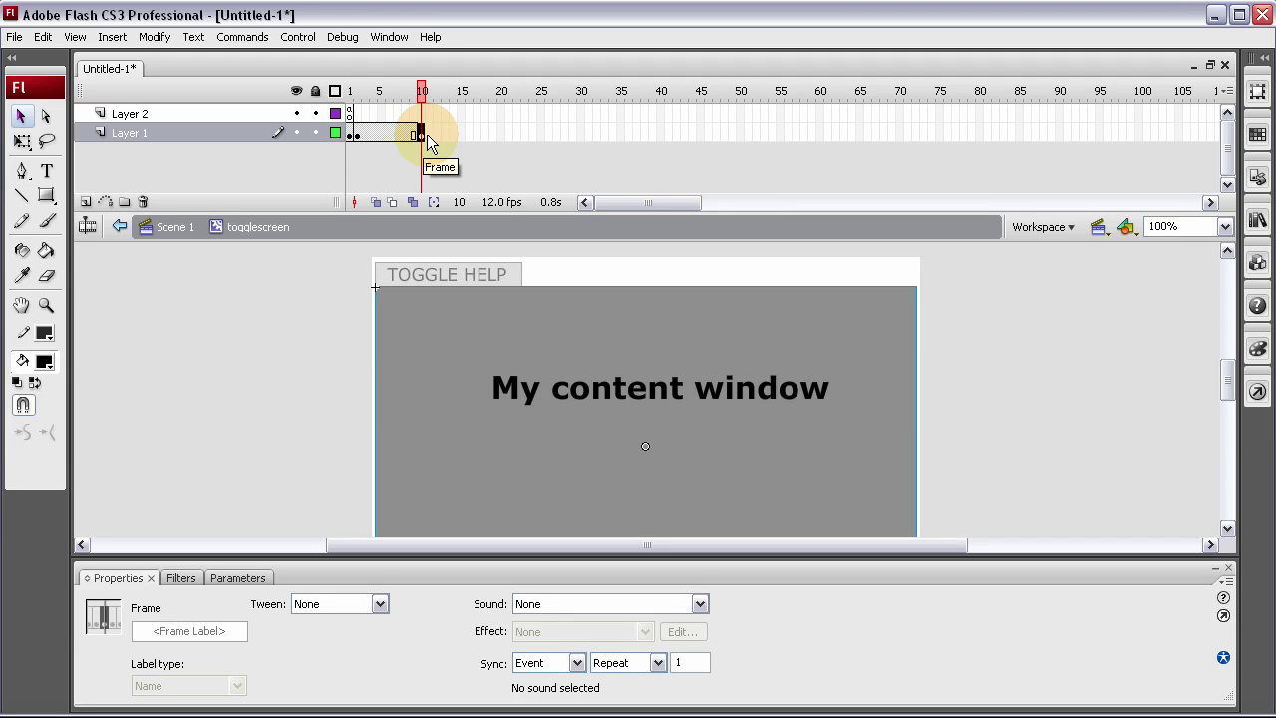
{"action": "left_click", "coordinate": [500, 133]}
{"action": "key", "text": "F6"}
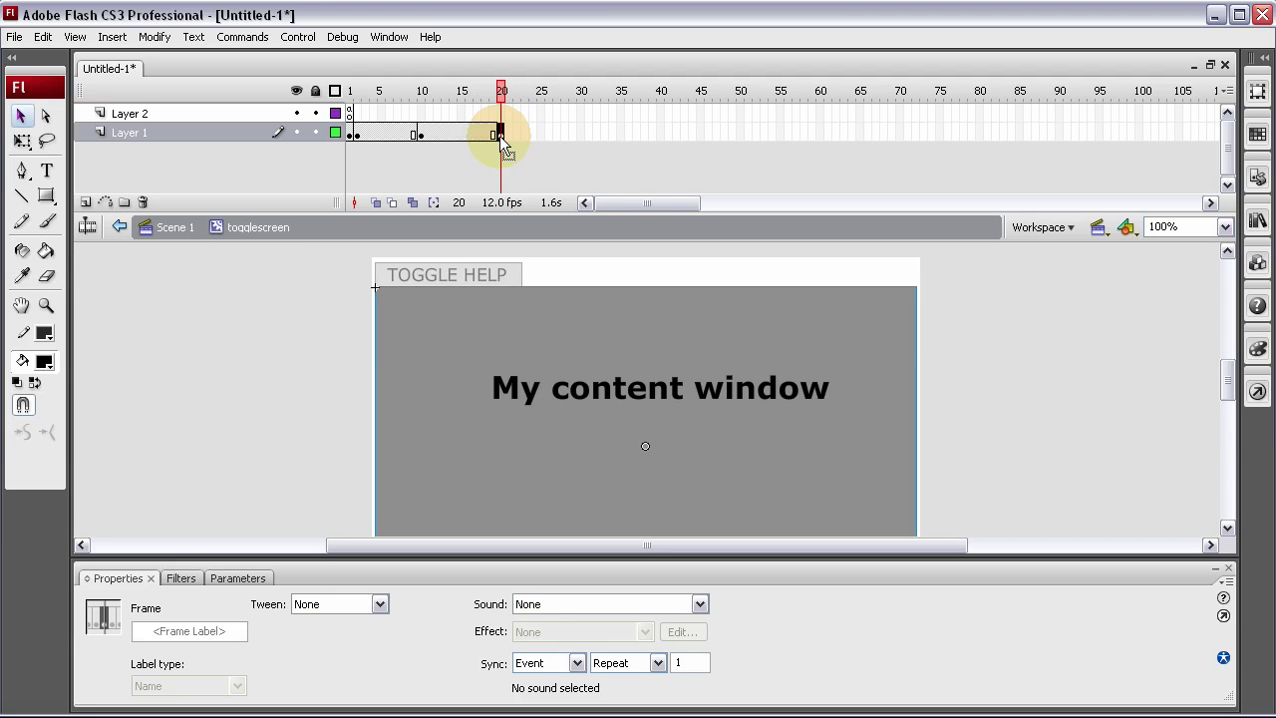
Create motion tweens spanning frames 2–10 and 10–20 on Layer 1.
{"action": "right_click", "coordinate": [460, 136]}
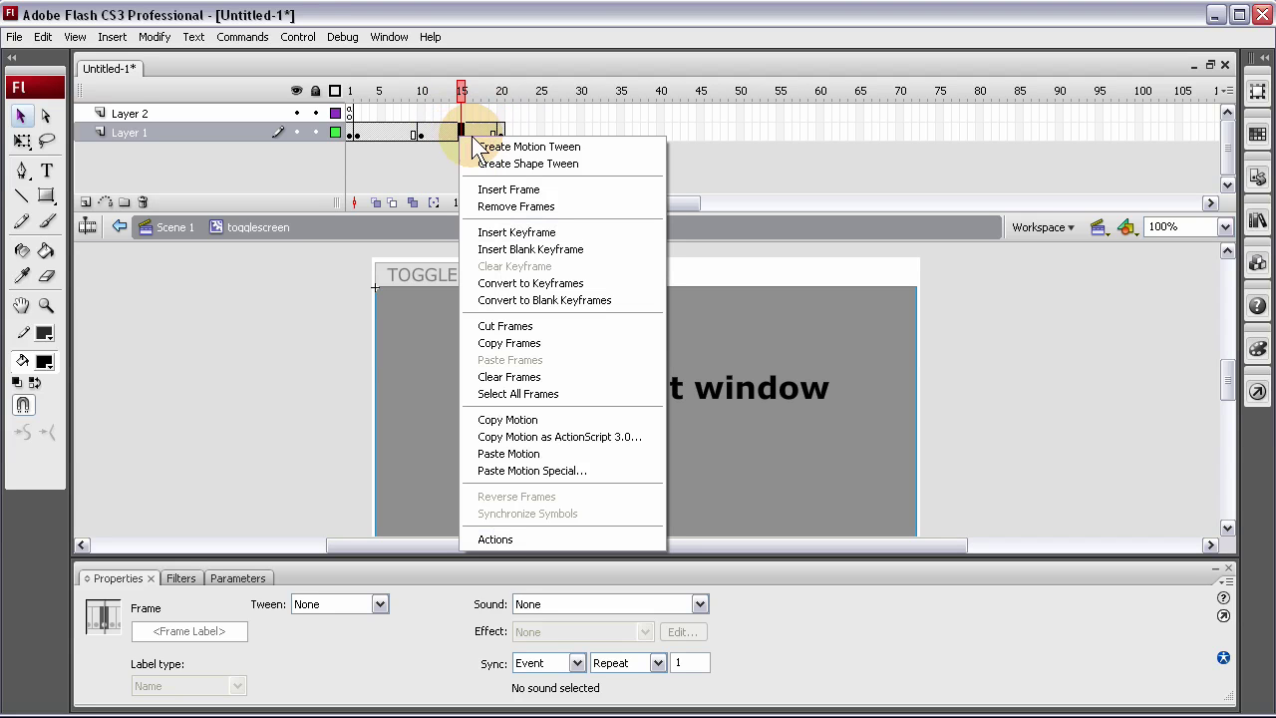
{"action": "left_click", "coordinate": [508, 148]}
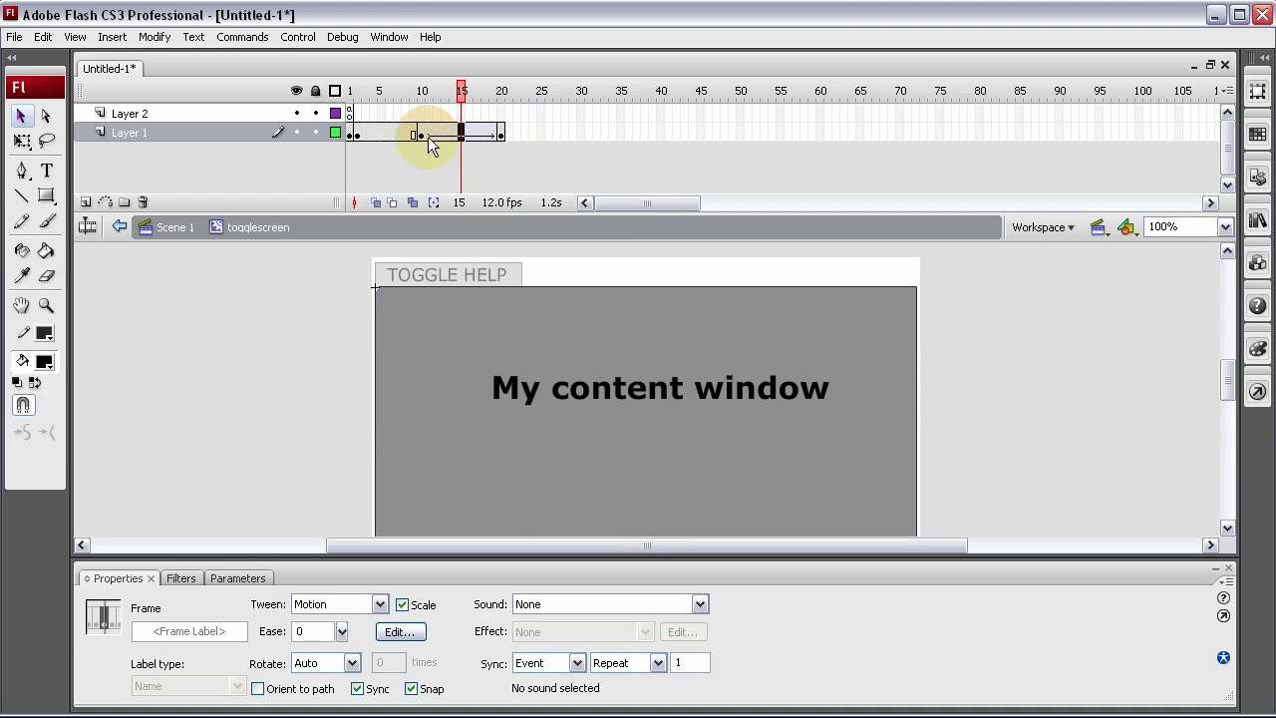
{"action": "right_click", "coordinate": [390, 133]}
{"action": "left_click", "coordinate": [436, 143]}
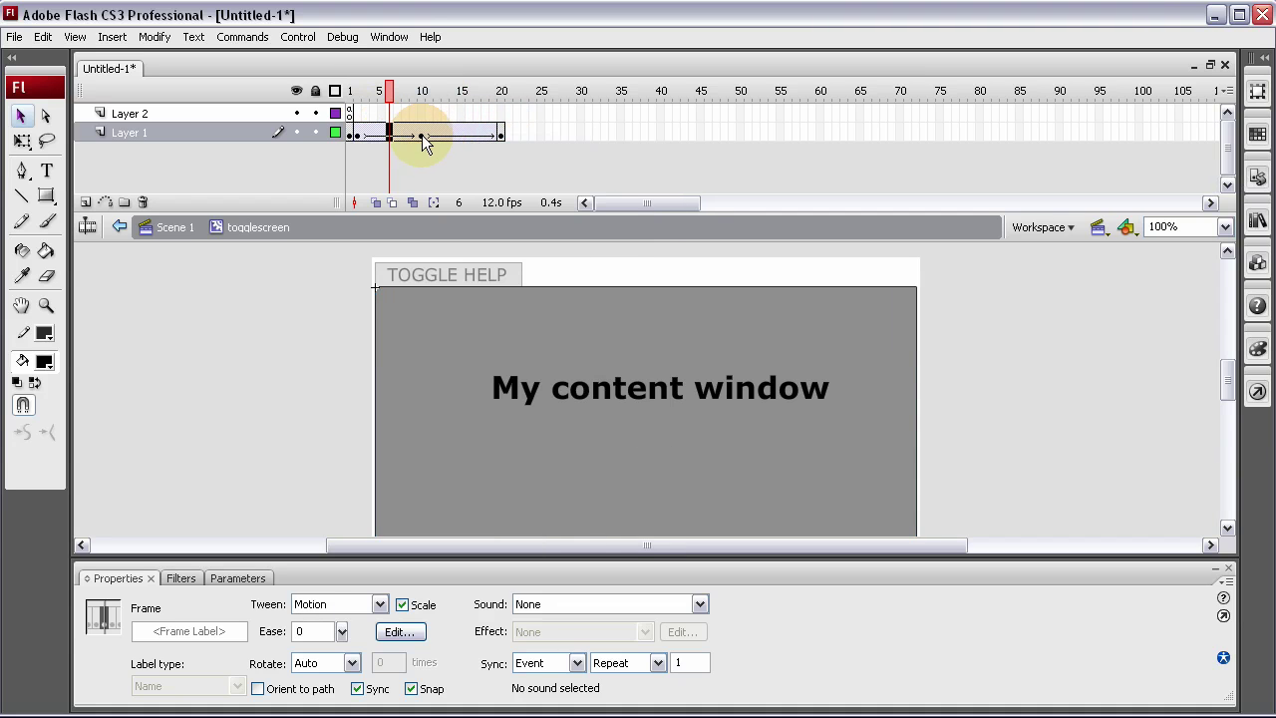
Select the content clip at frame 2 with the Free Transform tool.
{"action": "left_click", "coordinate": [421, 134]}
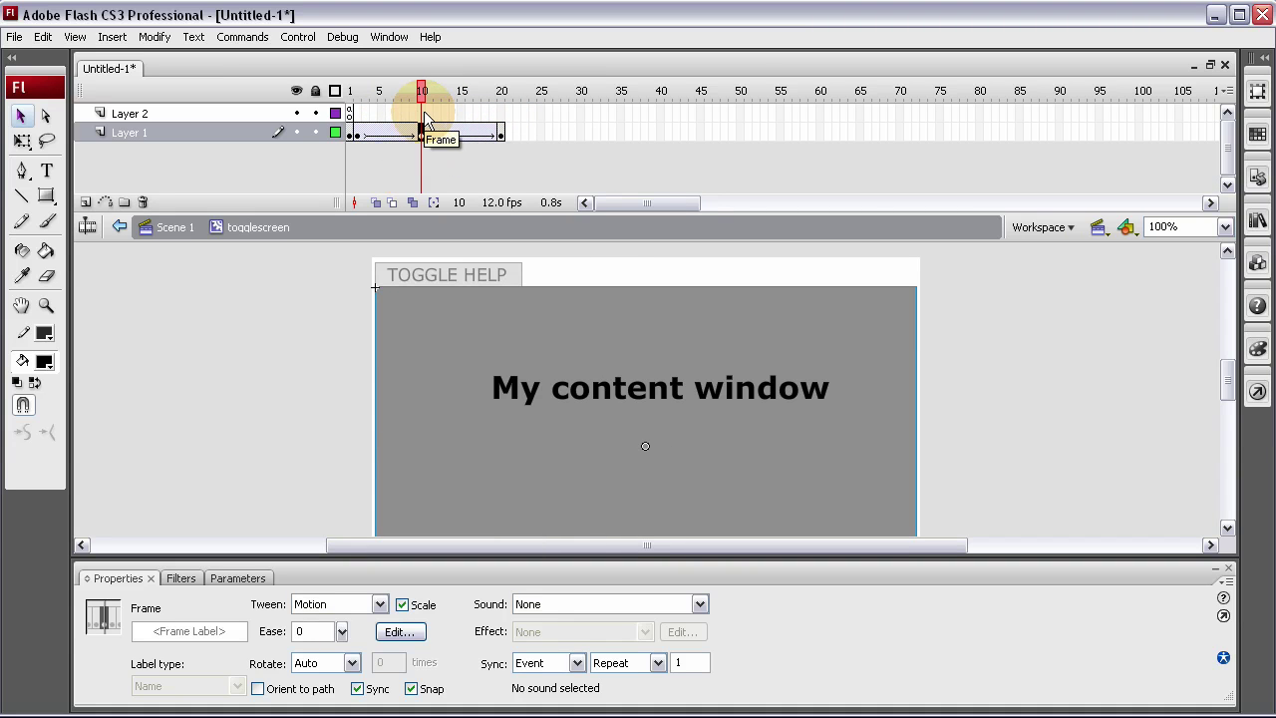
{"action": "left_click", "coordinate": [354, 287]}
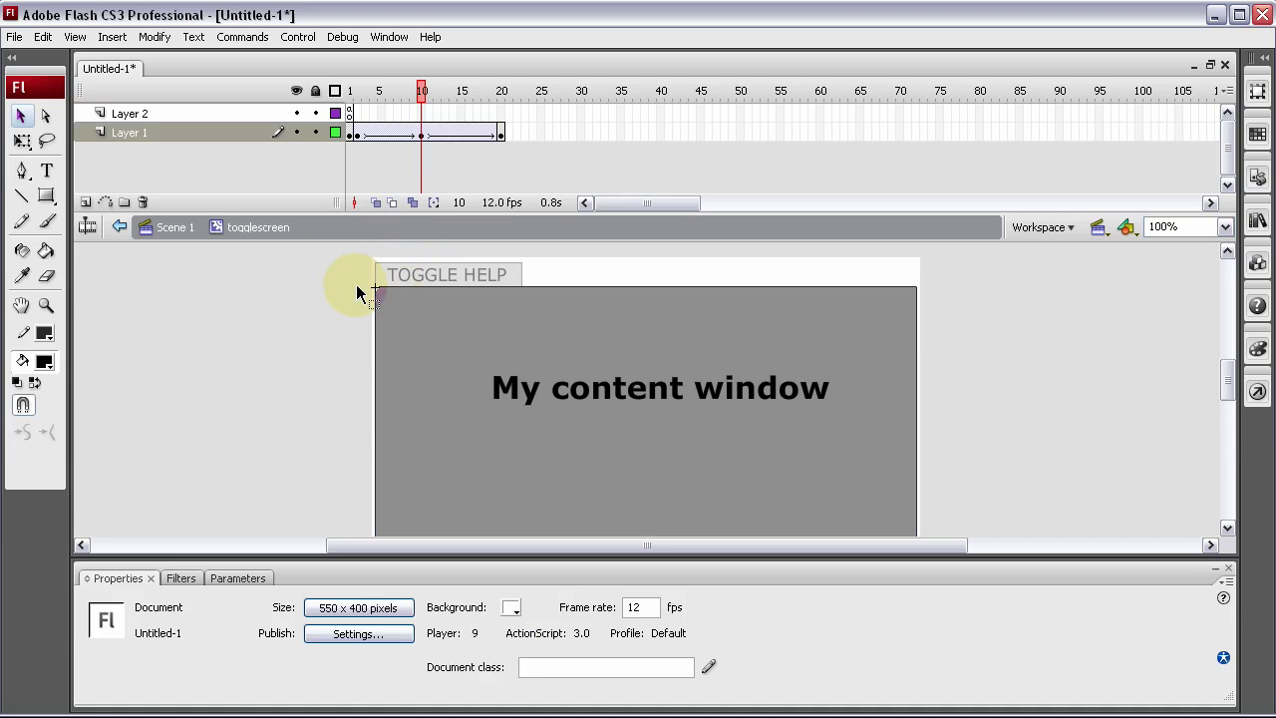
{"action": "left_click", "coordinate": [588, 357]}
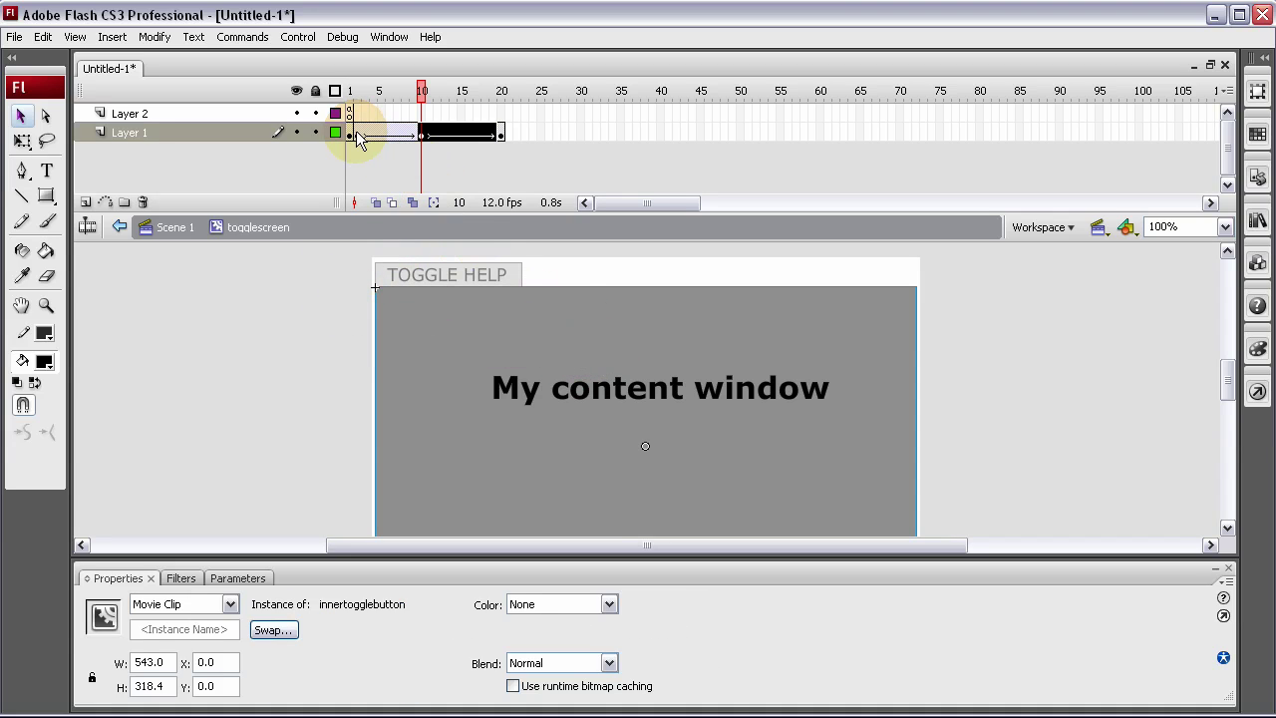
{"action": "left_click", "coordinate": [356, 133]}
{"action": "left_click", "coordinate": [430, 324]}
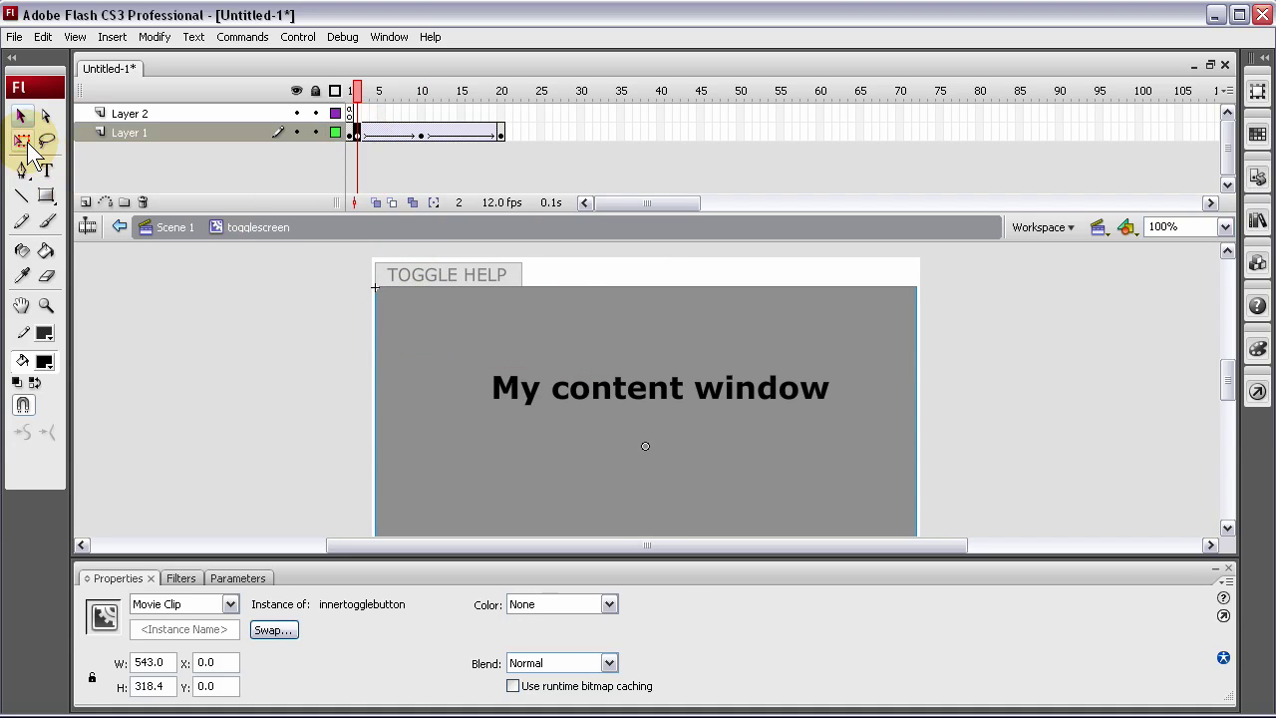
{"action": "left_click", "coordinate": [22, 141]}
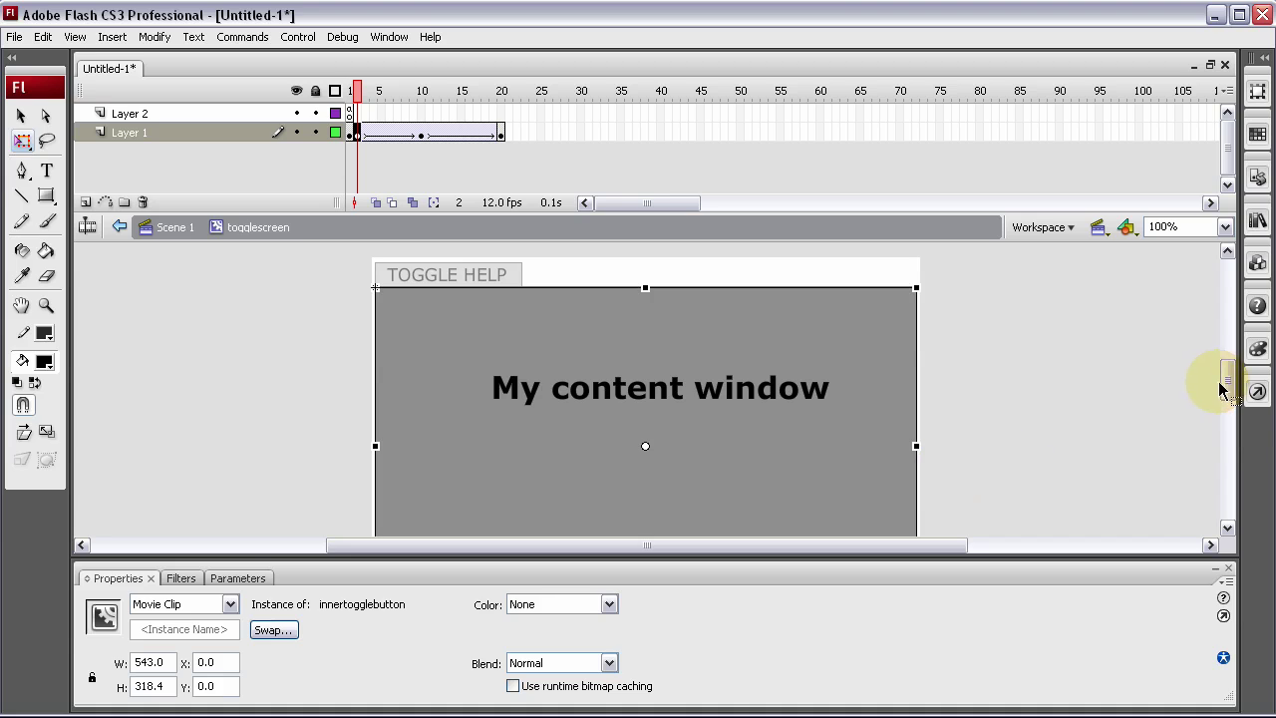
Shrink the frame-2 content window toward its top-left into a thin strip.
{"action": "left_click_drag", "start_coordinate": [1229, 389], "coordinate": [1219, 407]}
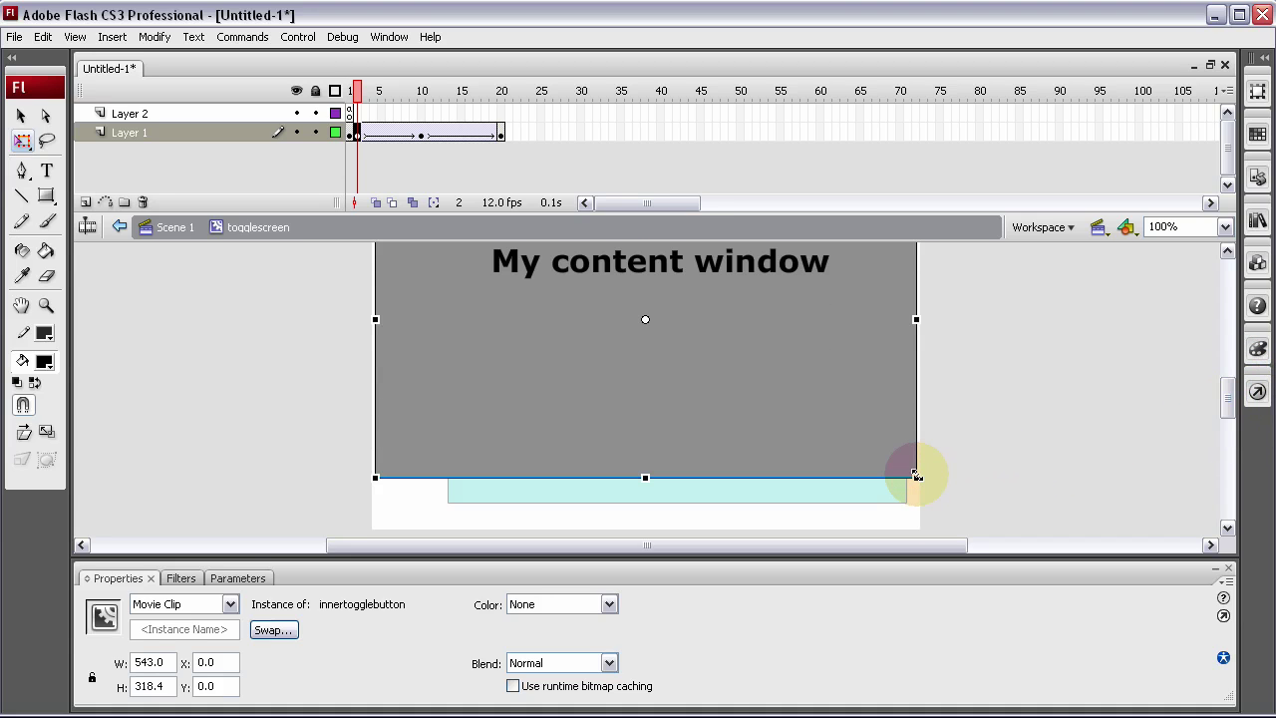
{"action": "left_click_drag", "start_coordinate": [917, 478], "coordinate": [836, 381]}
{"action": "key", "text": "ctrl+z"}
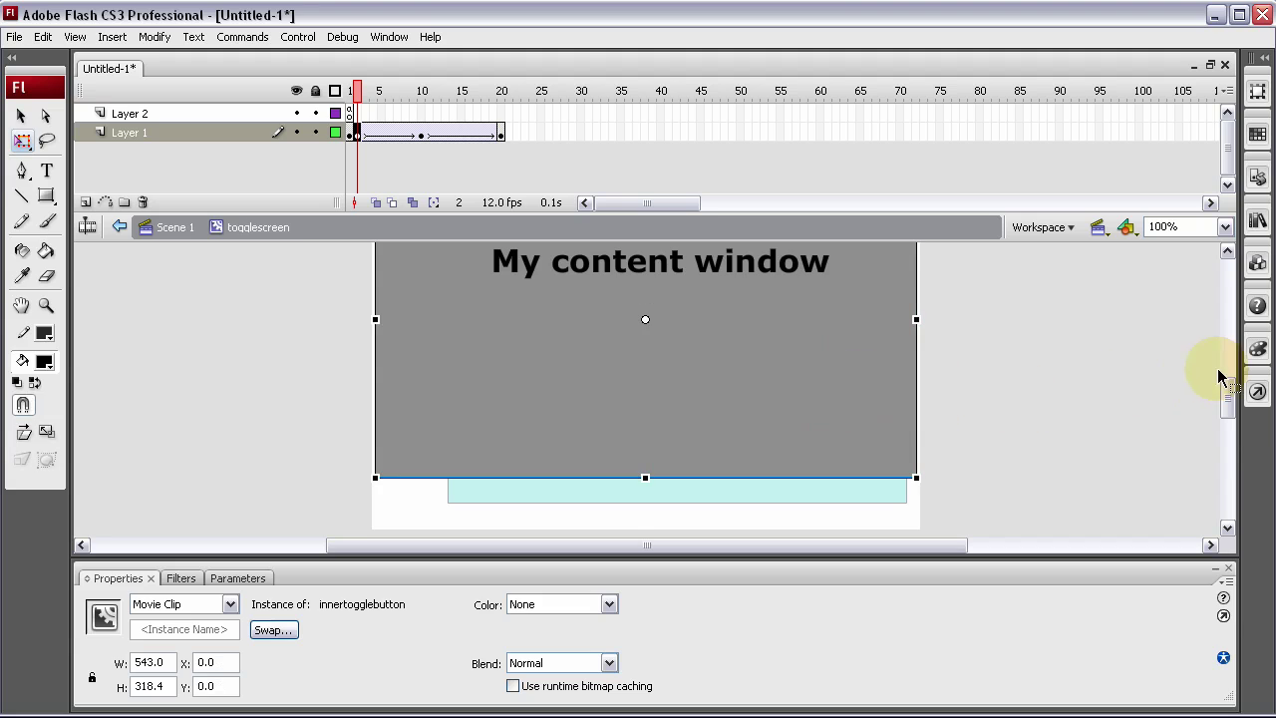
{"action": "left_click_drag", "start_coordinate": [1233, 396], "coordinate": [1230, 384]}
{"action": "left_click", "coordinate": [669, 398]}
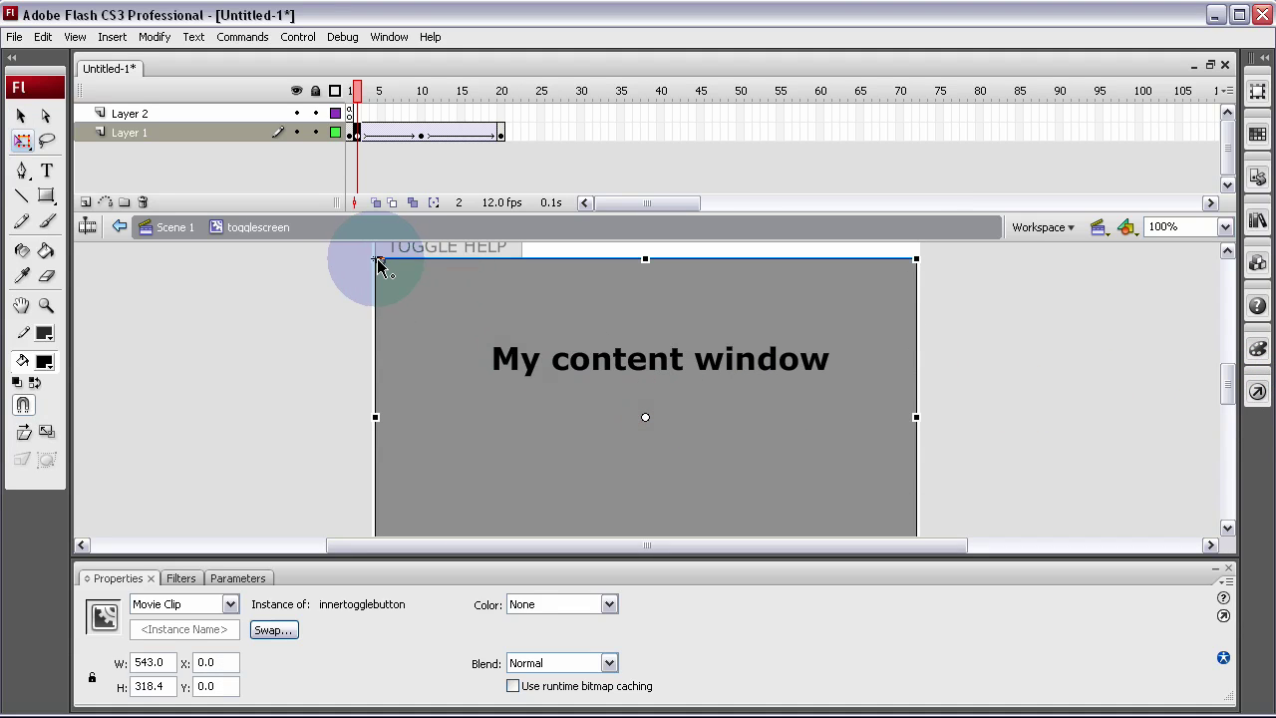
{"action": "left_click_drag", "start_coordinate": [1224, 379], "coordinate": [1230, 390]}
{"action": "left_click_drag", "start_coordinate": [919, 518], "coordinate": [730, 335]}
{"action": "key", "text": "."}
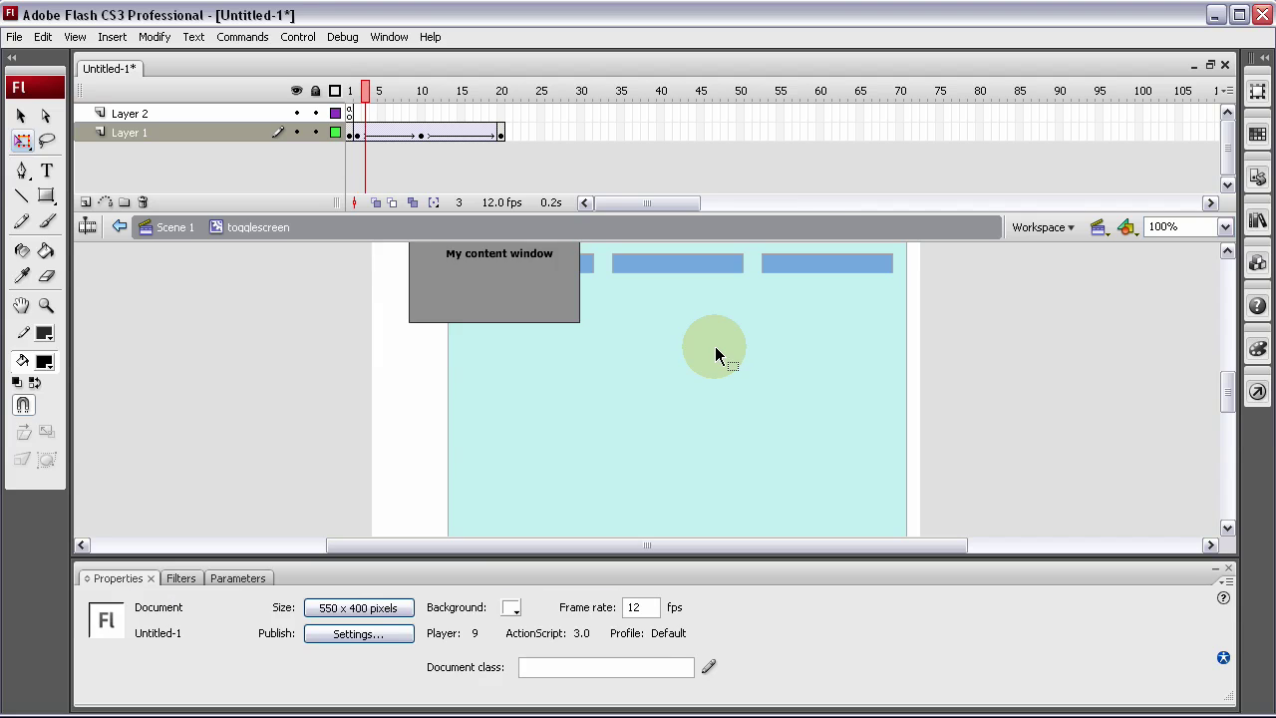
{"action": "scroll", "coordinate": [715, 346], "scroll_direction": "up", "scroll_amount": 3}
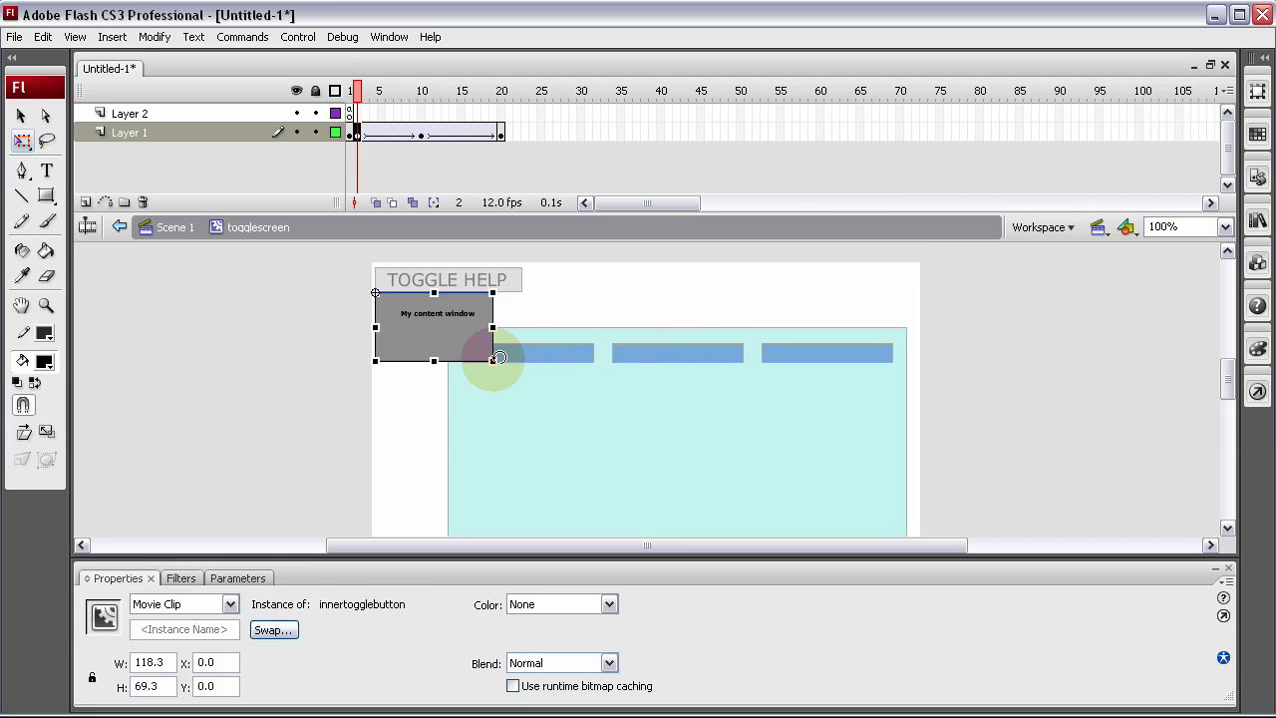
{"action": "mouse_move", "coordinate": [493, 359]}
{"action": "left_mouse_down"}
{"action": "mouse_move", "coordinate": [477, 340]}
{"action": "mouse_move", "coordinate": [482, 321]}
{"action": "mouse_move", "coordinate": [506, 368]}
{"action": "left_mouse_up"}
{"action": "left_click_drag", "start_coordinate": [653, 368], "coordinate": [679, 379]}
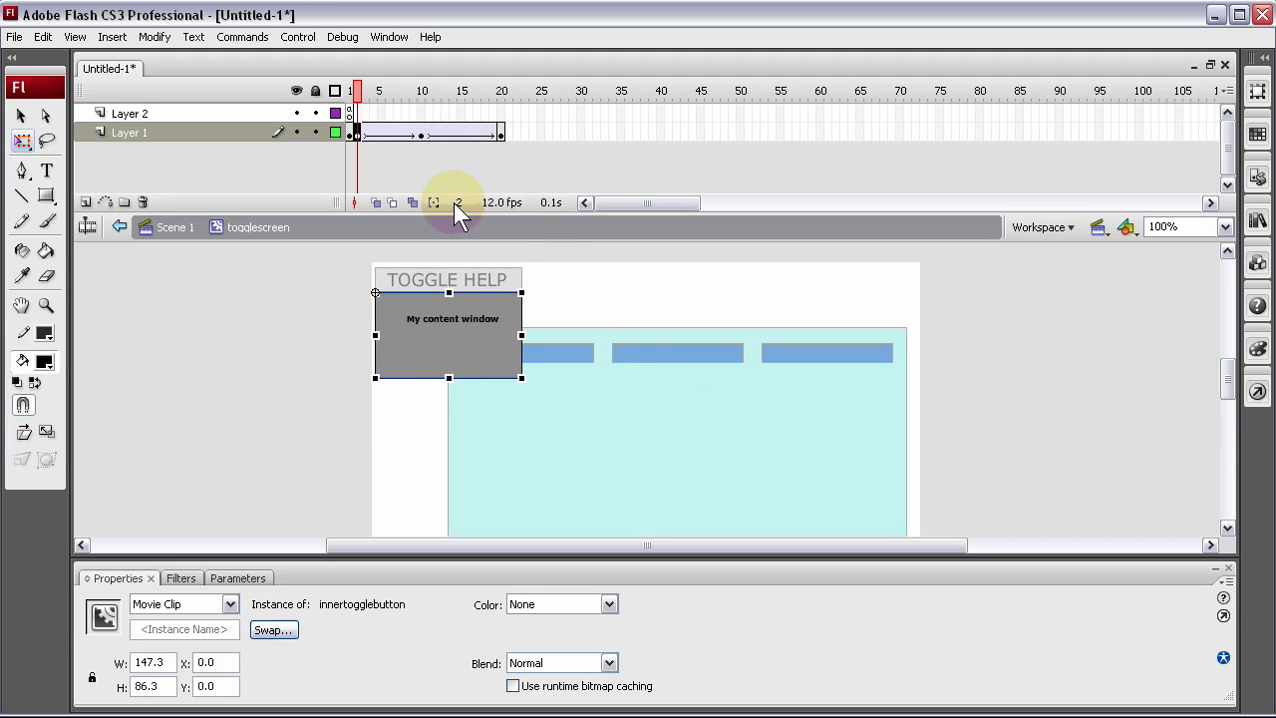
{"action": "left_click", "coordinate": [449, 379]}
{"action": "left_click_drag", "start_coordinate": [448, 379], "coordinate": [449, 309]}
Set the frame-2 clip's Color to Alpha 0% so it starts fully transparent.
{"action": "left_click", "coordinate": [613, 602]}
{"action": "left_click", "coordinate": [561, 661]}
{"action": "left_click_drag", "start_coordinate": [703, 603], "coordinate": [697, 678]}
{"action": "left_click_drag", "start_coordinate": [356, 91], "coordinate": [421, 90]}
Move the frame-10 clip's transformation point to its top-left corner.
{"action": "left_click", "coordinate": [420, 136]}
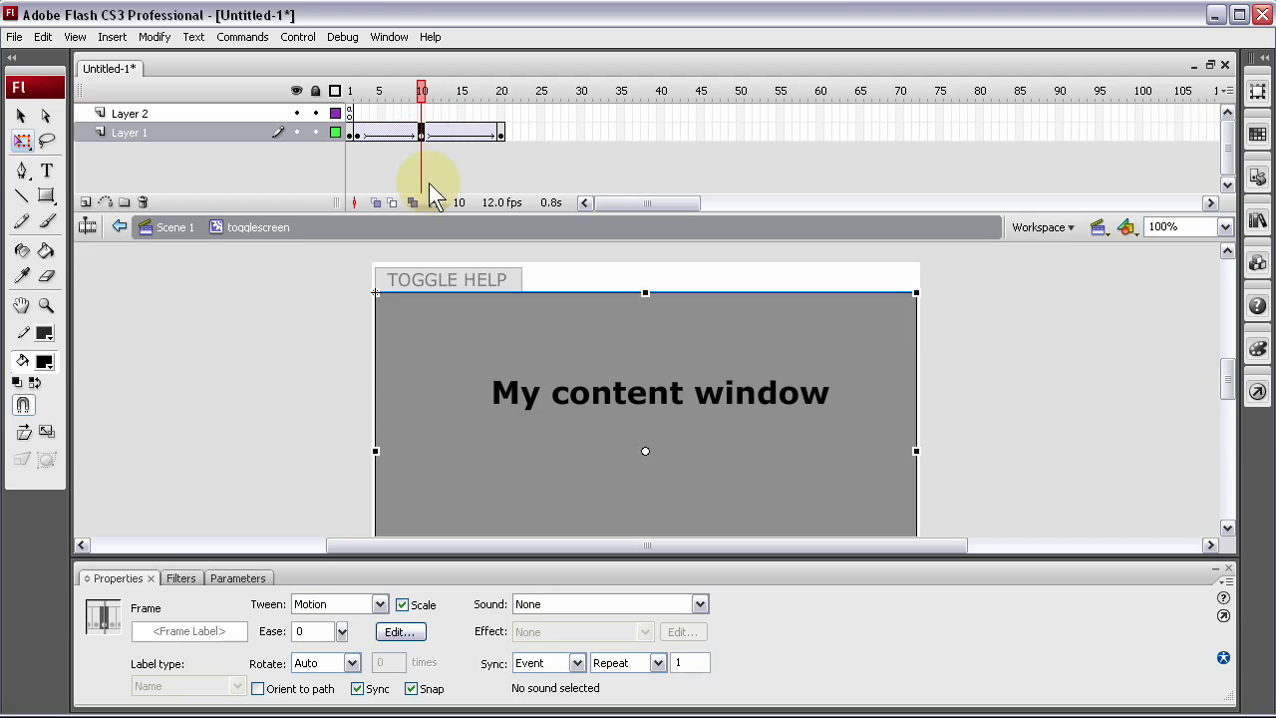
{"action": "left_click_drag", "start_coordinate": [643, 449], "coordinate": [375, 292]}
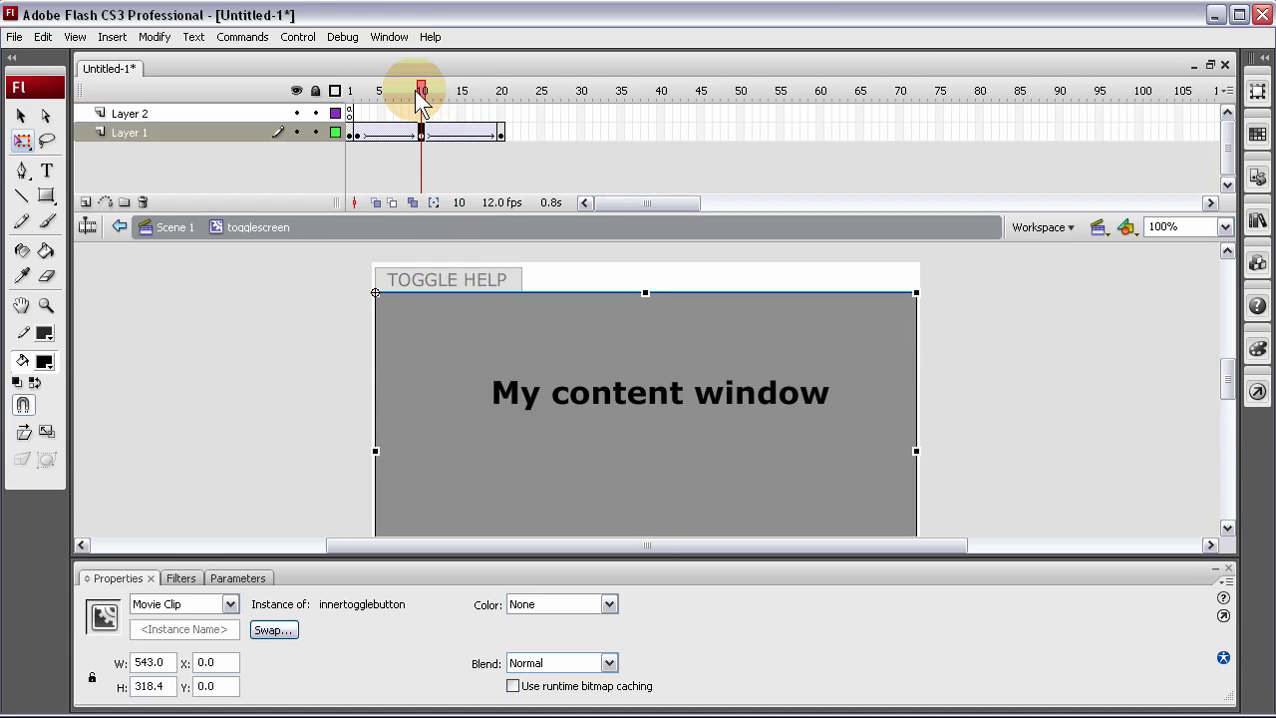
{"action": "mouse_move", "coordinate": [421, 88]}
{"action": "left_mouse_down"}
{"action": "mouse_move", "coordinate": [346, 88]}
{"action": "mouse_move", "coordinate": [430, 84]}
{"action": "mouse_move", "coordinate": [376, 84]}
{"action": "mouse_move", "coordinate": [422, 91]}
{"action": "left_mouse_up"}
Scale the frame-20 content window down to a 147.3 × 10.4 strip.
{"action": "left_click", "coordinate": [500, 133]}
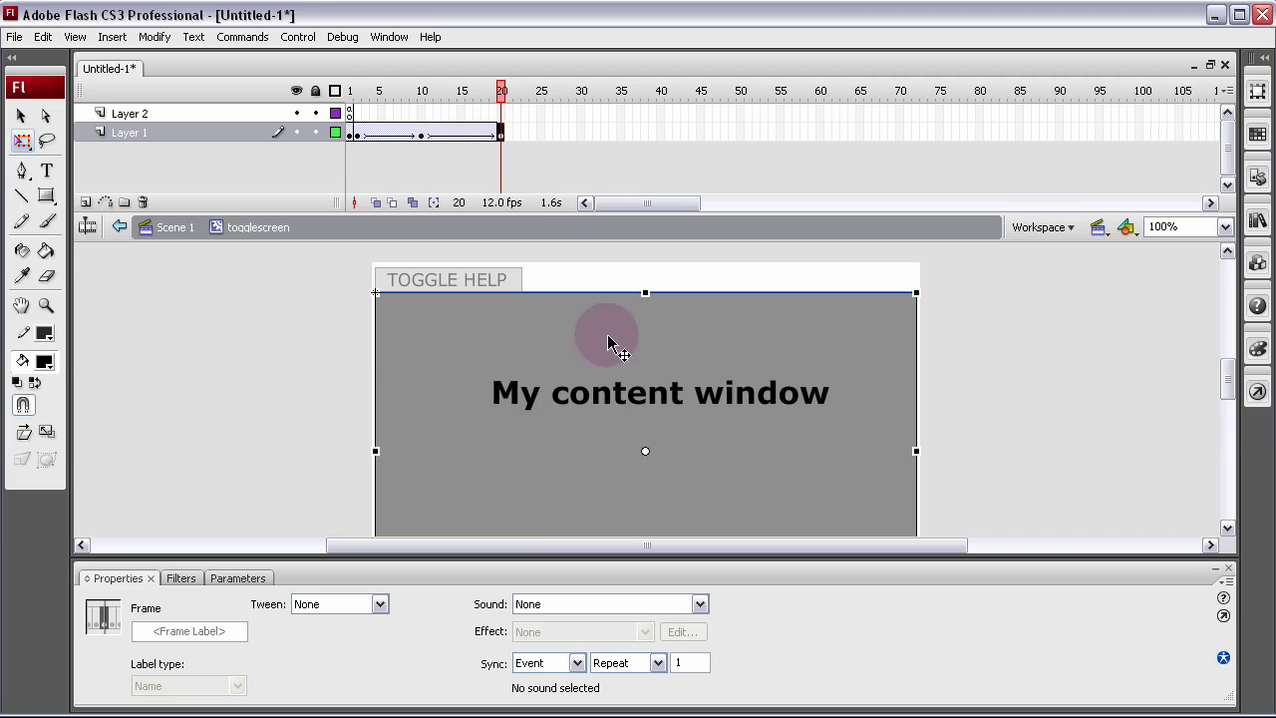
{"action": "left_click", "coordinate": [644, 449]}
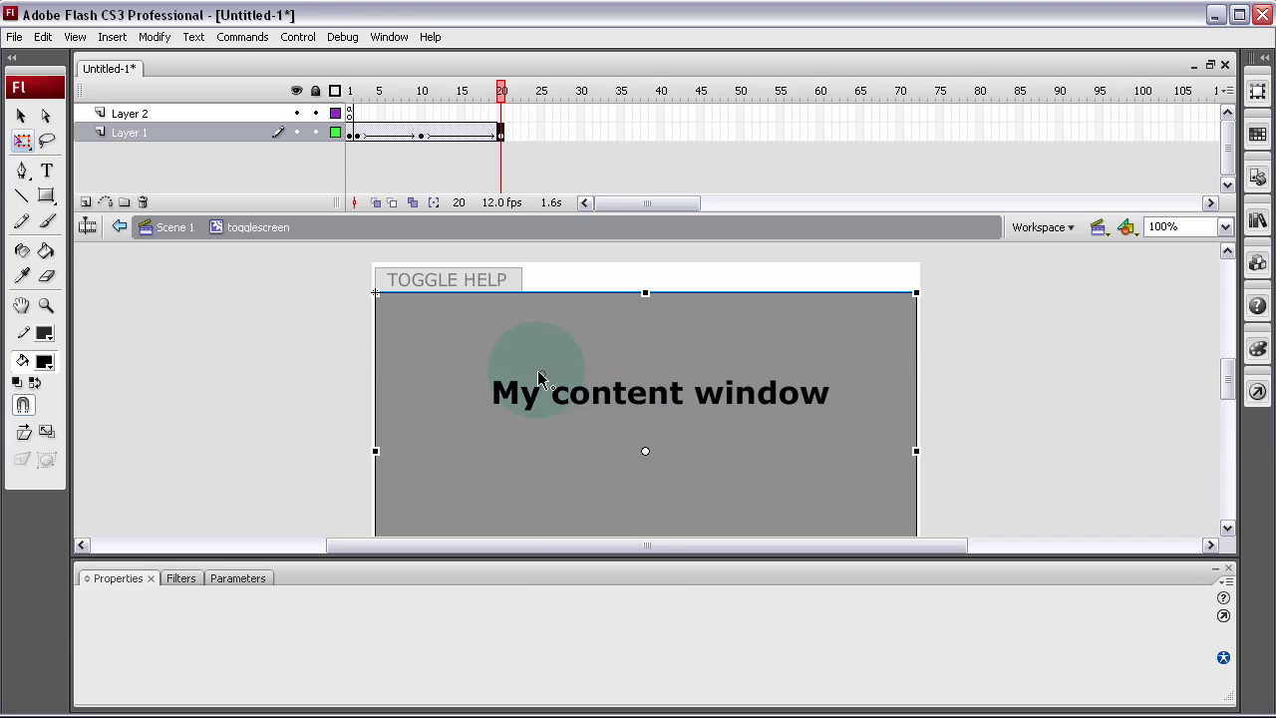
{"action": "left_click", "coordinate": [379, 299]}
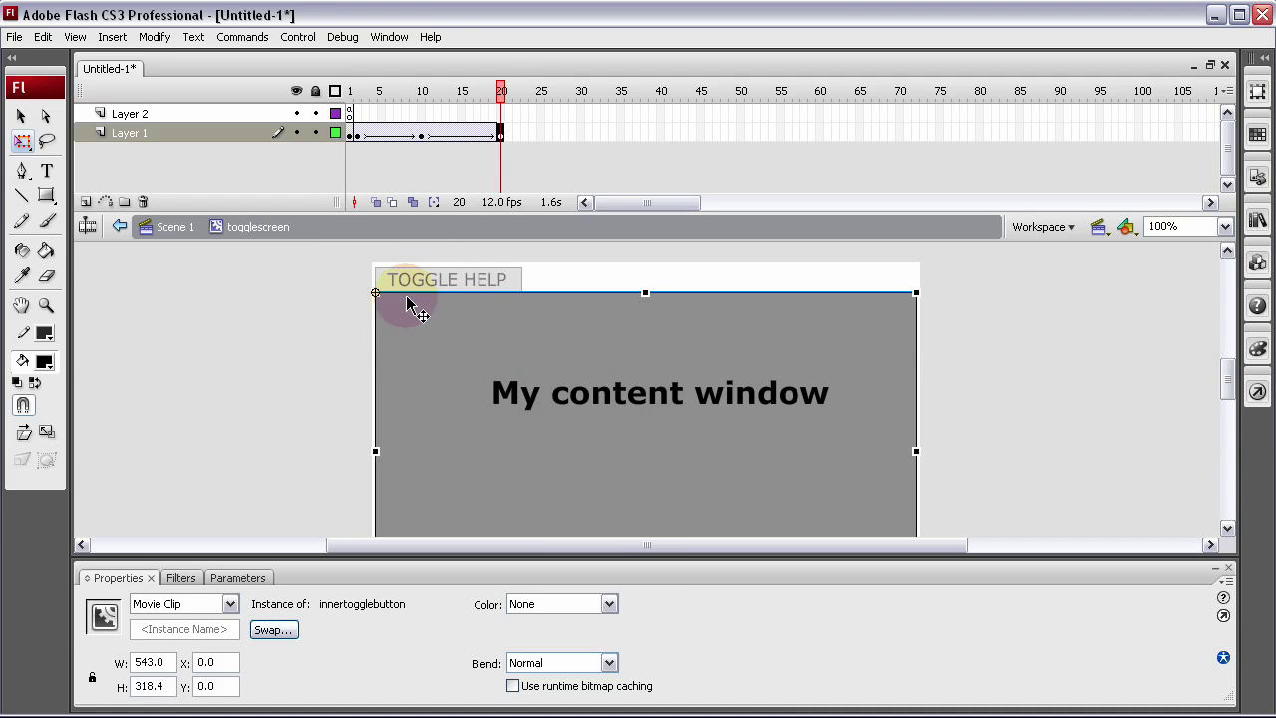
{"action": "left_click_drag", "start_coordinate": [503, 90], "coordinate": [429, 87]}
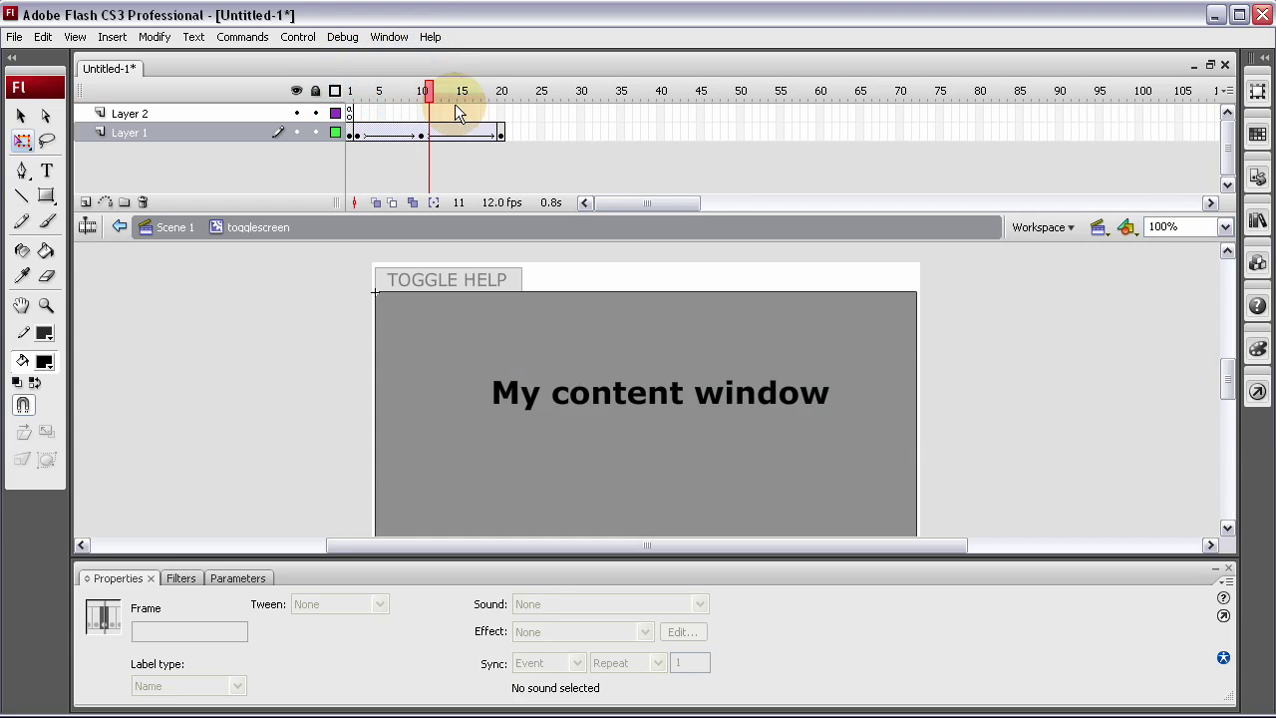
{"action": "left_click", "coordinate": [500, 135]}
{"action": "scroll", "coordinate": [1233, 391], "scroll_direction": "down", "scroll_amount": 3}
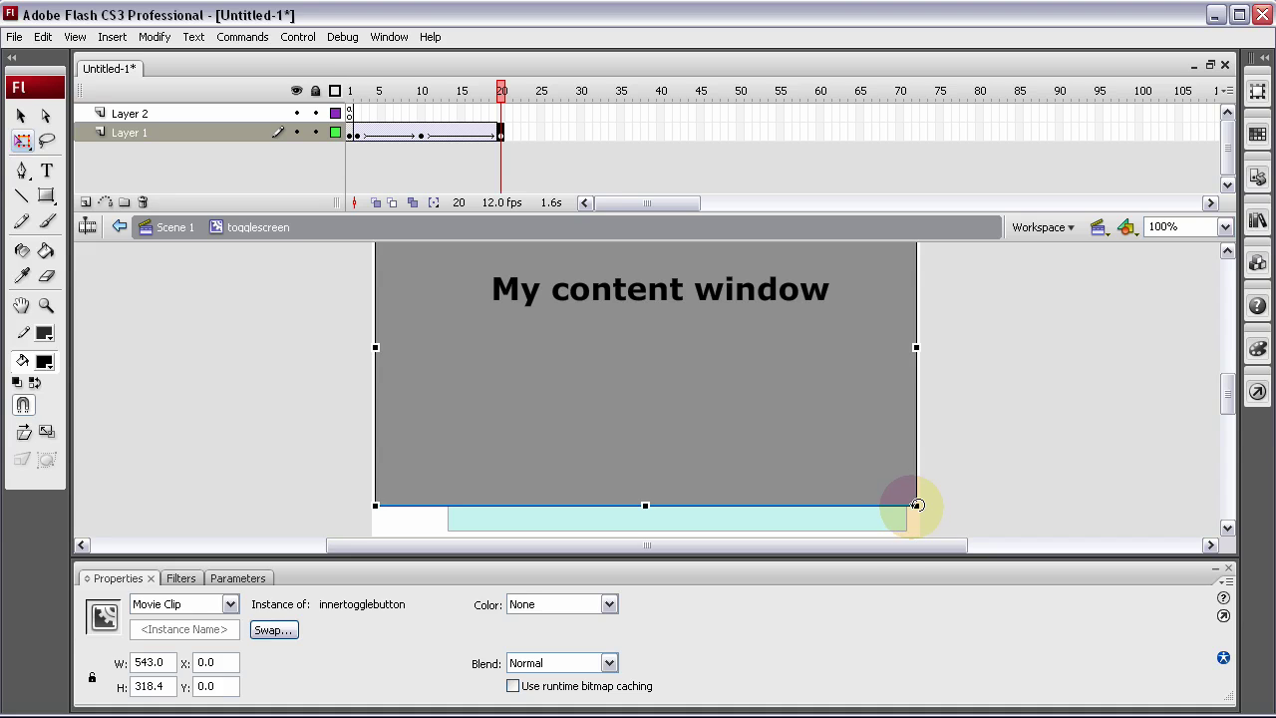
{"action": "left_click_drag", "start_coordinate": [915, 507], "coordinate": [622, 285]}
{"action": "scroll", "coordinate": [652, 356], "scroll_direction": "up", "scroll_amount": 3}
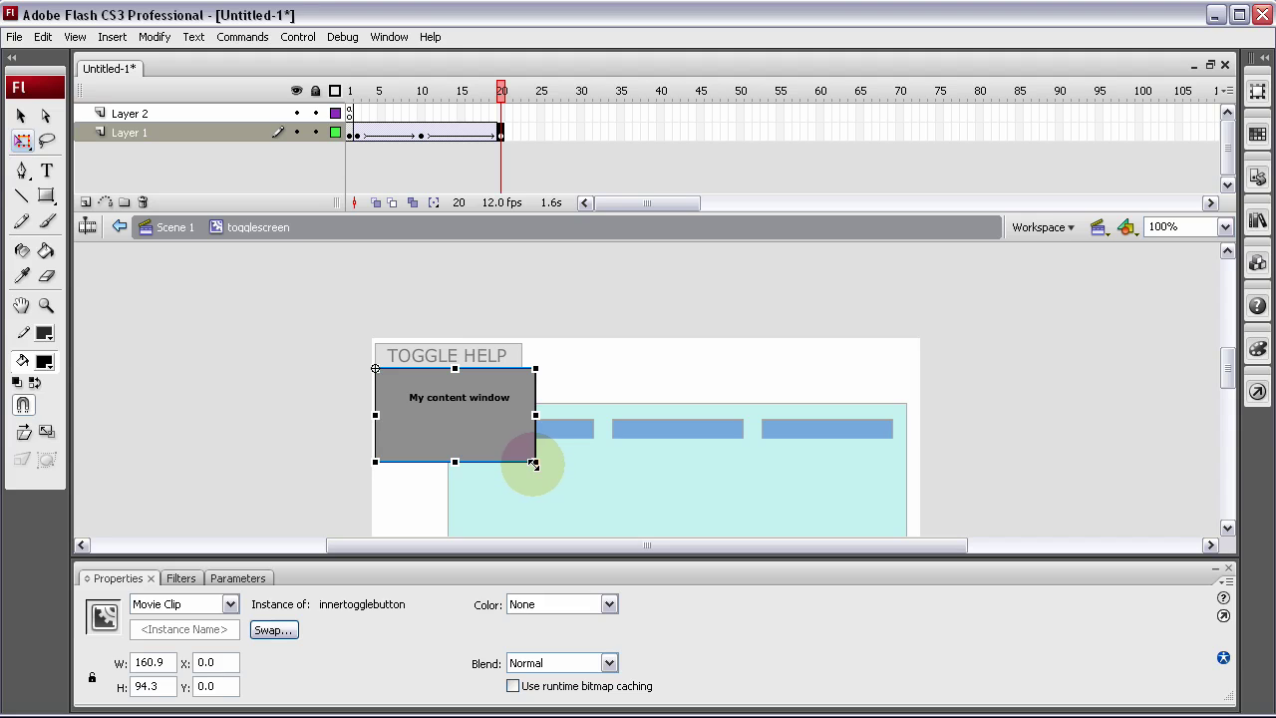
{"action": "left_click_drag", "start_coordinate": [533, 463], "coordinate": [449, 374]}
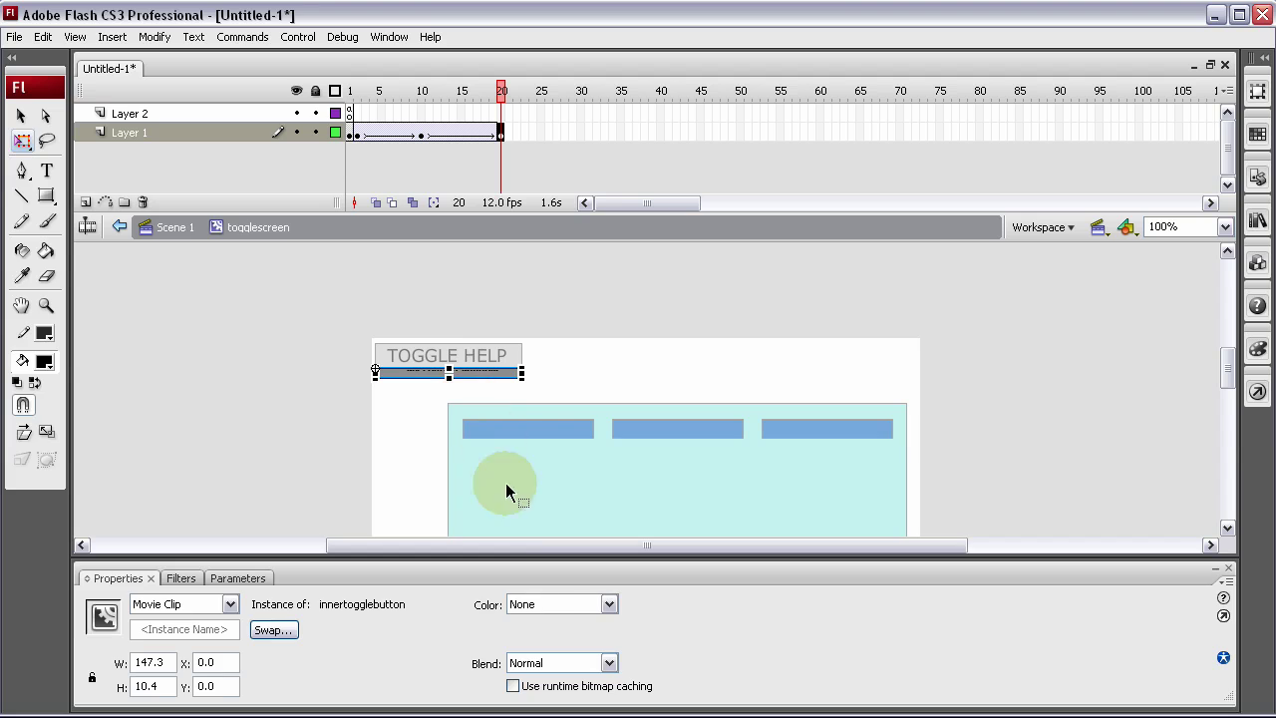
Set the frame-20 clip's Color to Alpha 0%.
{"action": "left_click", "coordinate": [609, 604]}
{"action": "left_click", "coordinate": [568, 660]}
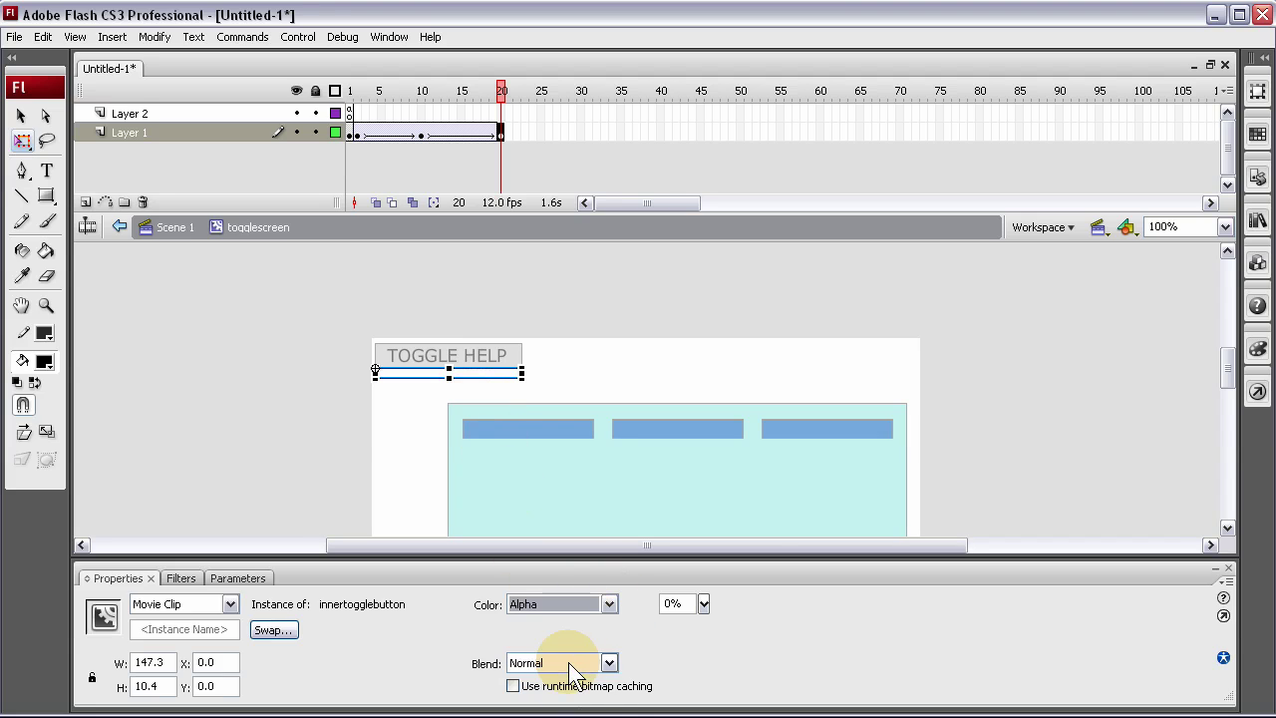
{"action": "left_click", "coordinate": [1002, 368]}
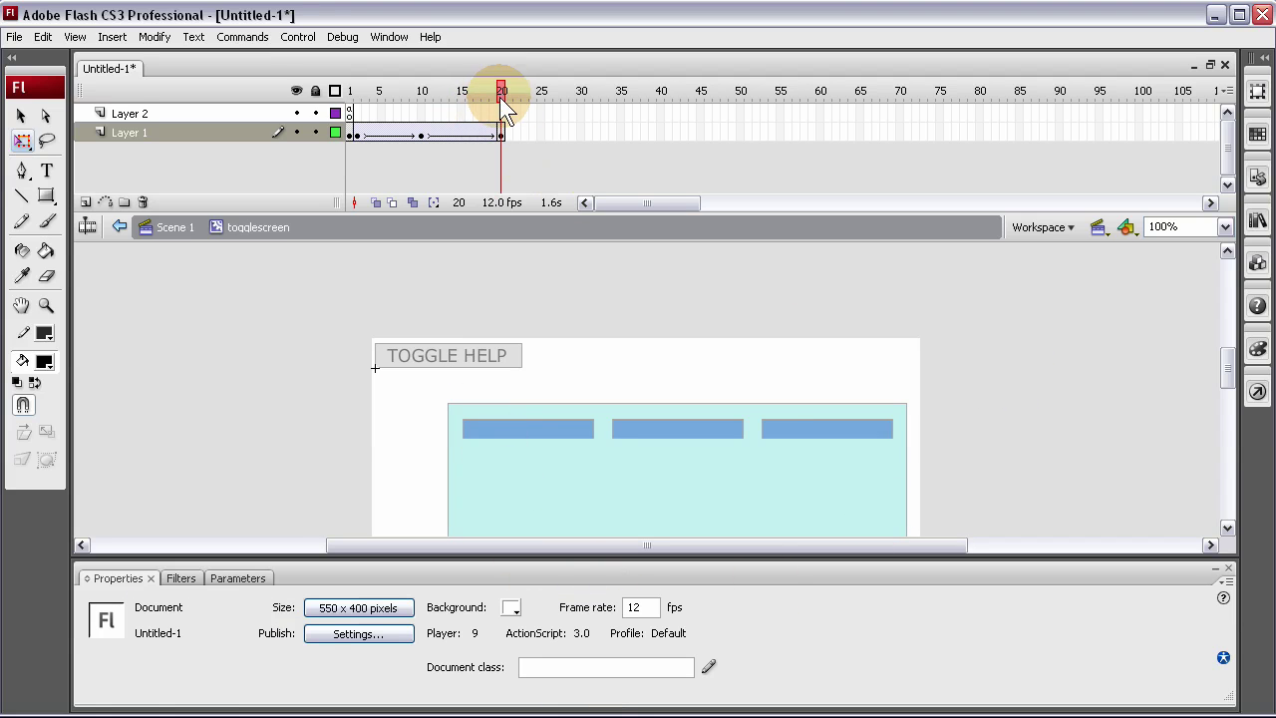
Add a blank keyframe at frame 10 of Layer 2 with a stop(); script.
{"action": "left_click", "coordinate": [502, 115]}
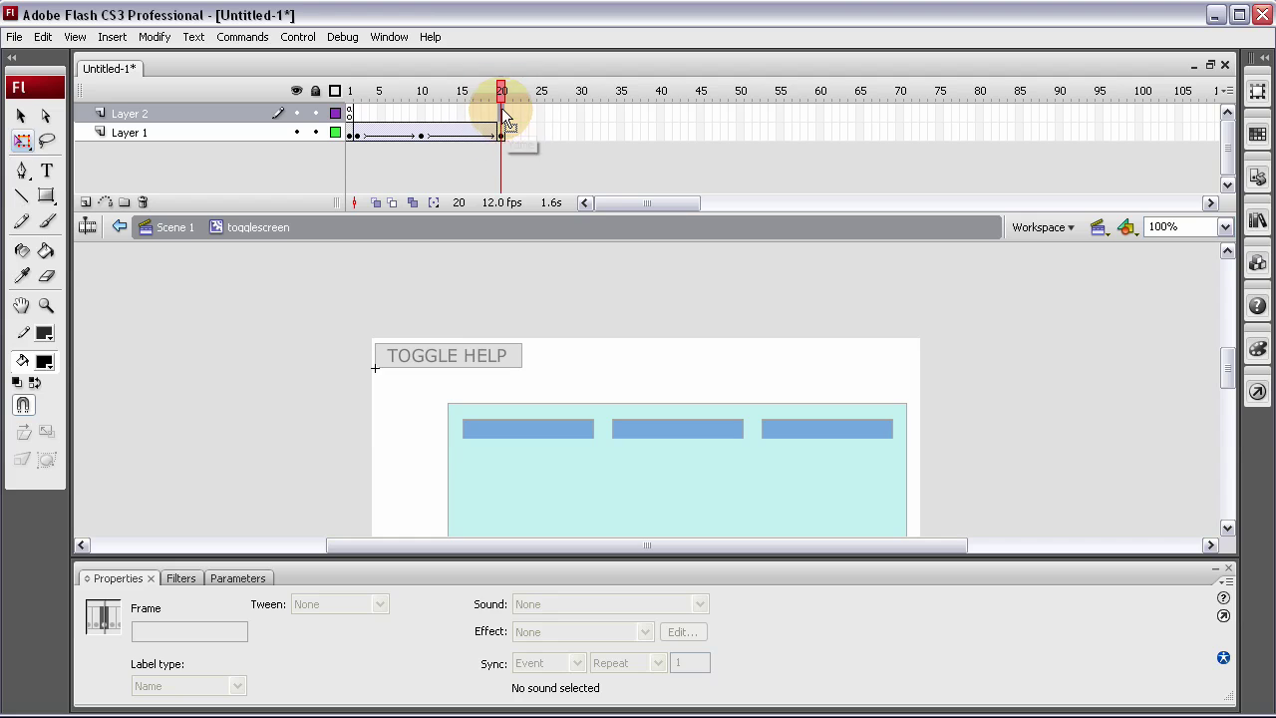
{"action": "left_click", "coordinate": [421, 114]}
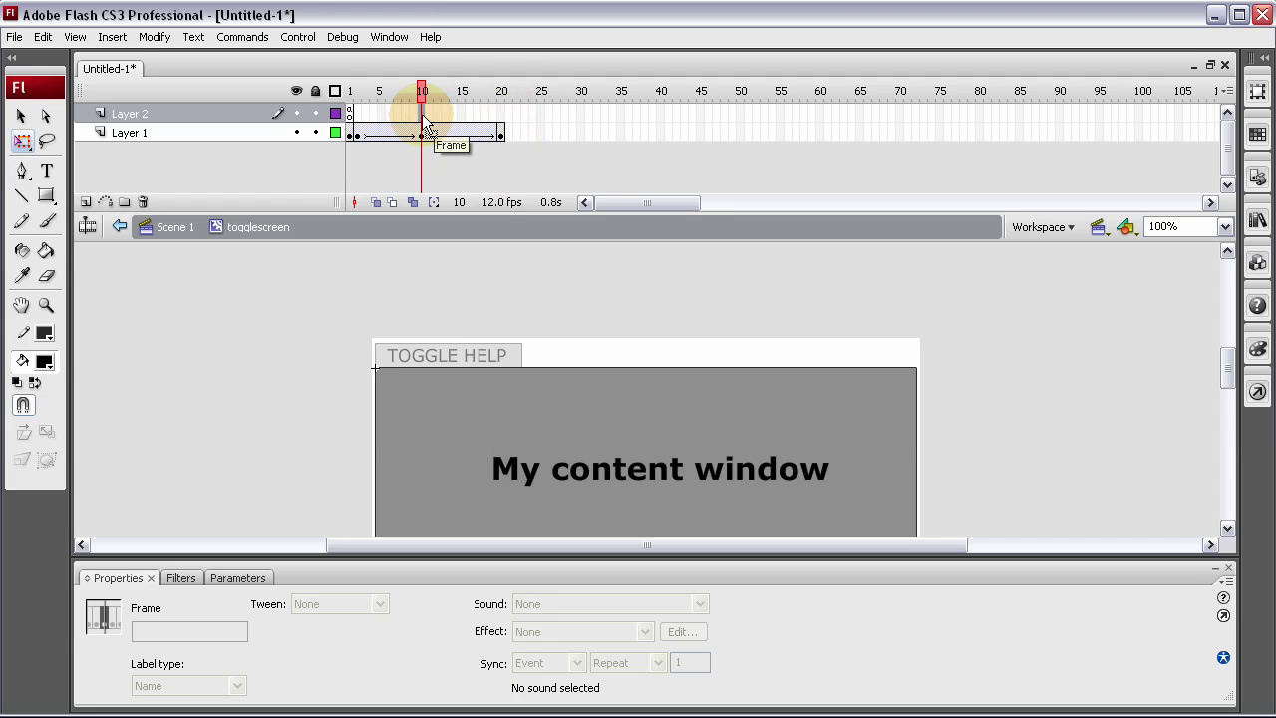
{"action": "key", "text": "F9"}
{"action": "key", "text": "F9"}
{"action": "key", "text": "F7"}
{"action": "key", "text": "F9"}
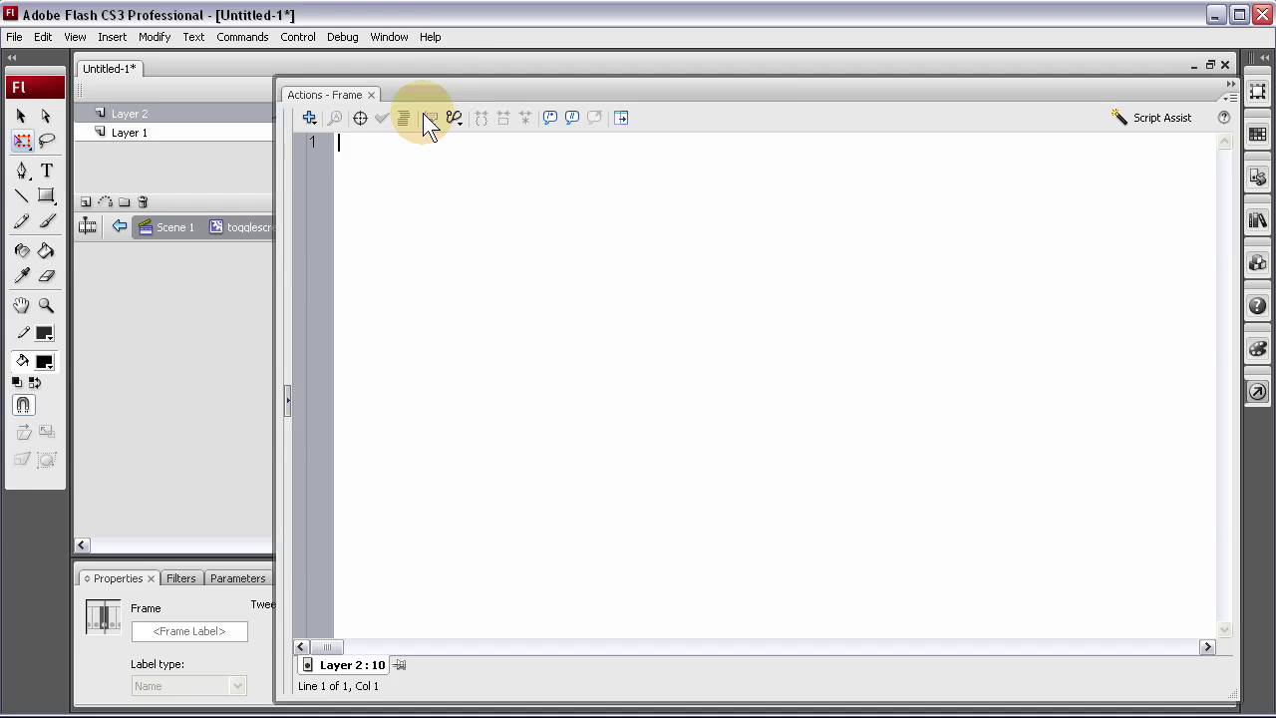
{"action": "type", "text": "stop();"}
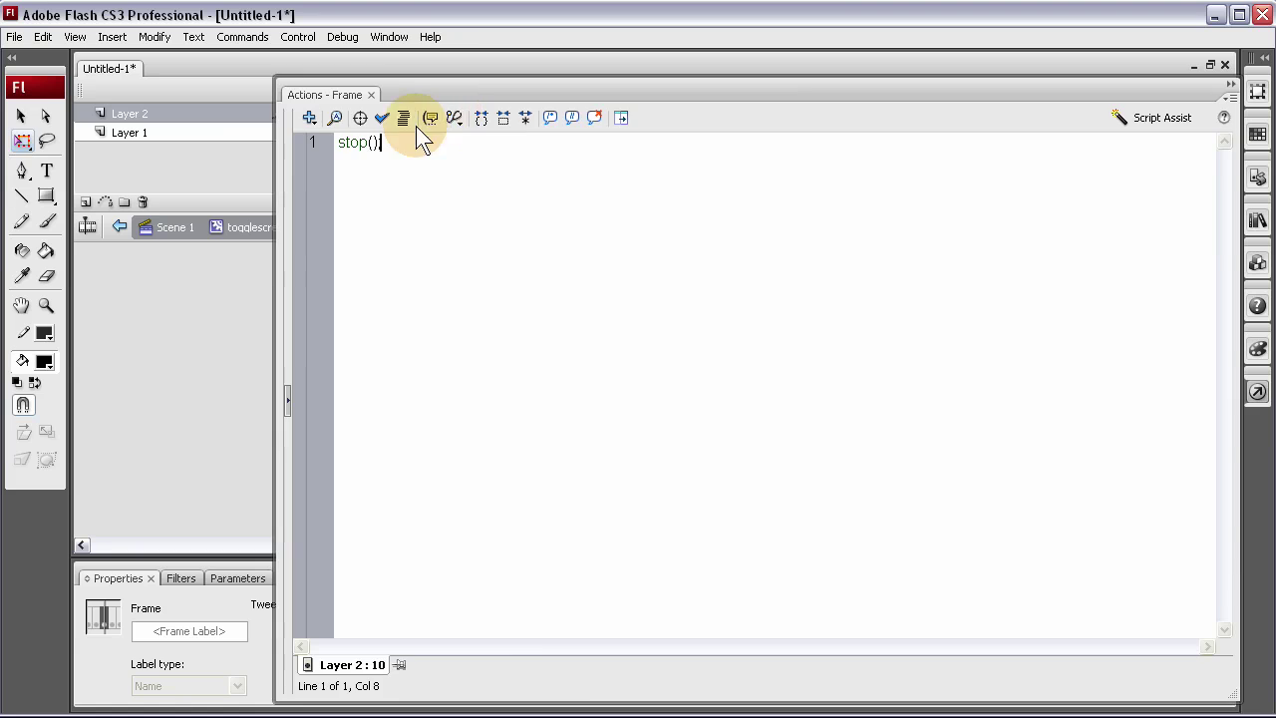
{"action": "key", "text": "F9"}
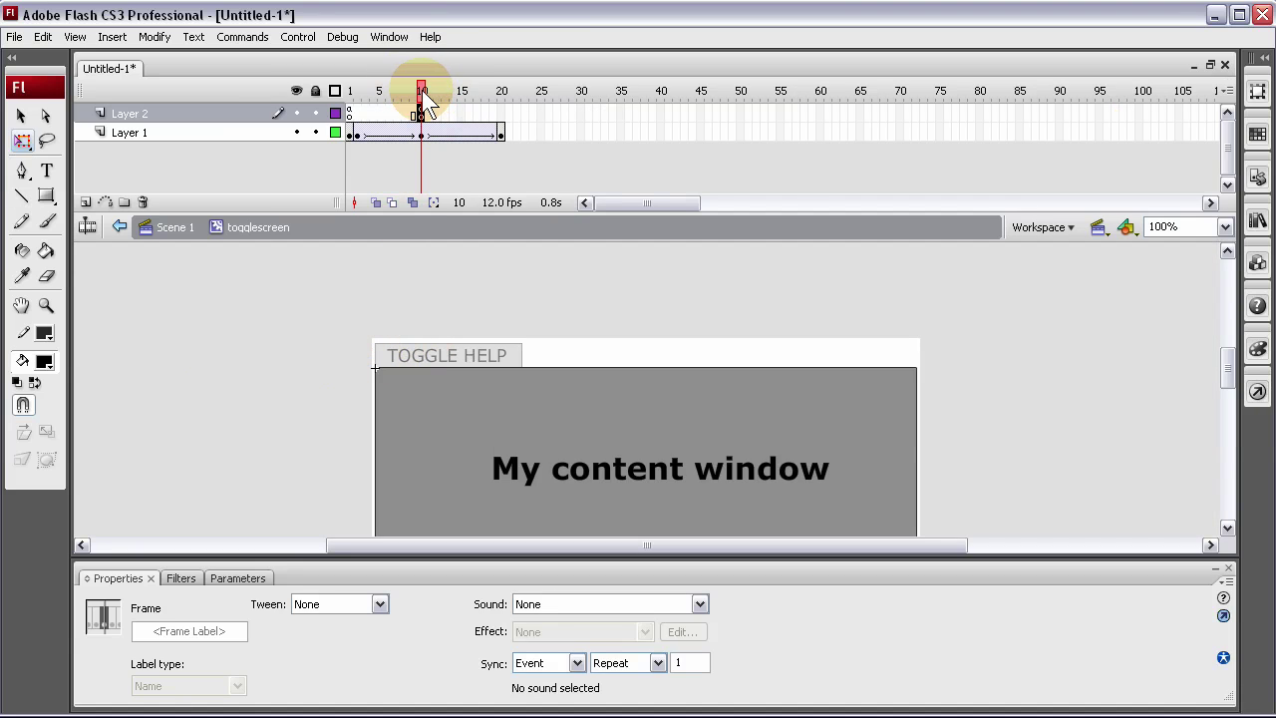
{"action": "left_click_drag", "start_coordinate": [422, 90], "coordinate": [349, 87]}
{"action": "left_click", "coordinate": [351, 134]}
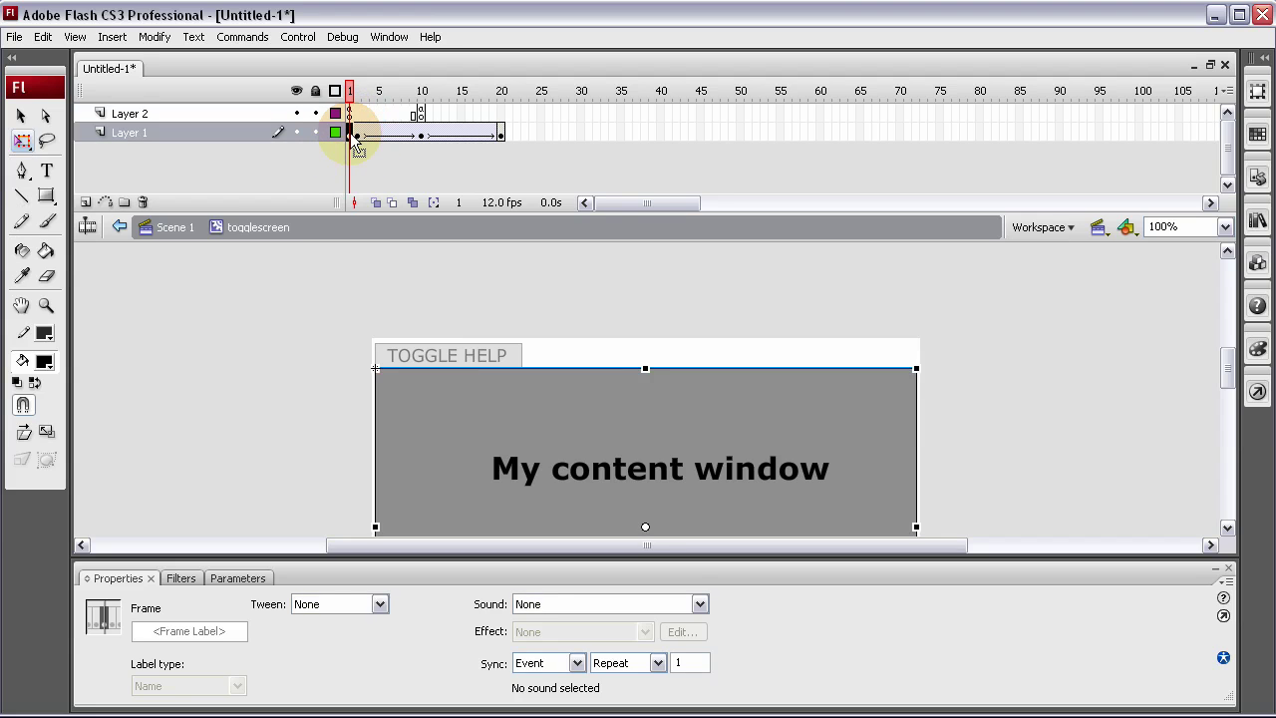
Delete the content window from frame 1 and preview the tween through frame 20.
{"action": "key", "text": "Delete"}
{"action": "left_click", "coordinate": [353, 145]}
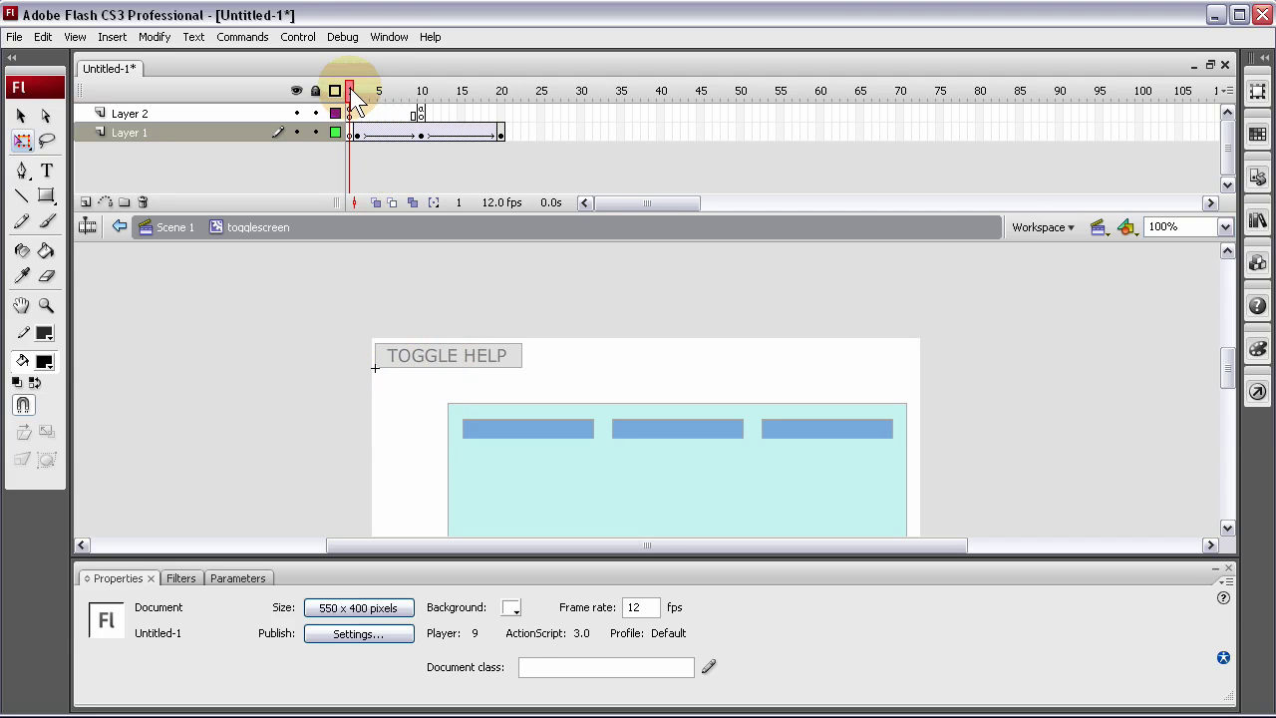
{"action": "left_click_drag", "start_coordinate": [351, 90], "coordinate": [421, 93]}
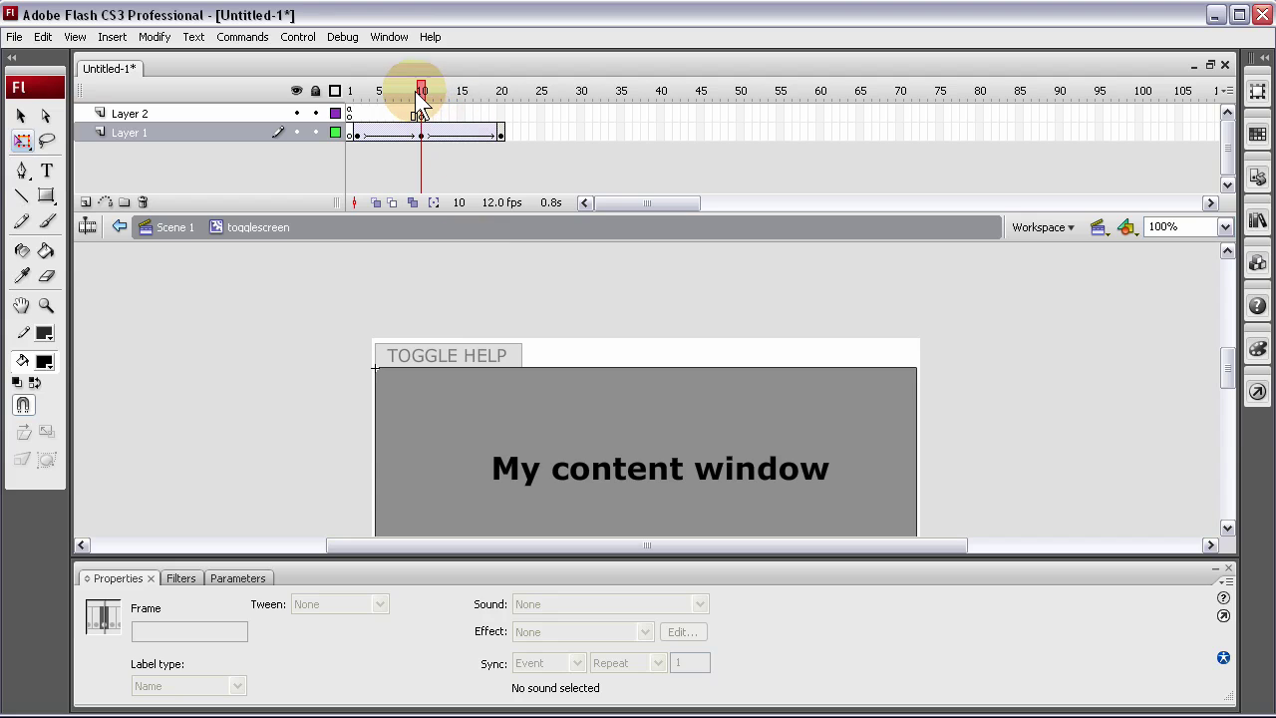
{"action": "left_click_drag", "start_coordinate": [421, 90], "coordinate": [502, 88]}
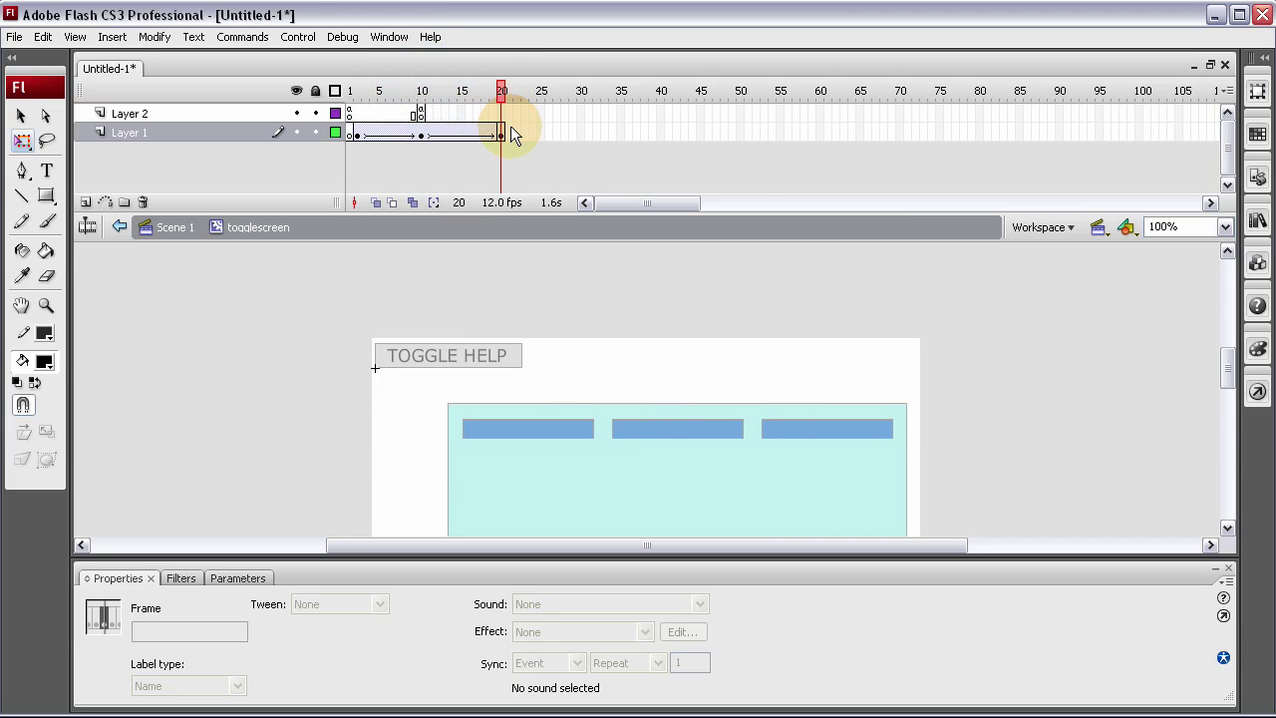
Check the frame 1 keyframes of both layers and frame 20 of Layer 2.
{"action": "left_click", "coordinate": [352, 114]}
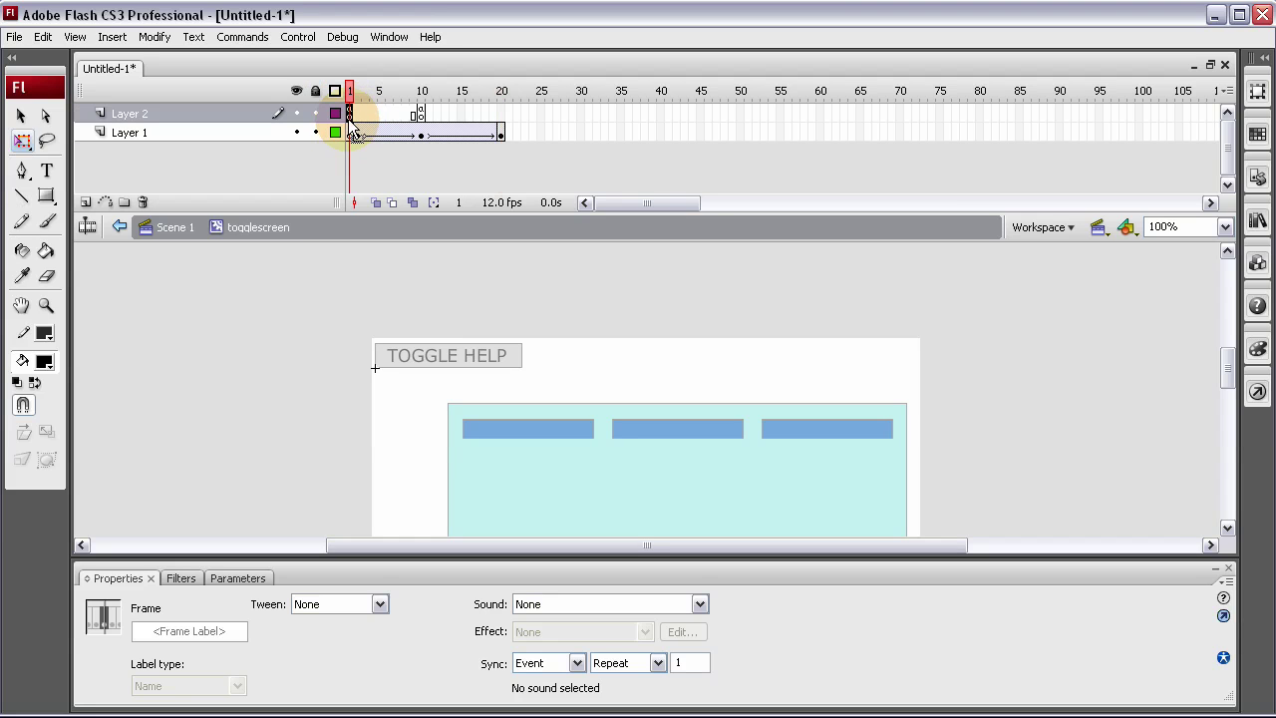
{"action": "left_click", "coordinate": [352, 134]}
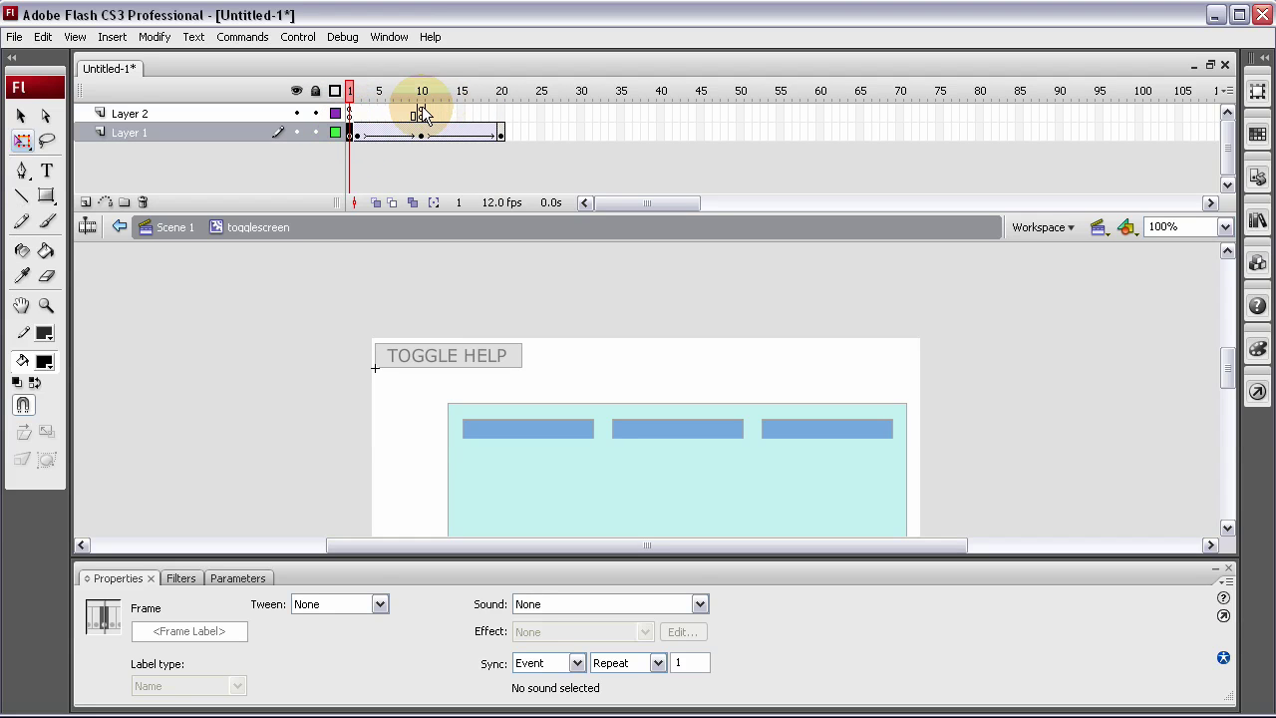
{"action": "left_click", "coordinate": [502, 115]}
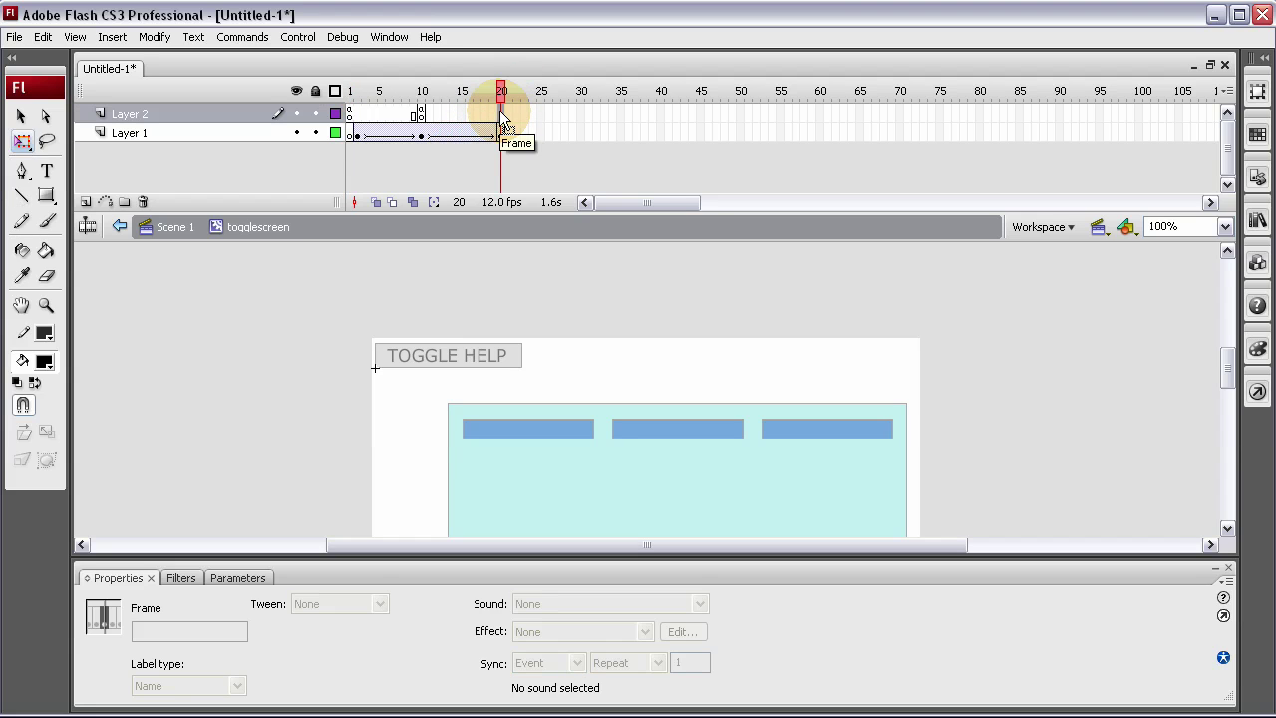
{"action": "left_click", "coordinate": [225, 349]}
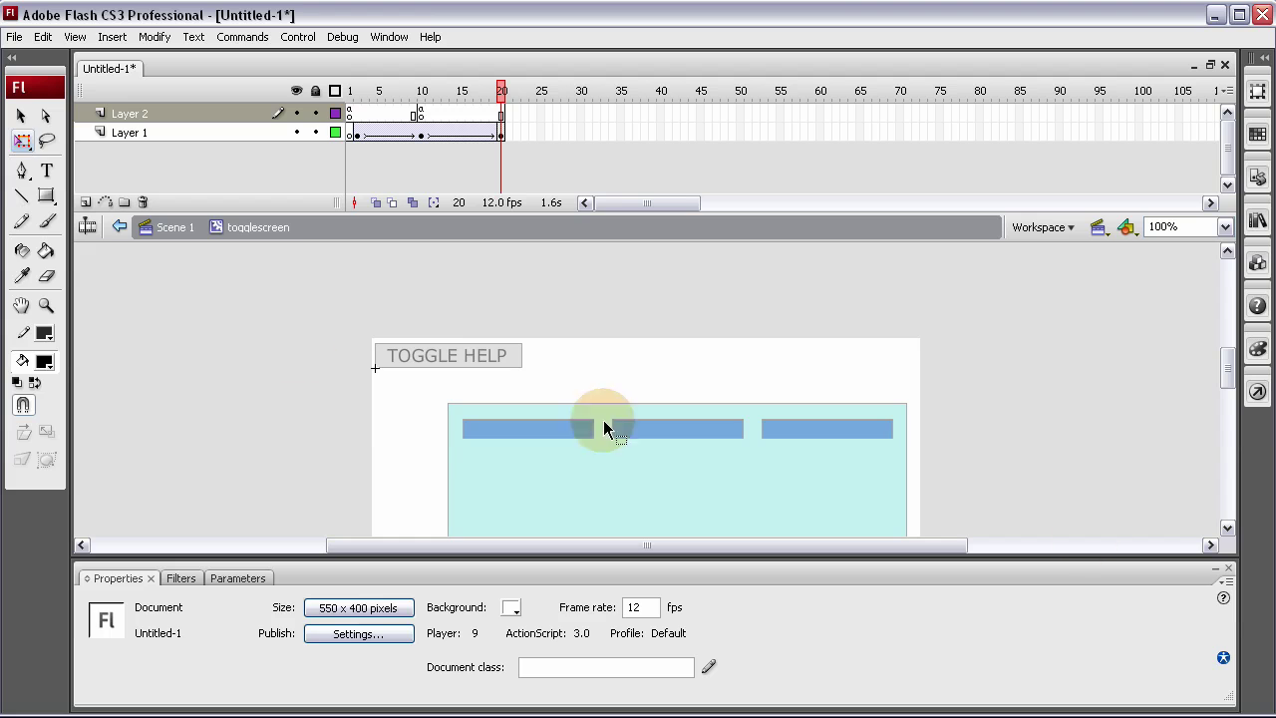
Leave the togglescreen symbol, return to Scene 1 and select the toggleBtn layer.
{"action": "double_click", "coordinate": [258, 378]}
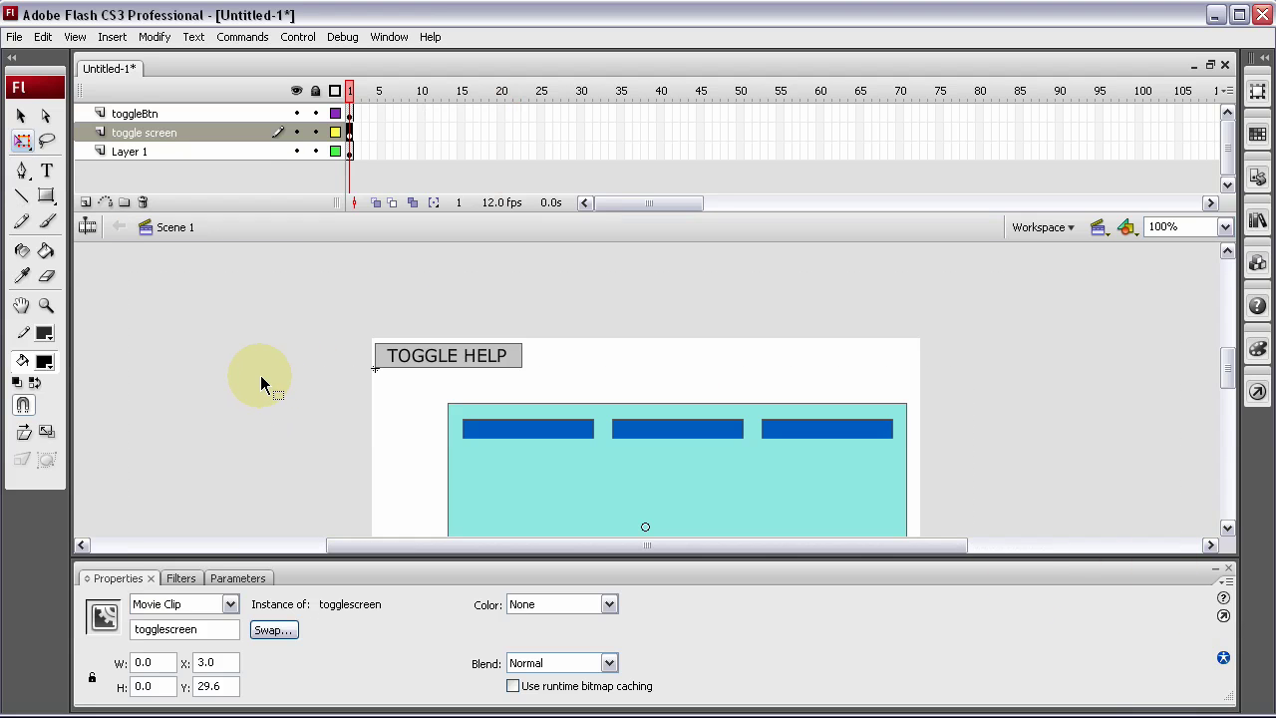
{"action": "left_click", "coordinate": [260, 373]}
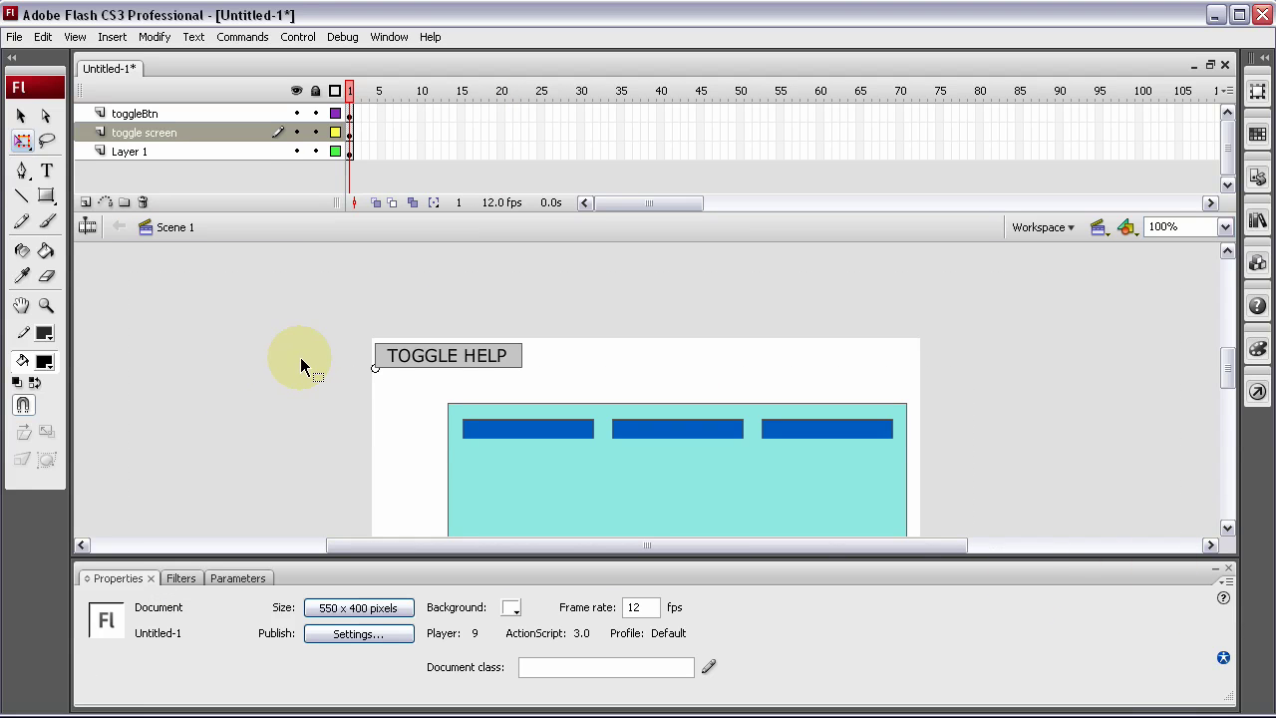
{"action": "left_click", "coordinate": [461, 368]}
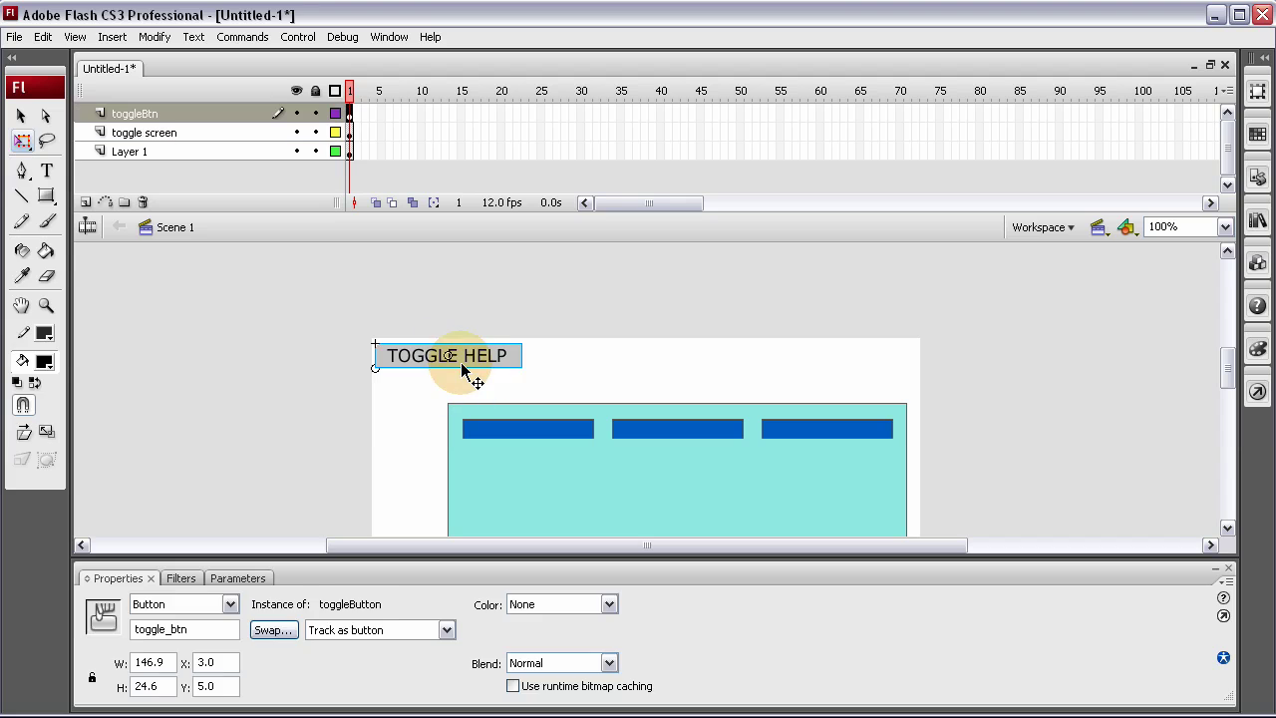
{"action": "left_click", "coordinate": [218, 392]}
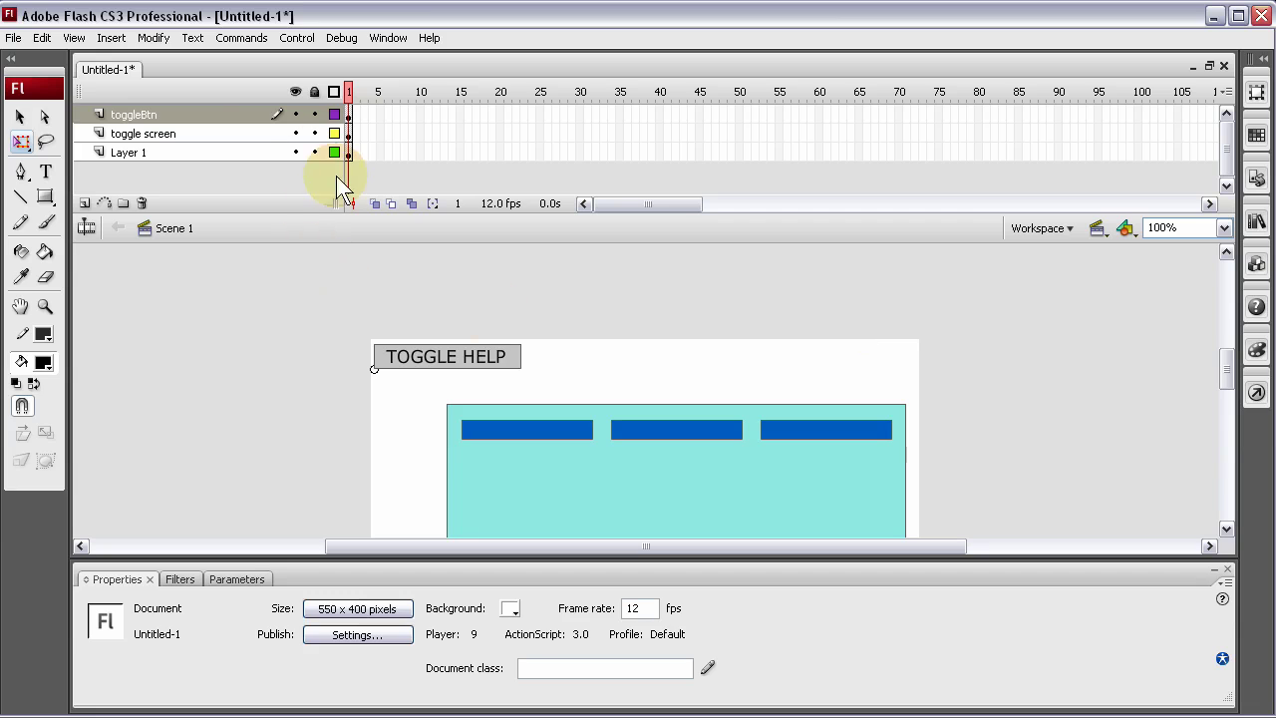
{"action": "left_click", "coordinate": [182, 116]}
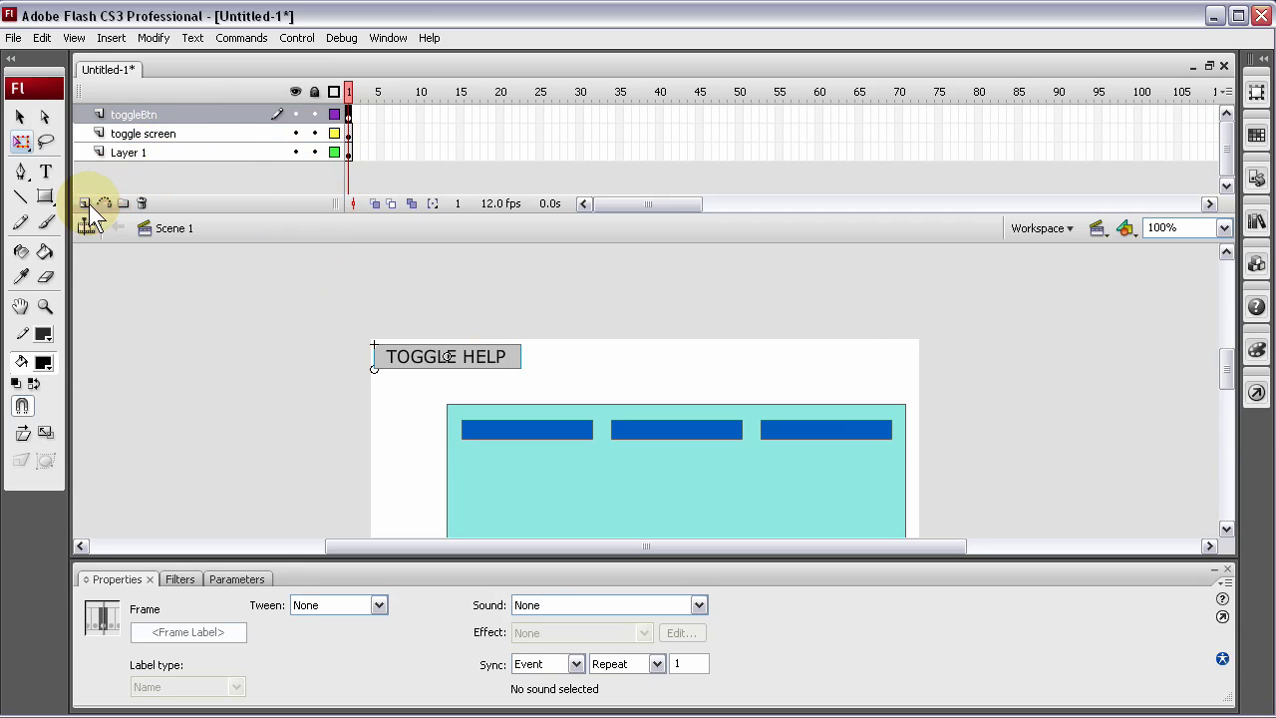
Insert a new layer at the top and name it as3.
{"action": "left_click", "coordinate": [85, 203]}
{"action": "double_click", "coordinate": [145, 115]}
{"action": "type", "text": "as3"}
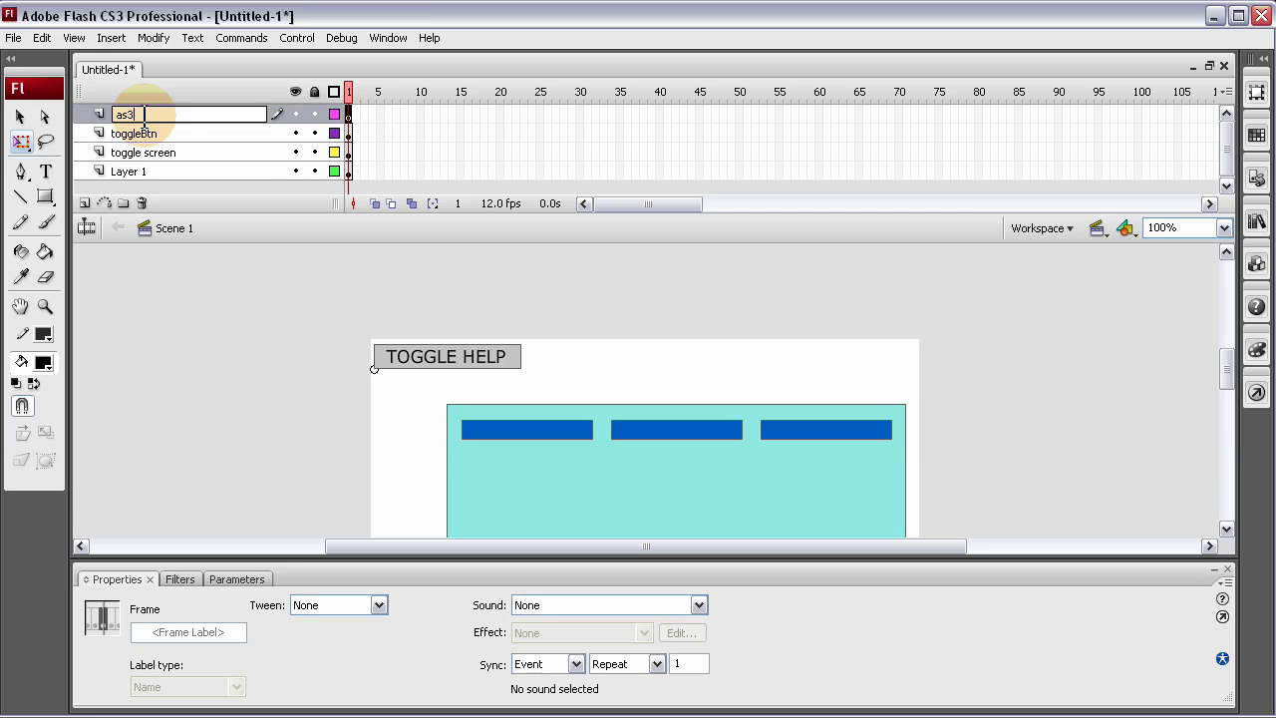
{"action": "key", "text": "Return"}
Confirm the button's instance name is toggle_btn, then open the as3 frame 1 script.
{"action": "left_click", "coordinate": [350, 115]}
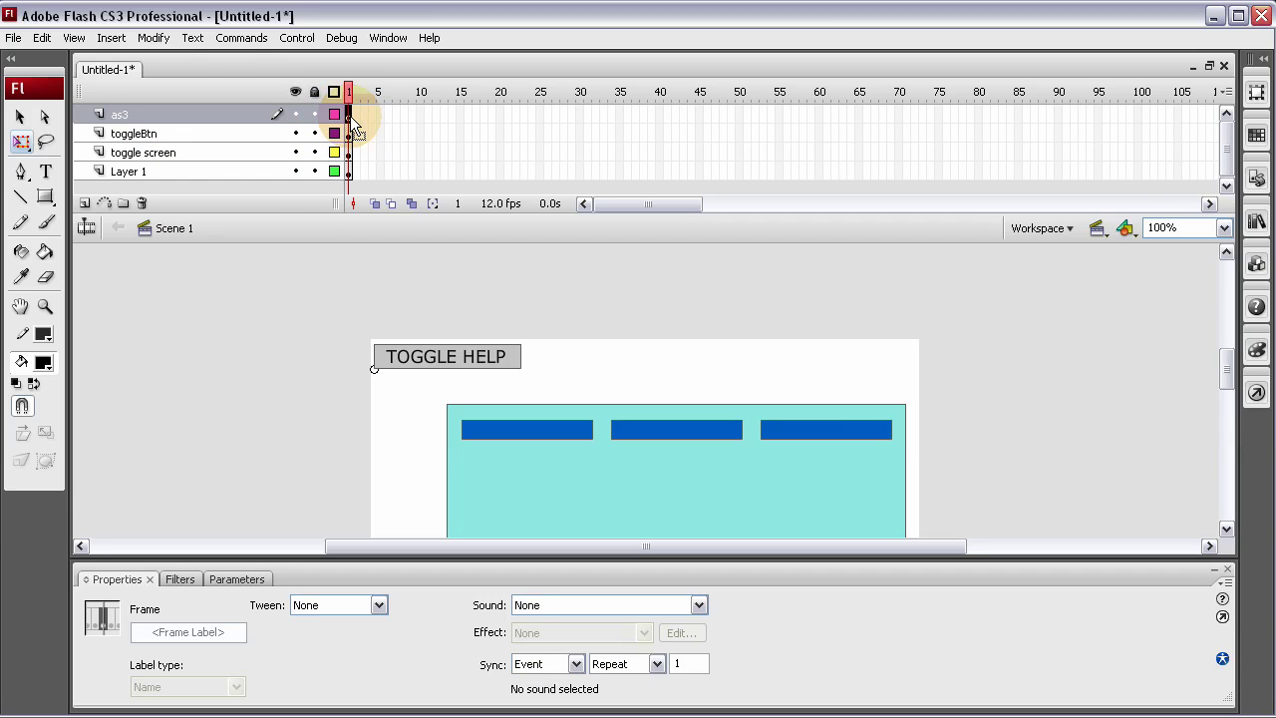
{"action": "key", "text": "F9"}
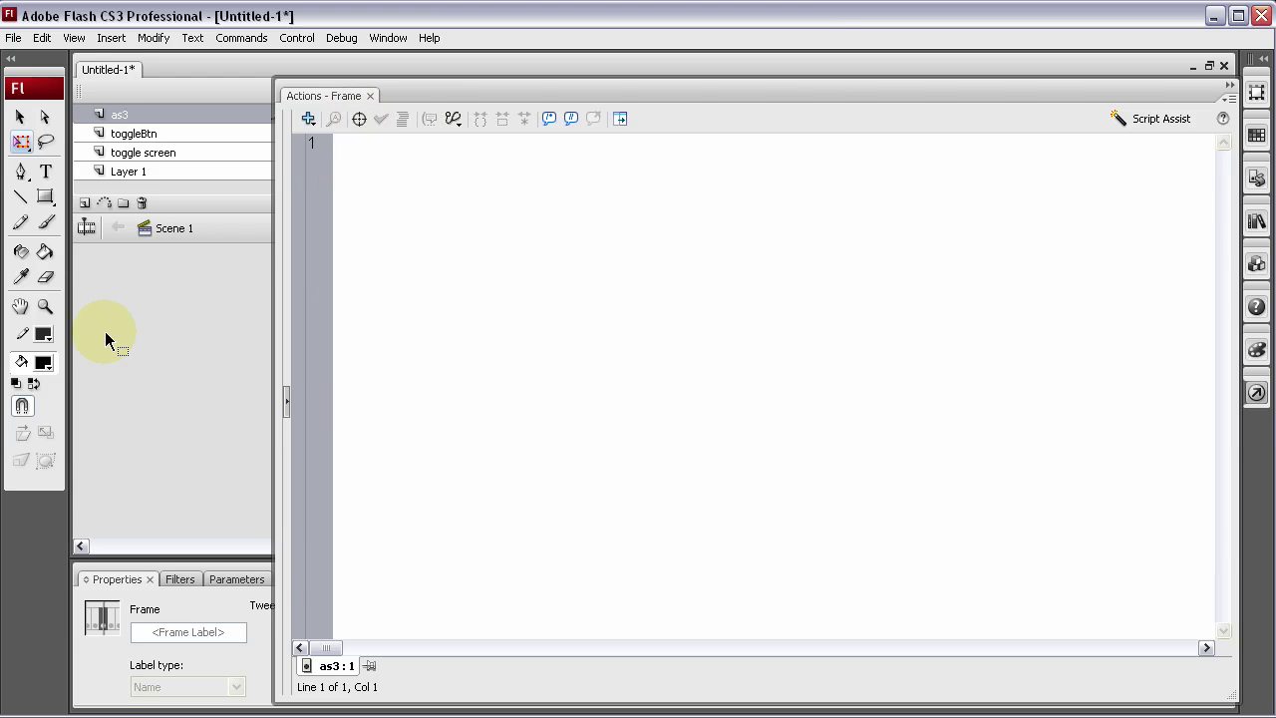
{"action": "key", "text": "F9"}
{"action": "left_click", "coordinate": [487, 366]}
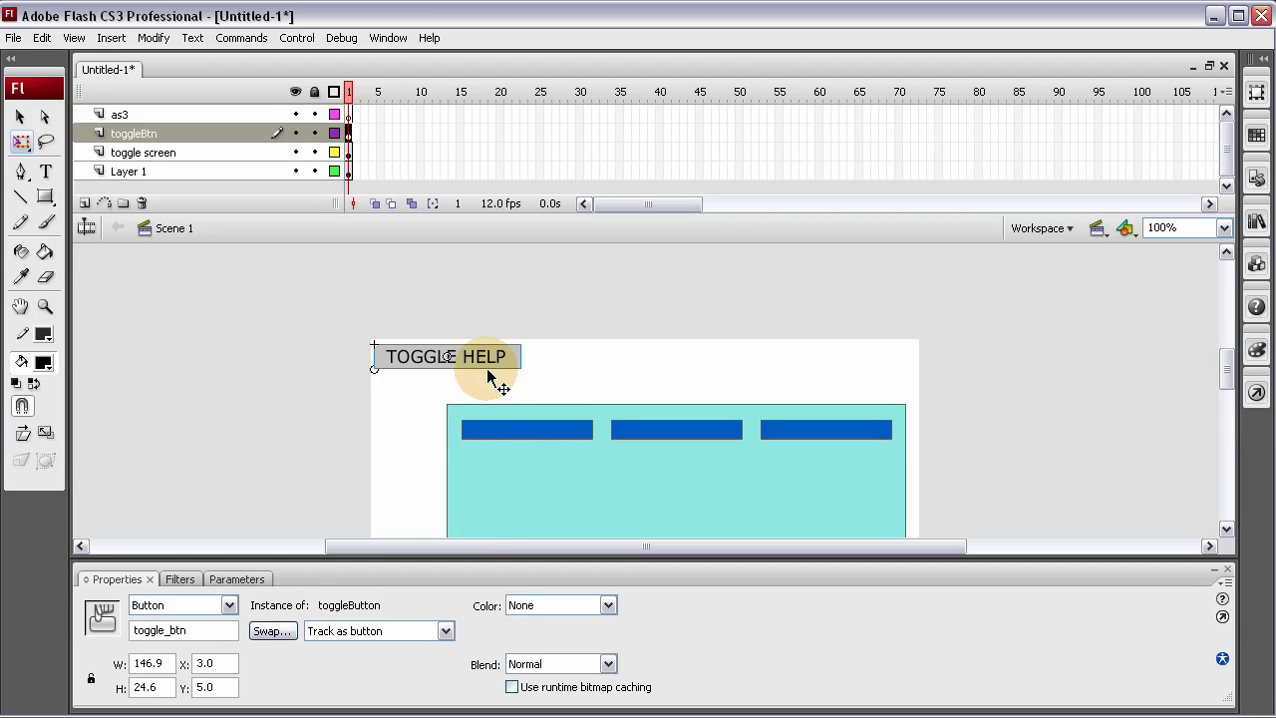
{"action": "double_click", "coordinate": [201, 631]}
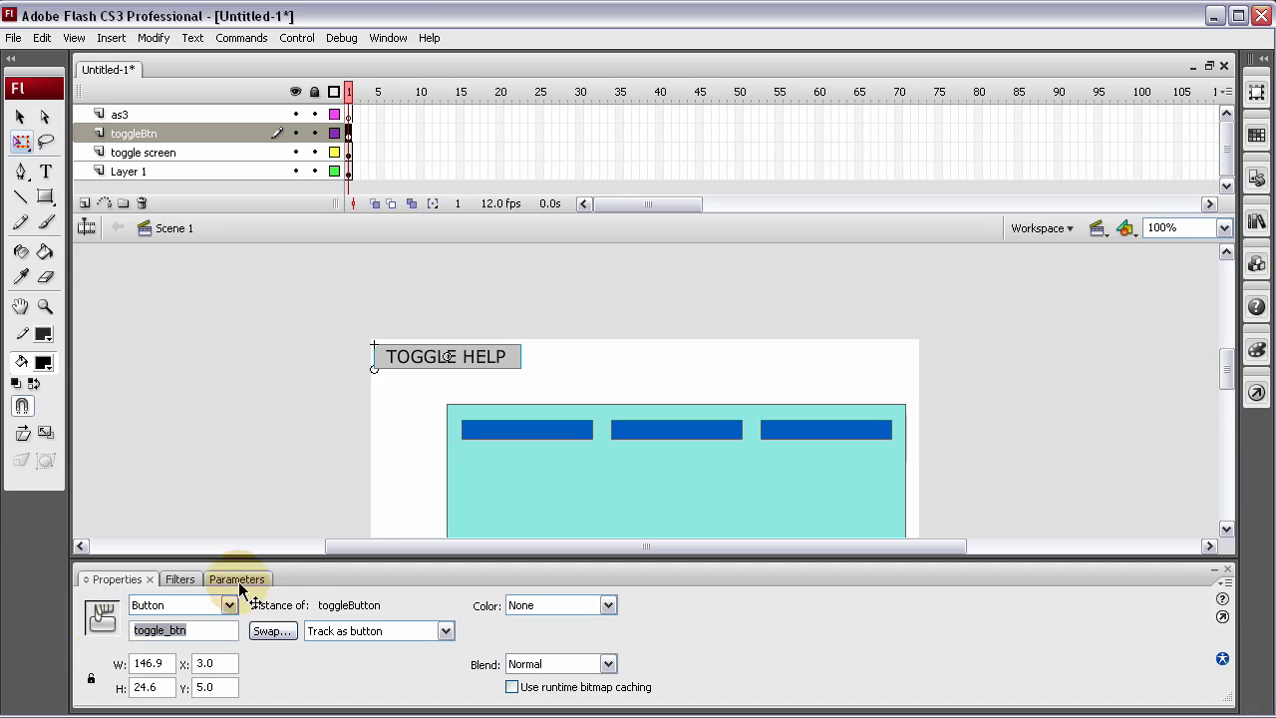
{"action": "left_click", "coordinate": [375, 369]}
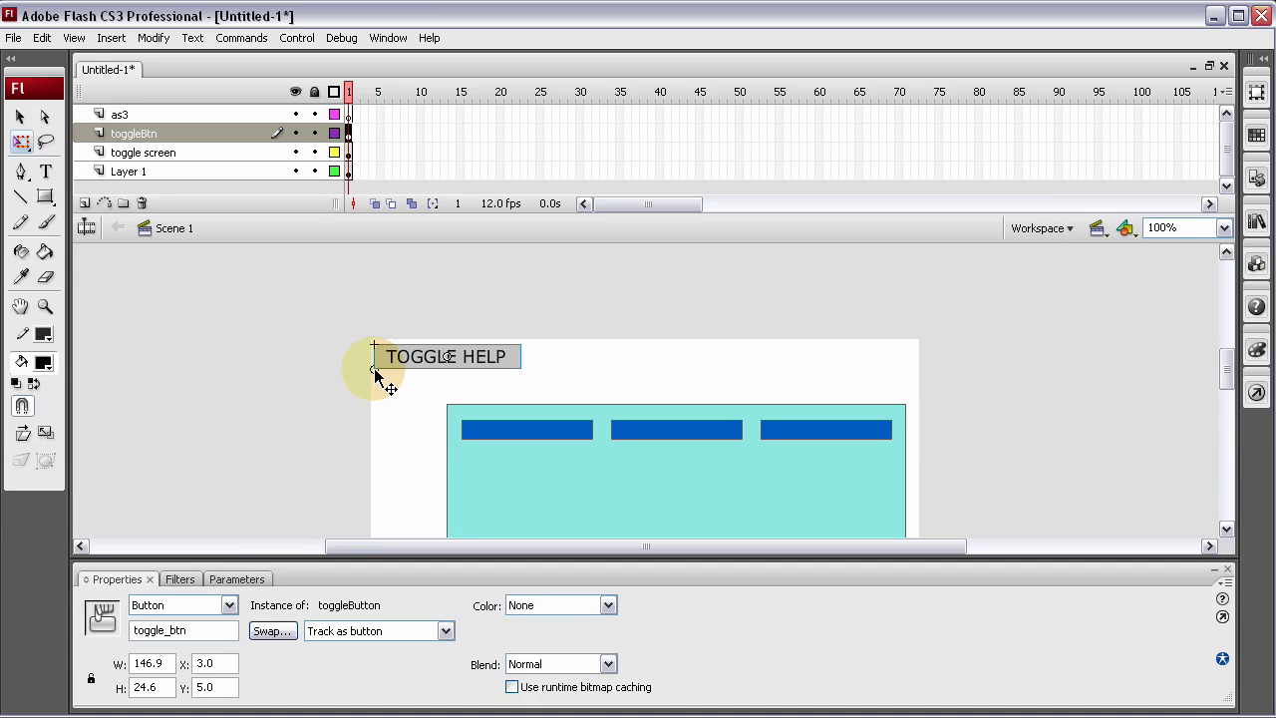
{"action": "left_click", "coordinate": [349, 114]}
{"action": "key", "text": "F9"}
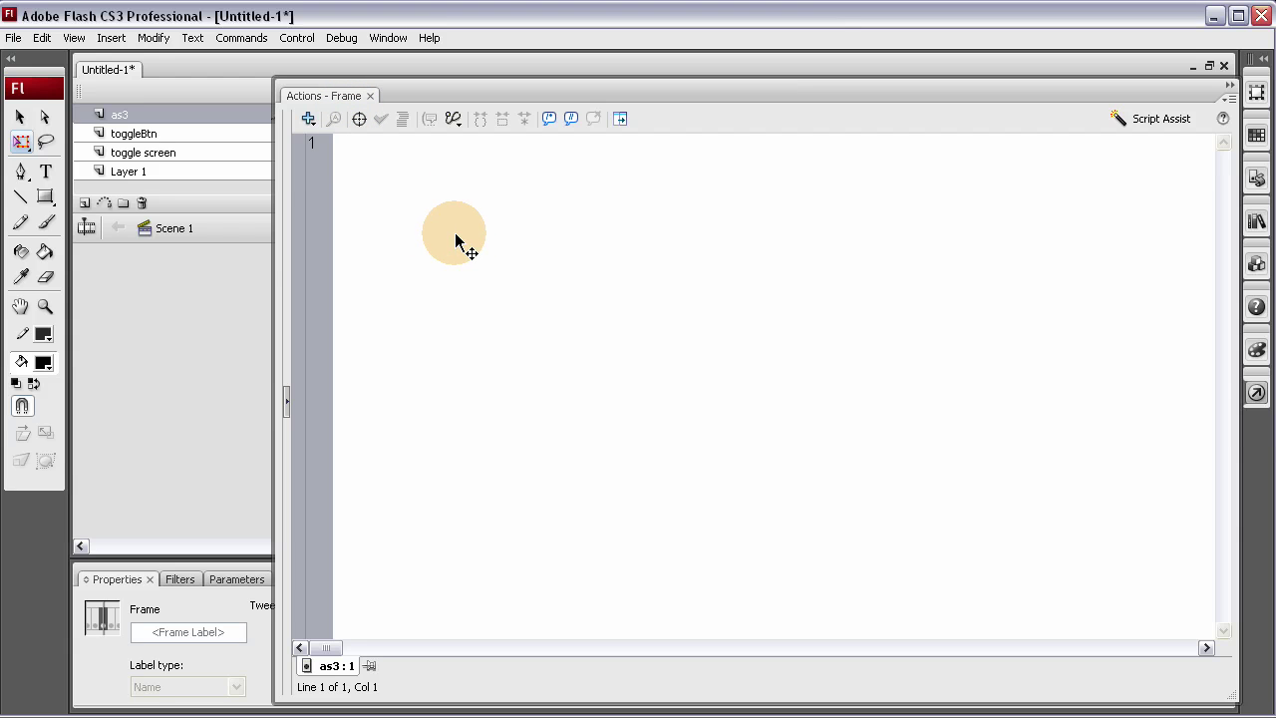
Write toggle_btn.addEventListener(MouseEvent.CLICK, toggleContent); in the as3 frame script.
{"action": "type", "text": "toggle_btn"}
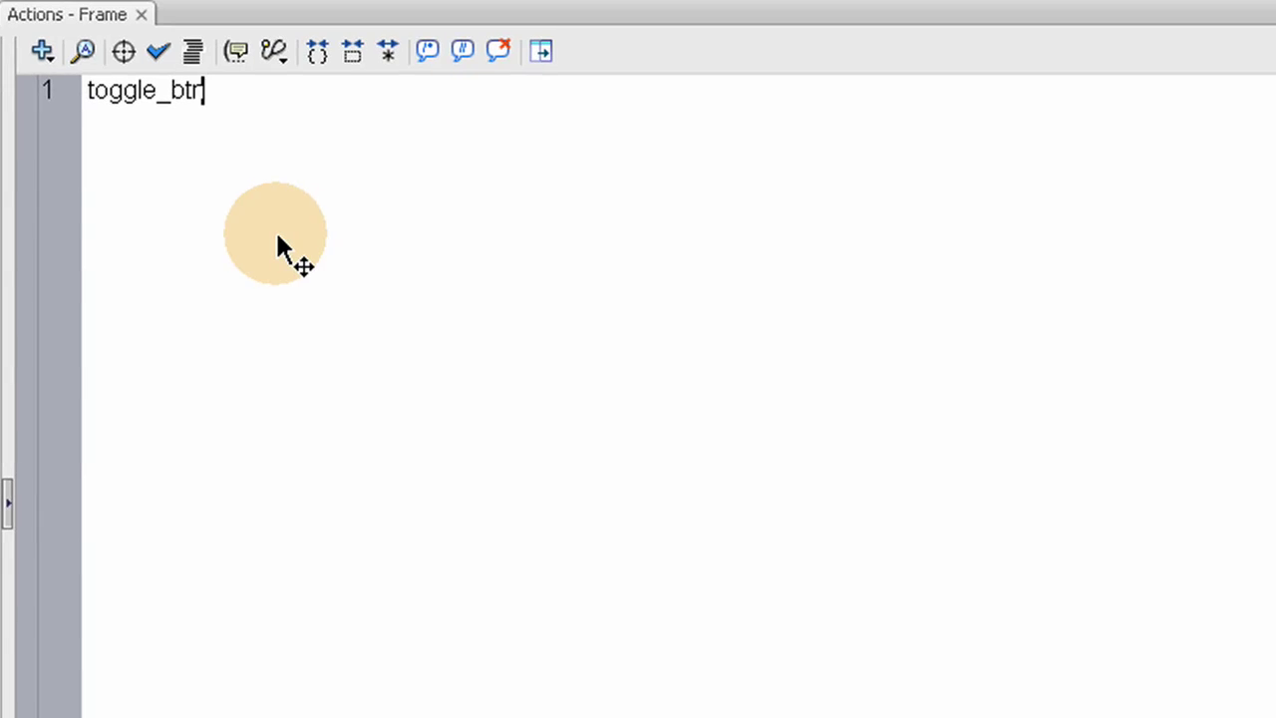
{"action": "type", "text": "."}
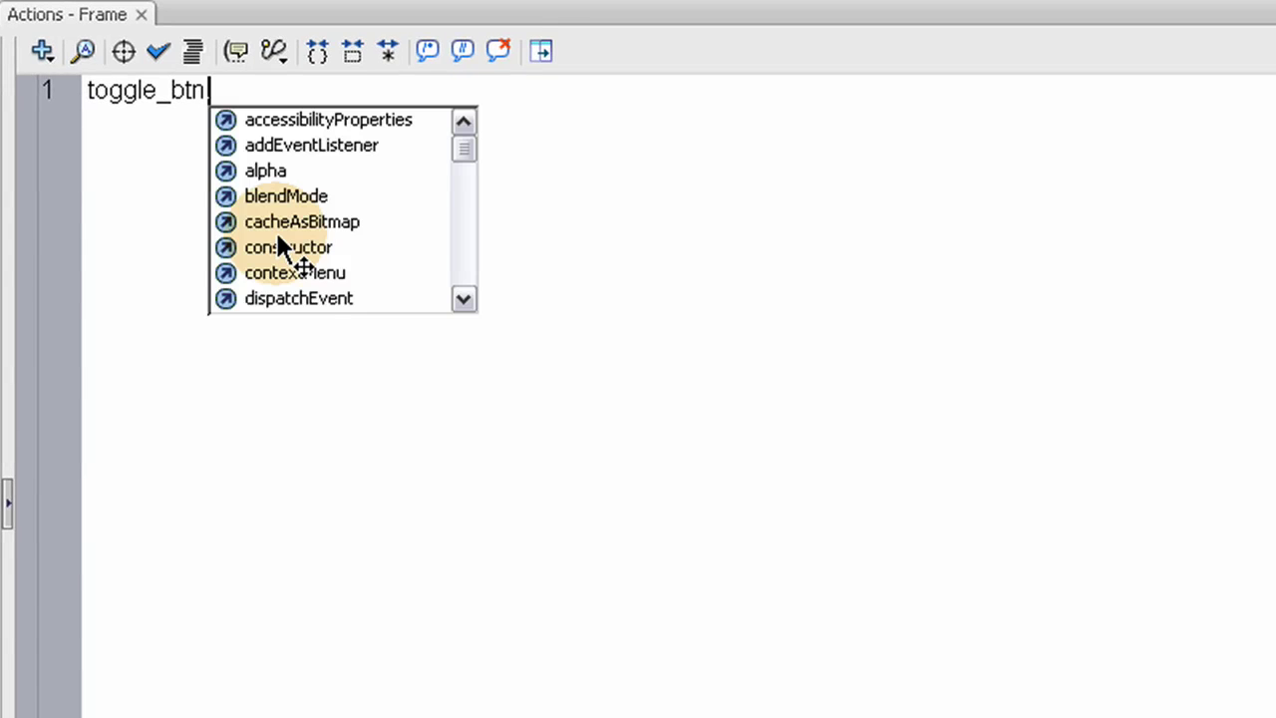
{"action": "type", "text": "add"}
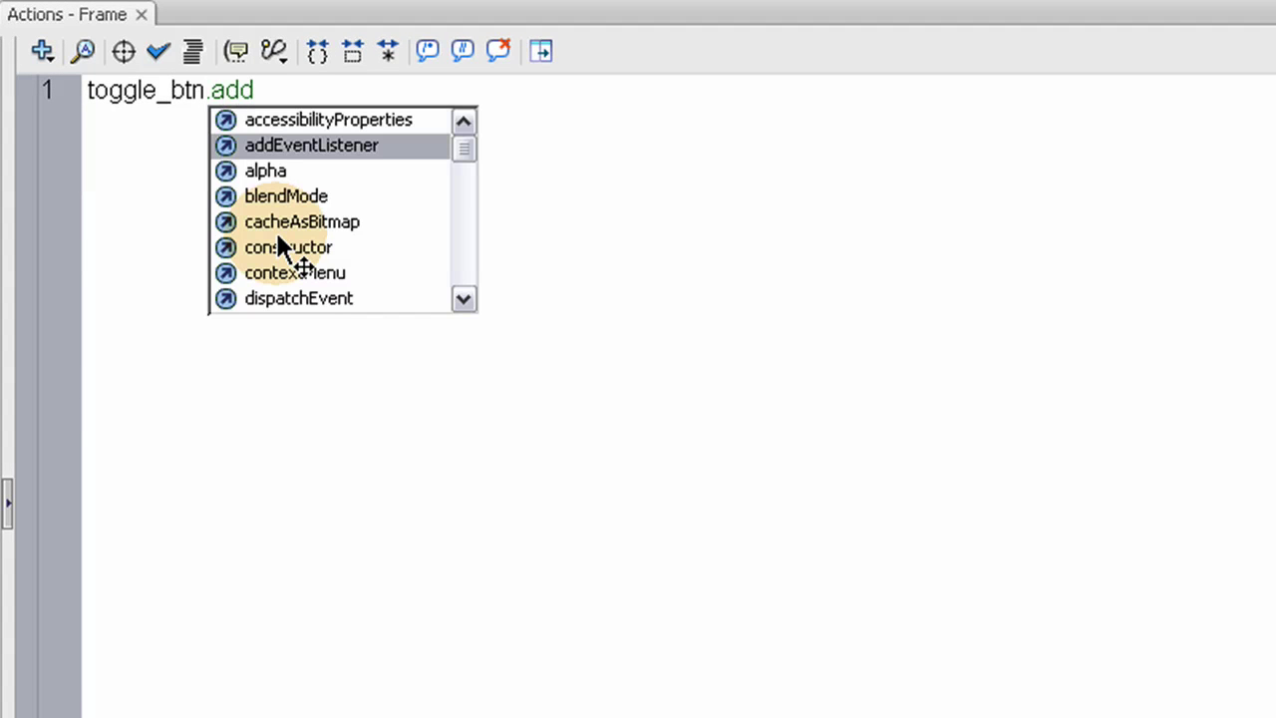
{"action": "type", "text": "EventLias"}
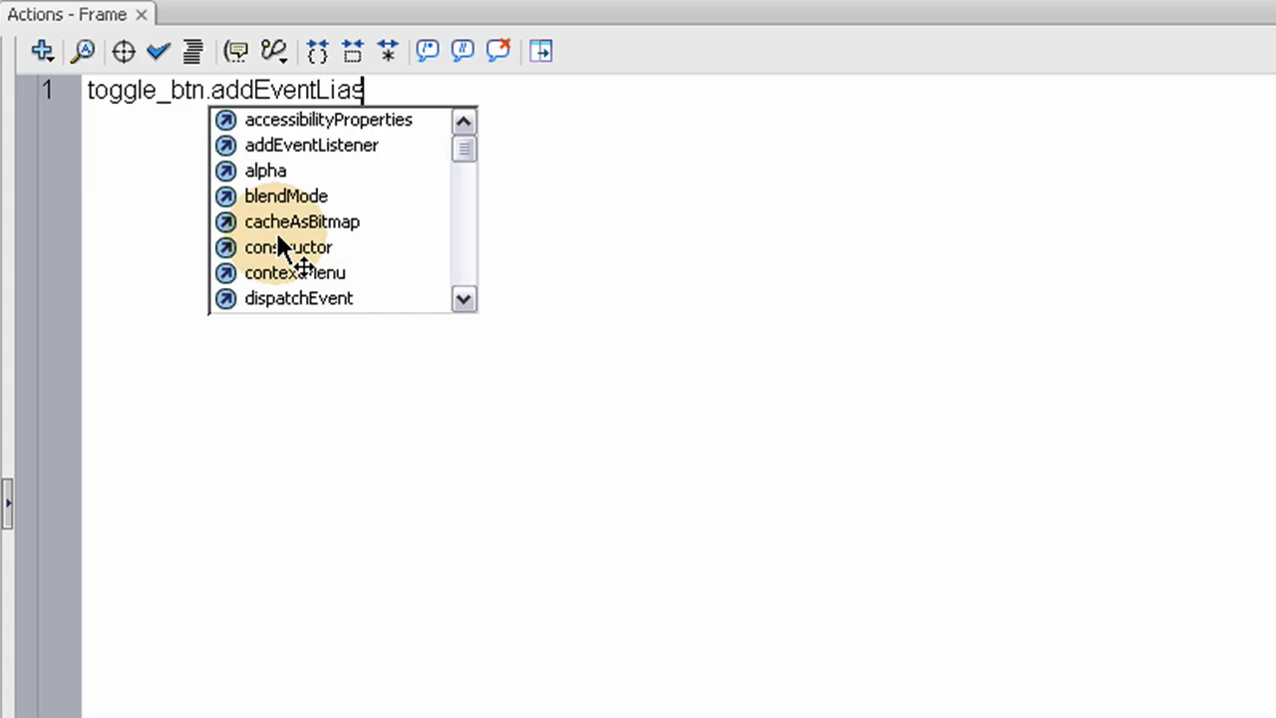
{"action": "type", "text": "terne"}
{"action": "key", "text": "BackSpace"}
{"action": "key", "text": "BackSpace"}
{"action": "key", "text": "BackSpace"}
{"action": "key", "text": "BackSpace"}
{"action": "key", "text": "BackSpace"}
{"action": "key", "text": "BackSpace"}
{"action": "key", "text": "BackSpace"}
{"action": "type", "text": "stener"}
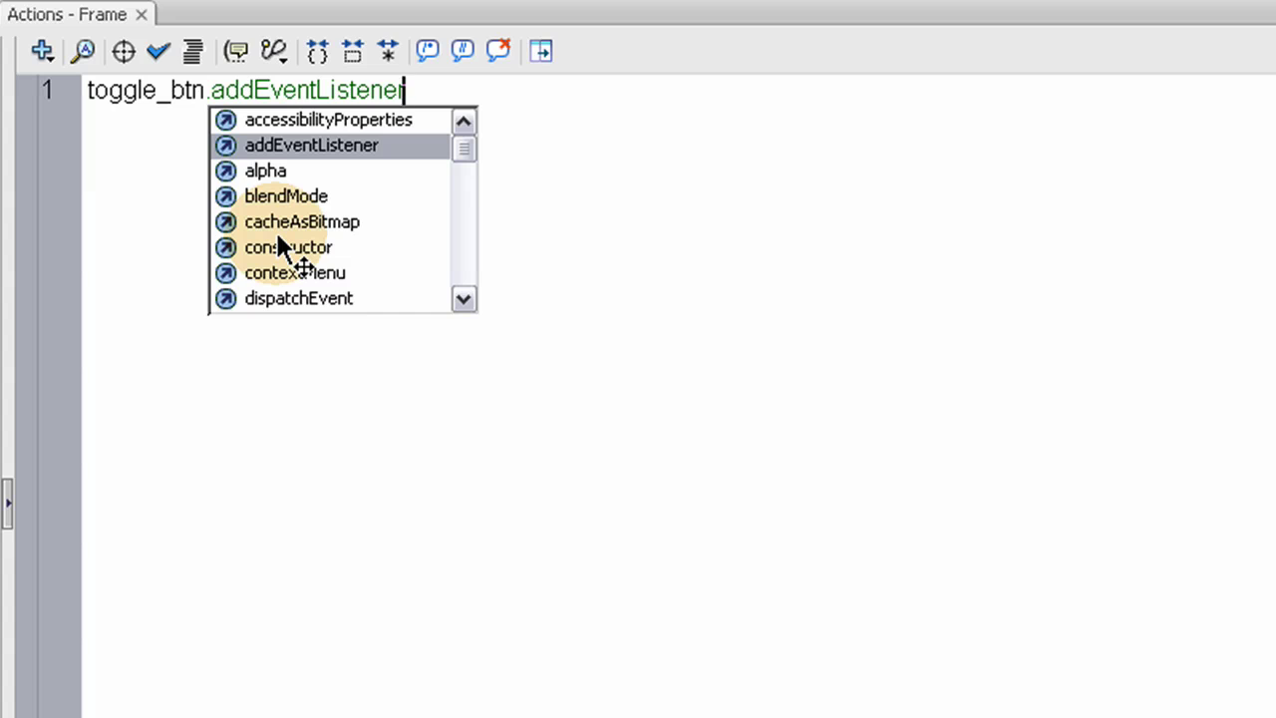
{"action": "type", "text": "(M"}
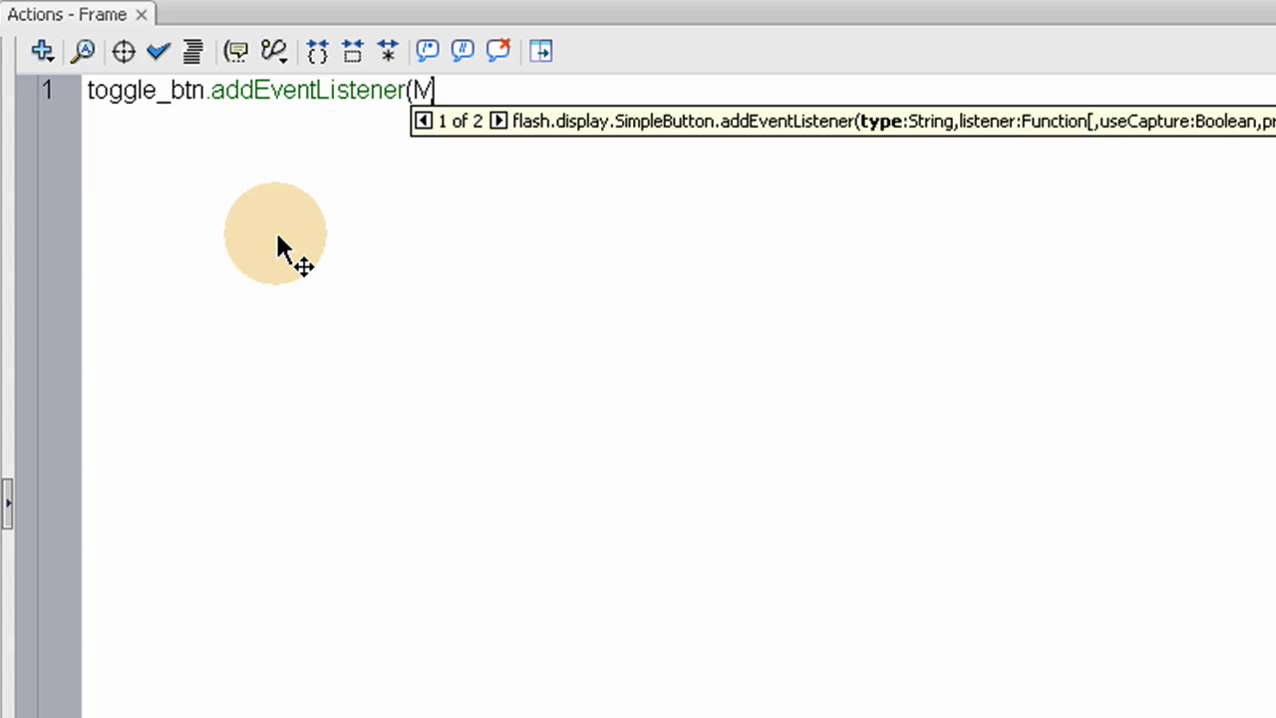
{"action": "type", "text": "ouse"}
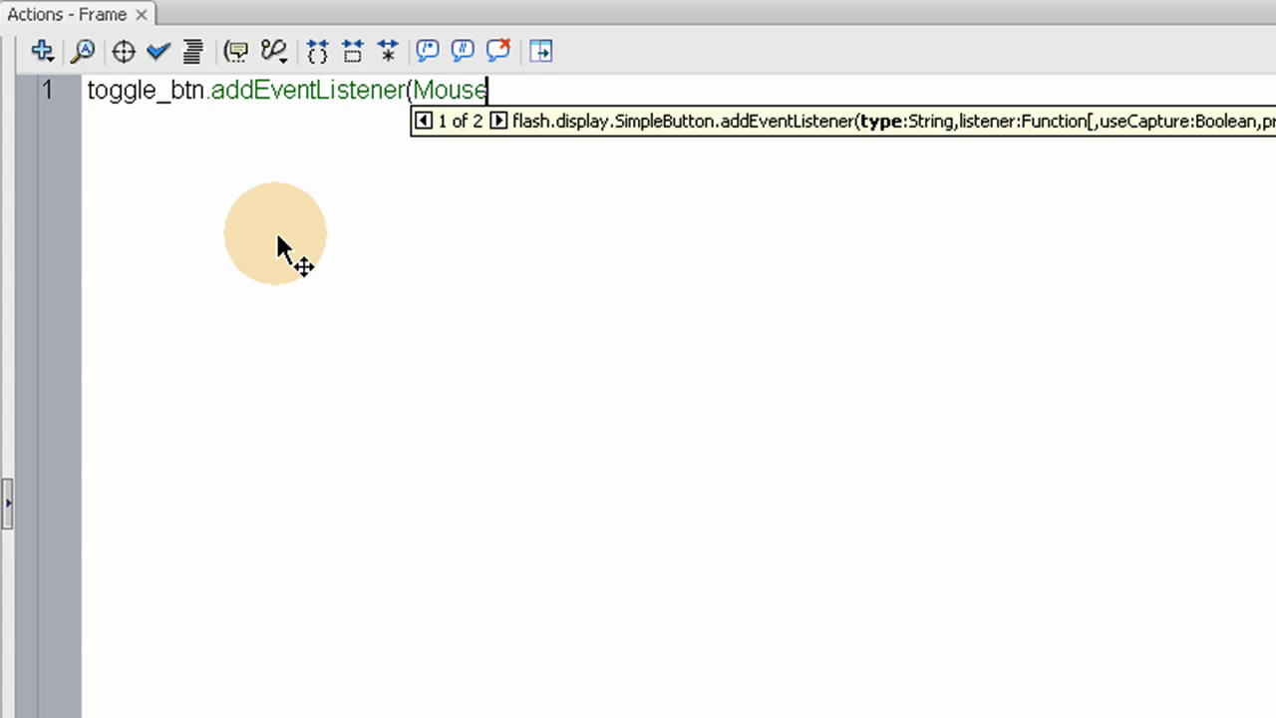
{"action": "type", "text": "Event"}
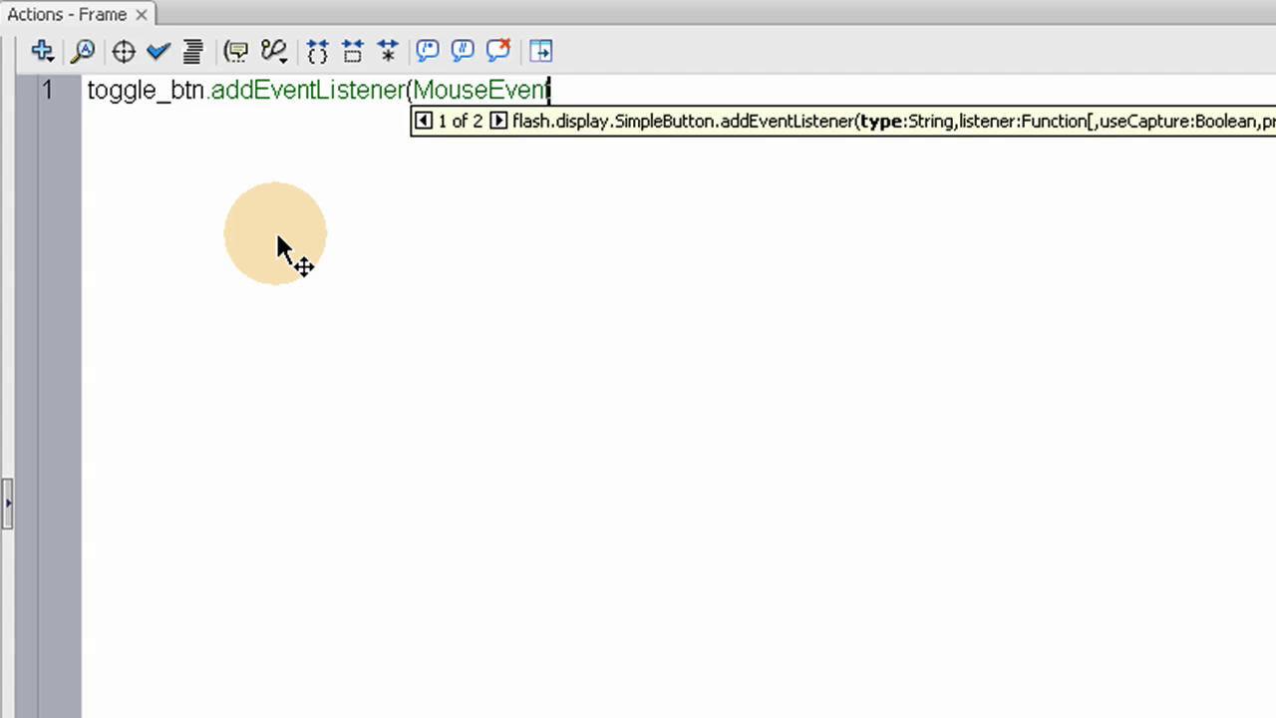
{"action": "type", "text": "."}
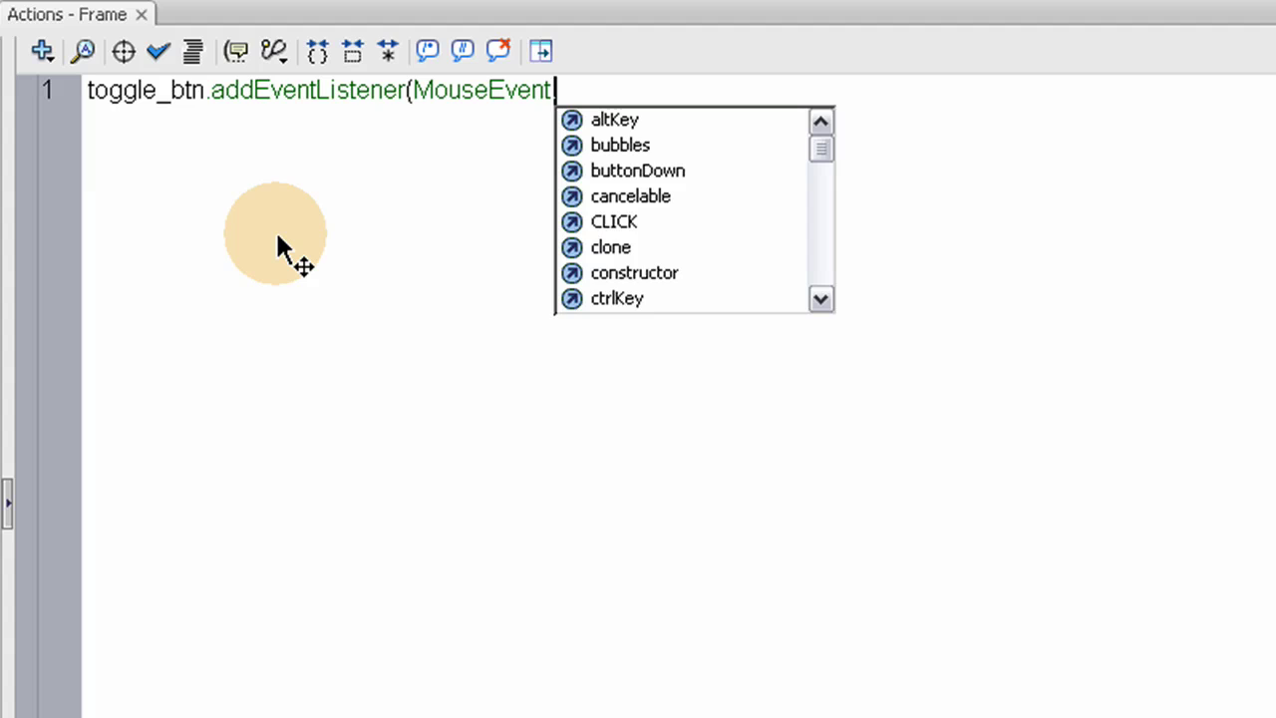
{"action": "type", "text": "CL"}
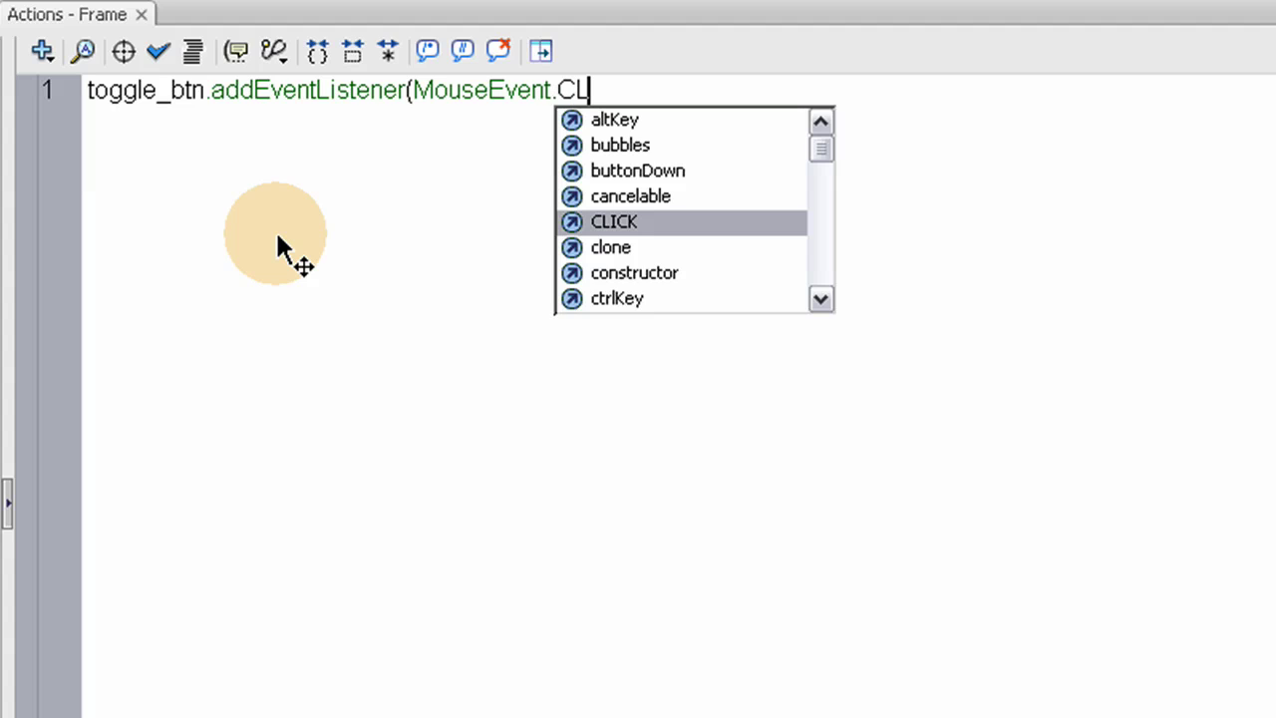
{"action": "type", "text": "ICK"}
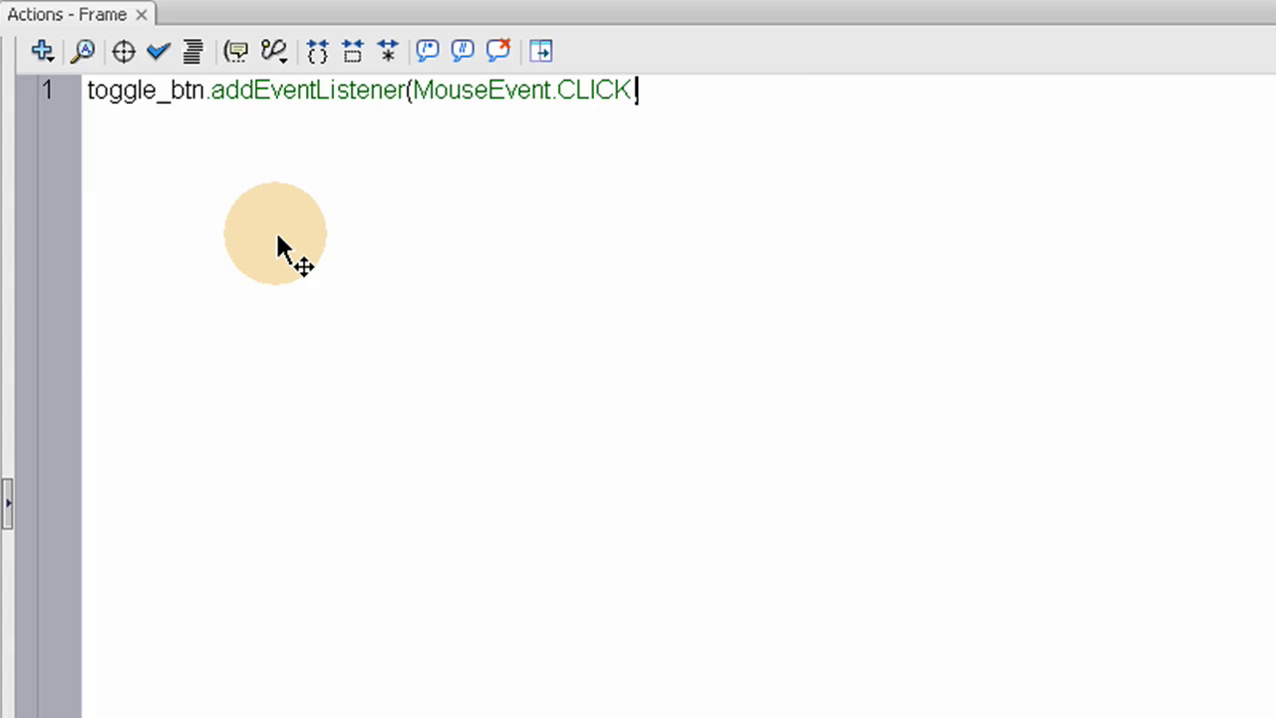
{"action": "type", "text": " , toggleContent"}
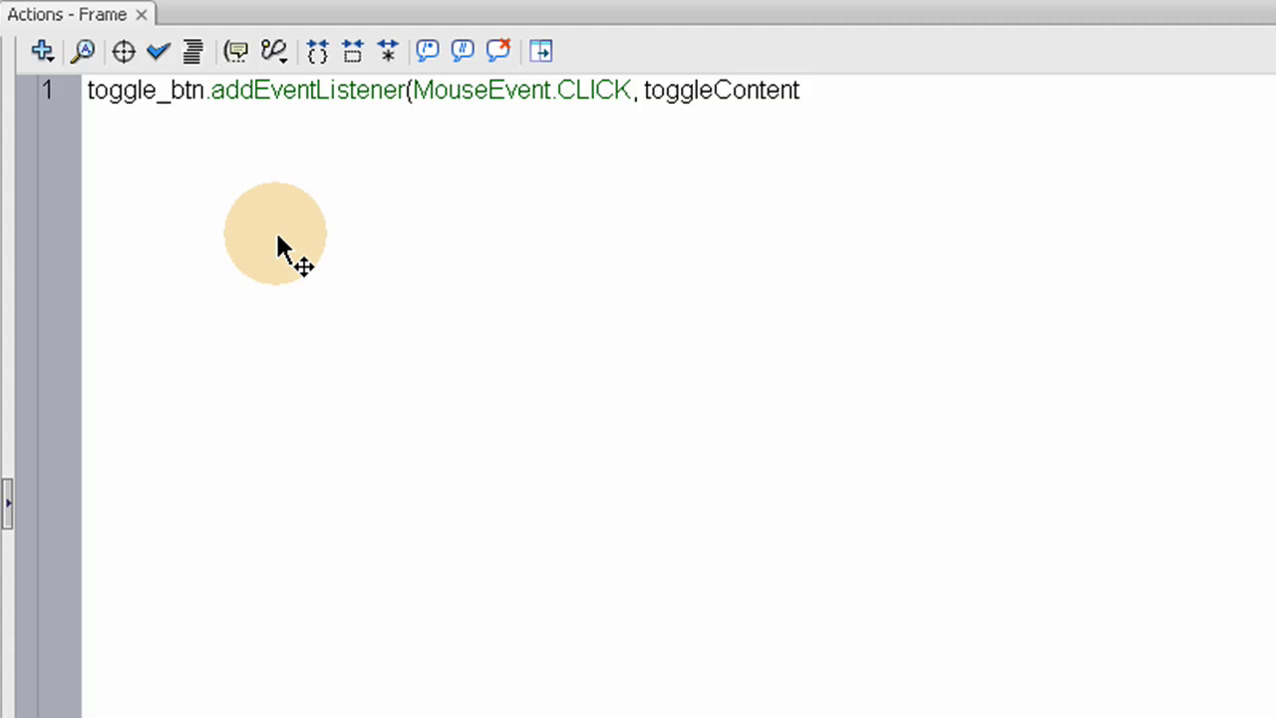
{"action": "type", "text": ");"}
{"action": "left_click", "coordinate": [88, 92]}
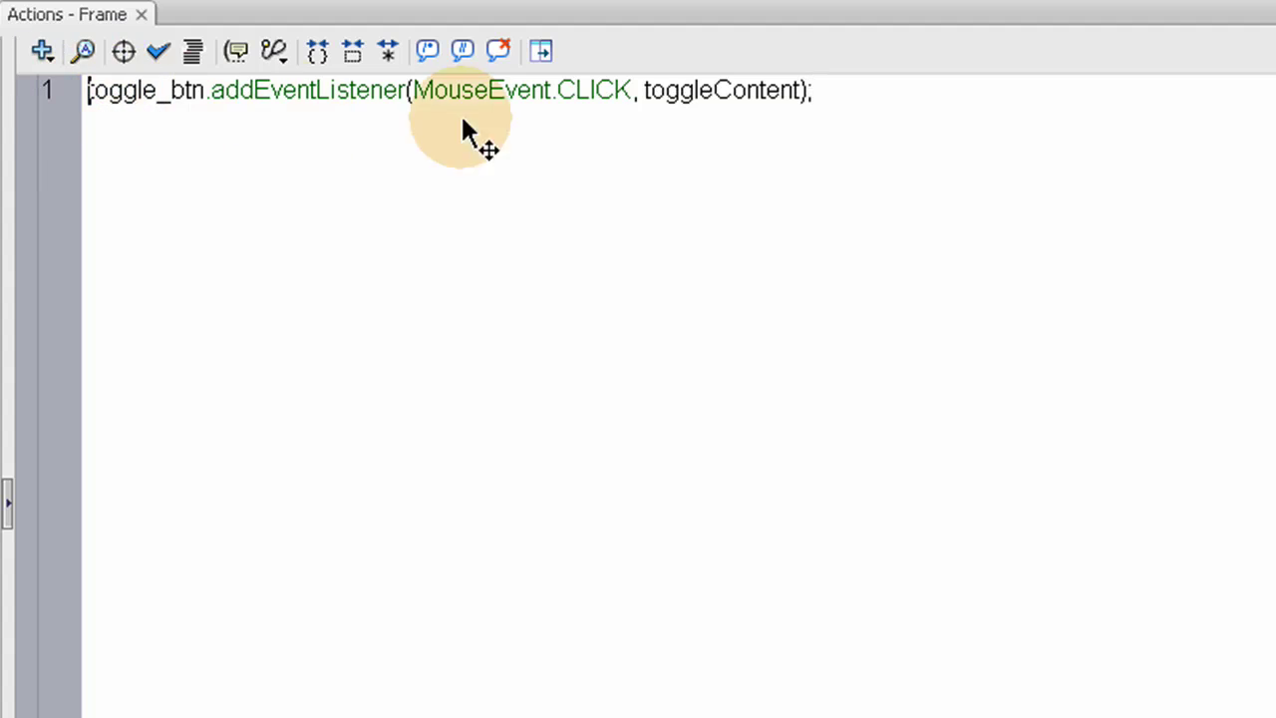
Add blank lines above the listener and start line 1 with 'function toggleContent'.
{"action": "key", "text": "Return"}
{"action": "key", "text": "Return"}
{"action": "key", "text": "Return"}
{"action": "key", "text": "Return"}
{"action": "key", "text": "Return"}
{"action": "key", "text": "Return"}
{"action": "key", "text": "Return"}
{"action": "key", "text": "Return"}
{"action": "key", "text": "Return"}
{"action": "key", "text": "Return"}
{"action": "key", "text": "Return"}
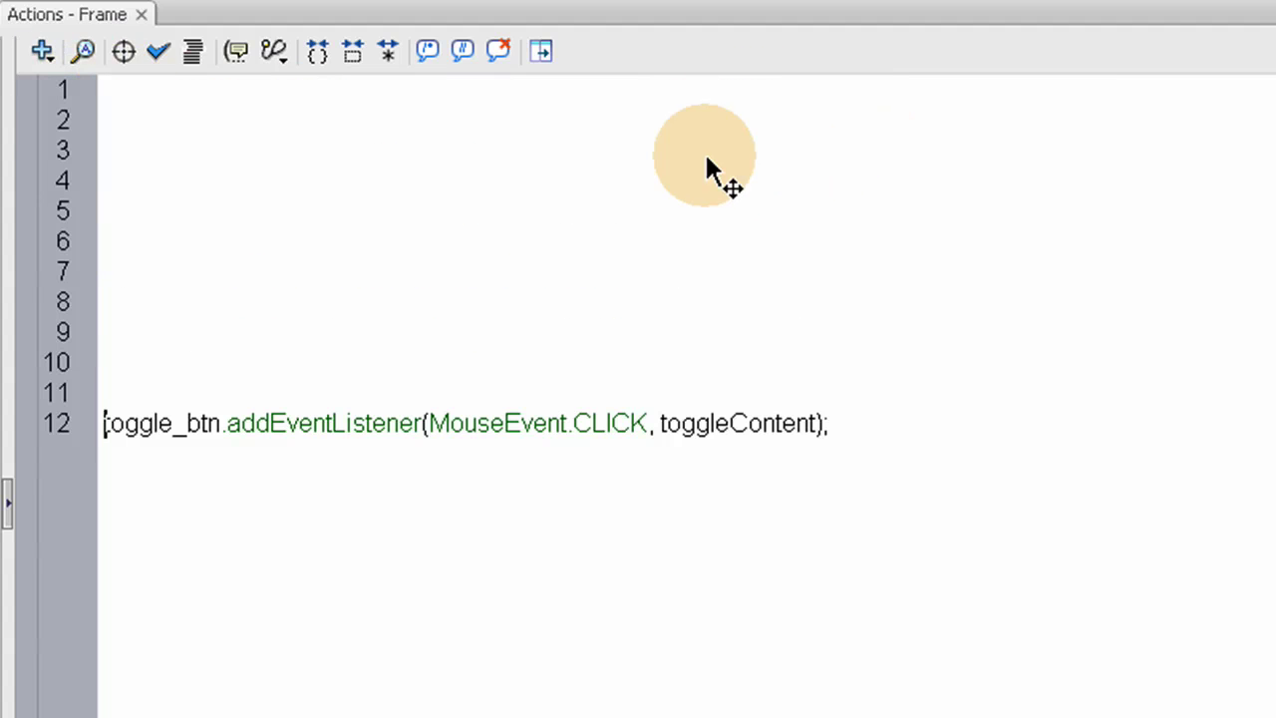
{"action": "left_click", "coordinate": [306, 118]}
{"action": "double_click", "coordinate": [767, 426]}
{"action": "key", "text": "ctrl+c"}
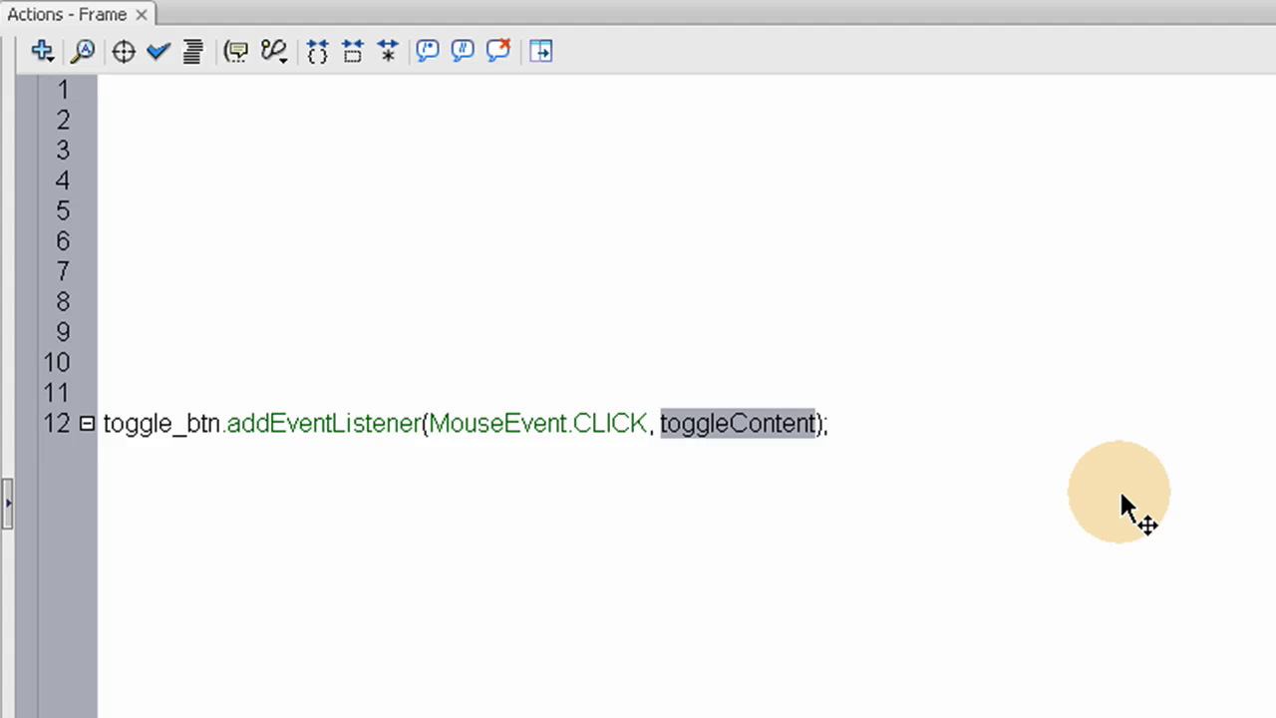
{"action": "left_click", "coordinate": [488, 241]}
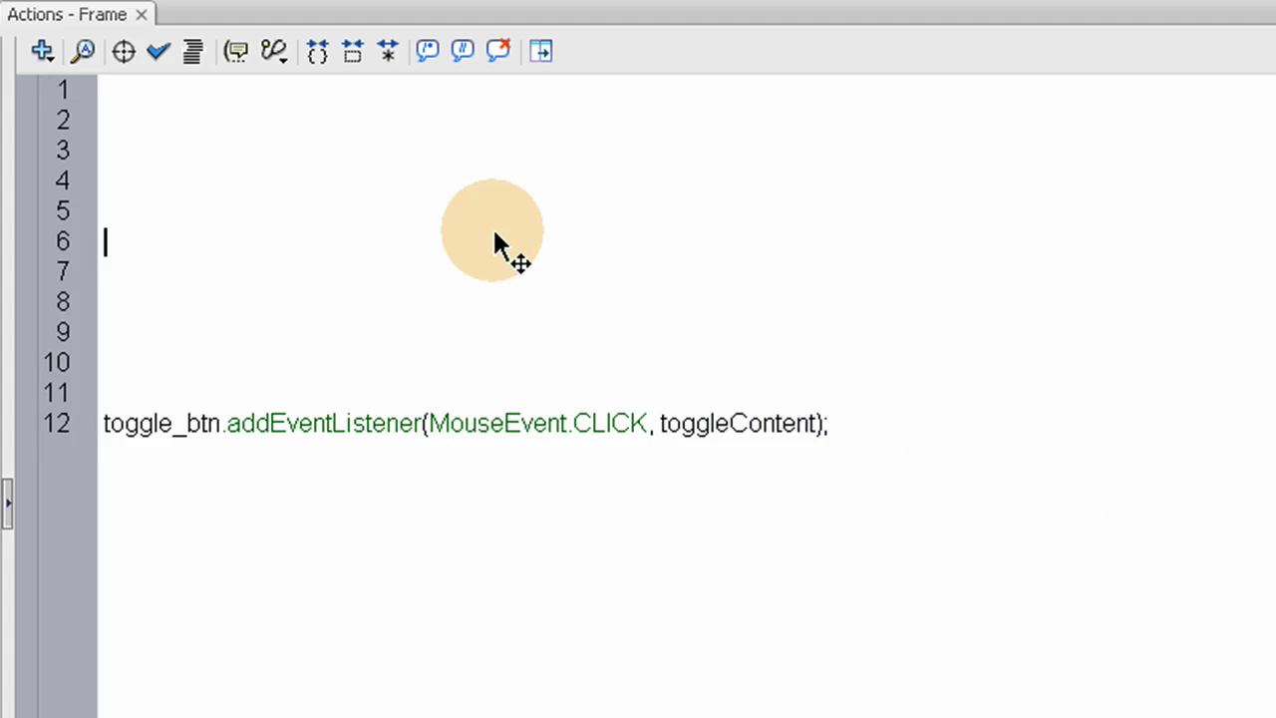
{"action": "left_click", "coordinate": [381, 107]}
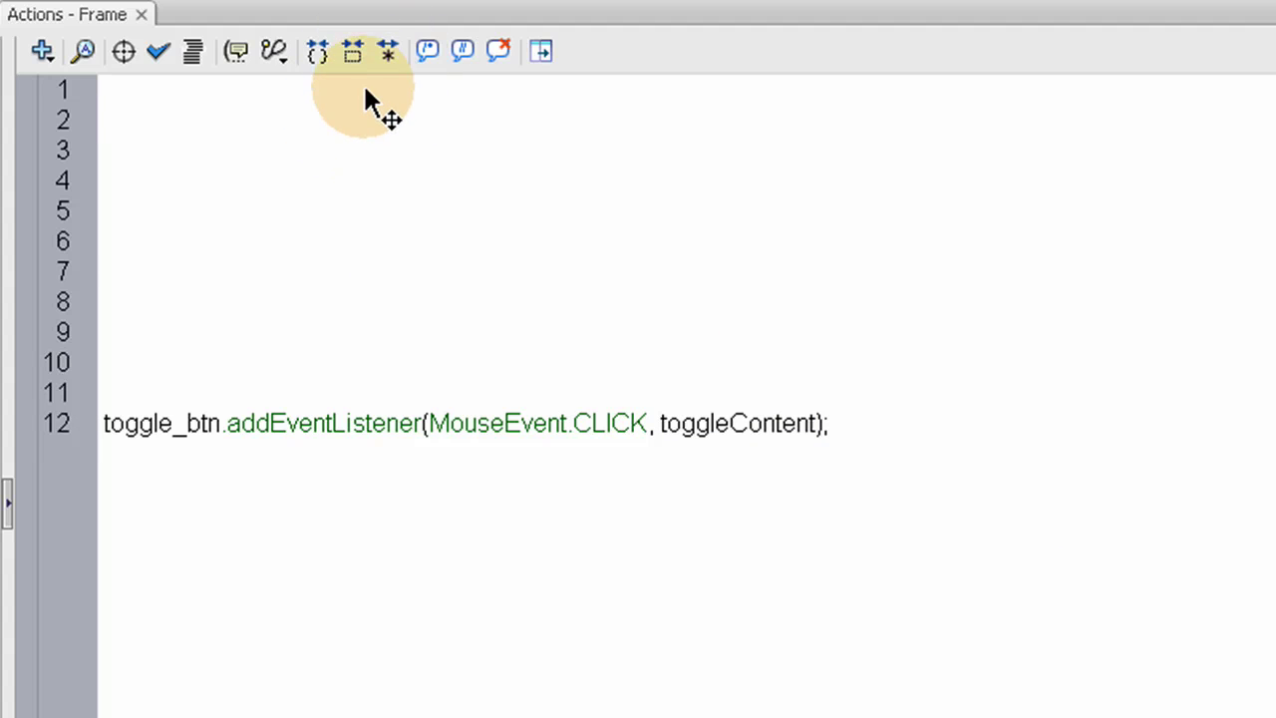
{"action": "left_click", "coordinate": [365, 90]}
{"action": "key", "text": "ctrl+v"}
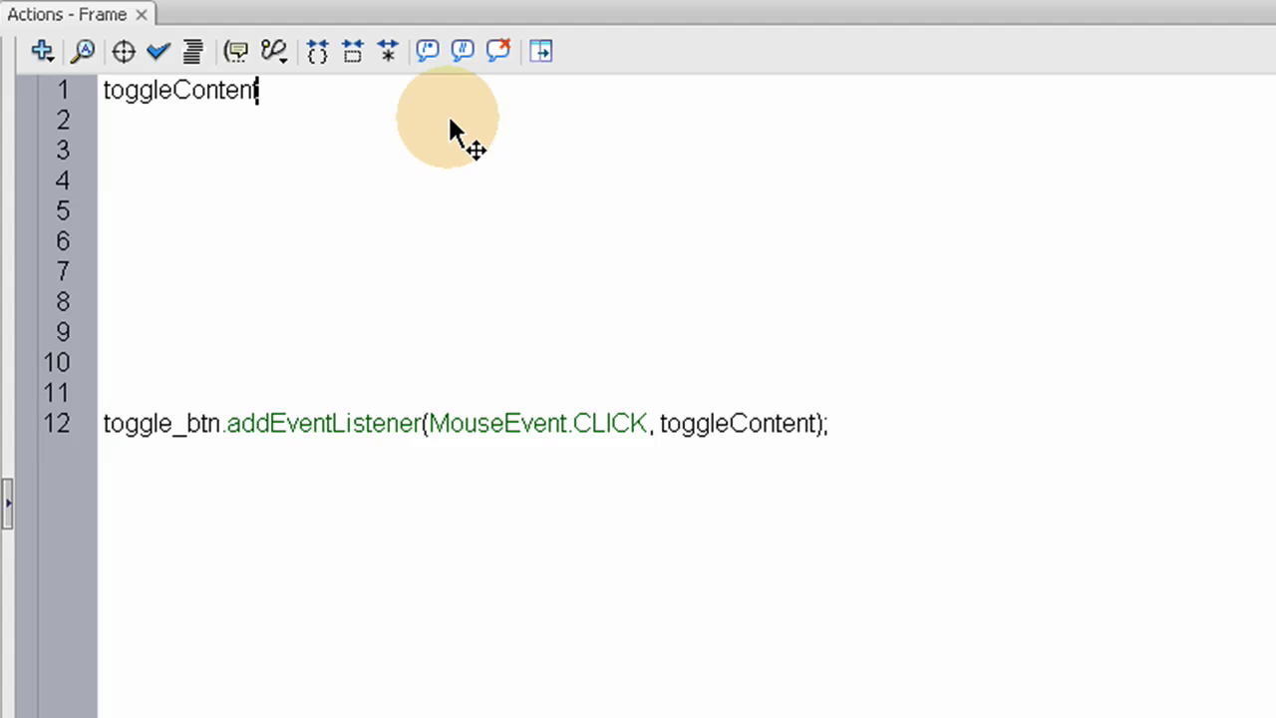
{"action": "left_click", "coordinate": [104, 90]}
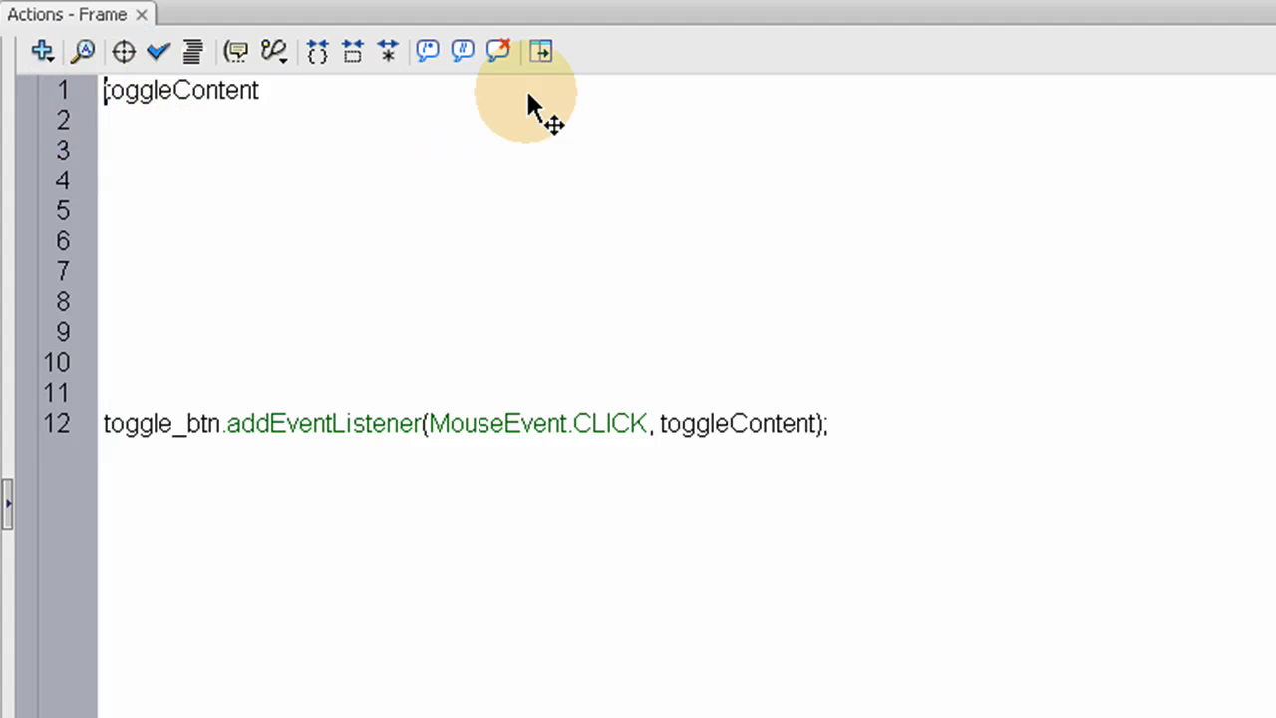
{"action": "type", "text": "function"}
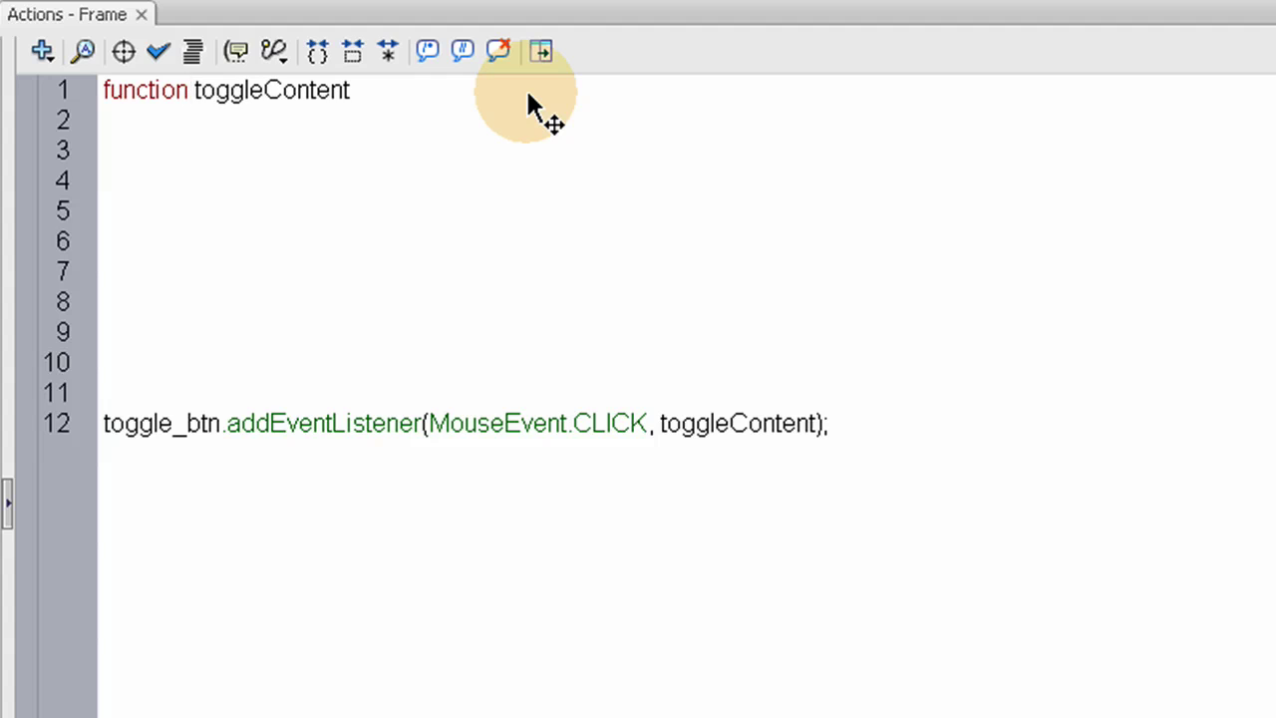
{"action": "key", "text": "Right"}
{"action": "key", "text": "Right"}
{"action": "key", "text": "Right"}
{"action": "key", "text": "Right"}
{"action": "key", "text": "Right"}
{"action": "key", "text": "Right"}
{"action": "key", "text": "Right"}
{"action": "key", "text": "Right"}
{"action": "key", "text": "Right"}
{"action": "key", "text": "Right"}
{"action": "key", "text": "Right"}
{"action": "key", "text": "Right"}
{"action": "key", "text": "Right"}
{"action": "key", "text": "Right"}
{"action": "key", "text": "Right"}
{"action": "key", "text": "Right"}
{"action": "key", "text": "Left"}
{"action": "key", "text": "Left"}
{"action": "key", "text": "Left"}
Complete the signature as (event:MouseEvent) and add empty opening and closing braces.
{"action": "type", "text": "(event:"}
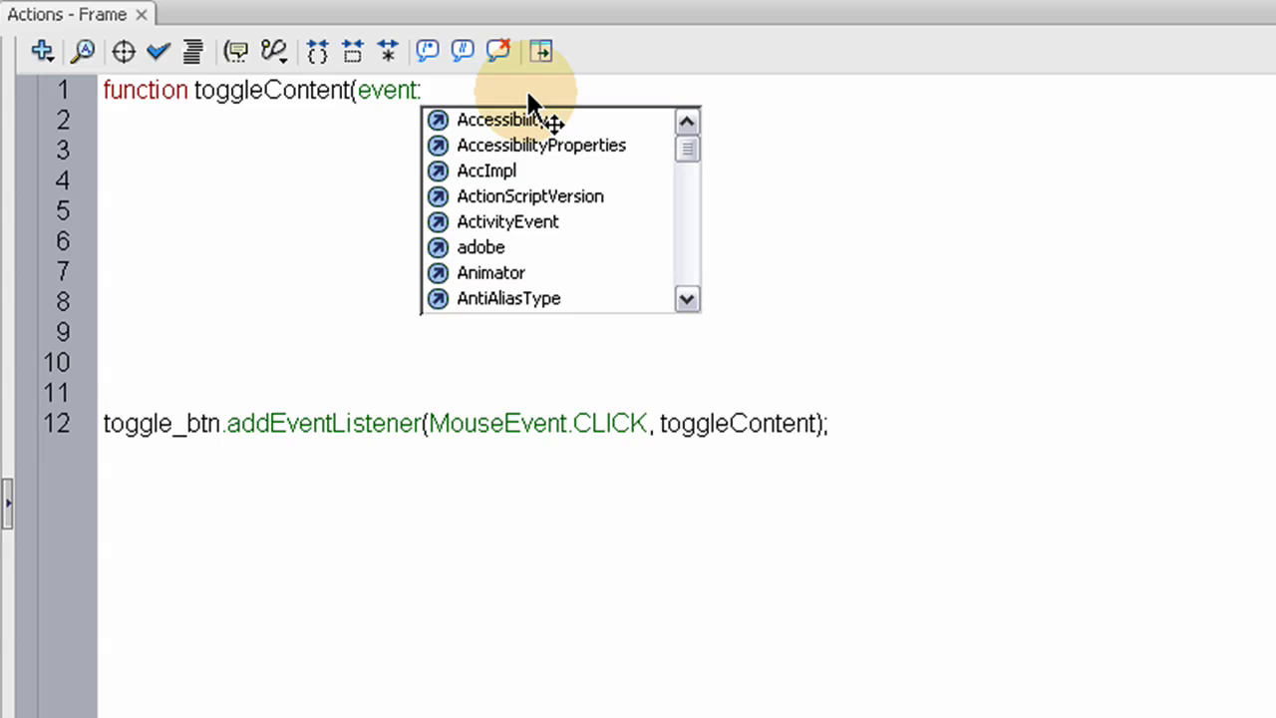
{"action": "double_click", "coordinate": [491, 423]}
{"action": "key", "text": "ctrl+c"}
{"action": "left_click", "coordinate": [495, 89]}
{"action": "key", "text": "ctrl+v"}
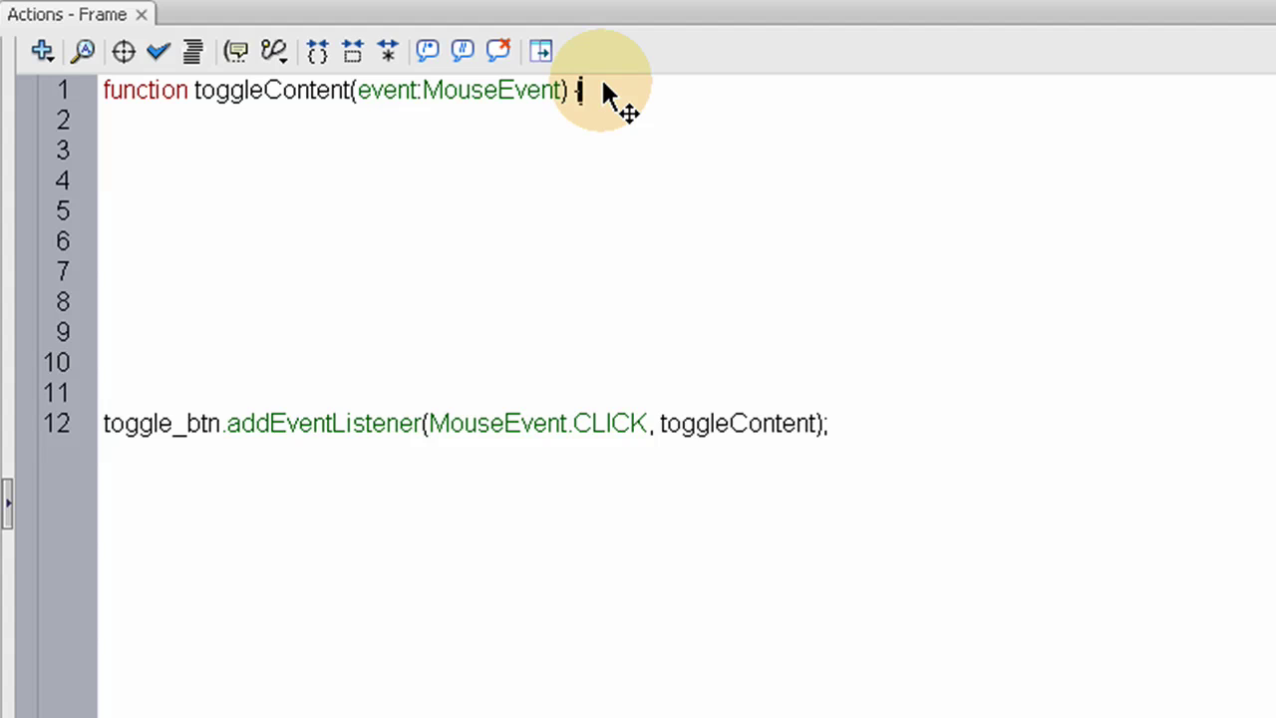
{"action": "type", "text": "{"}
{"action": "key", "text": "Return"}
{"action": "key", "text": "Return"}
{"action": "key", "text": "Return"}
{"action": "key", "text": "Return"}
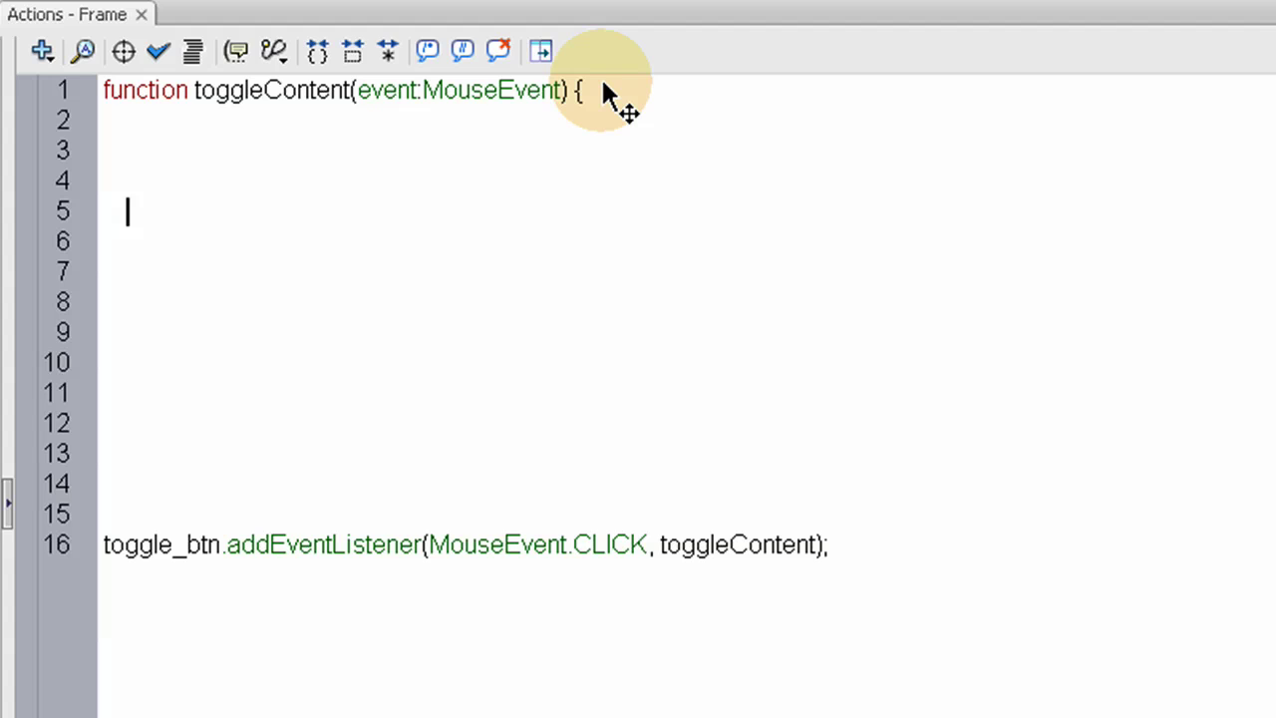
{"action": "type", "text": "}"}
{"action": "left_click", "coordinate": [157, 131]}
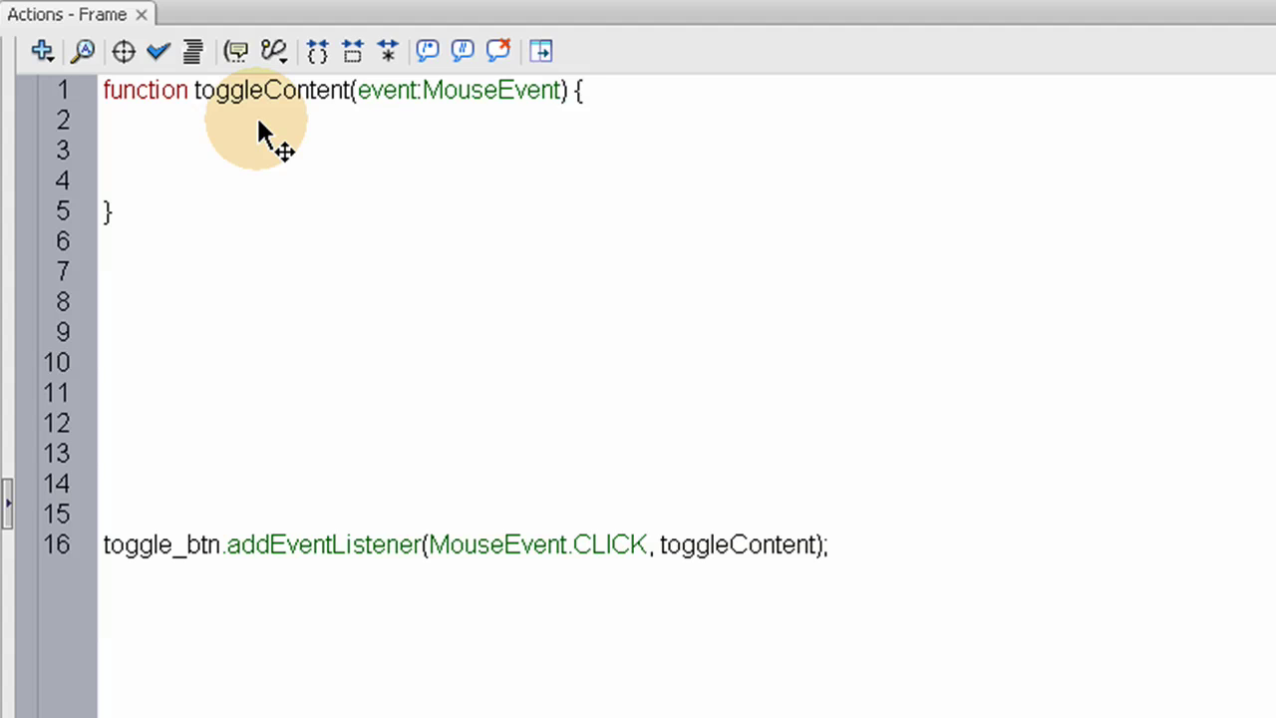
Write an empty 'if () { } else { }' block inside the toggleContent body.
{"action": "key", "text": "Return"}
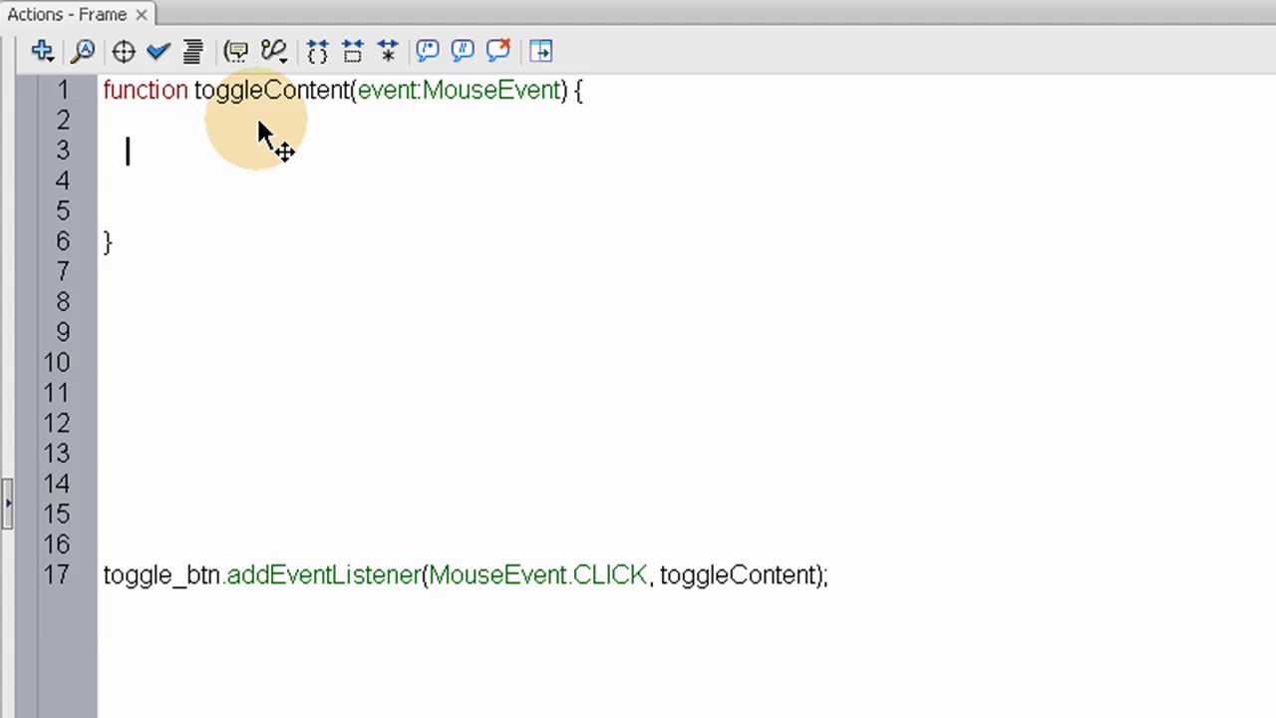
{"action": "type", "text": "if ()"}
{"action": "key", "text": "Right"}
{"action": "type", "text": "{"}
{"action": "key", "text": "Return"}
{"action": "key", "text": "Return"}
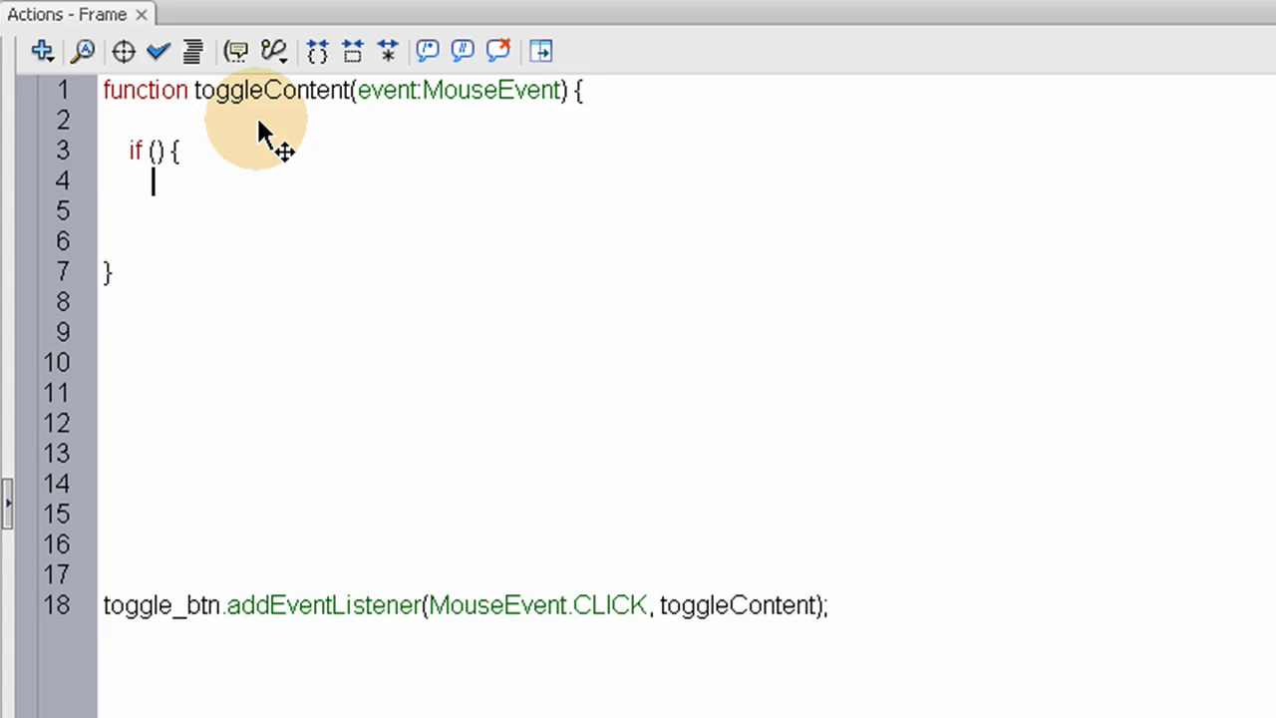
{"action": "type", "text": "}"}
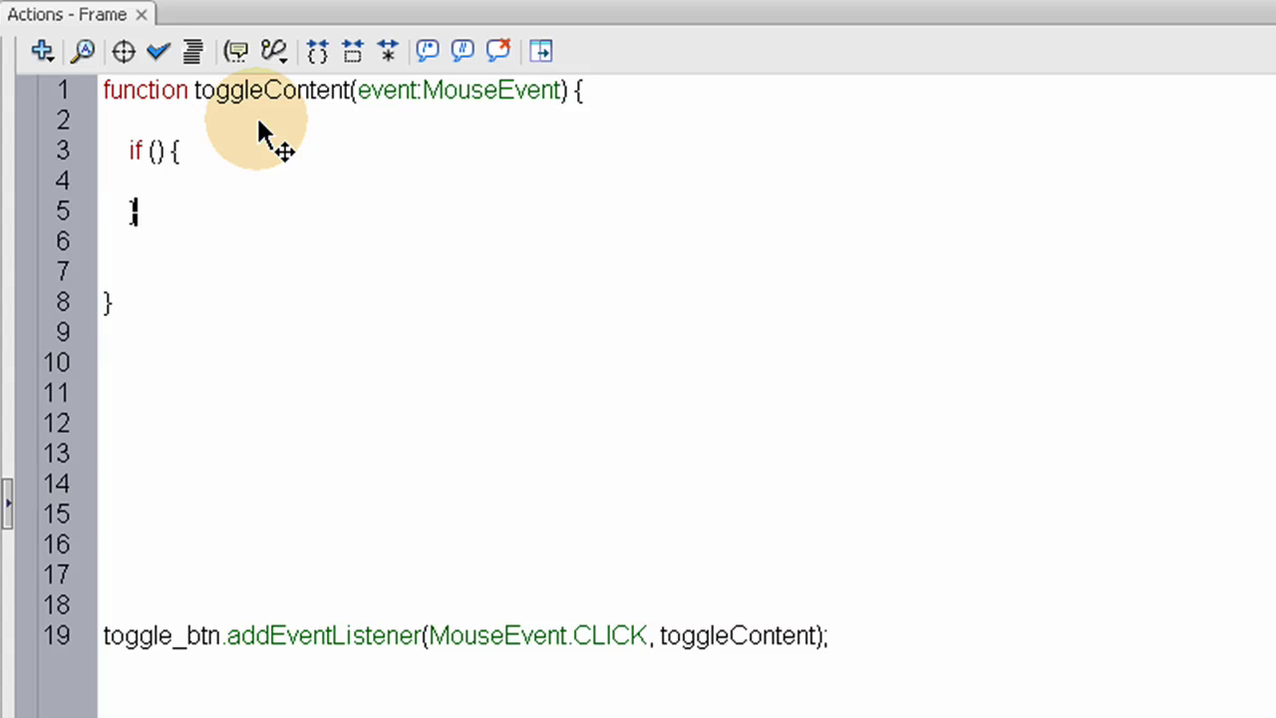
{"action": "type", "text": " else"}
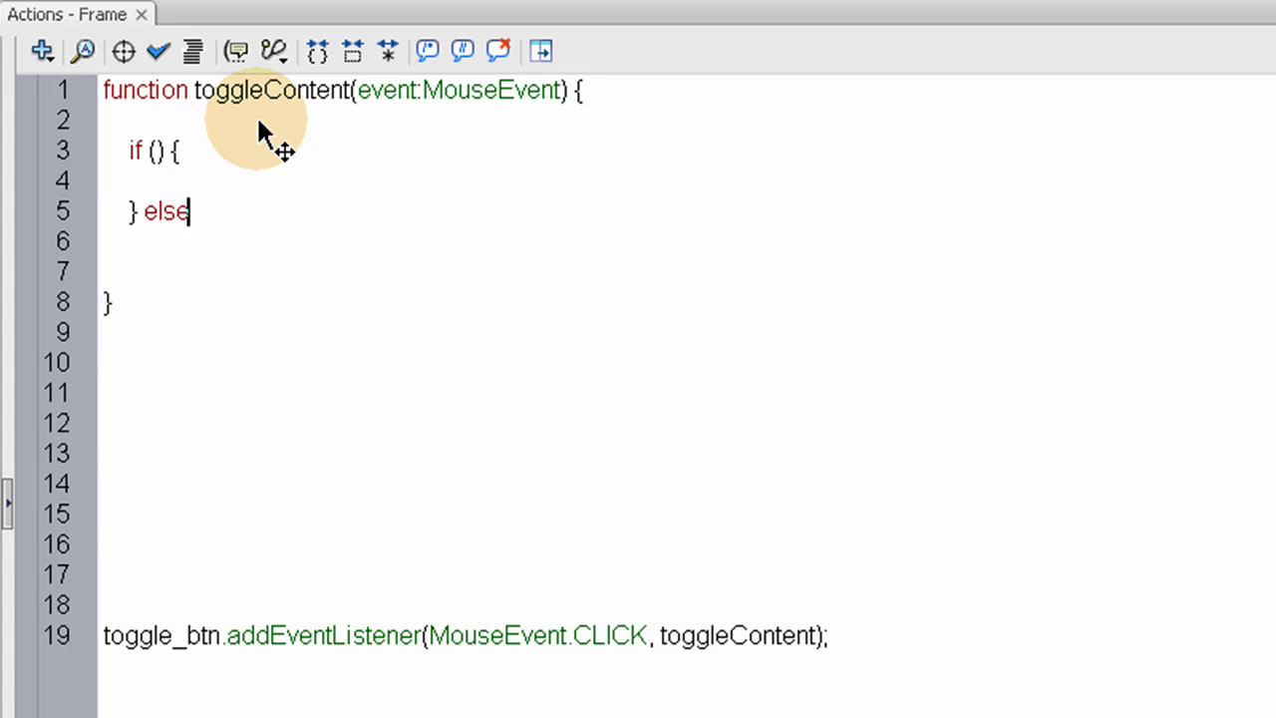
{"action": "type", "text": " {"}
{"action": "key", "text": "Return"}
{"action": "key", "text": "Return"}
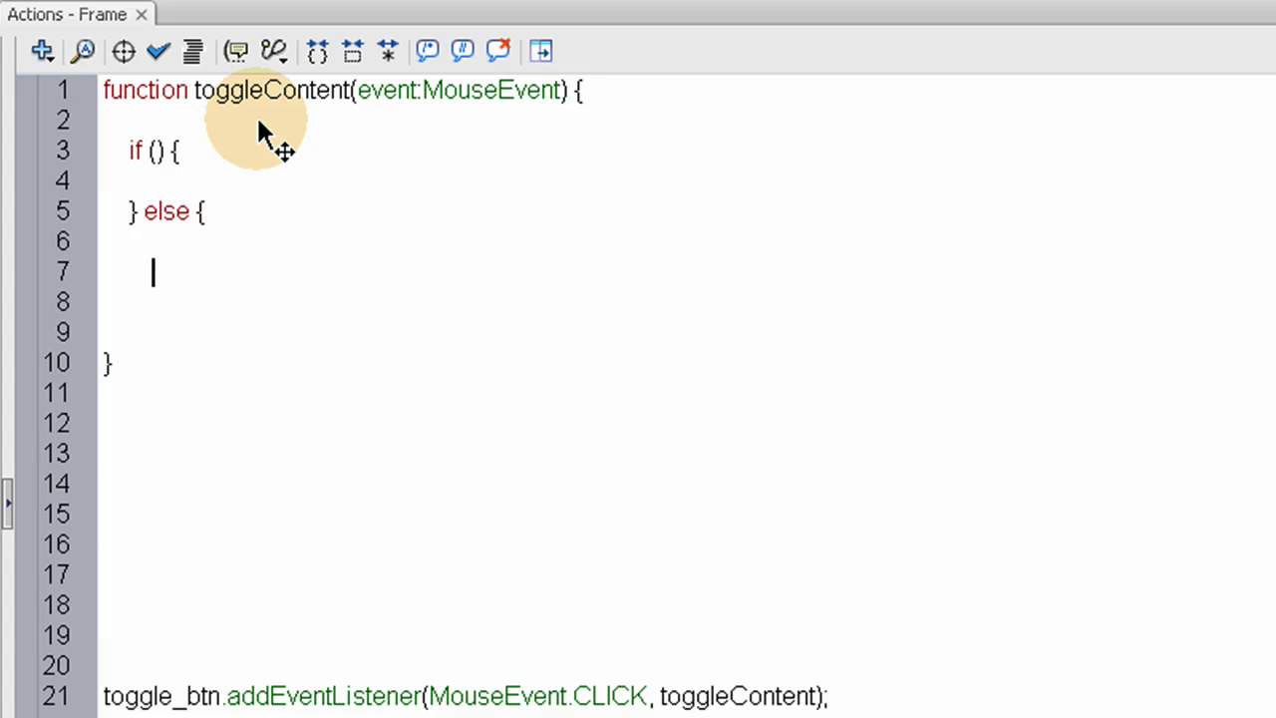
{"action": "type", "text": "}"}
{"action": "left_click_drag", "start_coordinate": [128, 152], "coordinate": [211, 221]}
{"action": "left_click", "coordinate": [210, 213]}
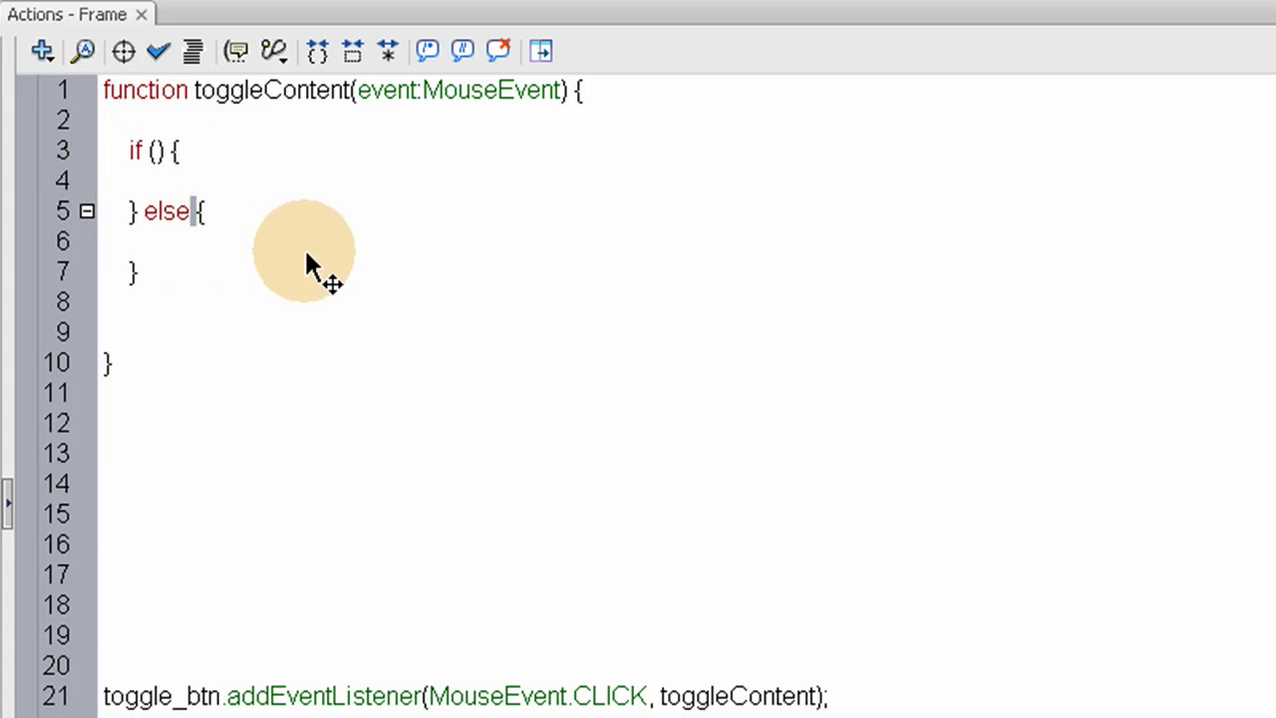
Fill the if condition with togglescreen.currentFrame == 1.
{"action": "left_click", "coordinate": [155, 152]}
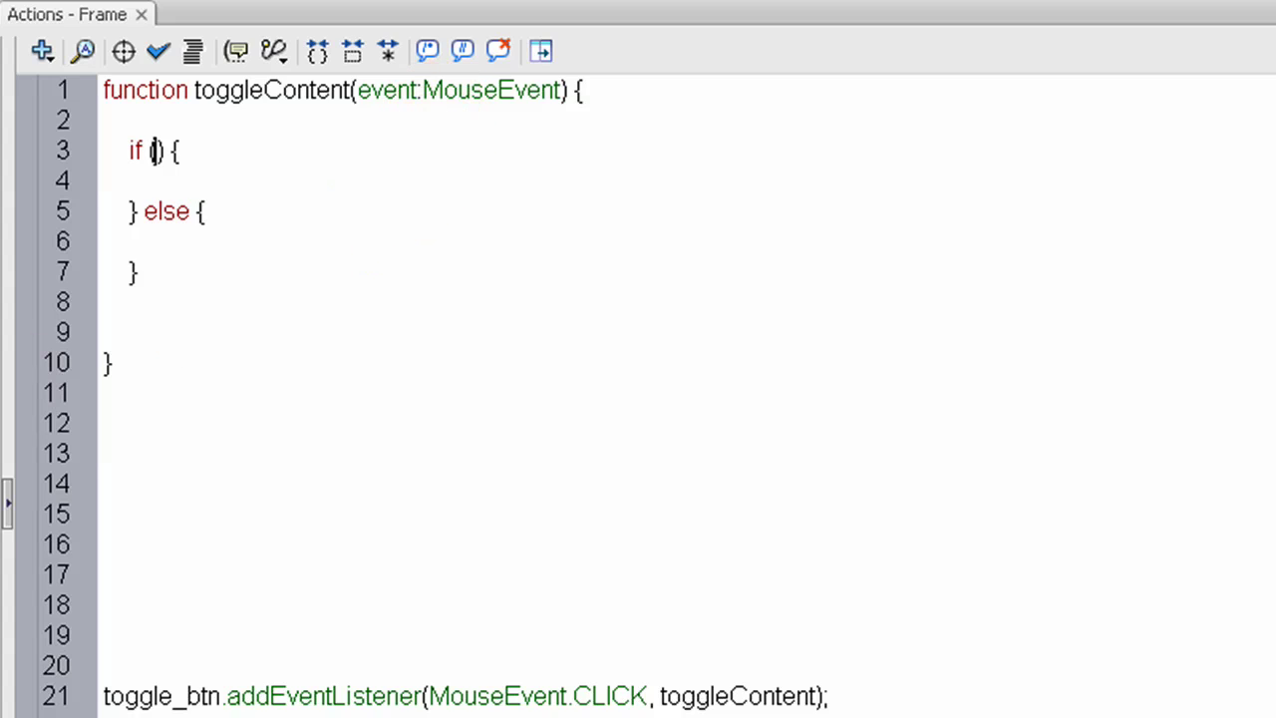
{"action": "type", "text": "!"}
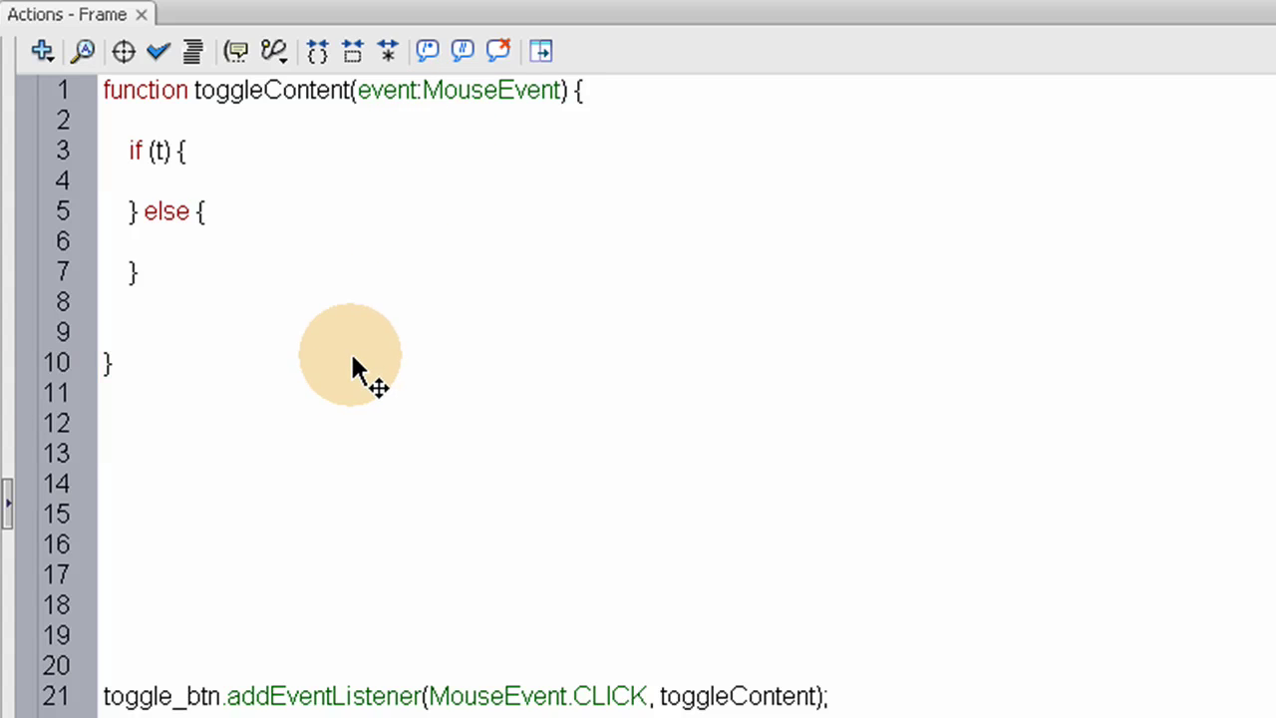
{"action": "type", "text": "togglescre"}
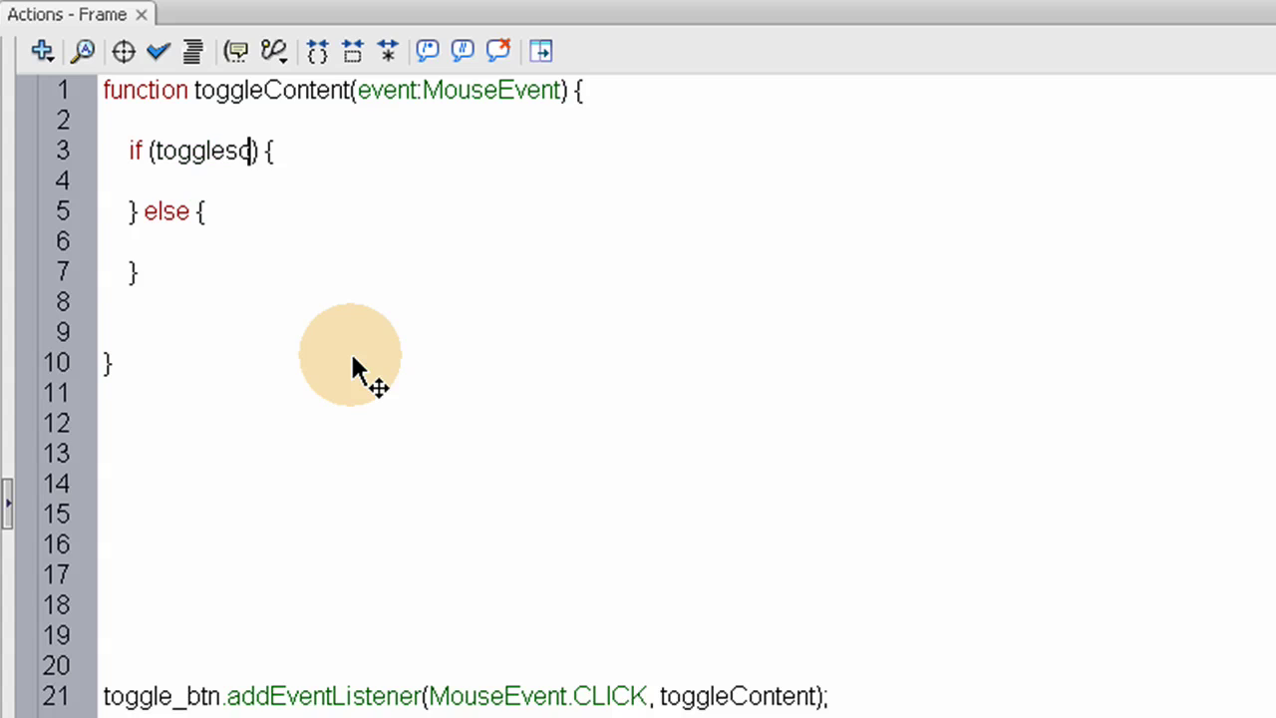
{"action": "type", "text": "en"}
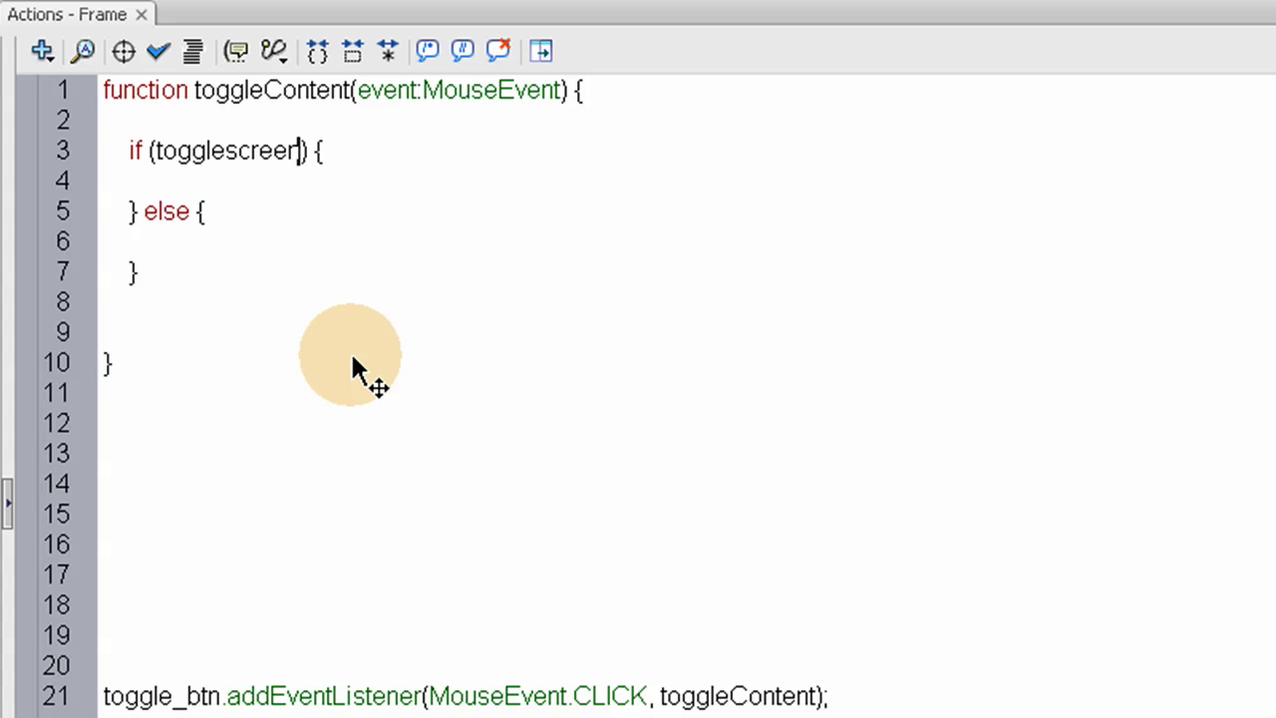
{"action": "type", "text": "."}
{"action": "type", "text": ".currentF"}
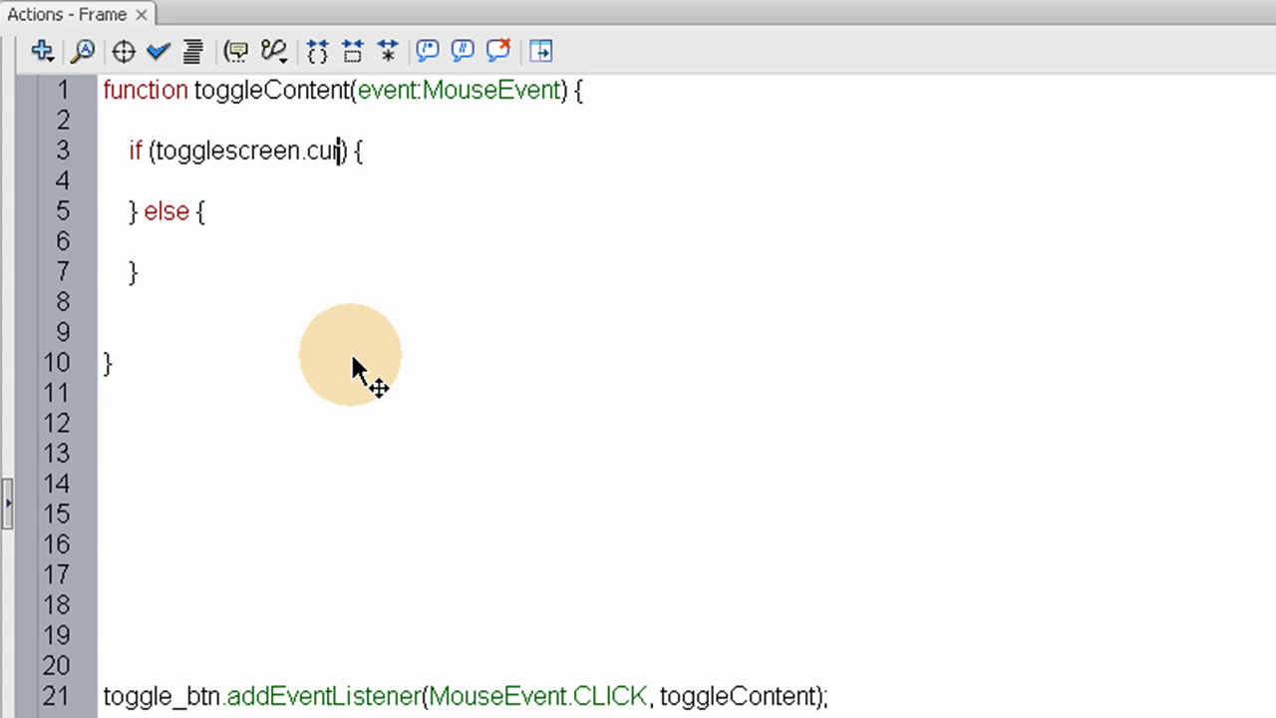
{"action": "key", "text": "BackSpace"}
{"action": "type", "text": "Frame"}
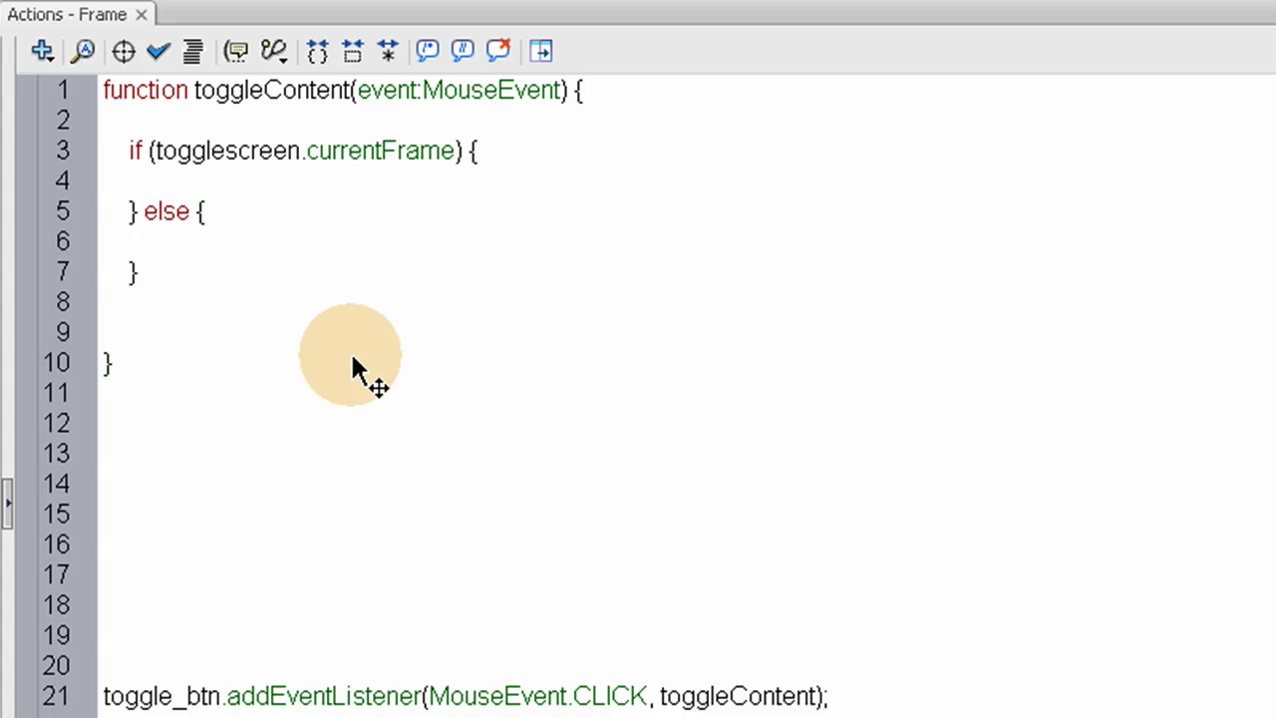
{"action": "type", "text": "<"}
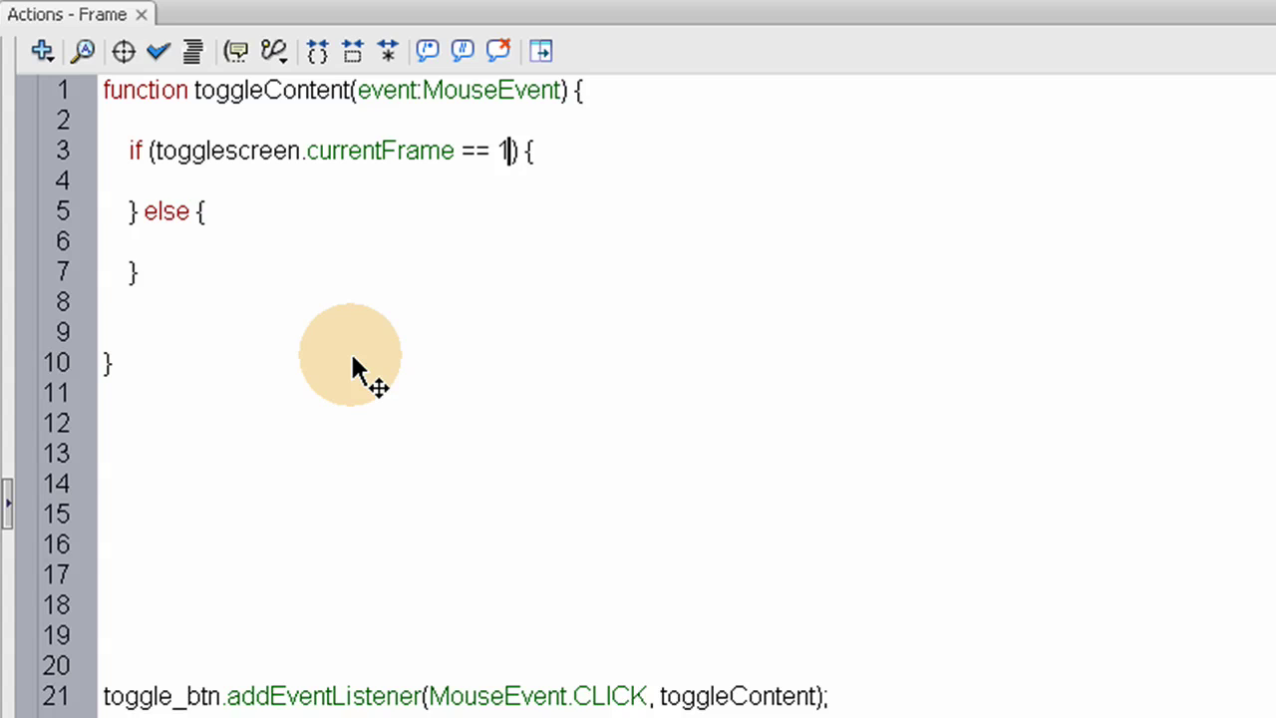
{"action": "left_click", "coordinate": [510, 150]}
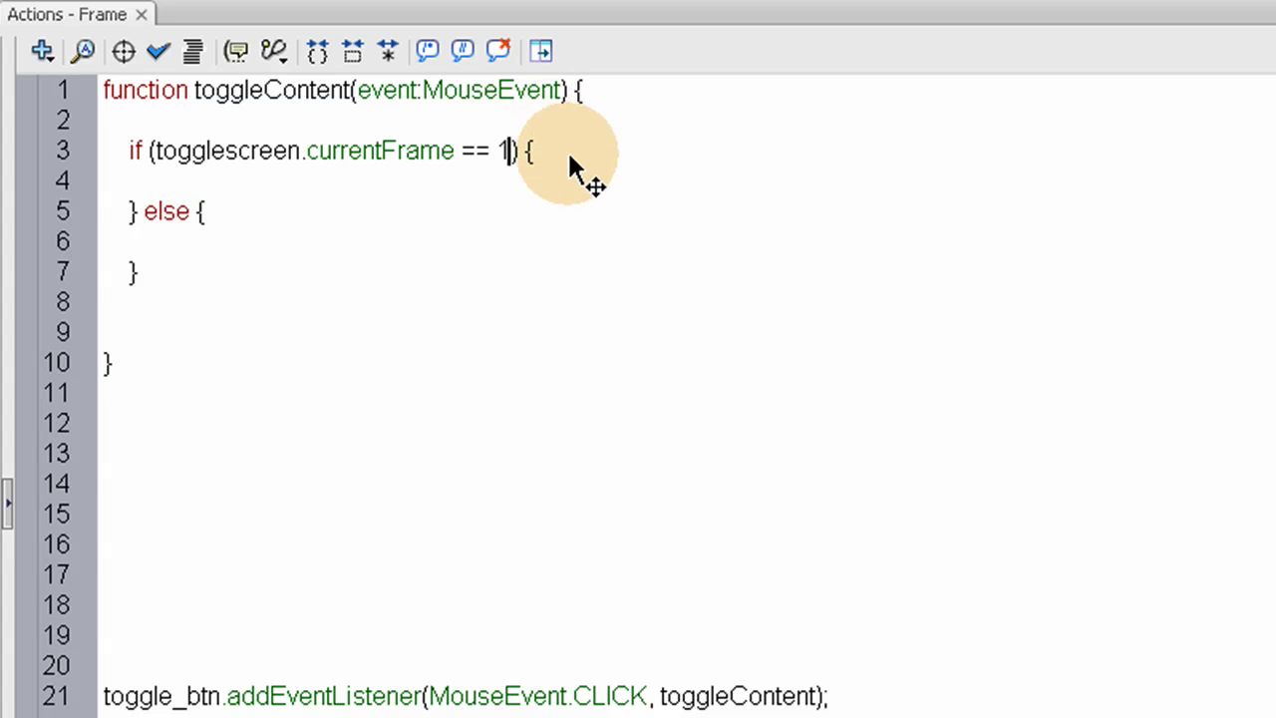
{"action": "left_click", "coordinate": [600, 162]}
Add togglescreen.gotoAndPlay(2); inside the if branch.
{"action": "key", "text": "Return"}
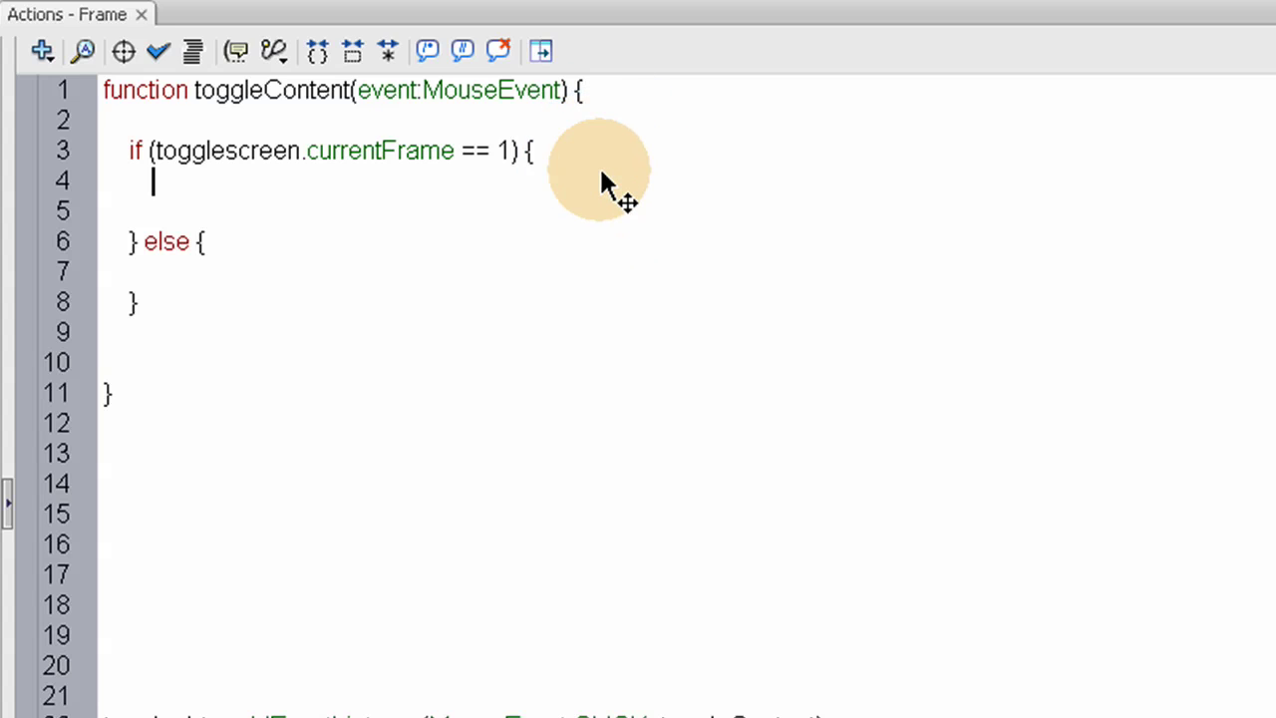
{"action": "double_click", "coordinate": [289, 157]}
{"action": "key", "text": "ctrl+c"}
{"action": "left_click", "coordinate": [379, 182]}
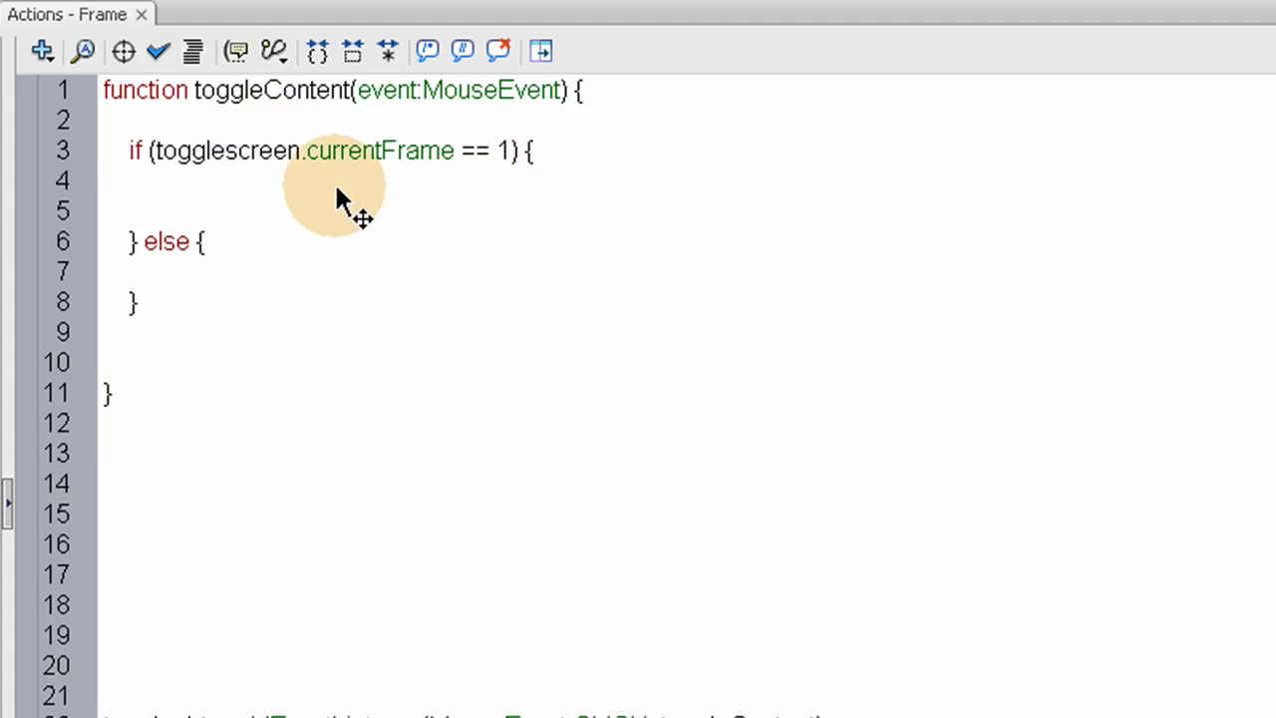
{"action": "key", "text": "ctrl+v"}
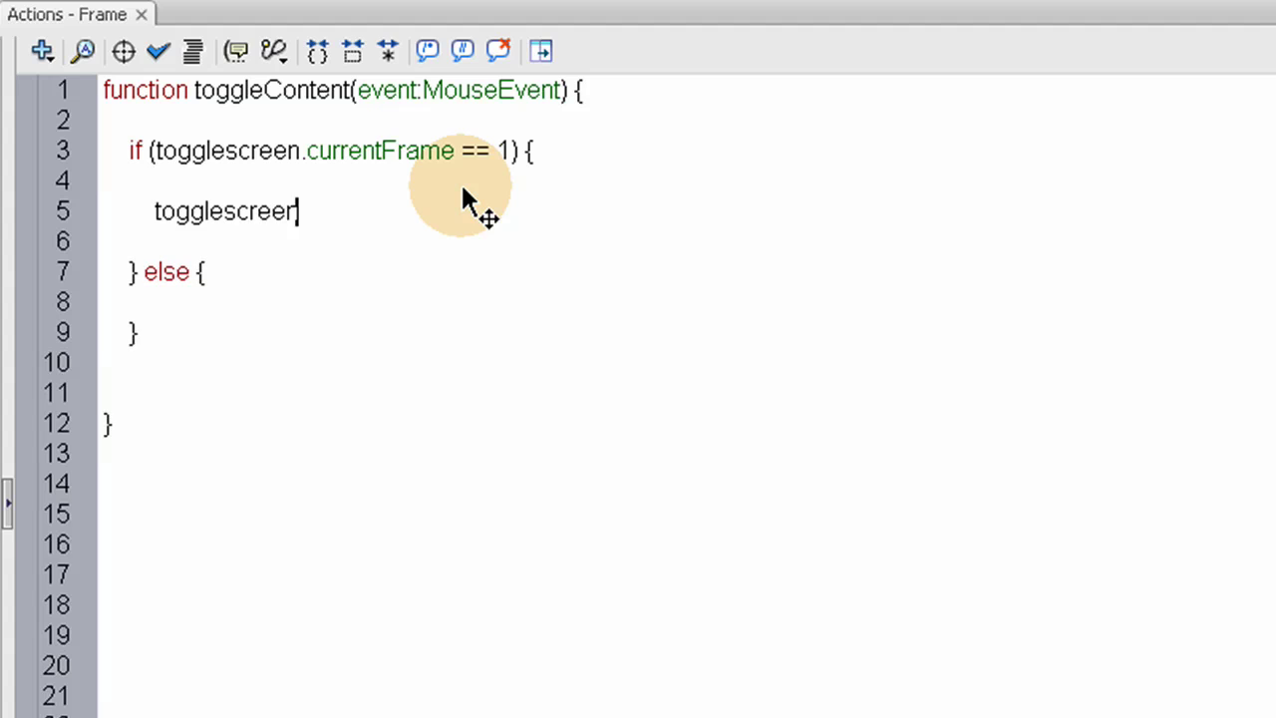
{"action": "type", "text": ".gotoAndPlay"}
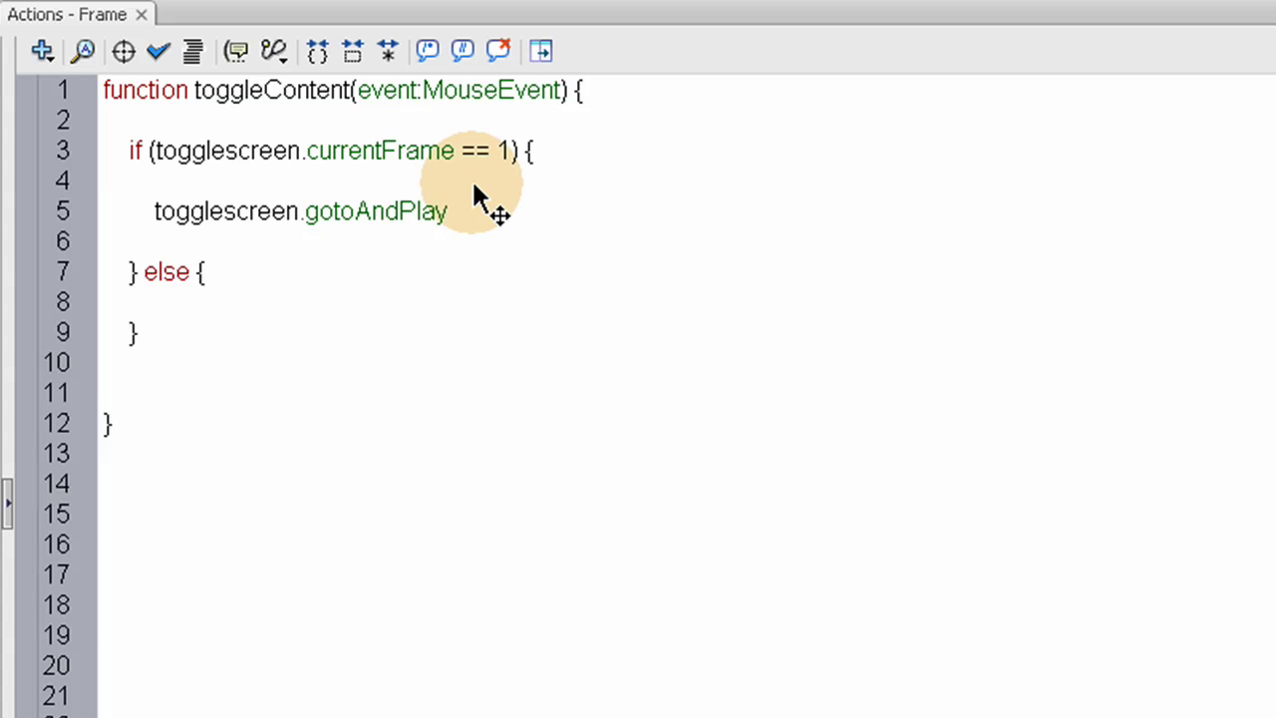
{"action": "type", "text": "("}
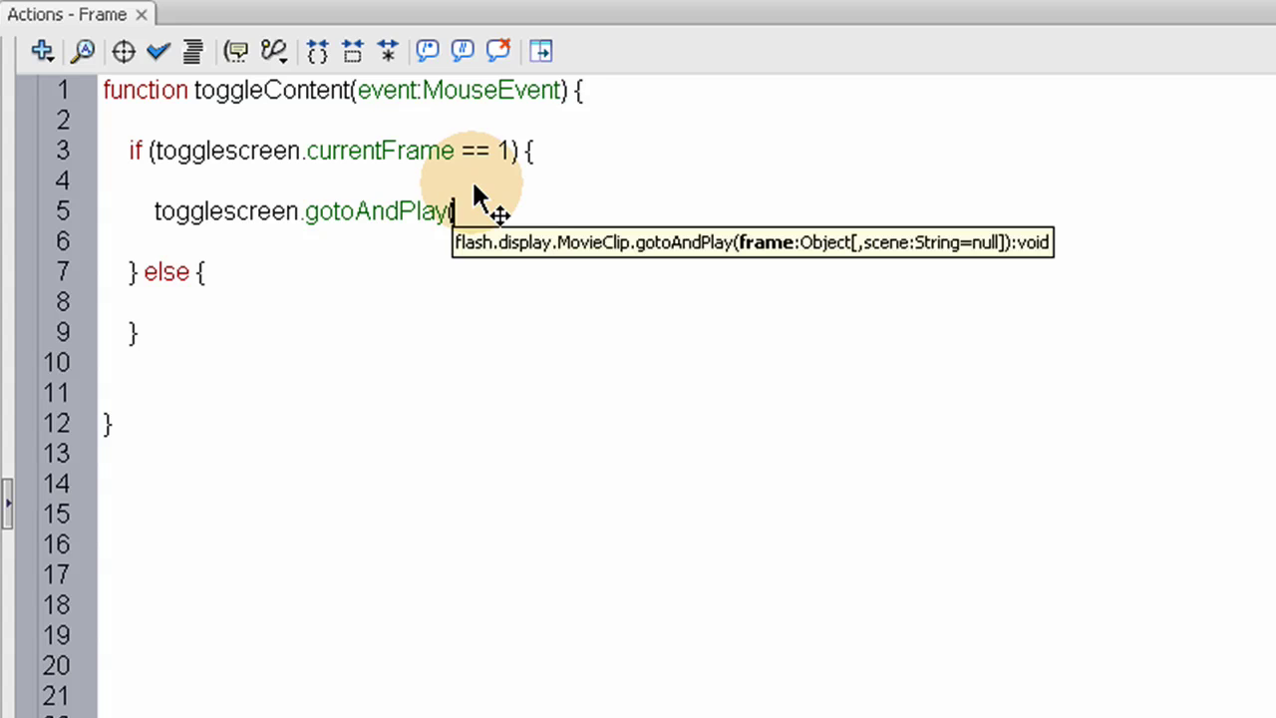
{"action": "type", "text": "2)"}
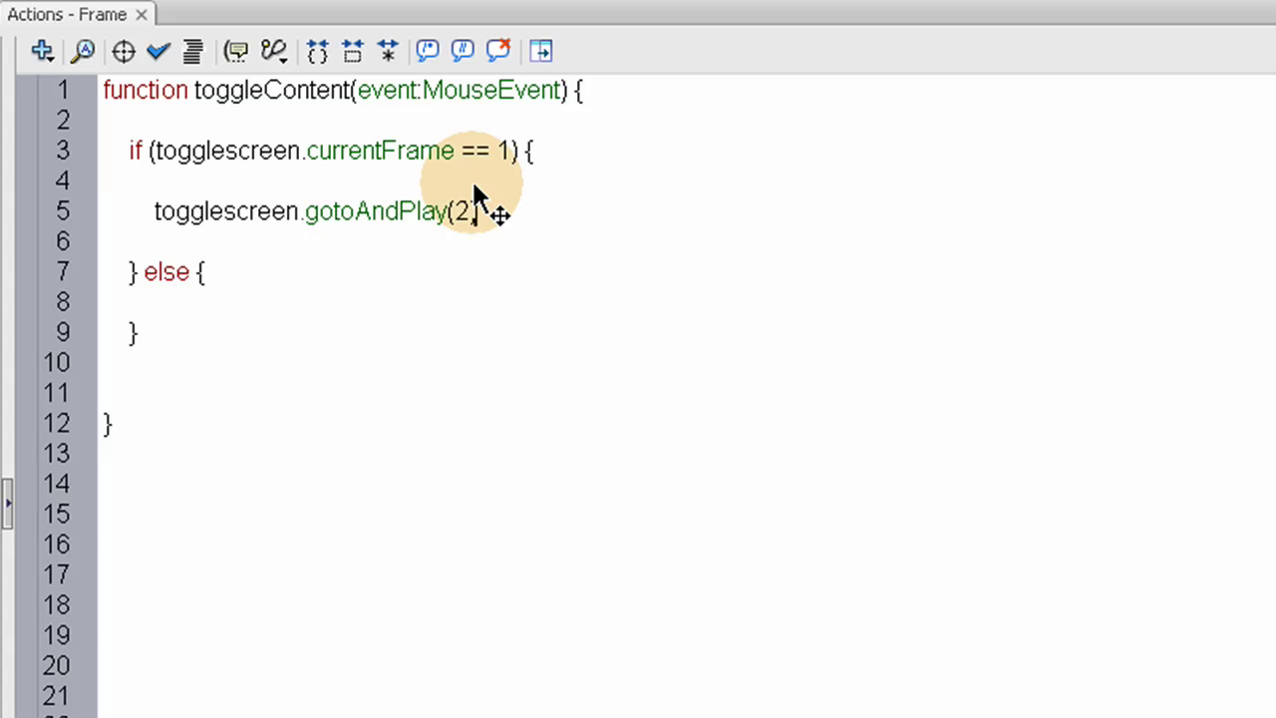
{"action": "type", "text": ";"}
{"action": "left_click", "coordinate": [472, 219]}
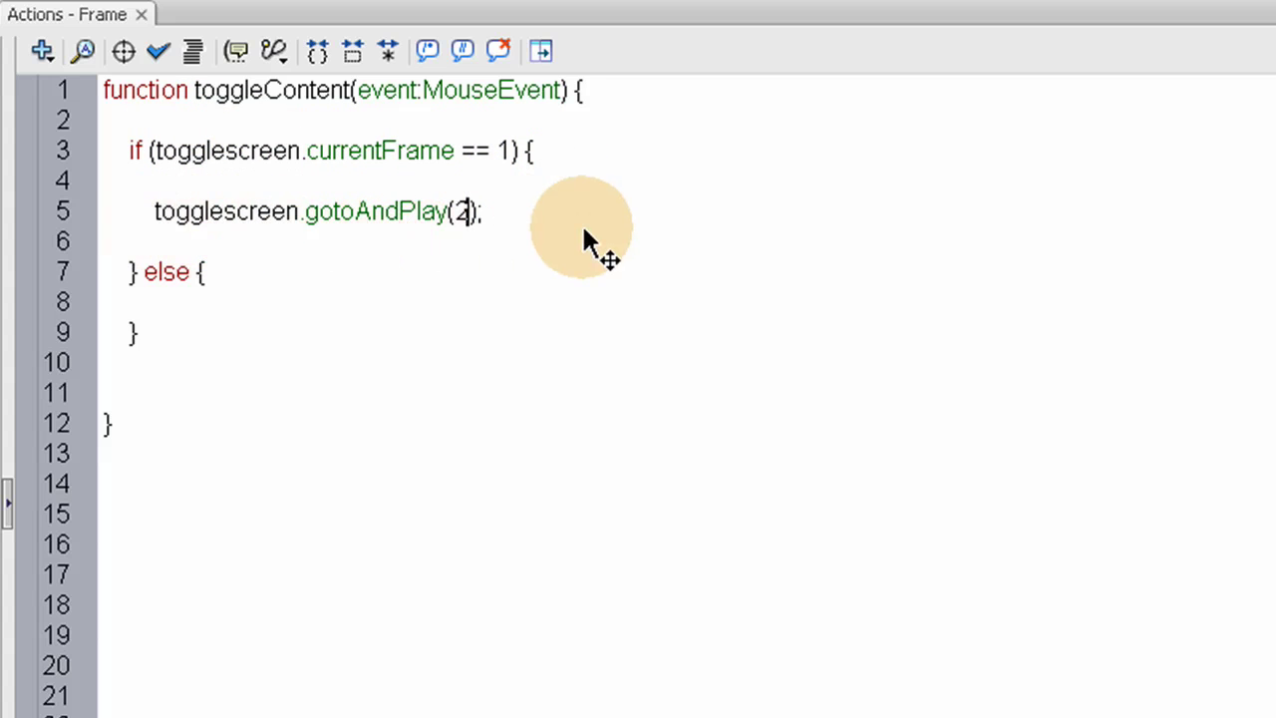
Copy the gotoAndPlay(2) line into the else branch.
{"action": "left_click_drag", "start_coordinate": [152, 221], "coordinate": [546, 232]}
{"action": "key", "text": "ctrl+c"}
{"action": "left_click", "coordinate": [229, 302]}
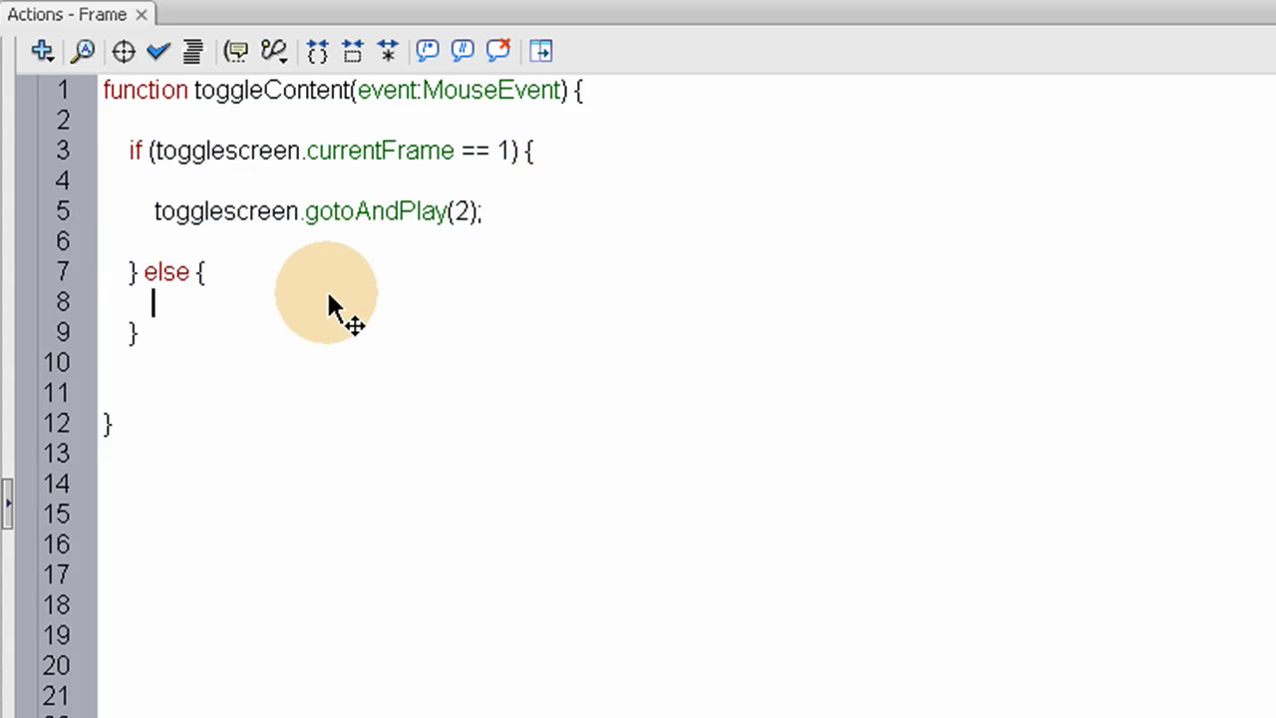
{"action": "right_click", "coordinate": [311, 282]}
{"action": "left_click", "coordinate": [311, 282]}
{"action": "key", "text": "Return"}
{"action": "key", "text": "ctrl+v"}
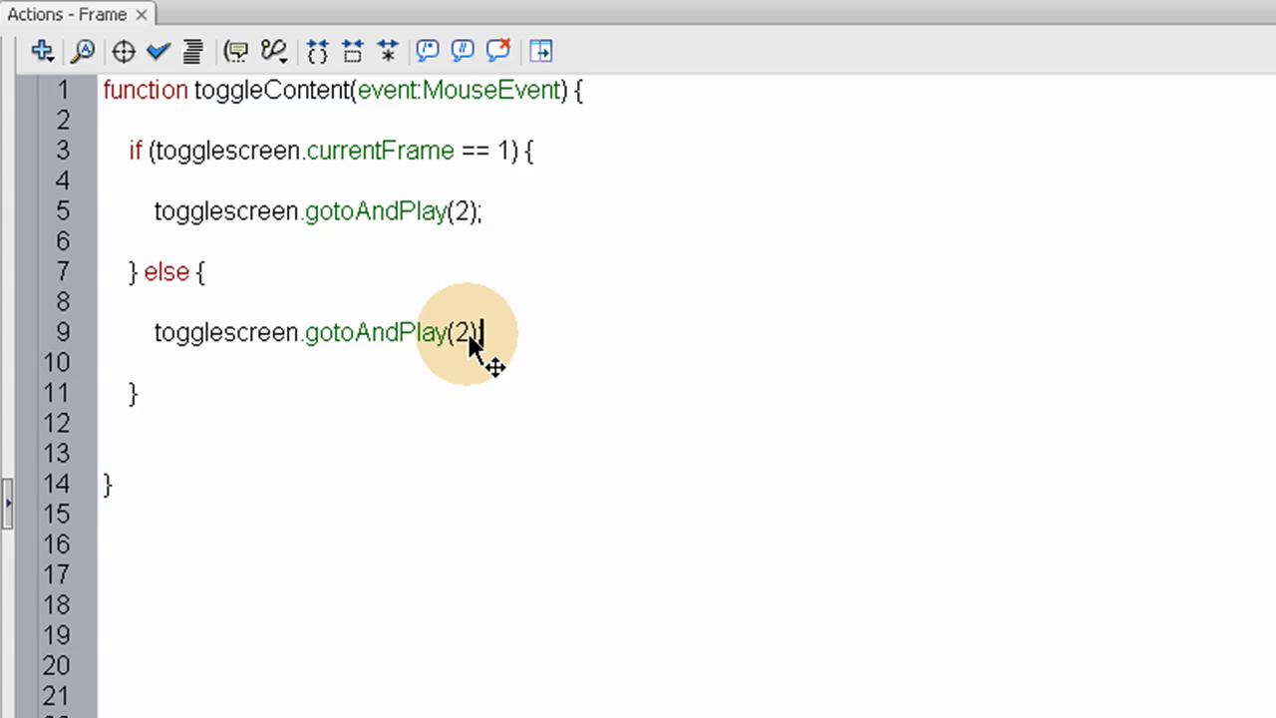
Inspect the sliding panel symbol's animation around frames 10–19, then return to the main timeline.
{"action": "key", "text": "F9"}
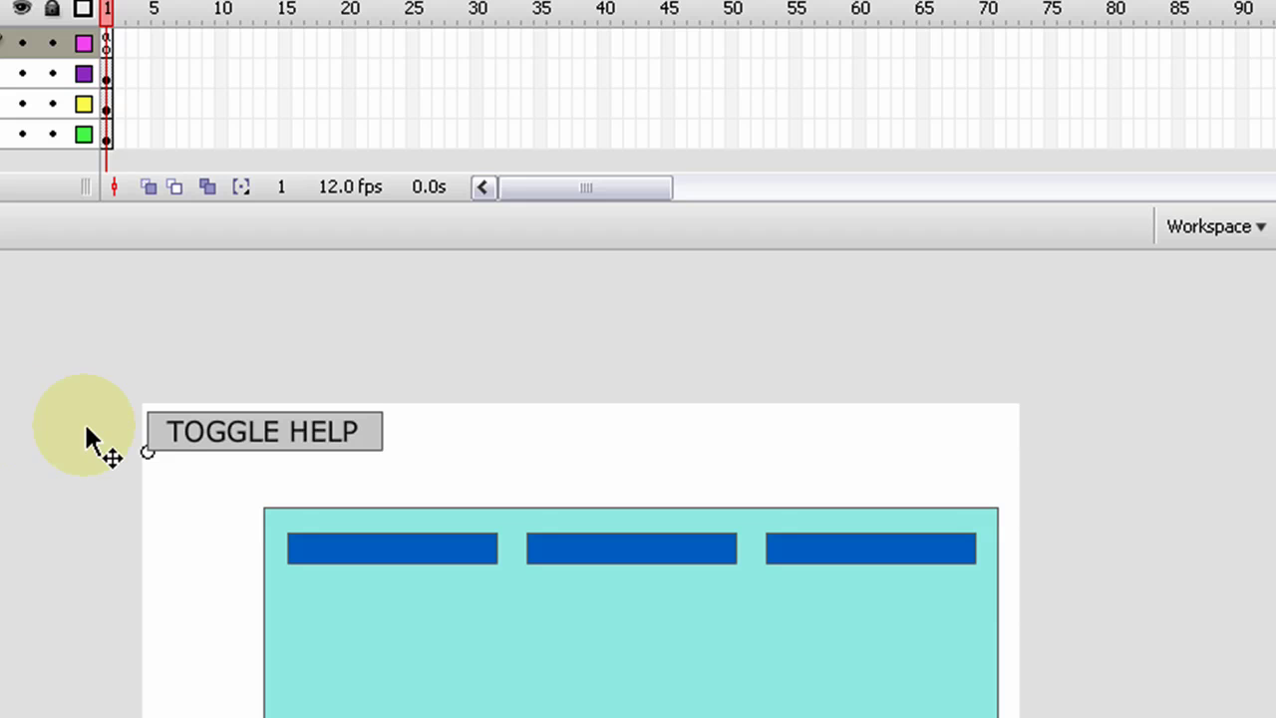
{"action": "left_click", "coordinate": [152, 438]}
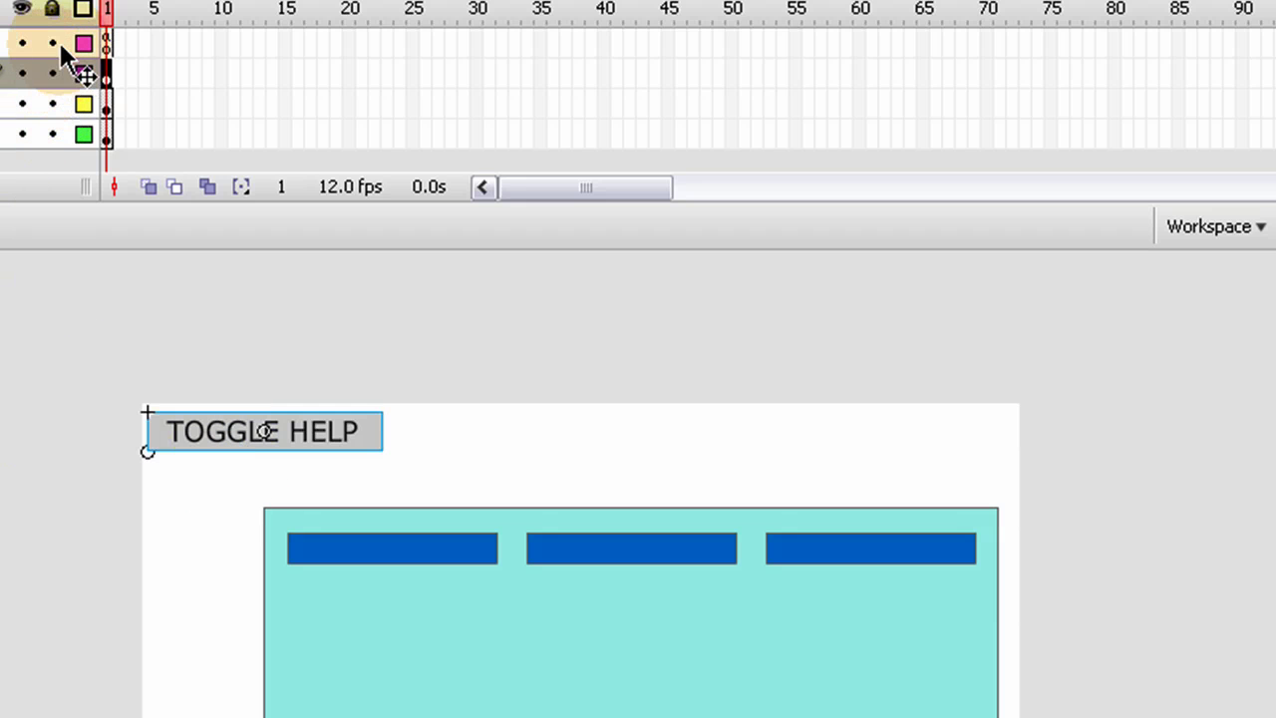
{"action": "left_click", "coordinate": [53, 73]}
{"action": "left_click", "coordinate": [161, 500]}
{"action": "left_click", "coordinate": [151, 454]}
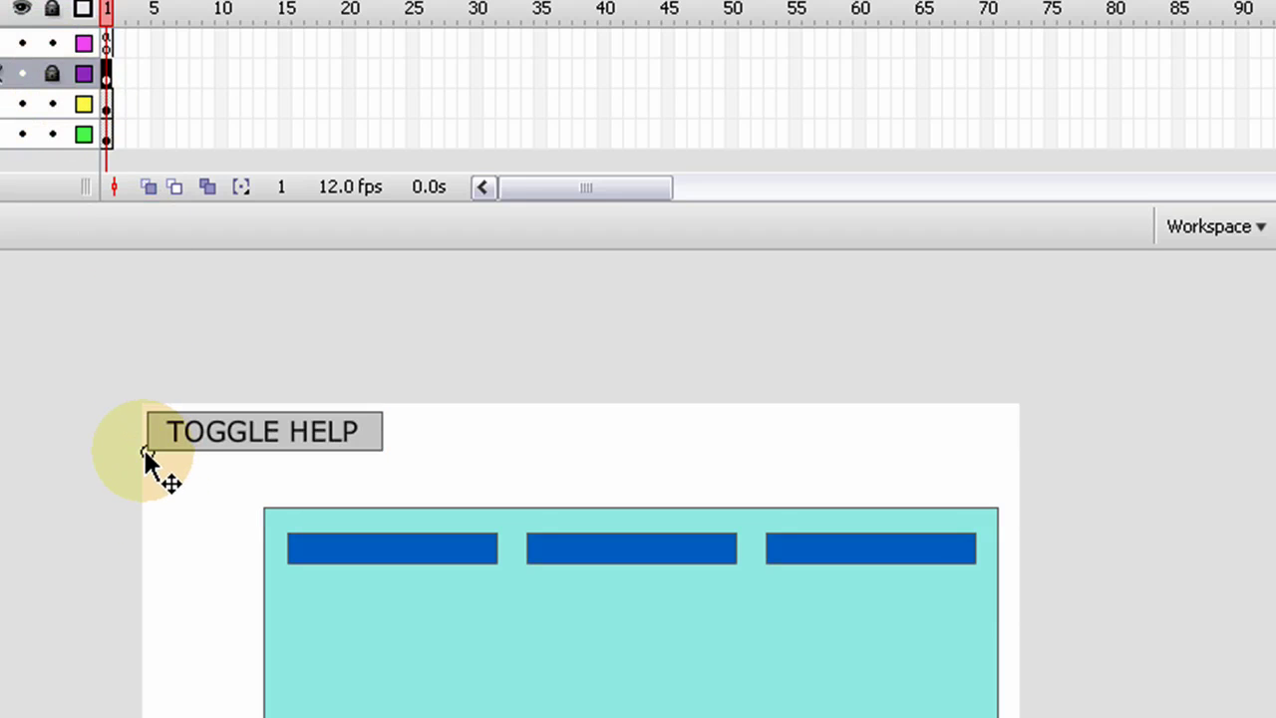
{"action": "double_click", "coordinate": [150, 453]}
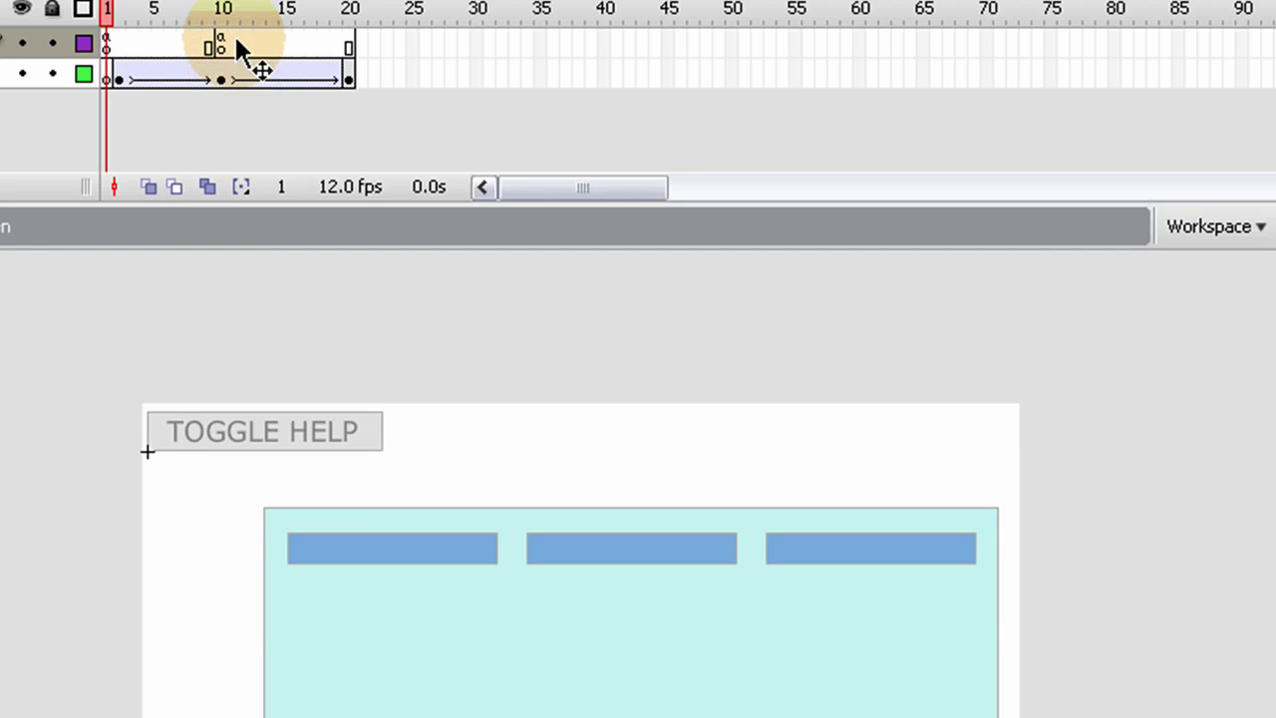
{"action": "left_click", "coordinate": [225, 44]}
{"action": "mouse_move", "coordinate": [226, 16]}
{"action": "left_mouse_down"}
{"action": "mouse_move", "coordinate": [346, 16]}
{"action": "mouse_move", "coordinate": [222, 34]}
{"action": "left_mouse_up"}
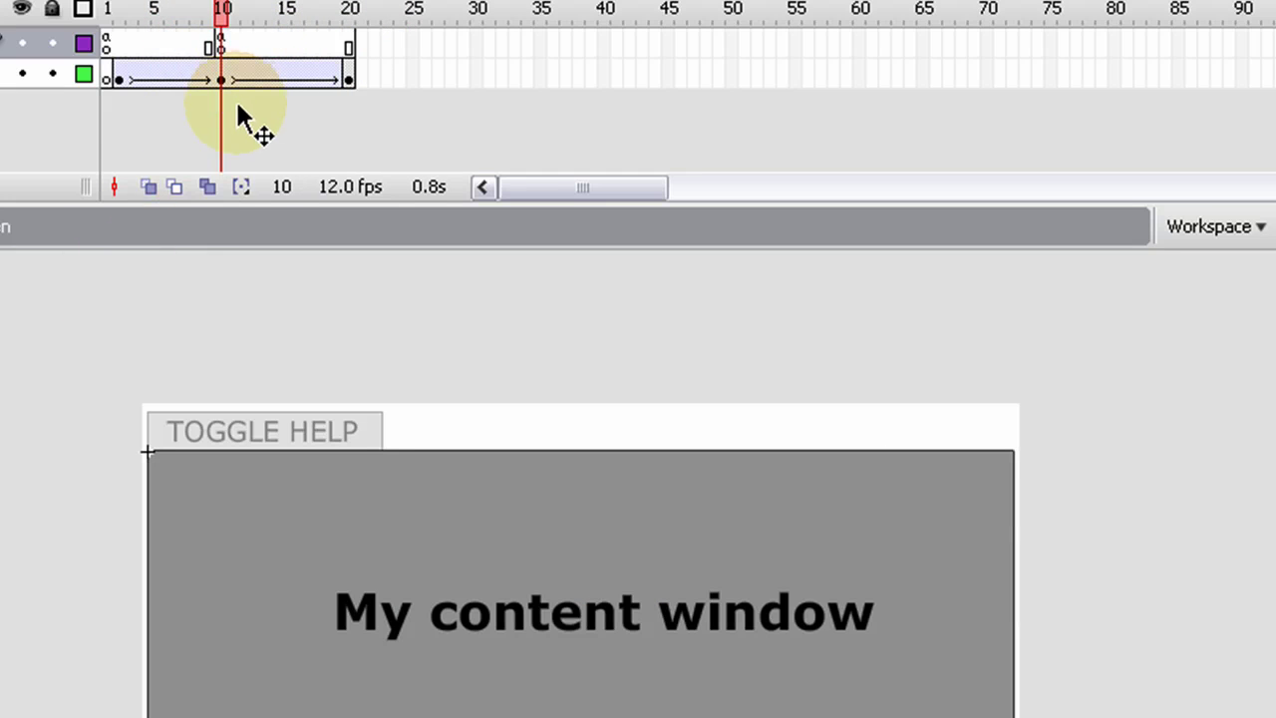
{"action": "key", "text": "ctrl+e"}
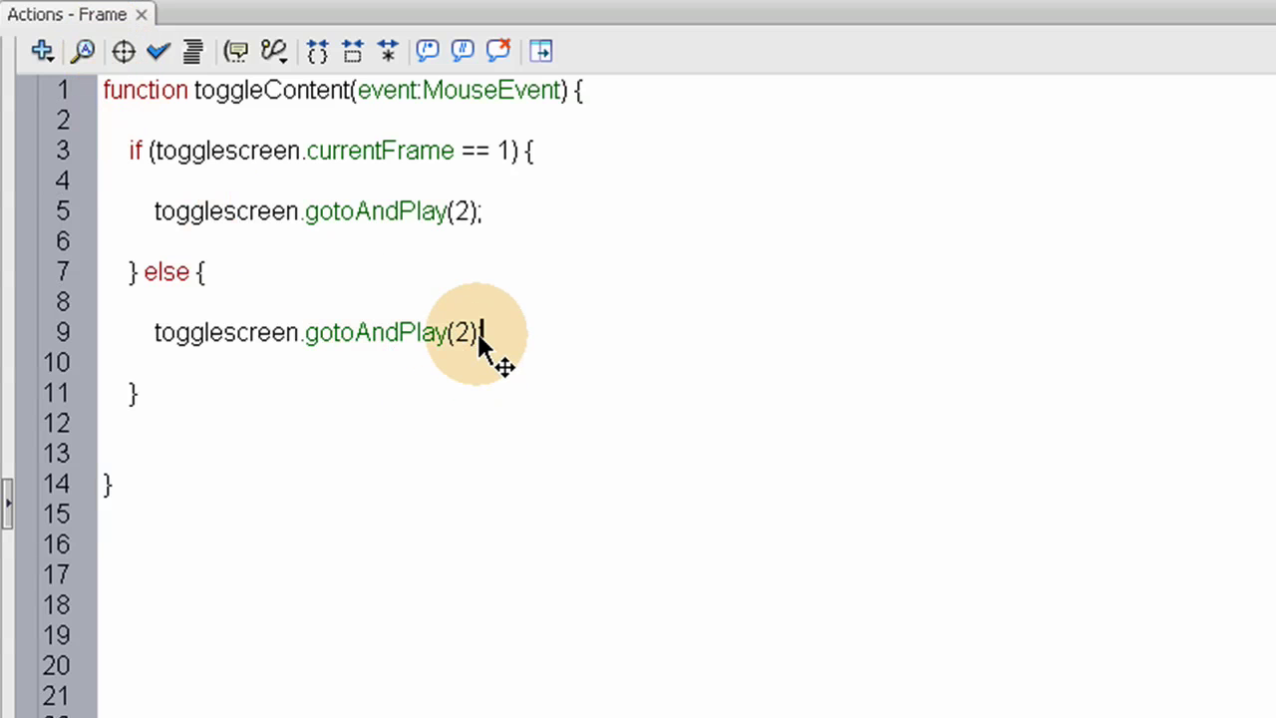
Change the else branch call to togglescreen.gotoAndPlay(10).
{"action": "double_click", "coordinate": [462, 333]}
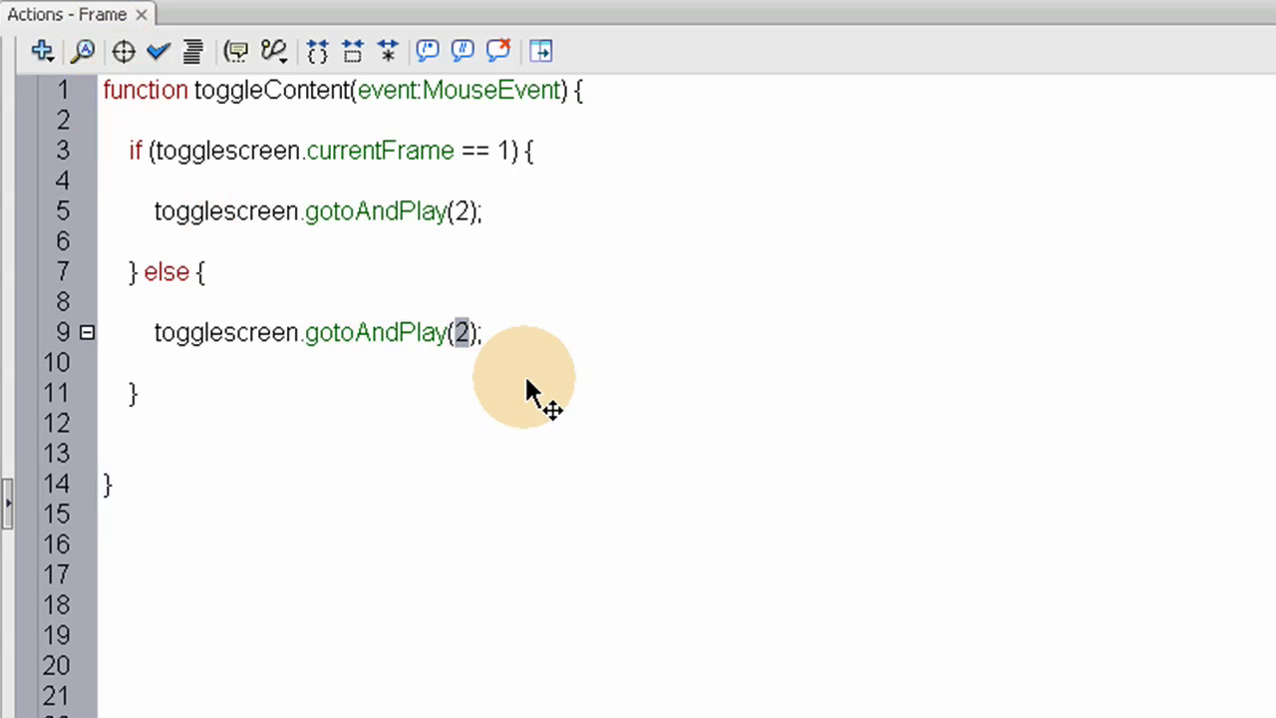
{"action": "type", "text": "1"}
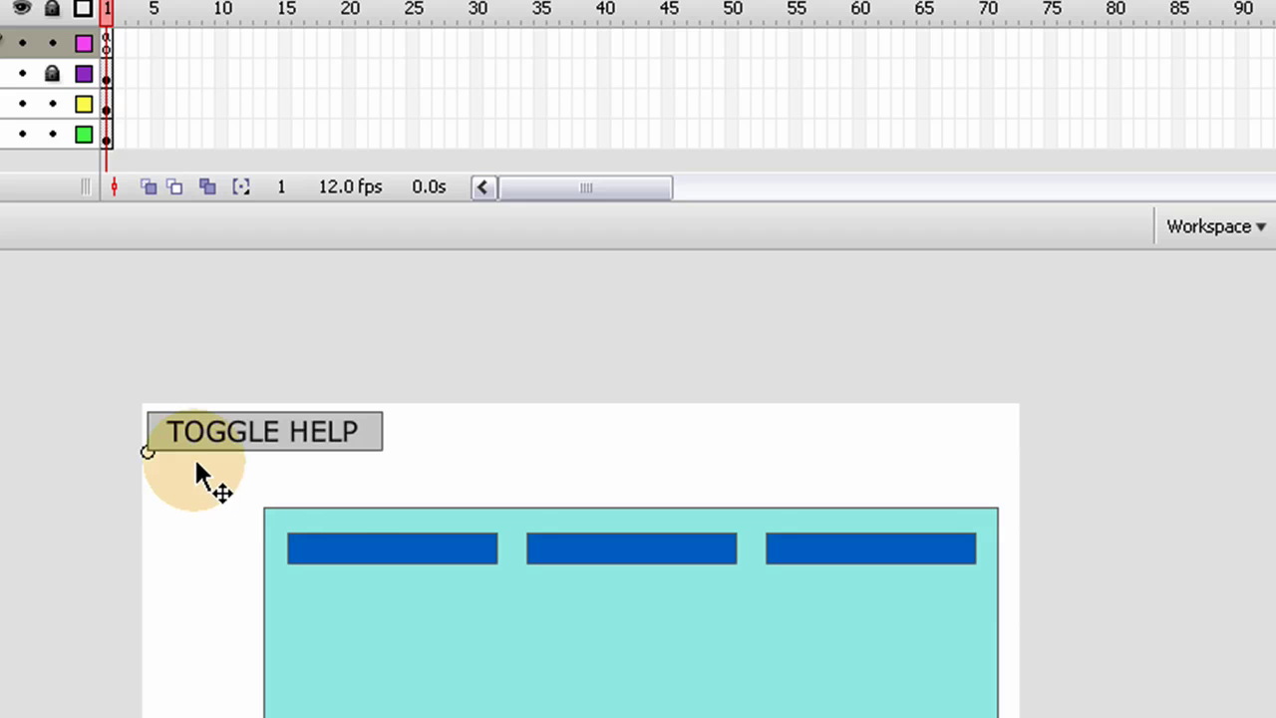
{"action": "left_click", "coordinate": [117, 42]}
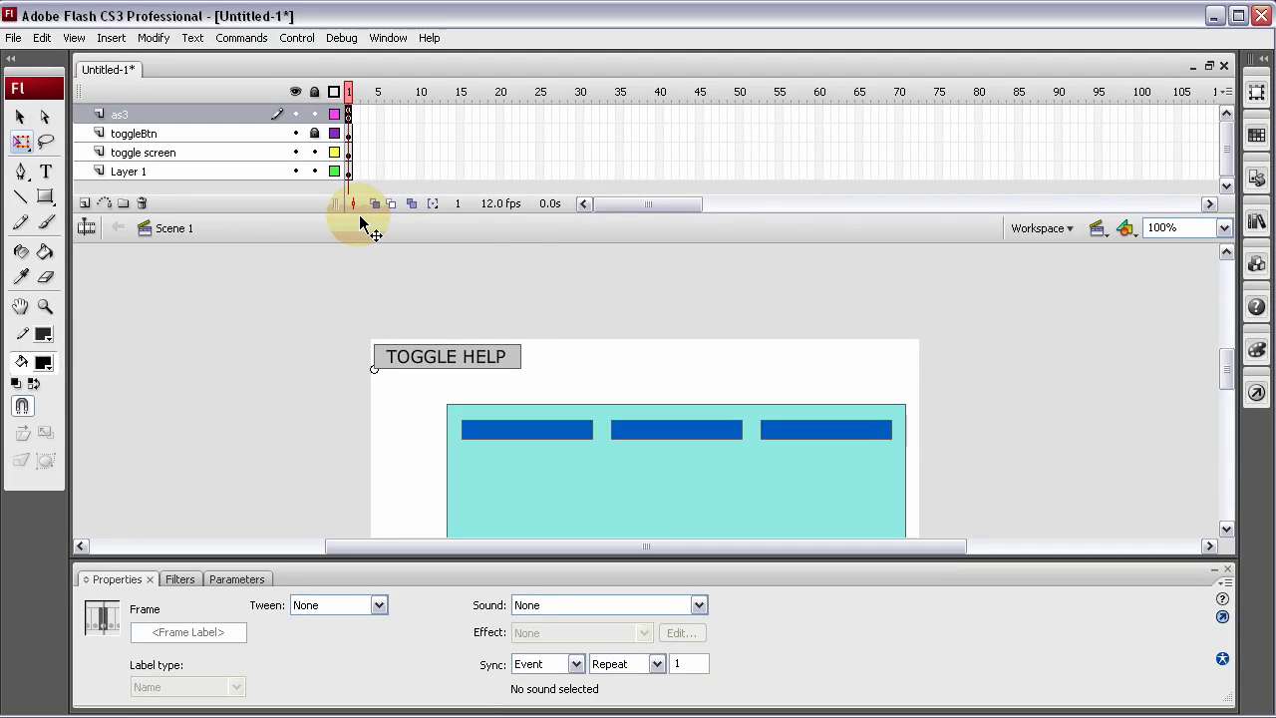
Review the frame script, publish the movie, and preview it in Internet Explorer.
{"action": "key", "text": "F9"}
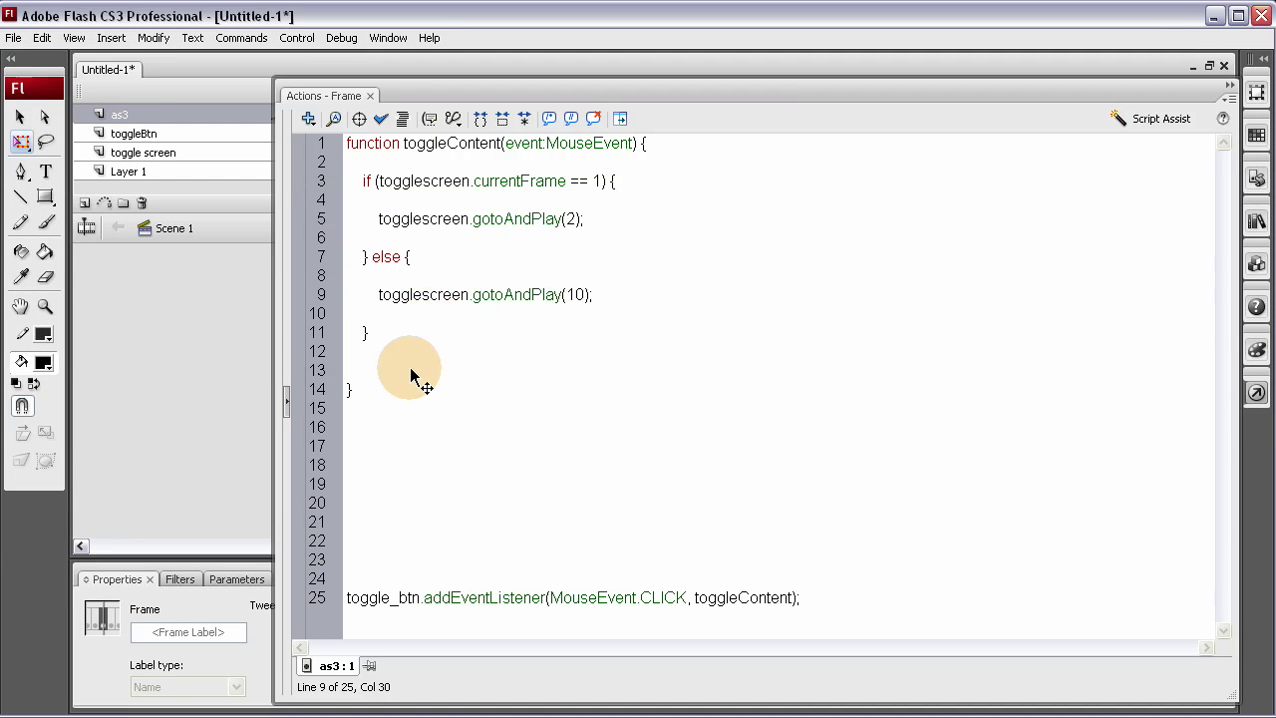
{"action": "key", "text": "F9"}
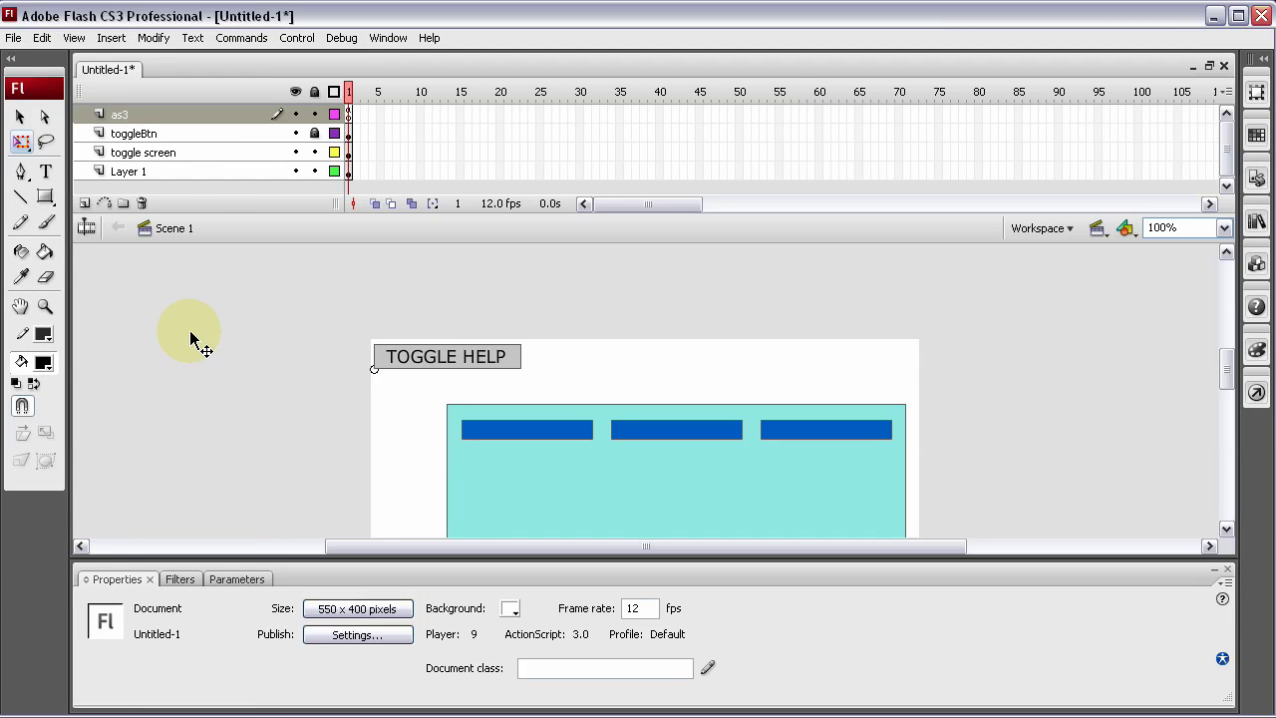
{"action": "key", "text": "shift+F12"}
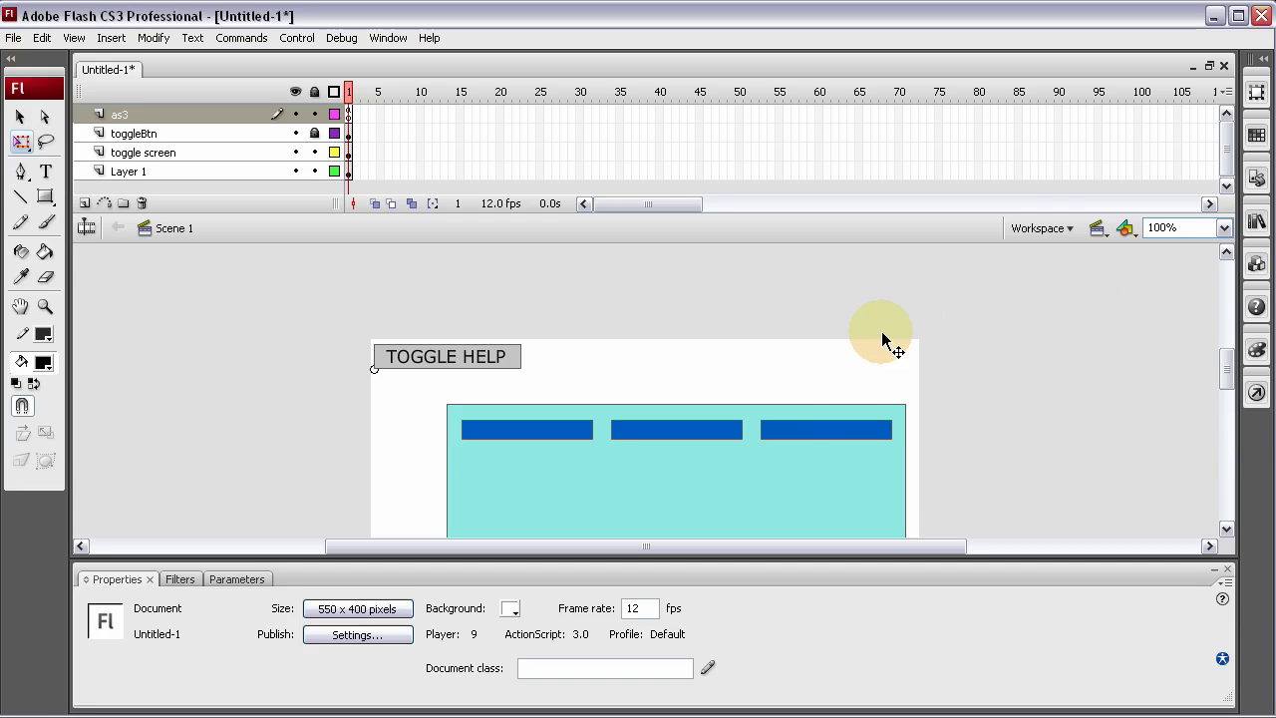
{"action": "key", "text": "F9"}
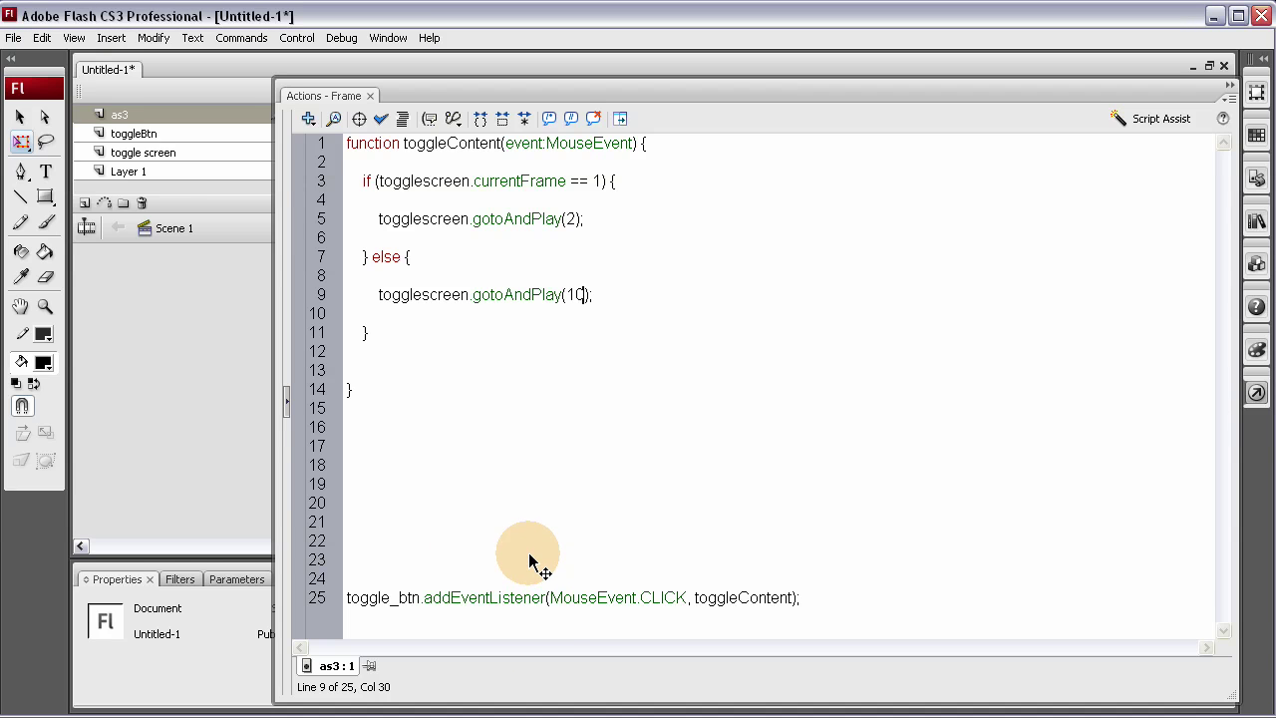
{"action": "key", "text": "F9"}
{"action": "key", "text": "F12"}
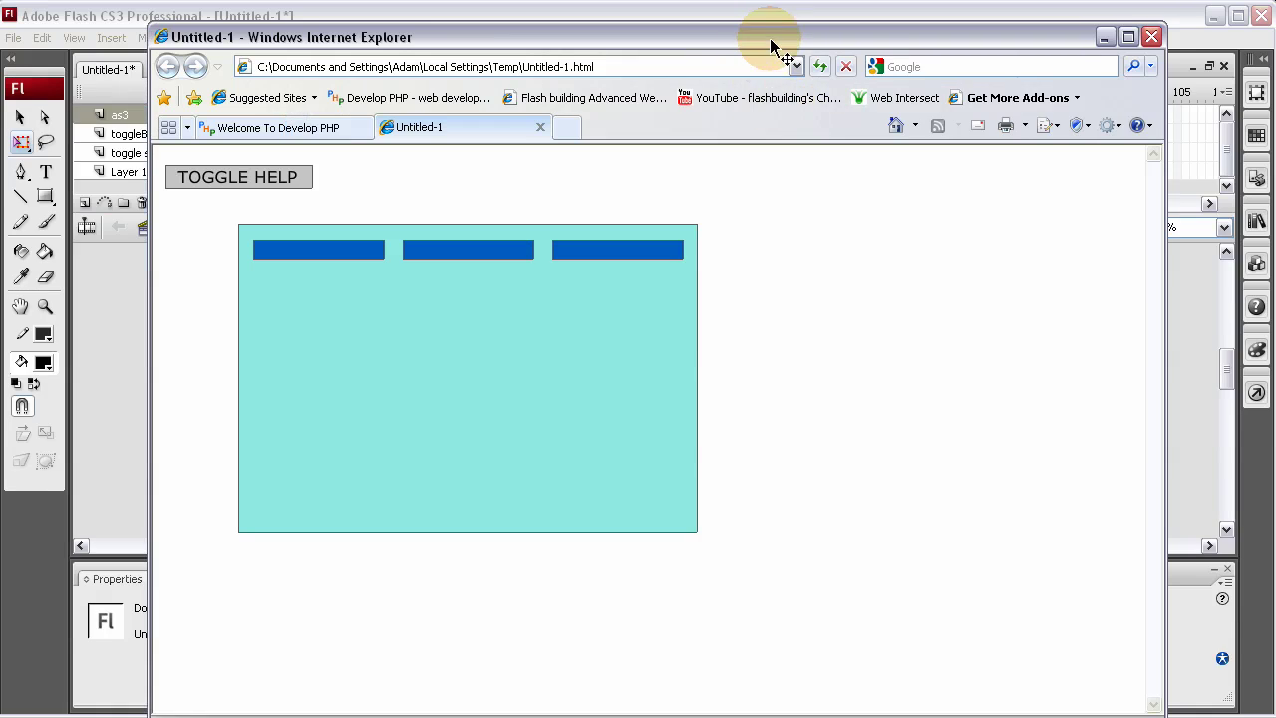
Click TOGGLE HELP repeatedly to open and close the grey panel, then close Internet Explorer.
{"action": "left_click_drag", "start_coordinate": [774, 36], "coordinate": [673, 15]}
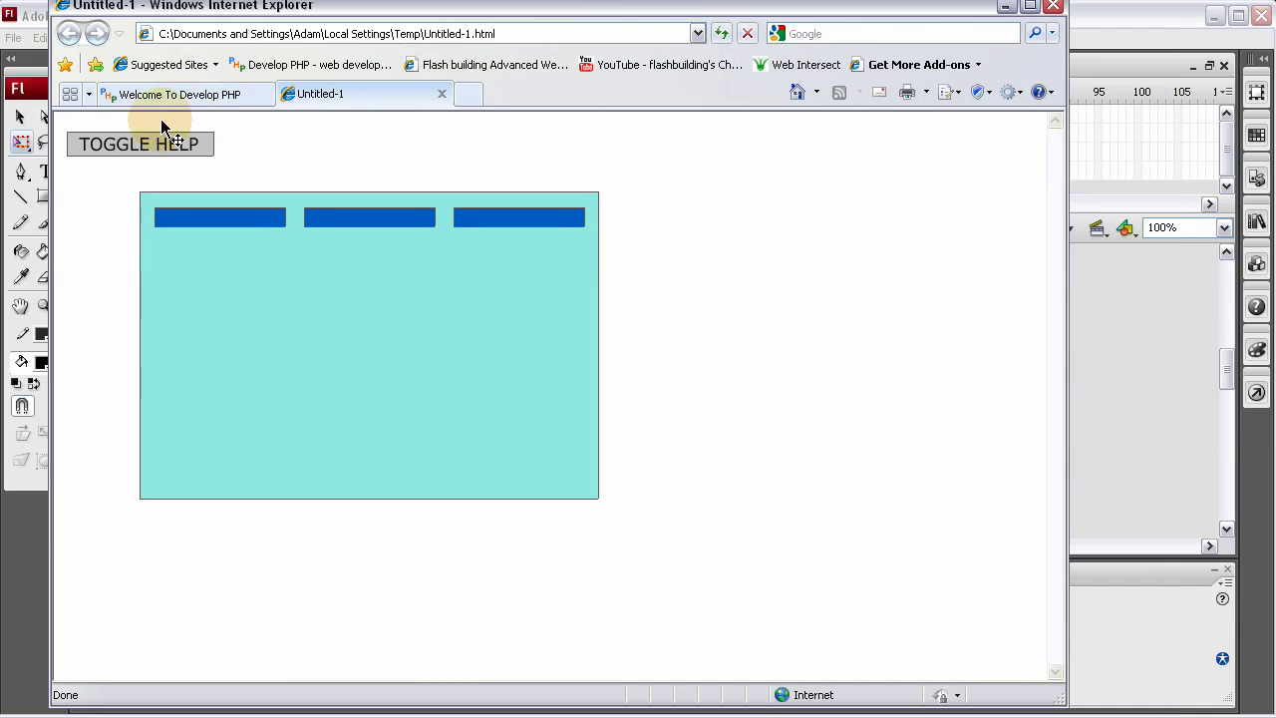
{"action": "left_click", "coordinate": [138, 145]}
{"action": "left_click", "coordinate": [140, 148]}
{"action": "left_click", "coordinate": [154, 146]}
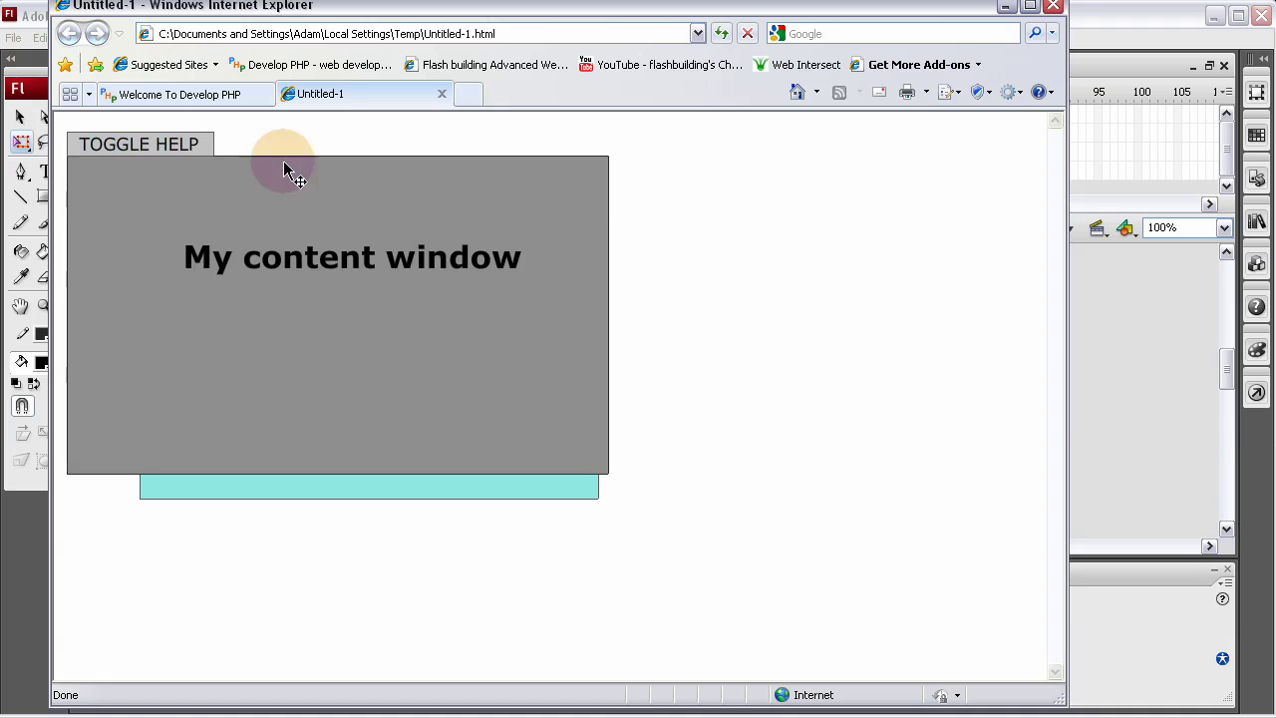
{"action": "left_click", "coordinate": [181, 145]}
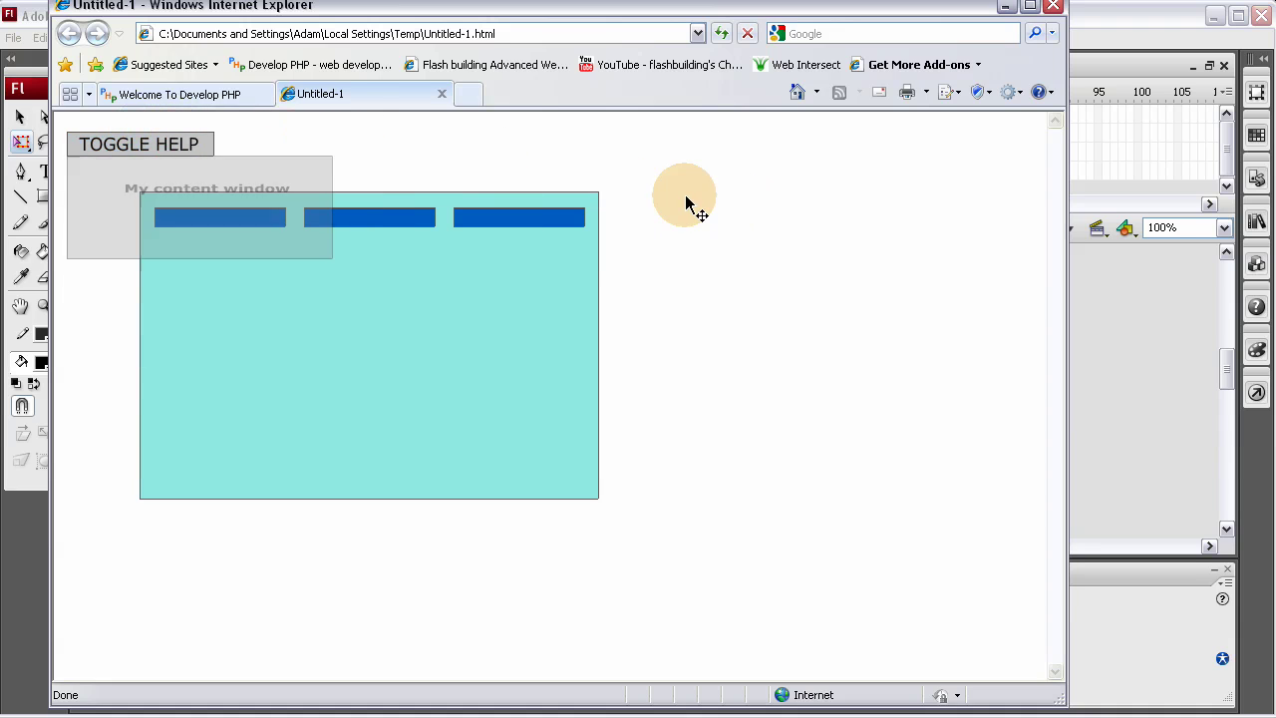
{"action": "left_click", "coordinate": [174, 152]}
{"action": "left_click", "coordinate": [170, 151]}
{"action": "left_click", "coordinate": [171, 153]}
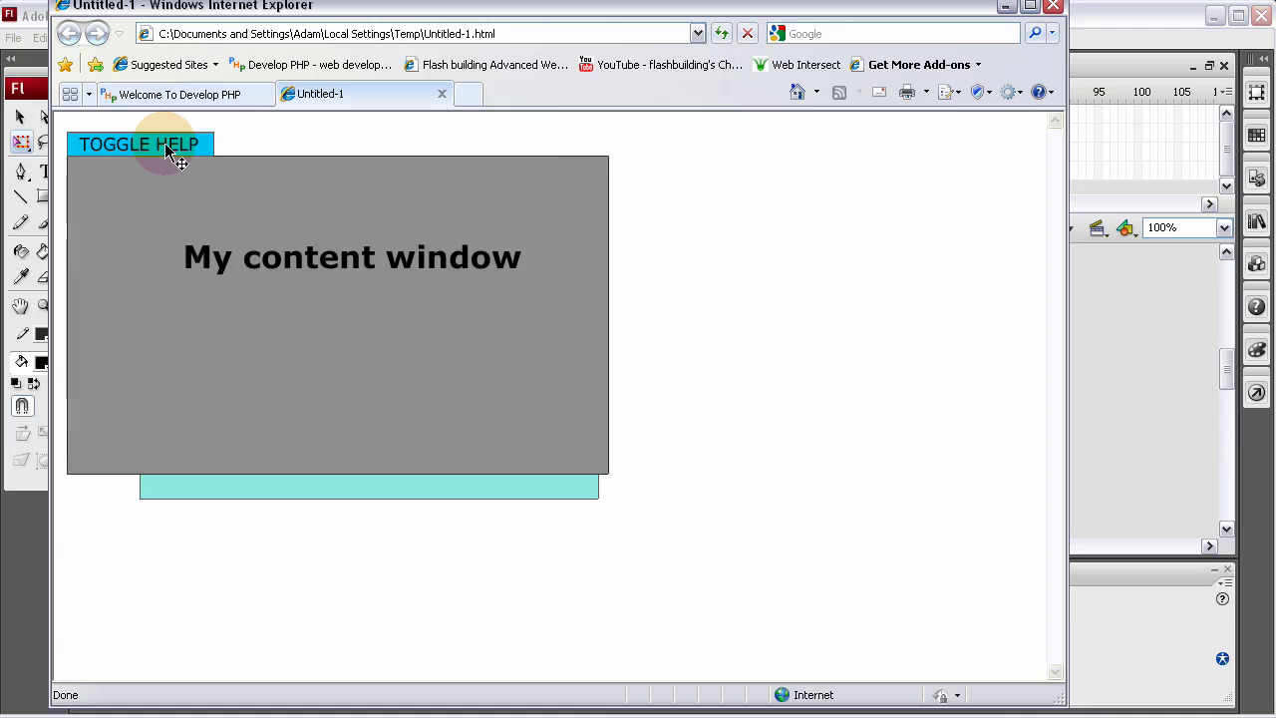
{"action": "left_click", "coordinate": [170, 152]}
{"action": "left_click", "coordinate": [172, 153]}
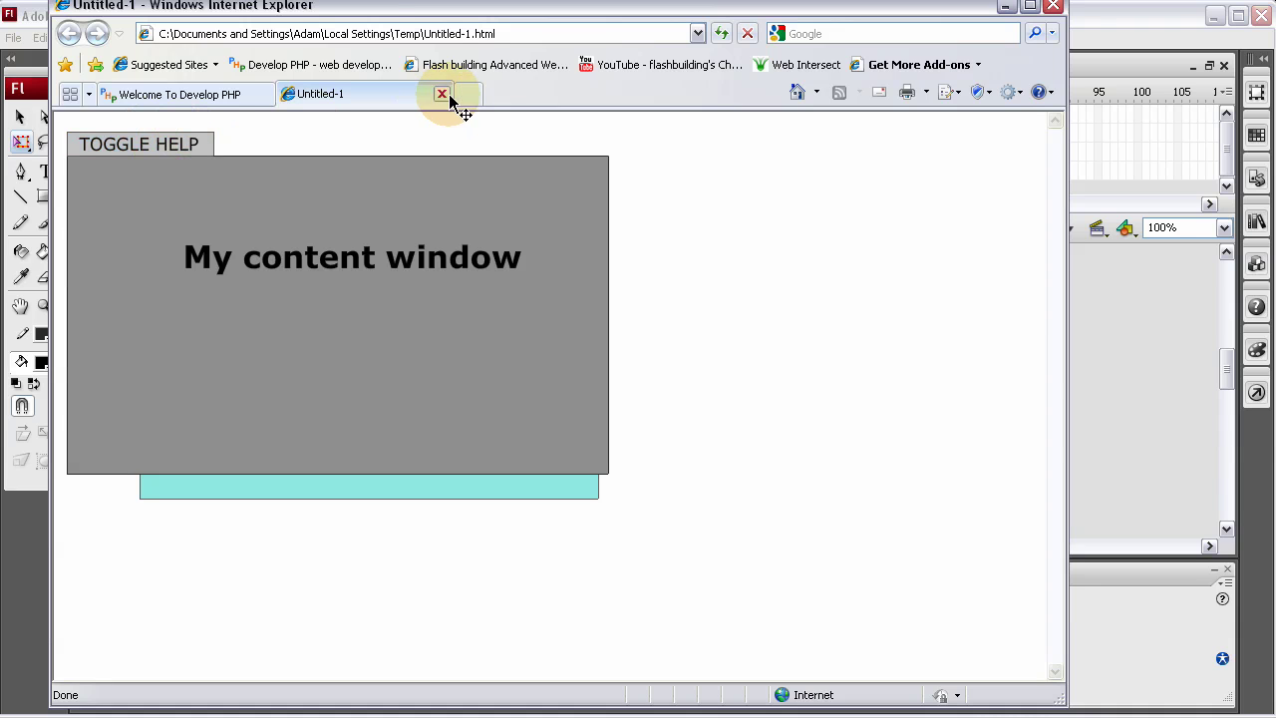
{"action": "left_click", "coordinate": [441, 95]}
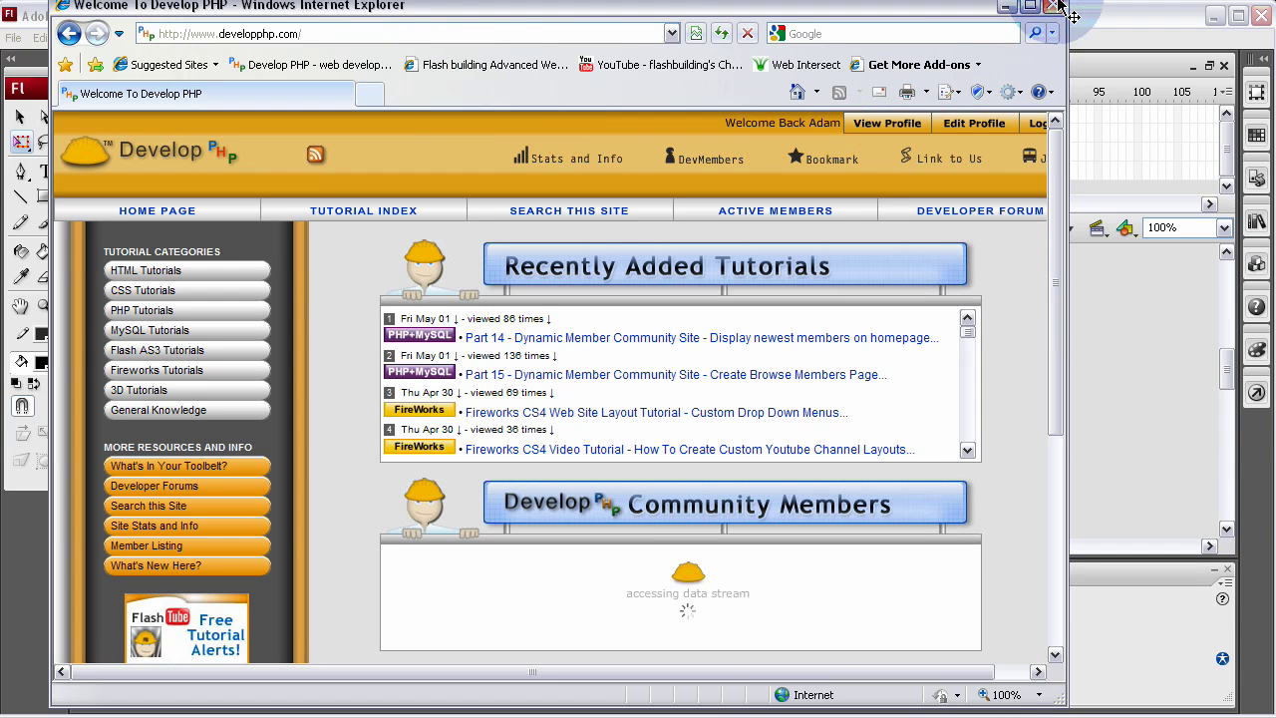
{"action": "left_click", "coordinate": [1054, 6]}
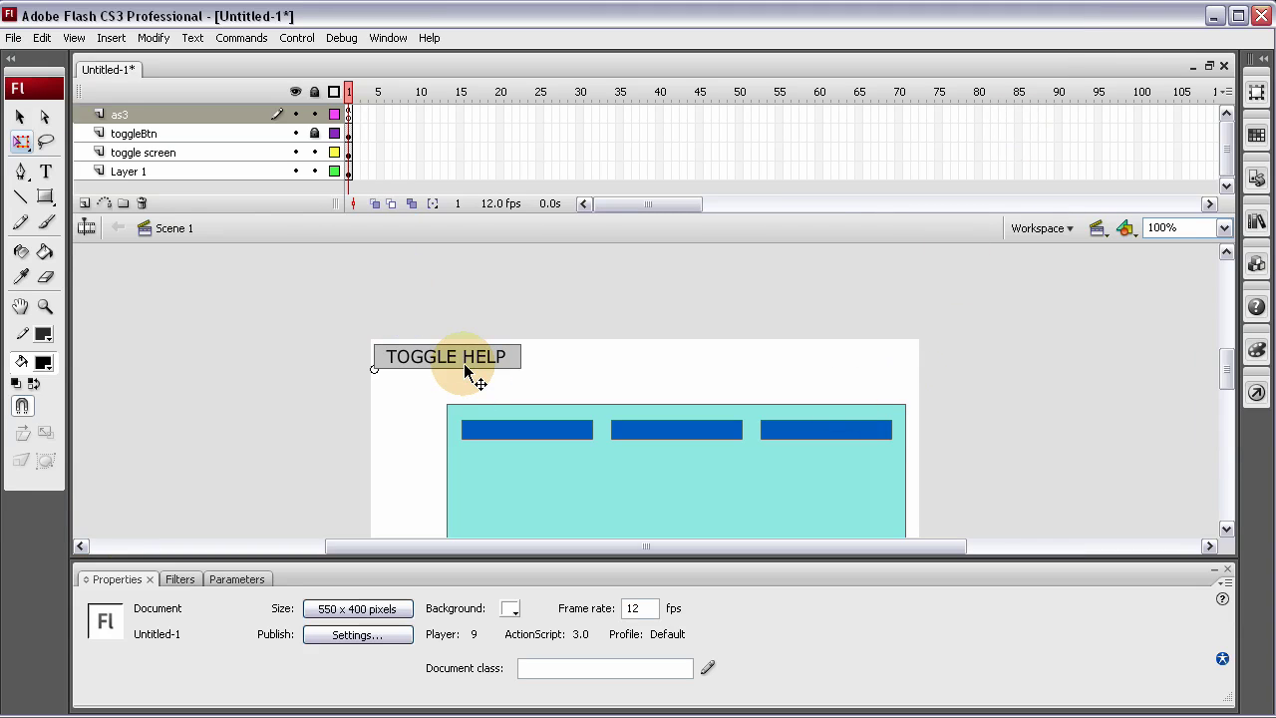
Unlock toggleBtn, change the document frame rate from 12 to 30 fps, and publish.
{"action": "left_click", "coordinate": [314, 132]}
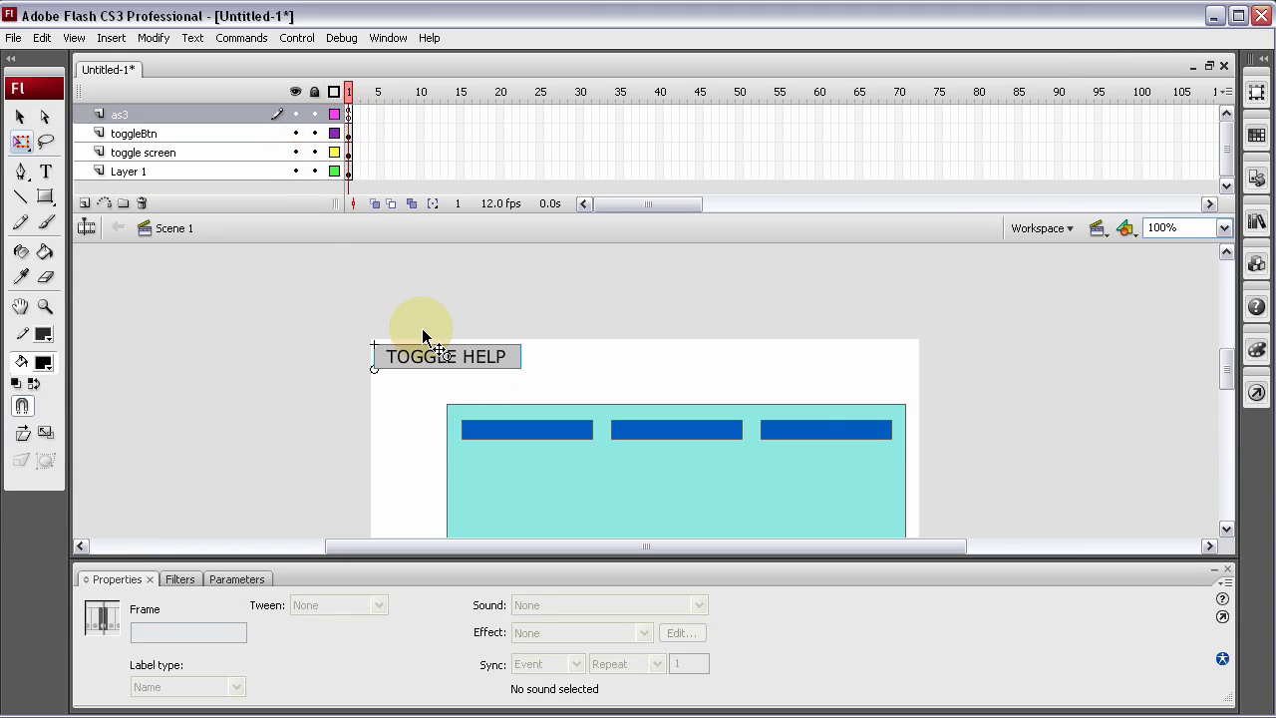
{"action": "left_click", "coordinate": [473, 364]}
{"action": "left_click", "coordinate": [259, 409]}
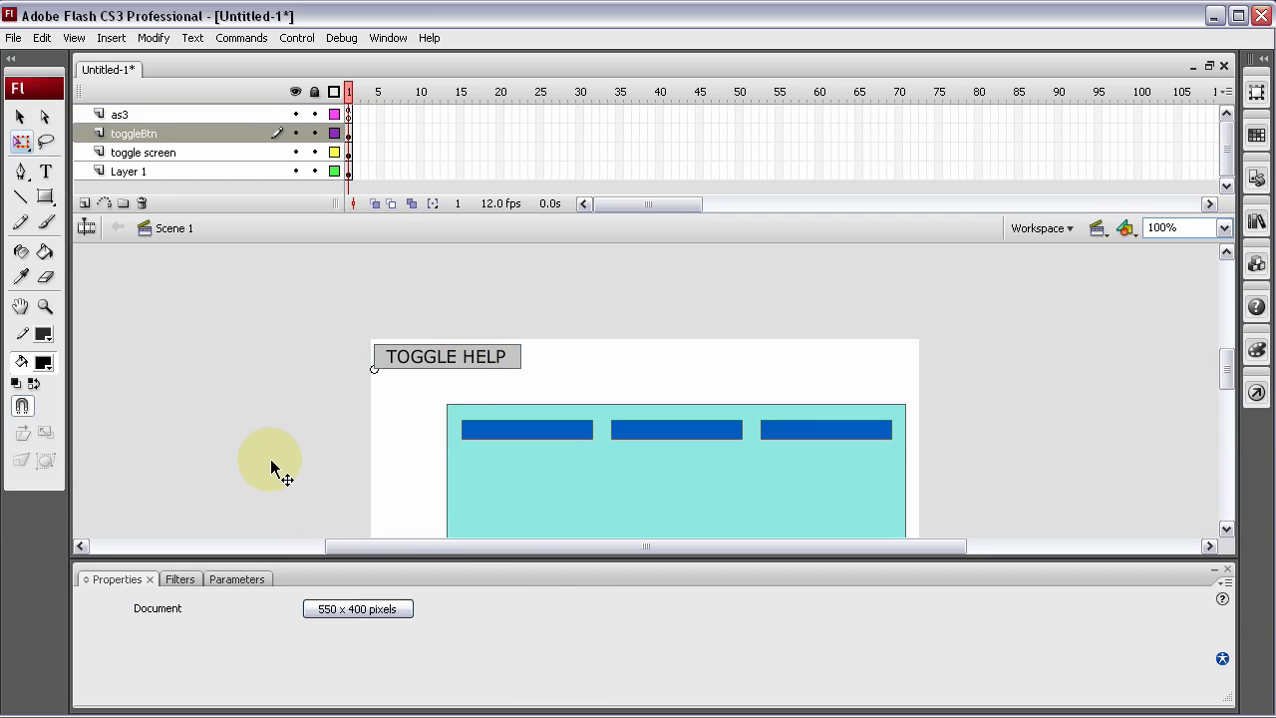
{"action": "left_click_drag", "start_coordinate": [654, 611], "coordinate": [592, 609]}
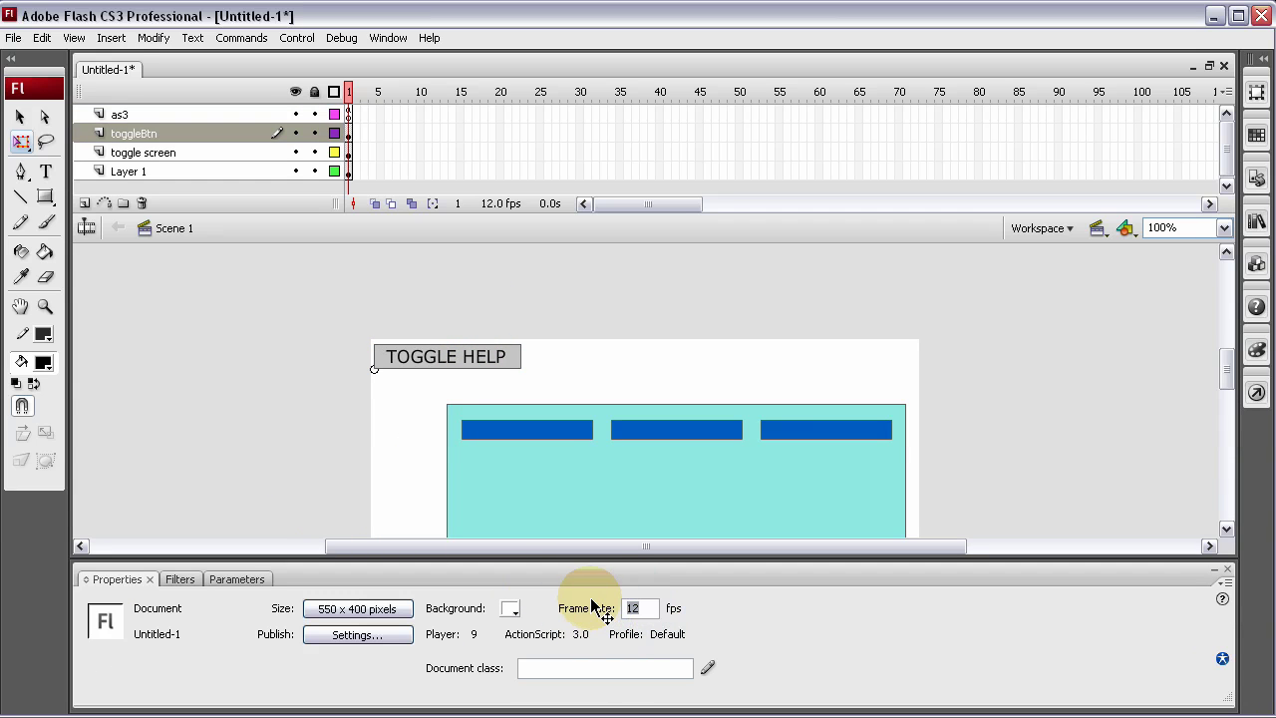
{"action": "type", "text": "30"}
{"action": "left_click", "coordinate": [309, 469]}
{"action": "key", "text": "shift+F12"}
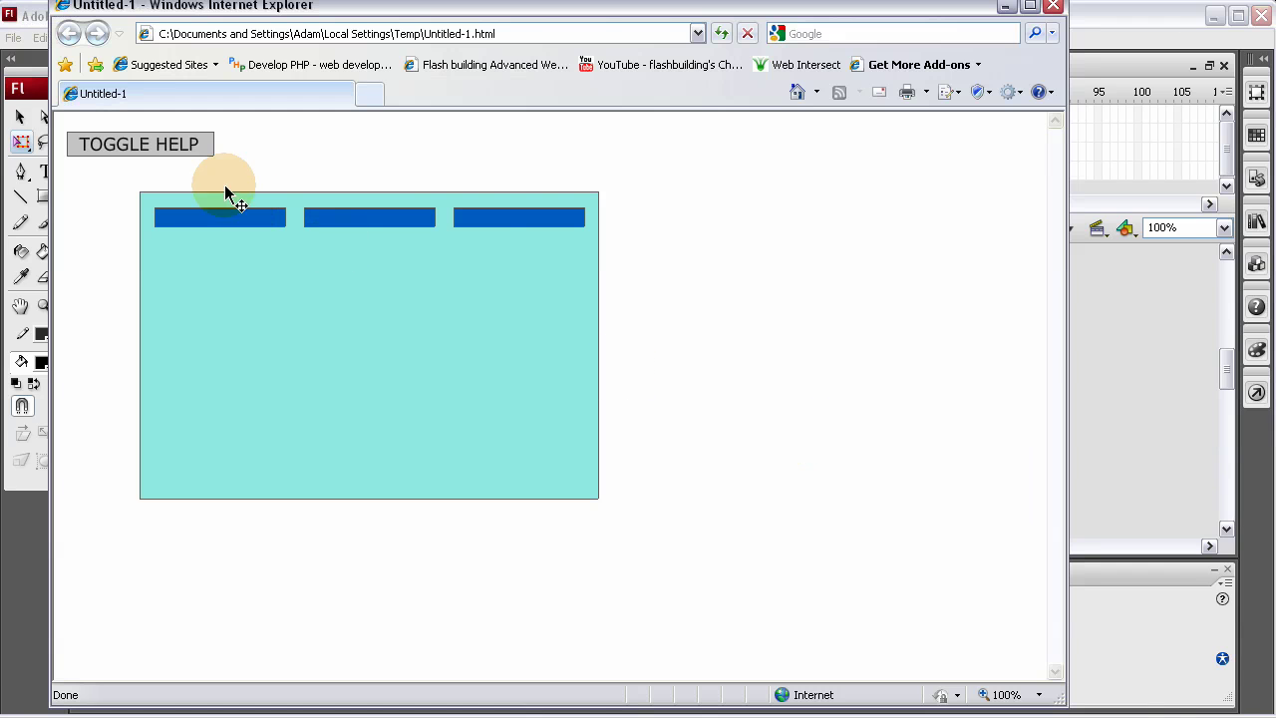
Toggle the grey panel open and closed repeatedly at 30 fps, then close the browser.
{"action": "left_click", "coordinate": [183, 156]}
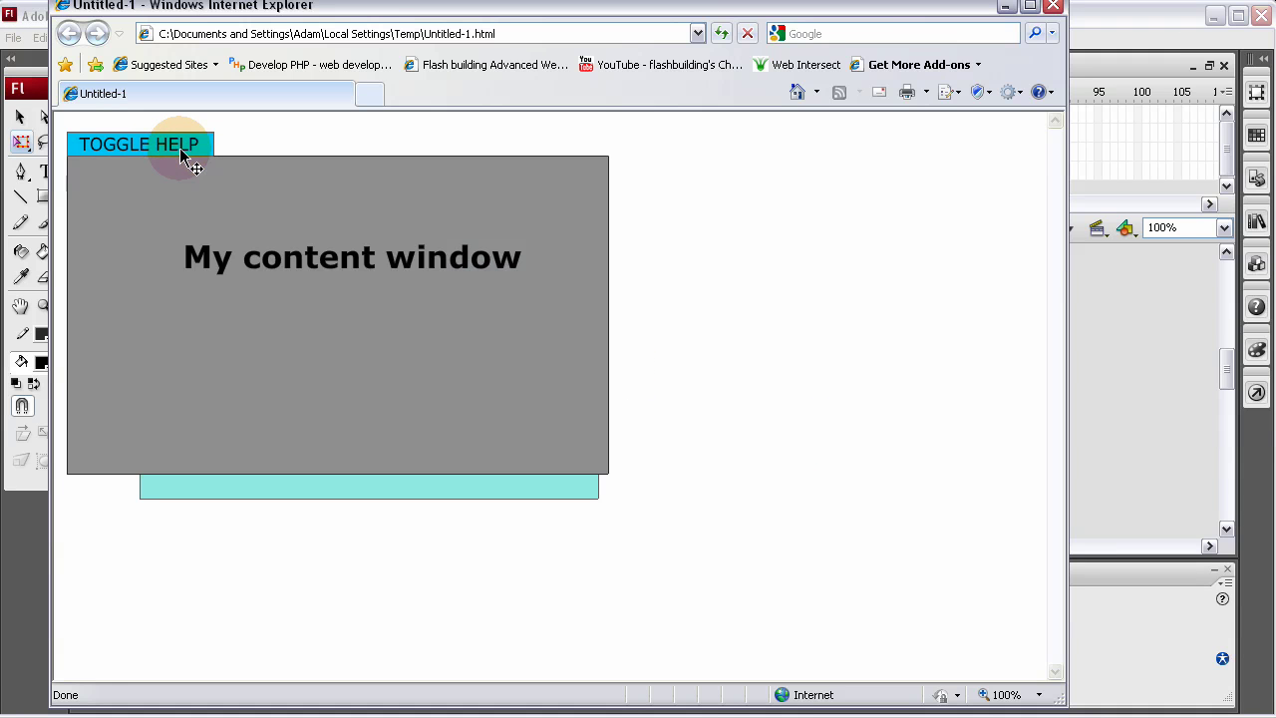
{"action": "left_click", "coordinate": [182, 156]}
{"action": "left_click", "coordinate": [183, 157]}
{"action": "left_click", "coordinate": [184, 157]}
{"action": "left_click", "coordinate": [151, 151]}
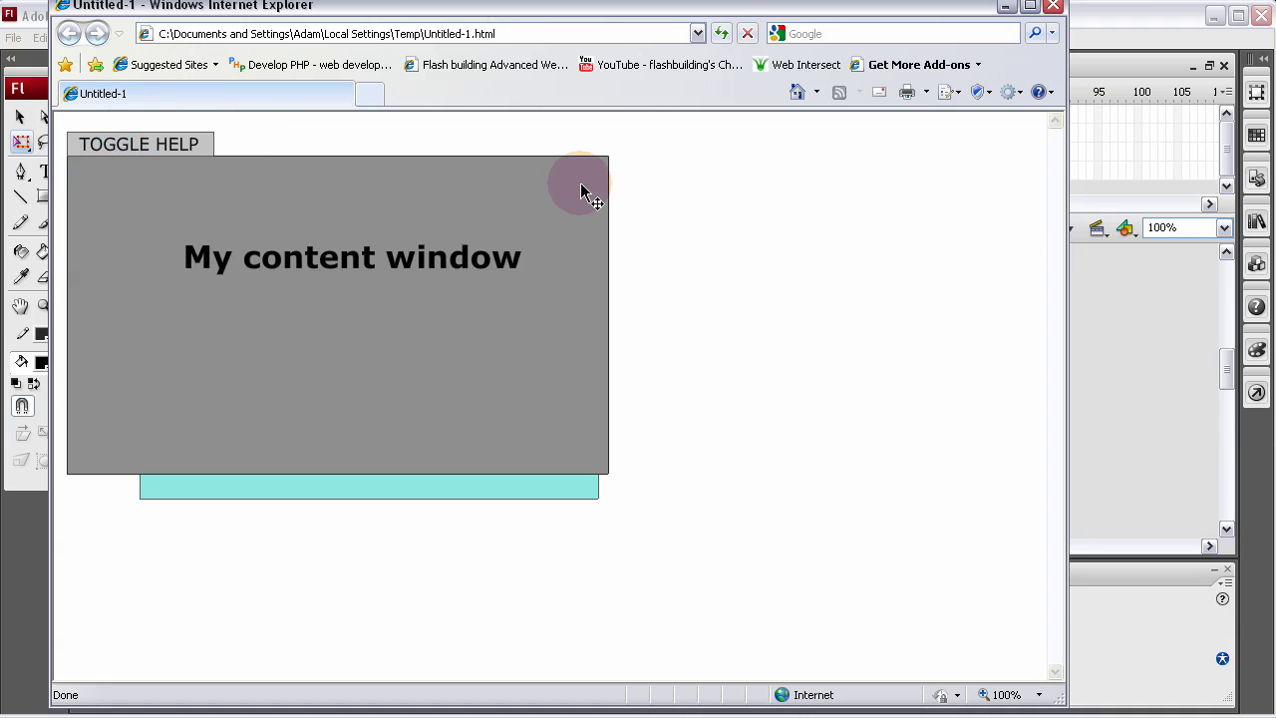
{"action": "left_click", "coordinate": [204, 150]}
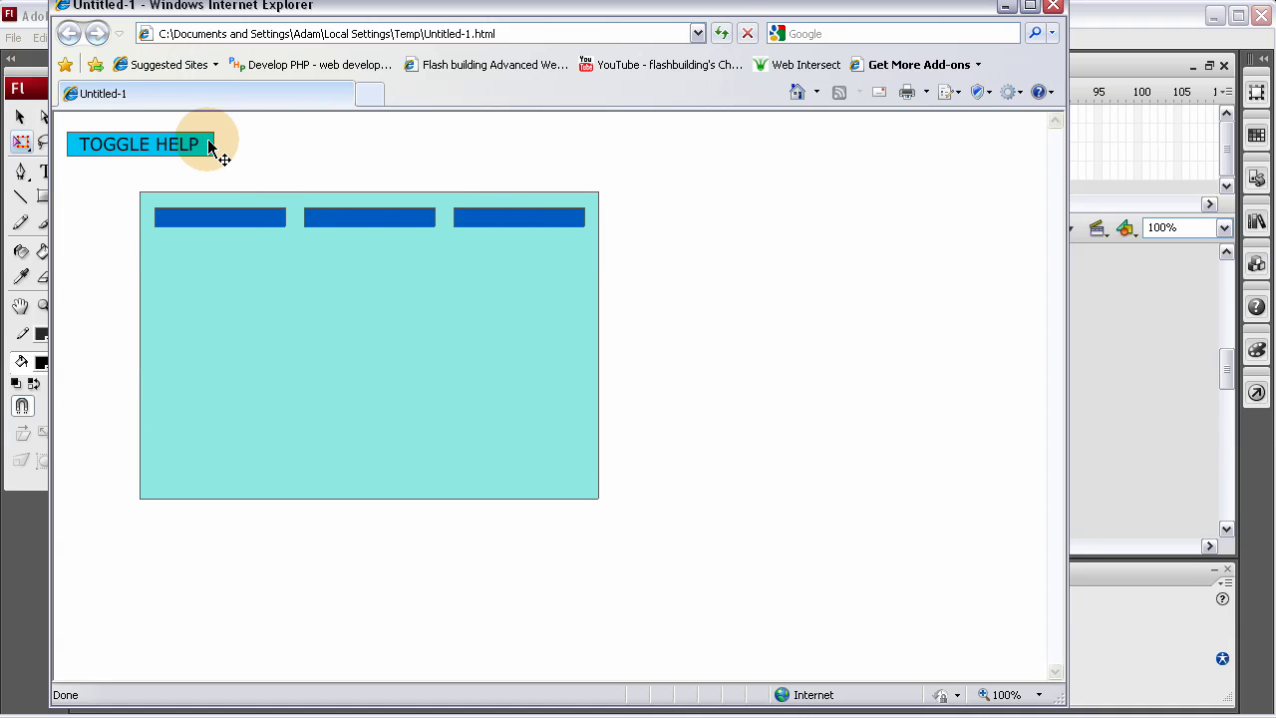
{"action": "left_click", "coordinate": [208, 147]}
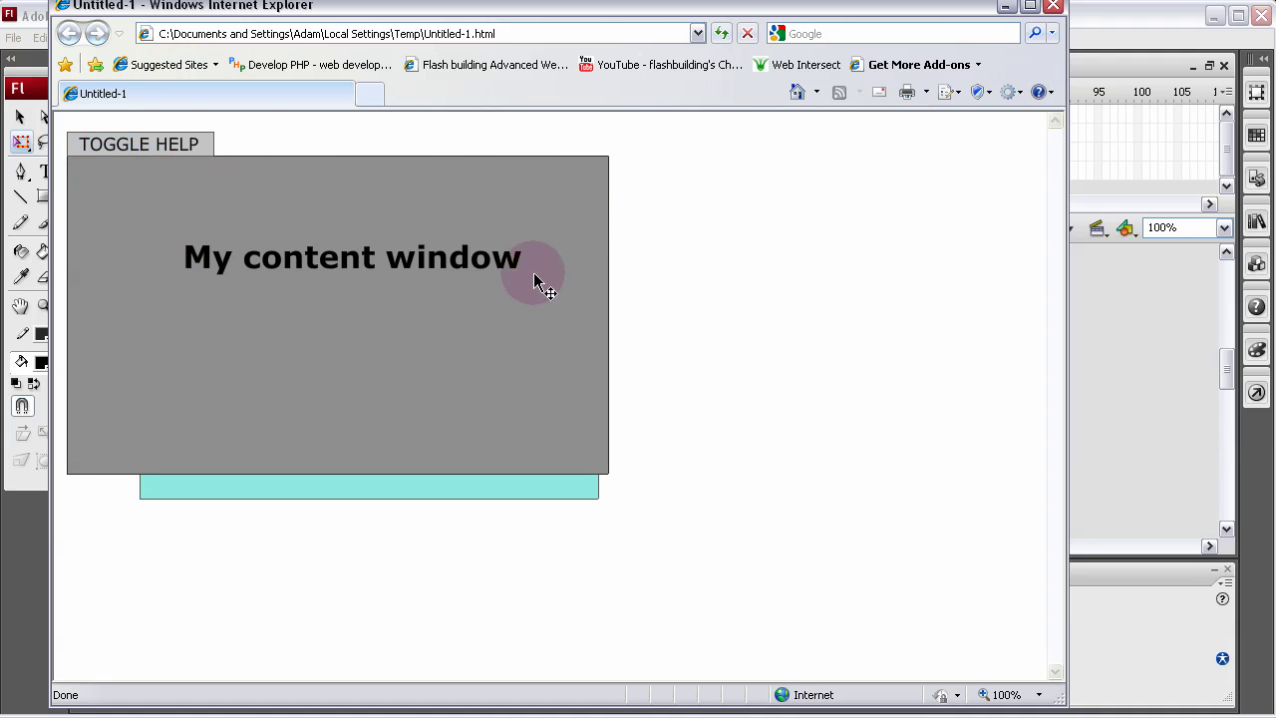
{"action": "left_click", "coordinate": [152, 152]}
{"action": "left_click", "coordinate": [112, 149]}
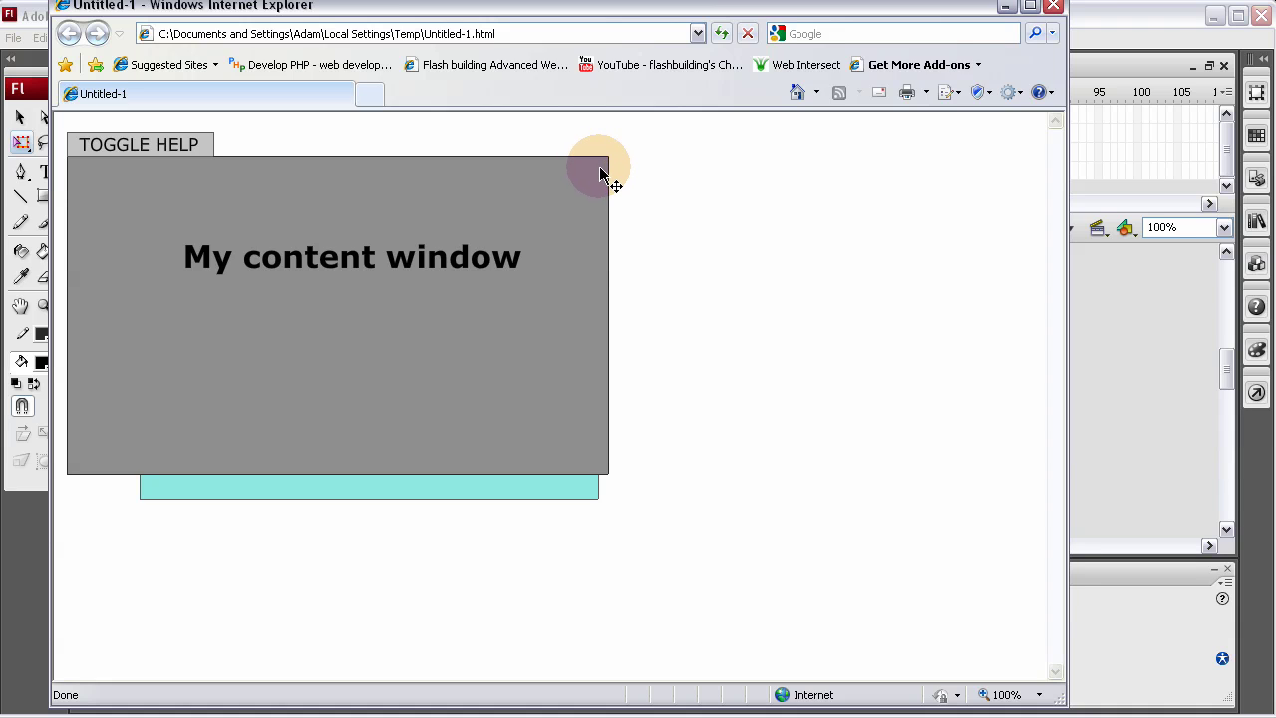
{"action": "left_click", "coordinate": [188, 146]}
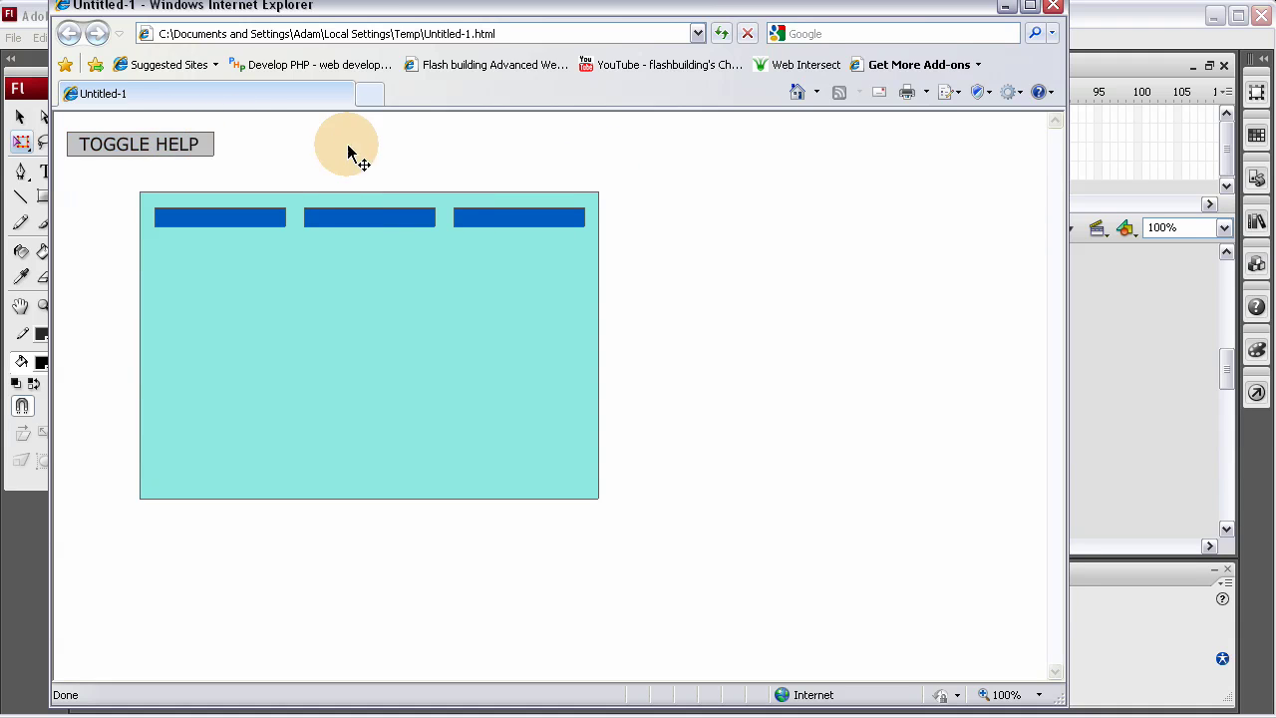
{"action": "left_click", "coordinate": [198, 149]}
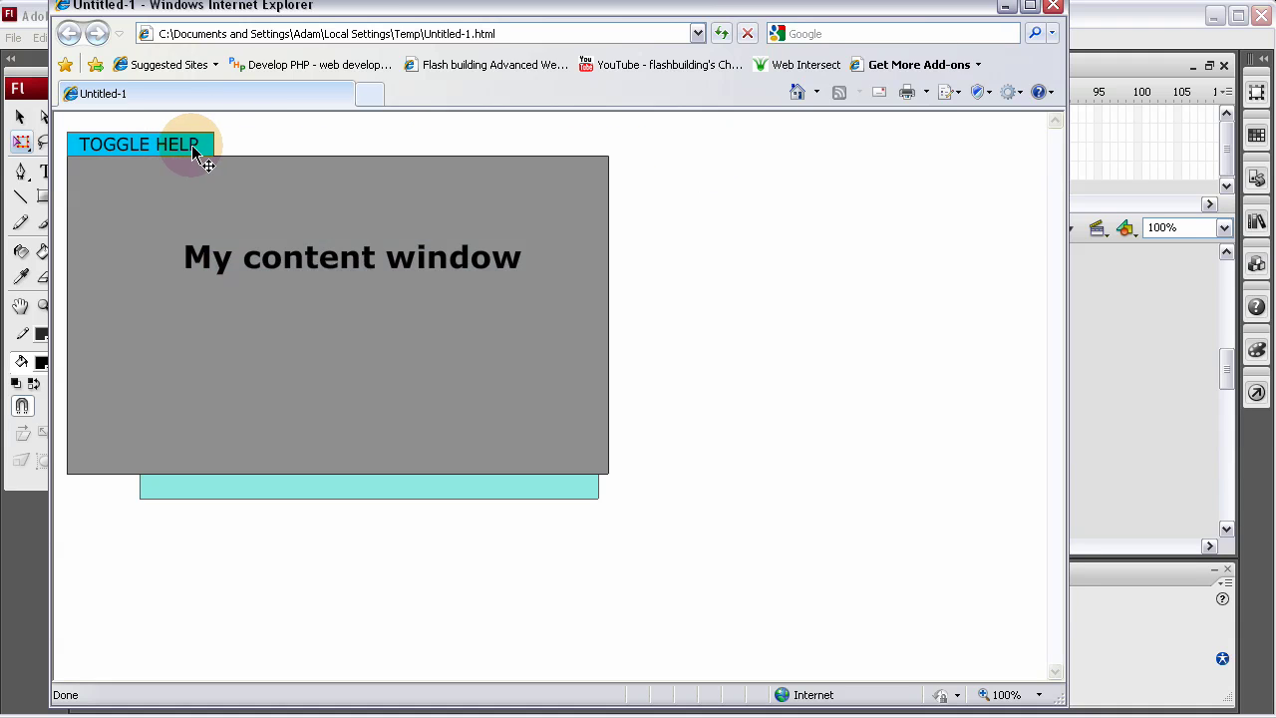
{"action": "left_click", "coordinate": [195, 150]}
{"action": "left_click", "coordinate": [171, 144]}
{"action": "left_click", "coordinate": [172, 144]}
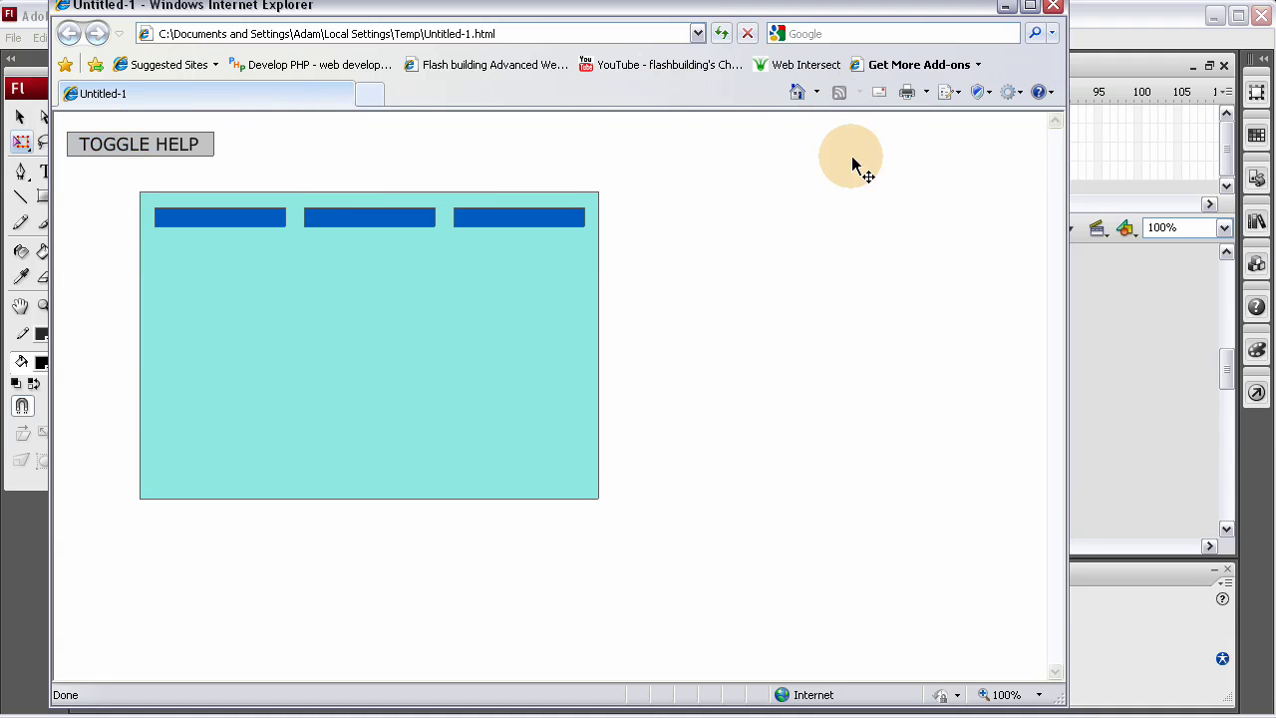
{"action": "left_click", "coordinate": [1054, 10]}
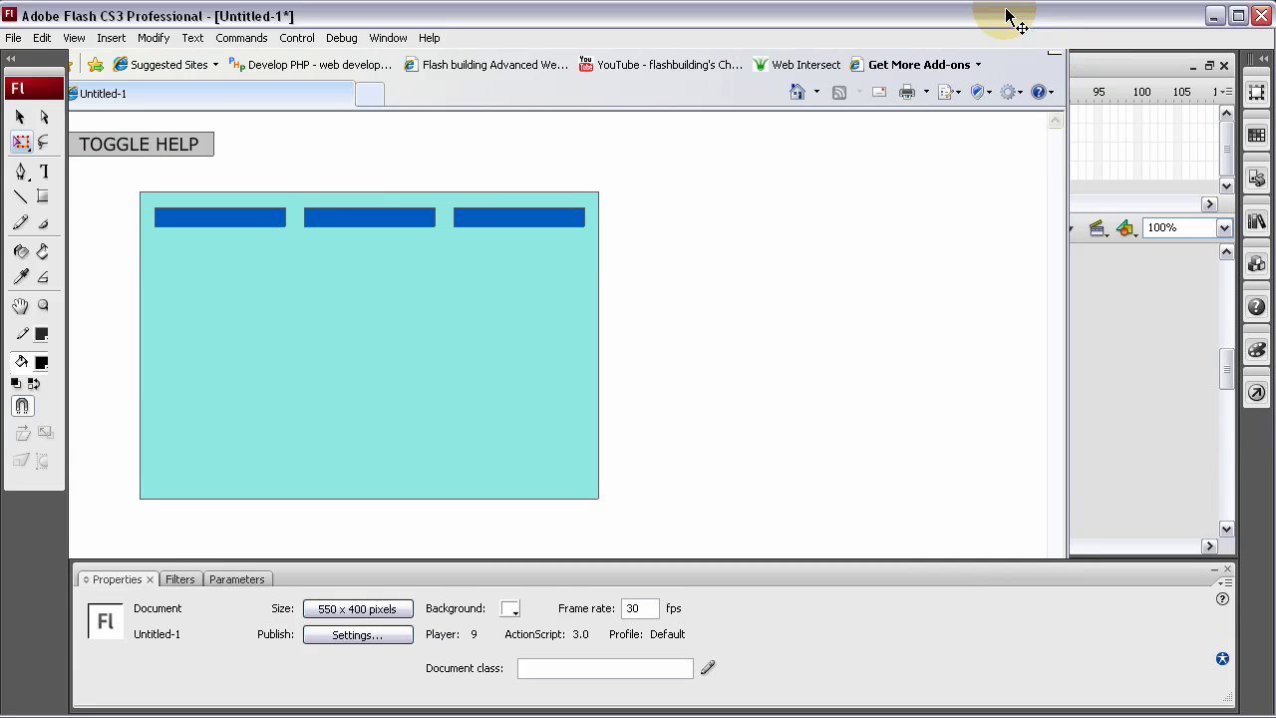